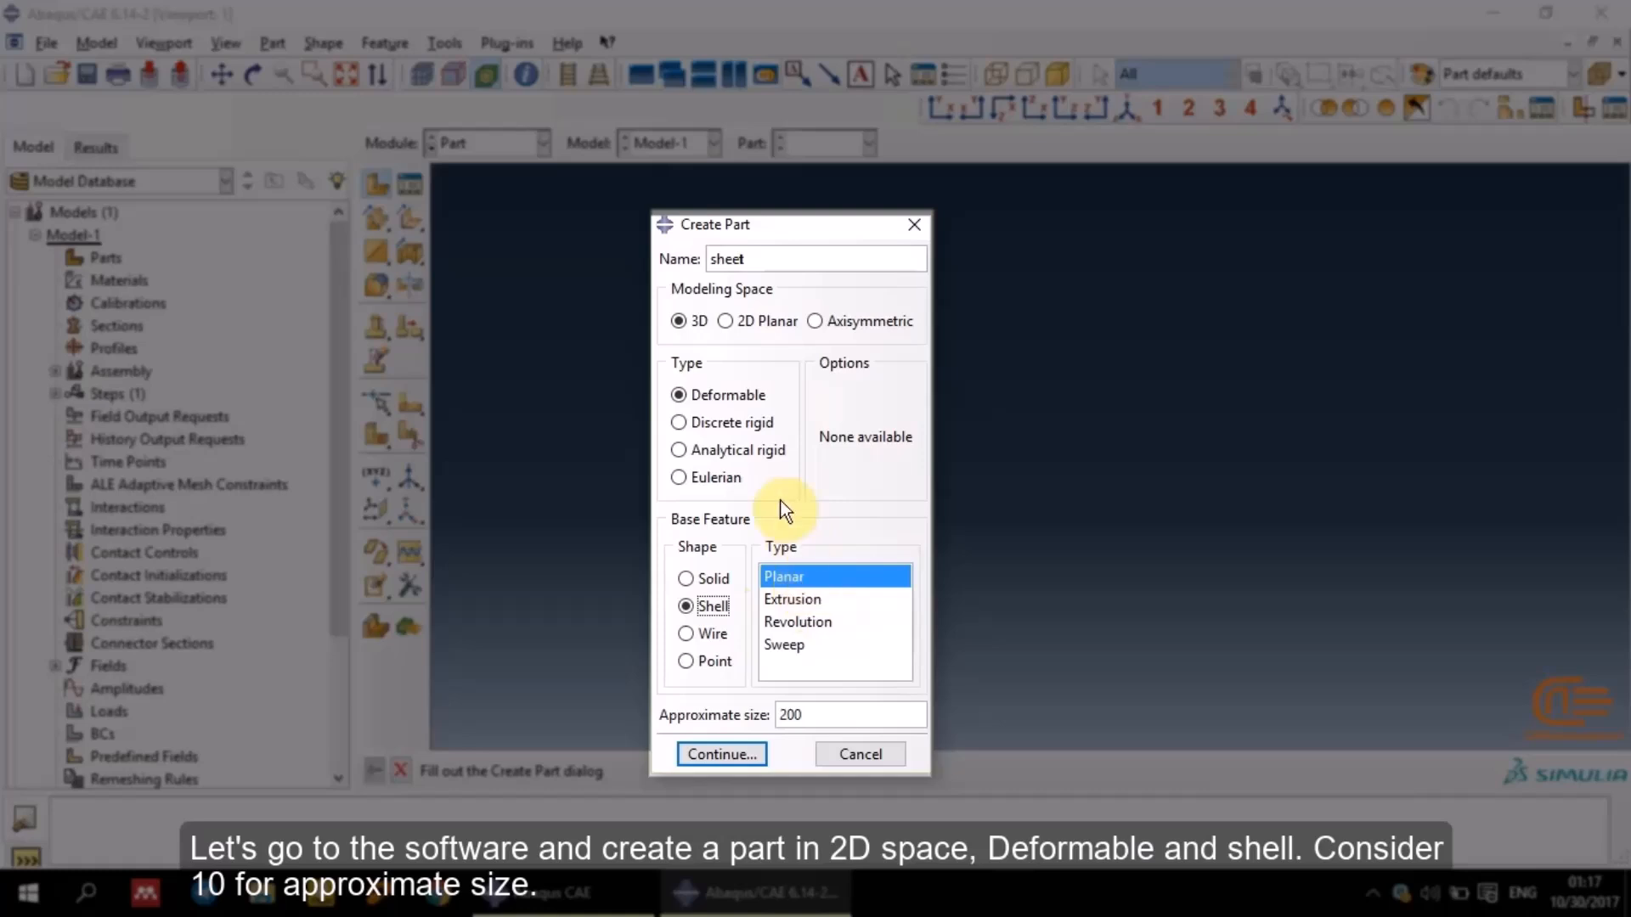
Define the sheet part as a 2D planar deformable shell with an approximate size of 10
{"action": "left_click", "coordinate": [766, 319]}
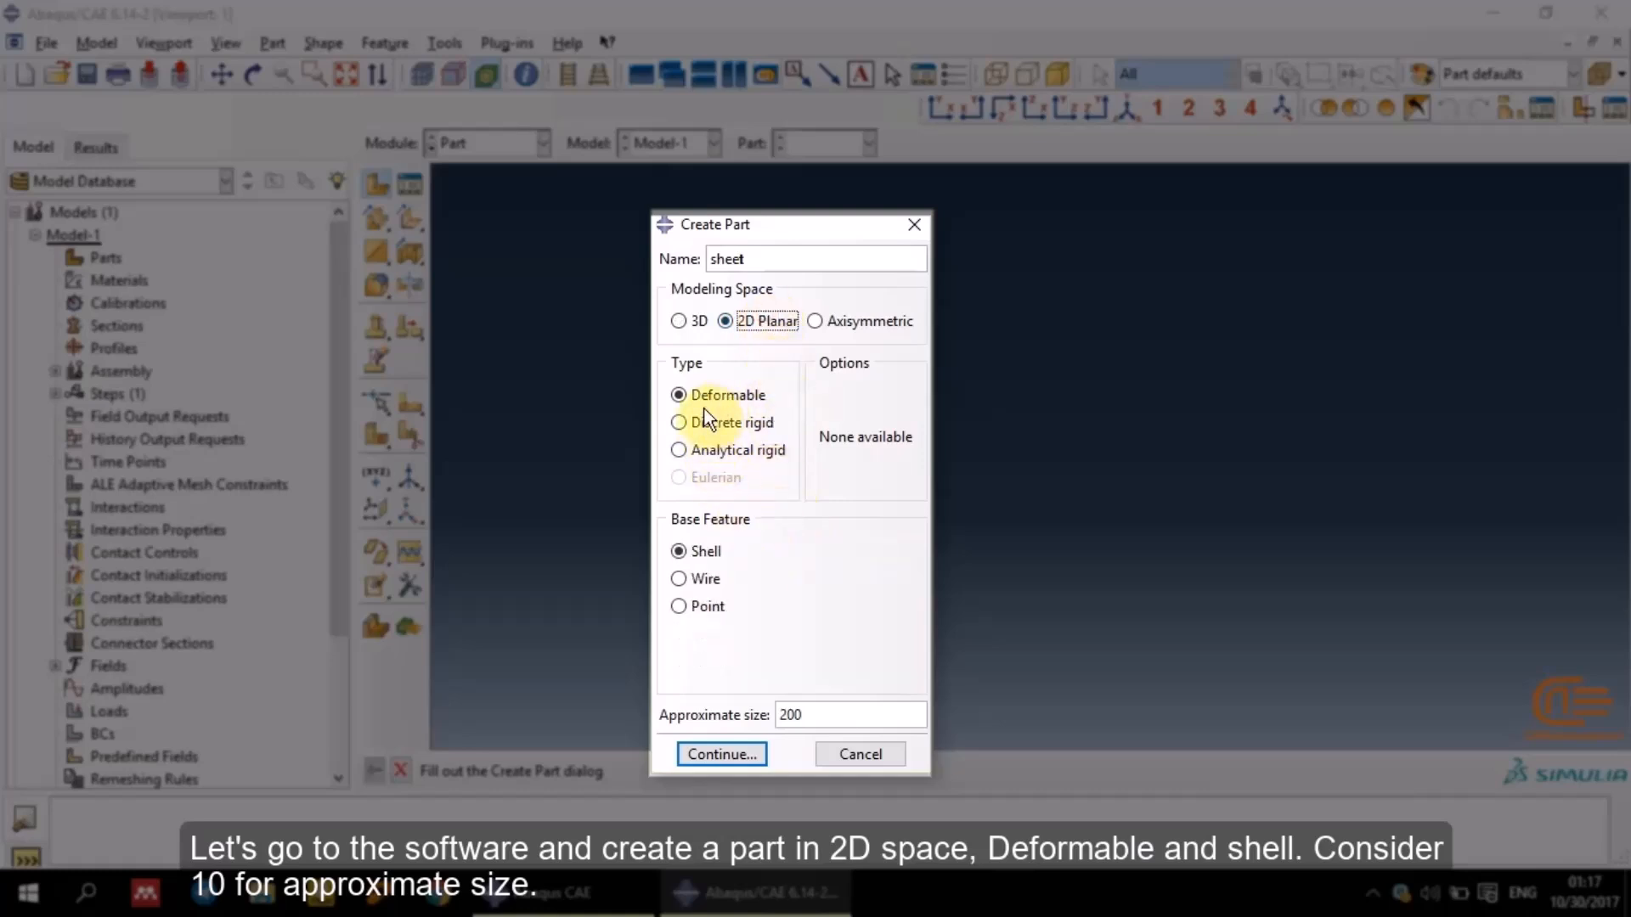
{"action": "double_click", "coordinate": [818, 715]}
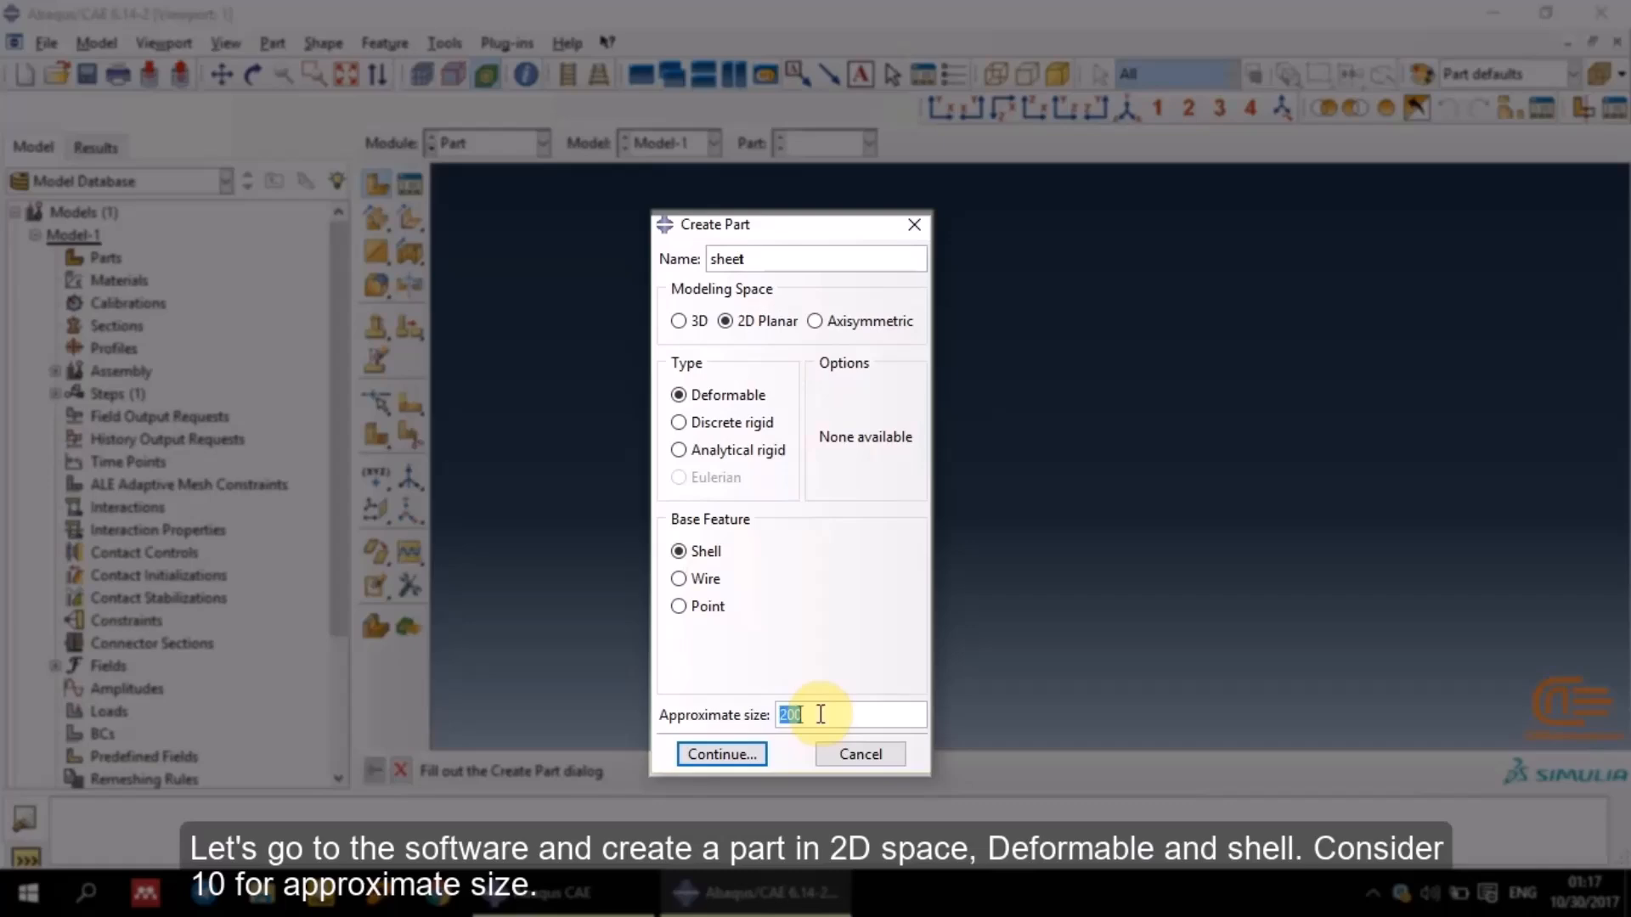
{"action": "type", "text": "10"}
{"action": "left_click", "coordinate": [743, 755]}
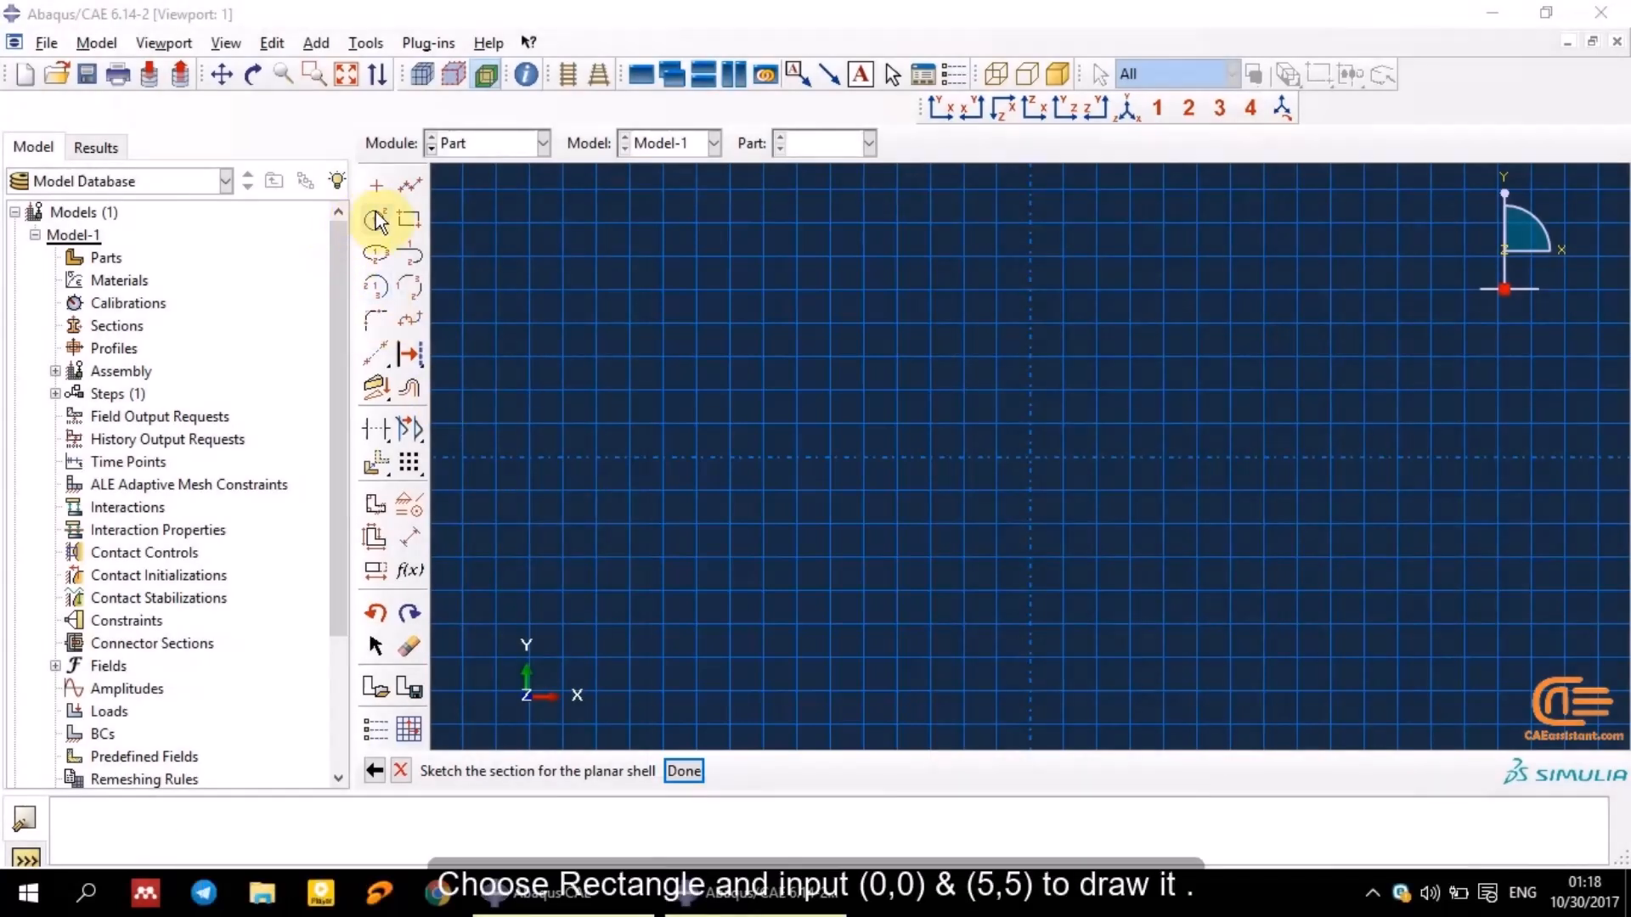
Sketch a rectangle from (0,0) to (5,5) as the sheet's section and finish the sketch
{"action": "left_click", "coordinate": [406, 216]}
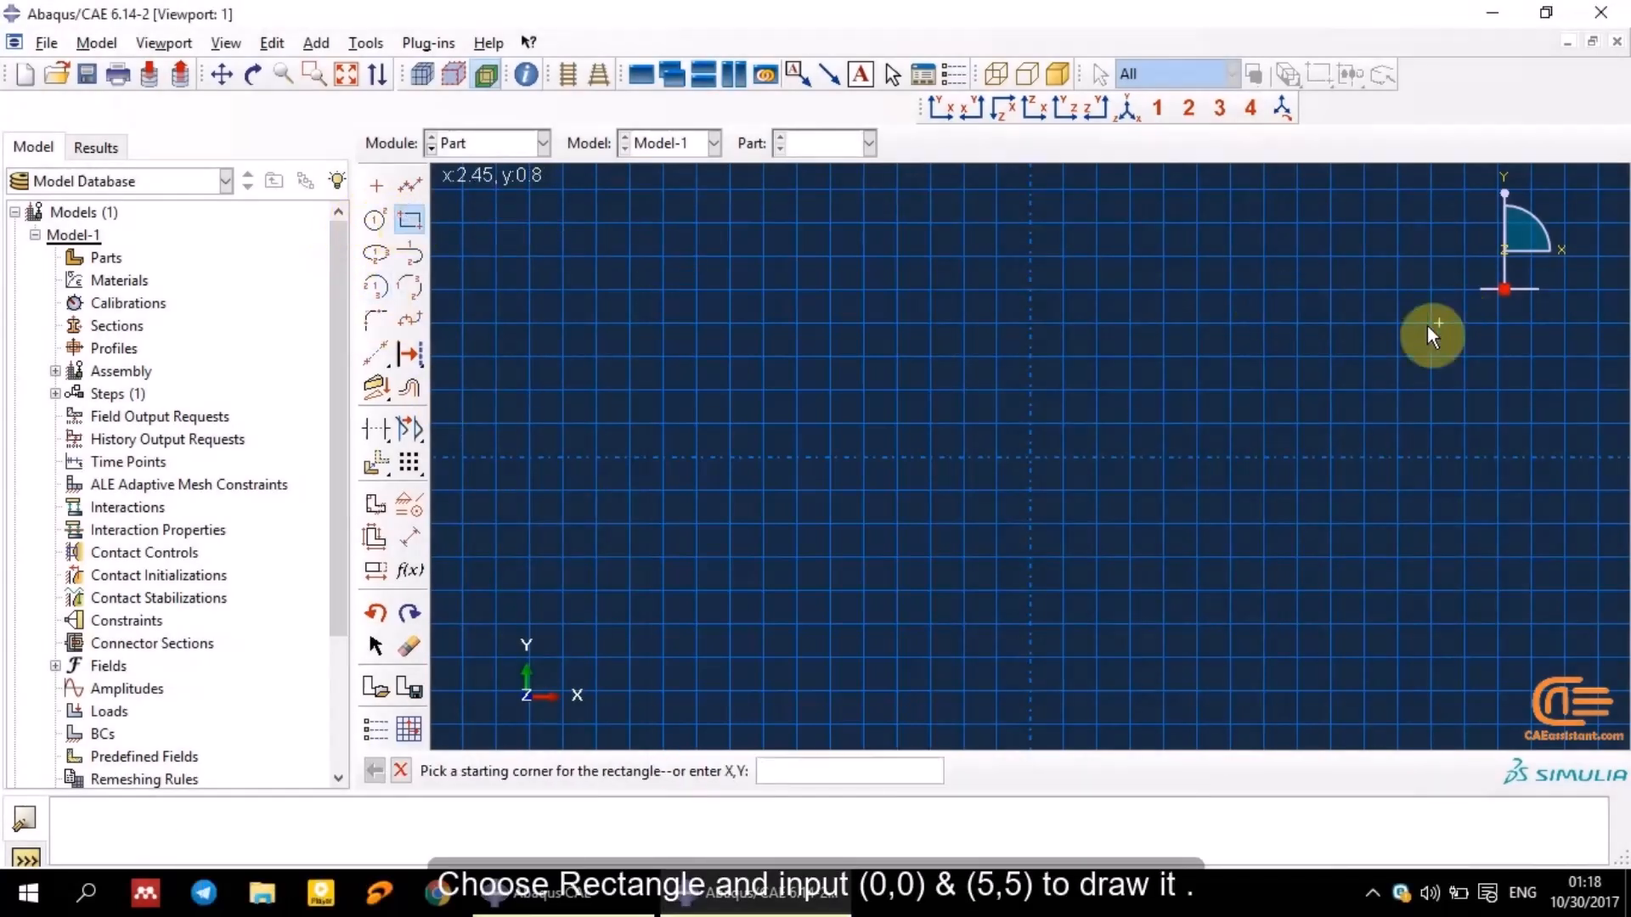
{"action": "type", "text": "0,0"}
{"action": "key", "text": "Return"}
{"action": "type", "text": "5,5"}
{"action": "key", "text": "Return"}
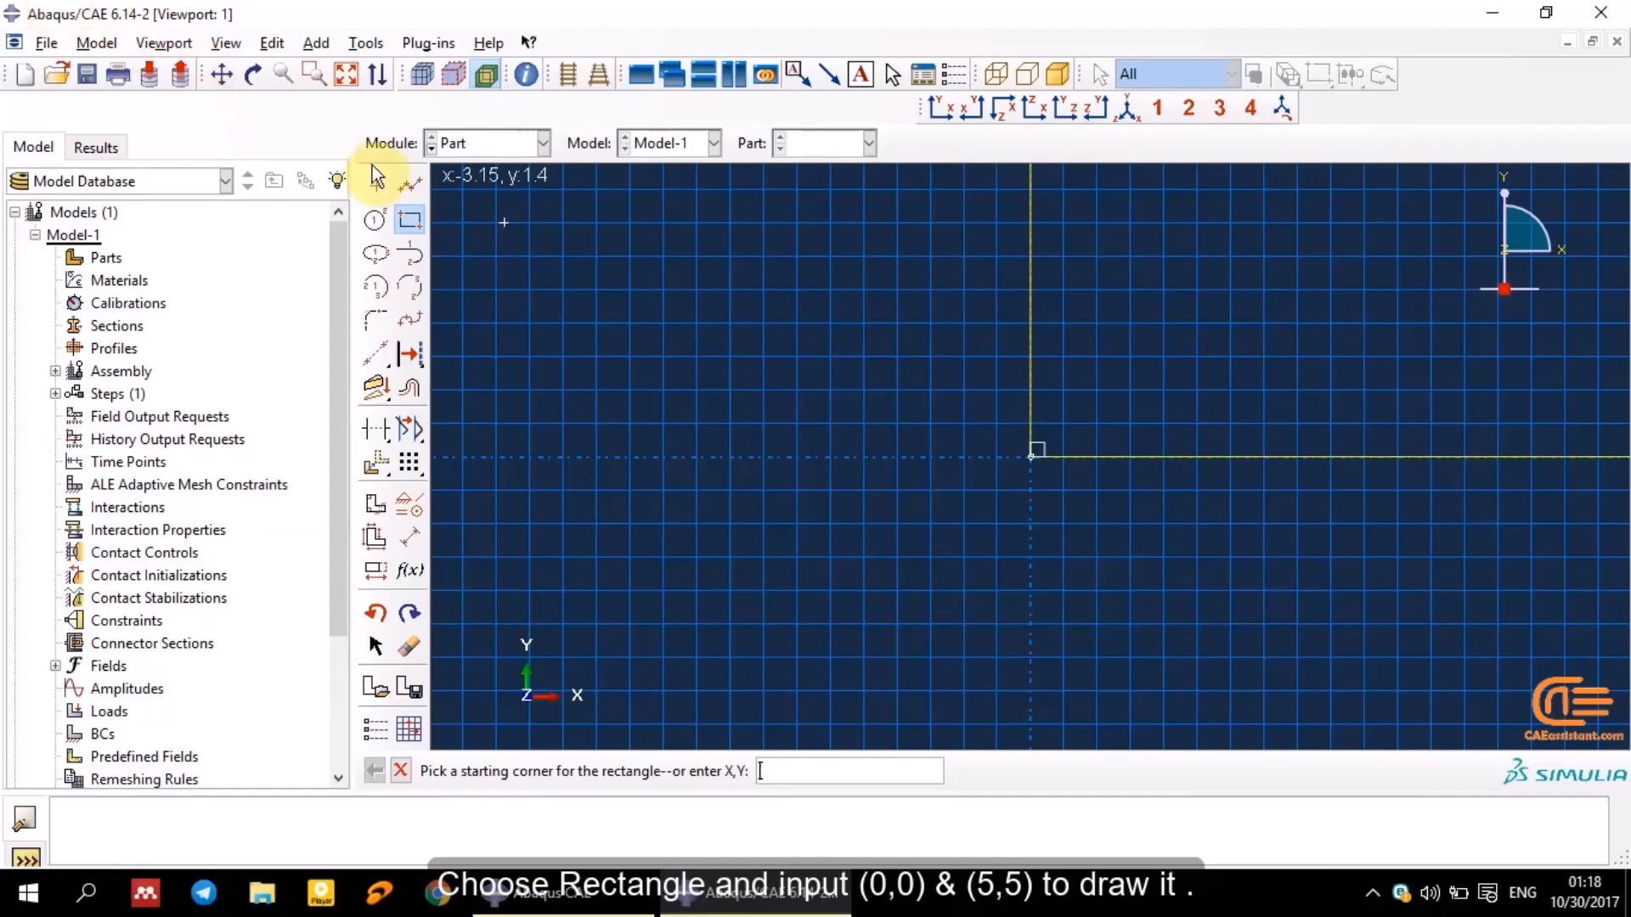
{"action": "left_click", "coordinate": [407, 222]}
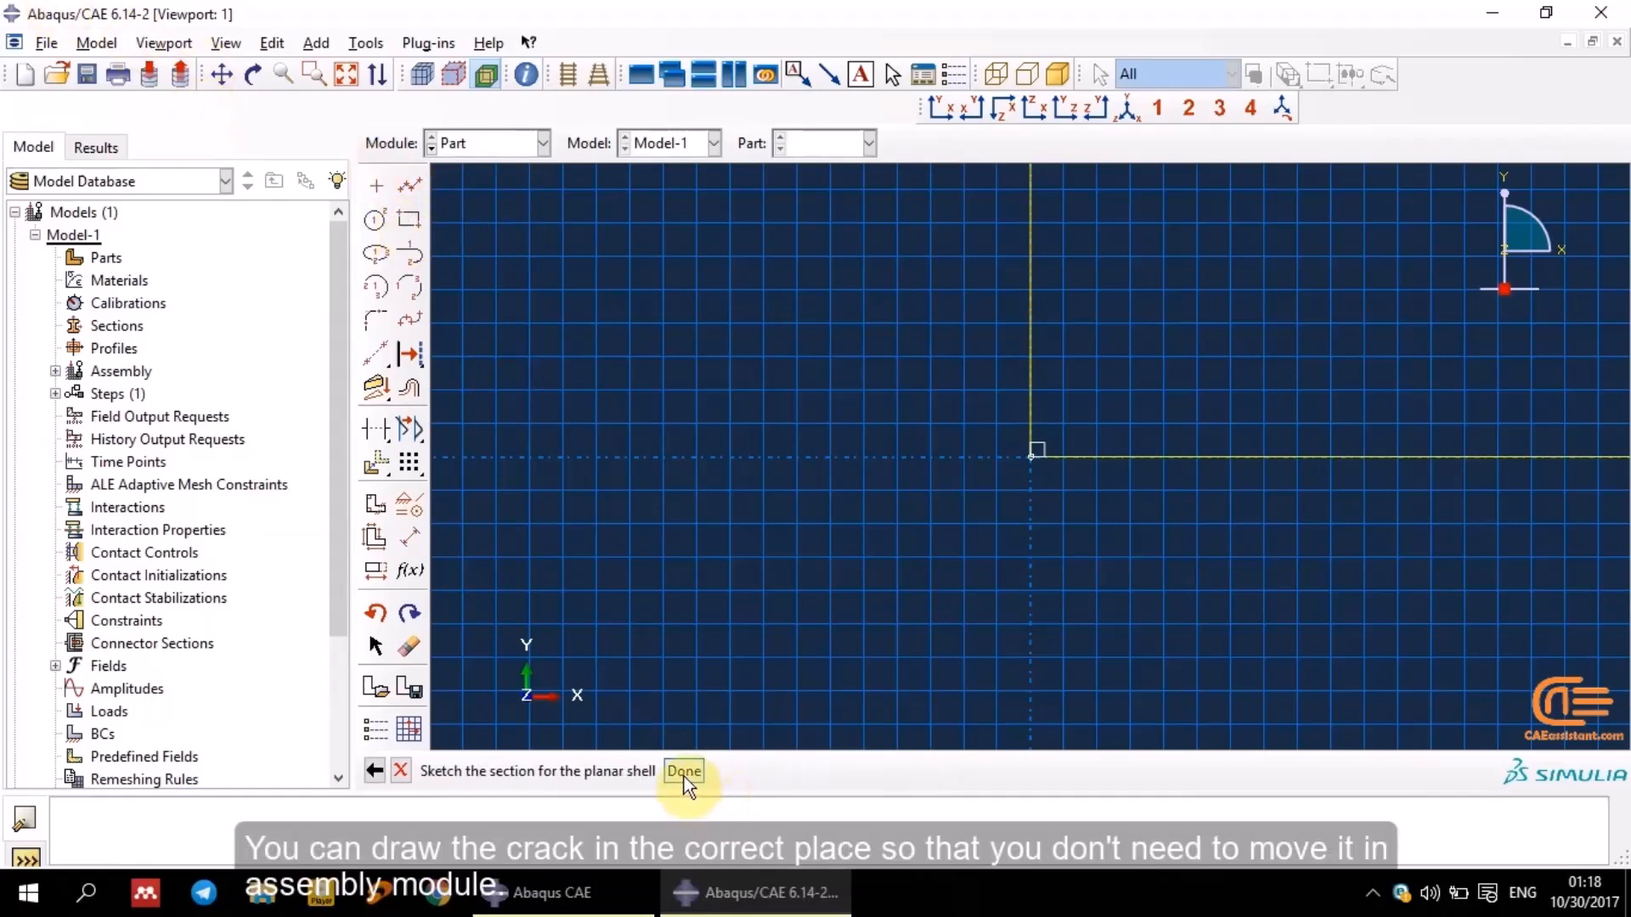
{"action": "scroll", "coordinate": [1510, 394], "scroll_direction": "down", "scroll_amount": 3}
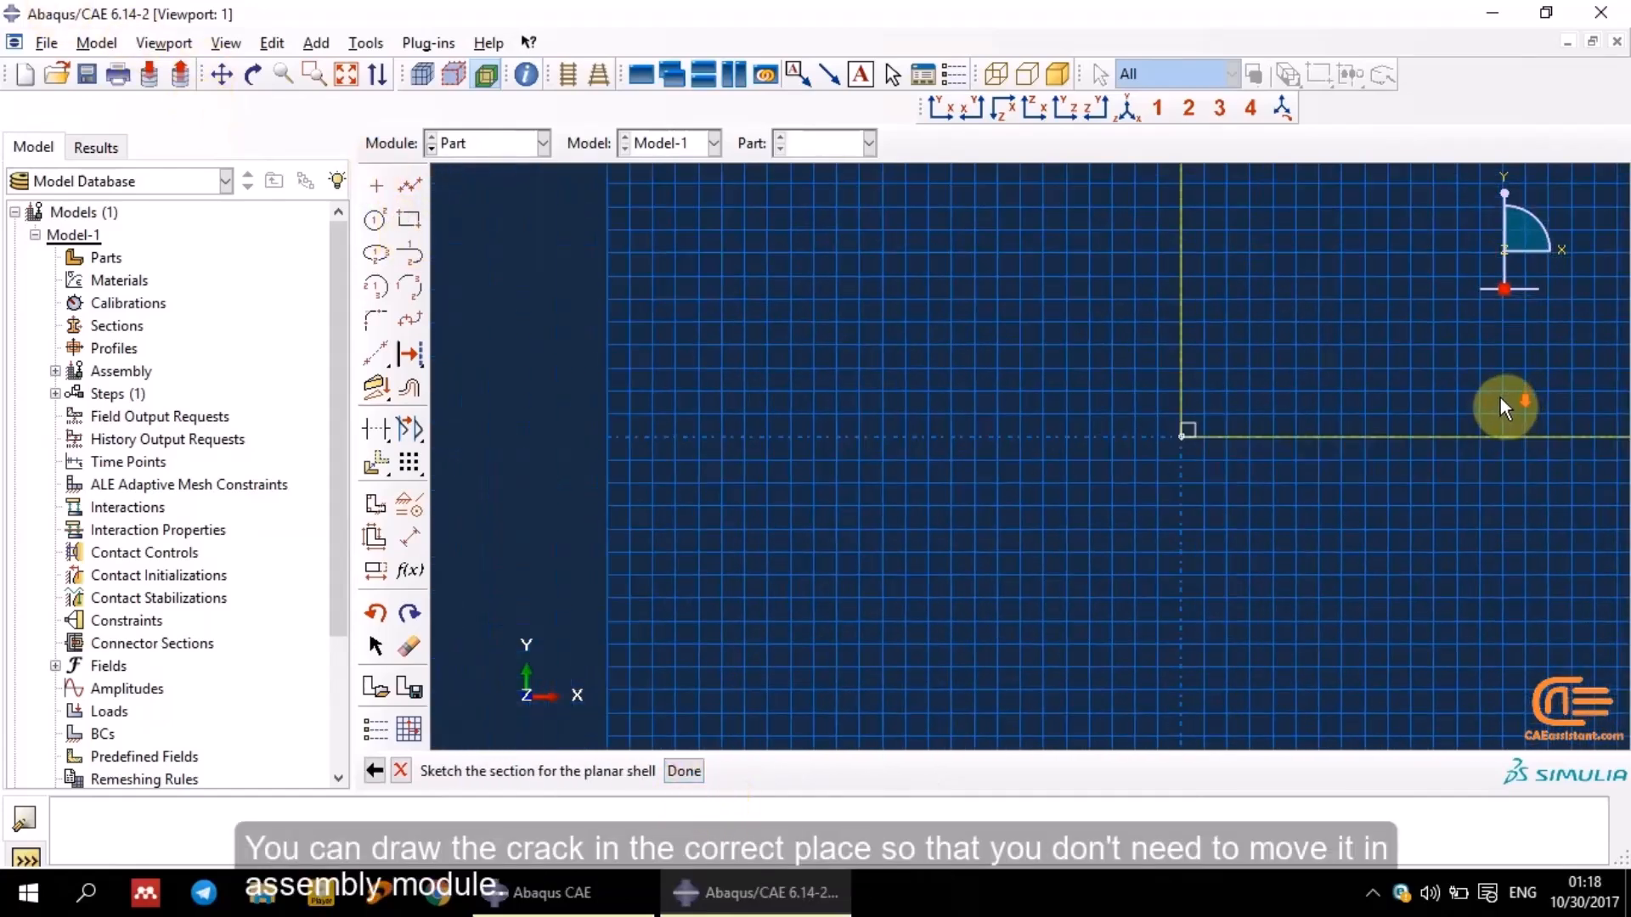
{"action": "left_click", "coordinate": [222, 75]}
{"action": "mouse_move", "coordinate": [1448, 367]}
{"action": "left_mouse_down"}
{"action": "mouse_move", "coordinate": [1170, 473]}
{"action": "mouse_move", "coordinate": [870, 638]}
{"action": "mouse_move", "coordinate": [918, 682]}
{"action": "mouse_move", "coordinate": [932, 673]}
{"action": "left_mouse_up"}
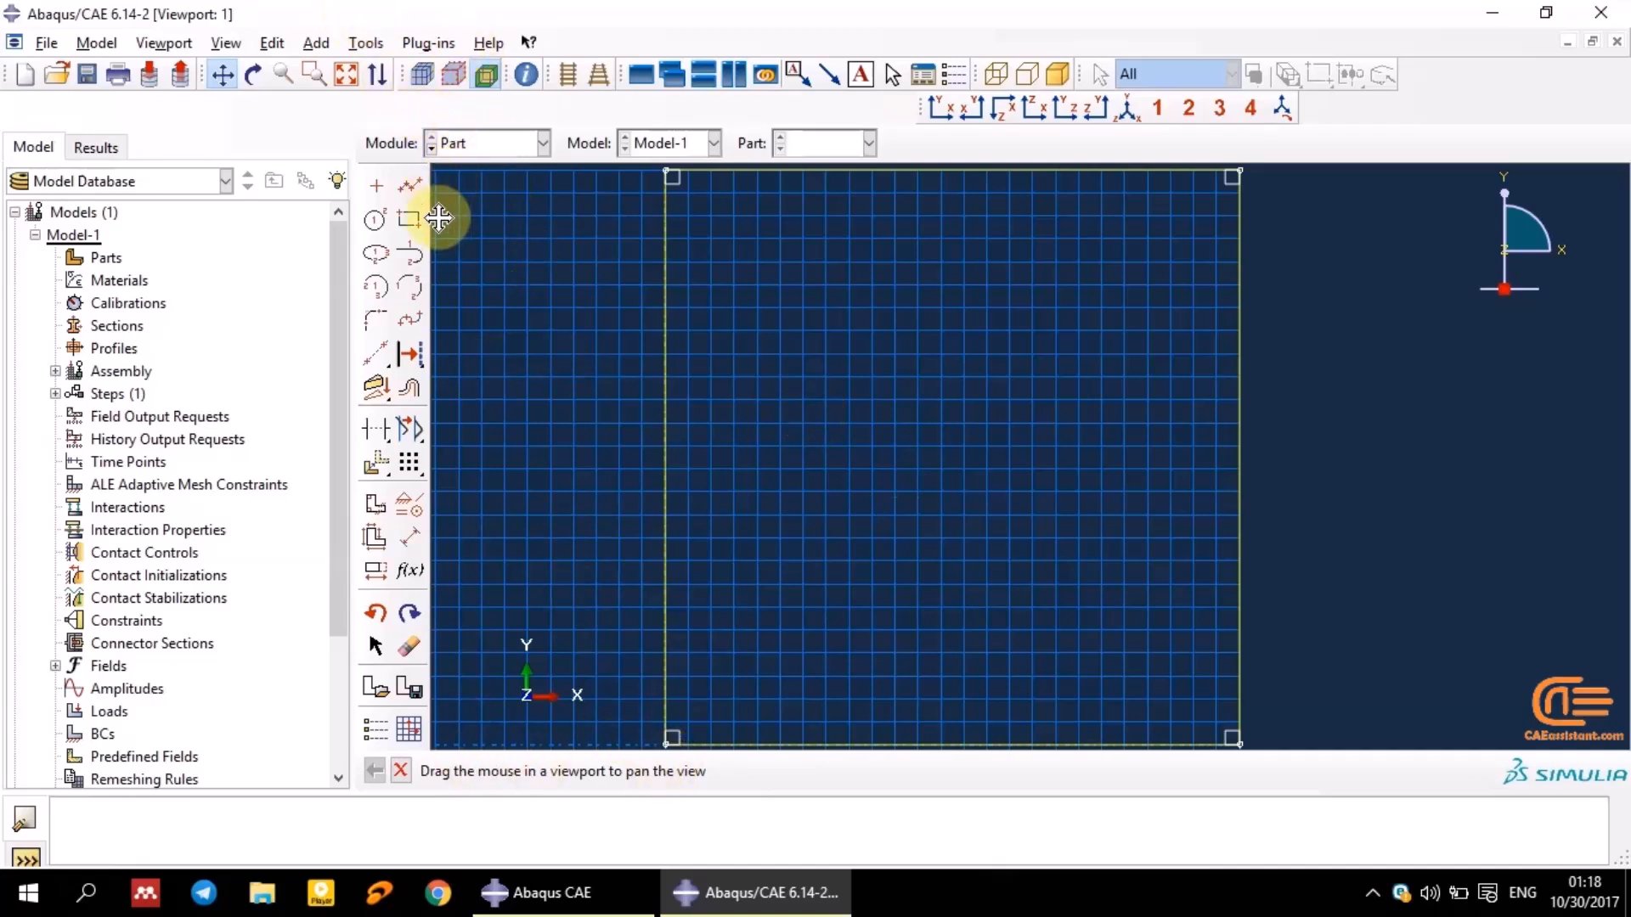
{"action": "left_click", "coordinate": [223, 75]}
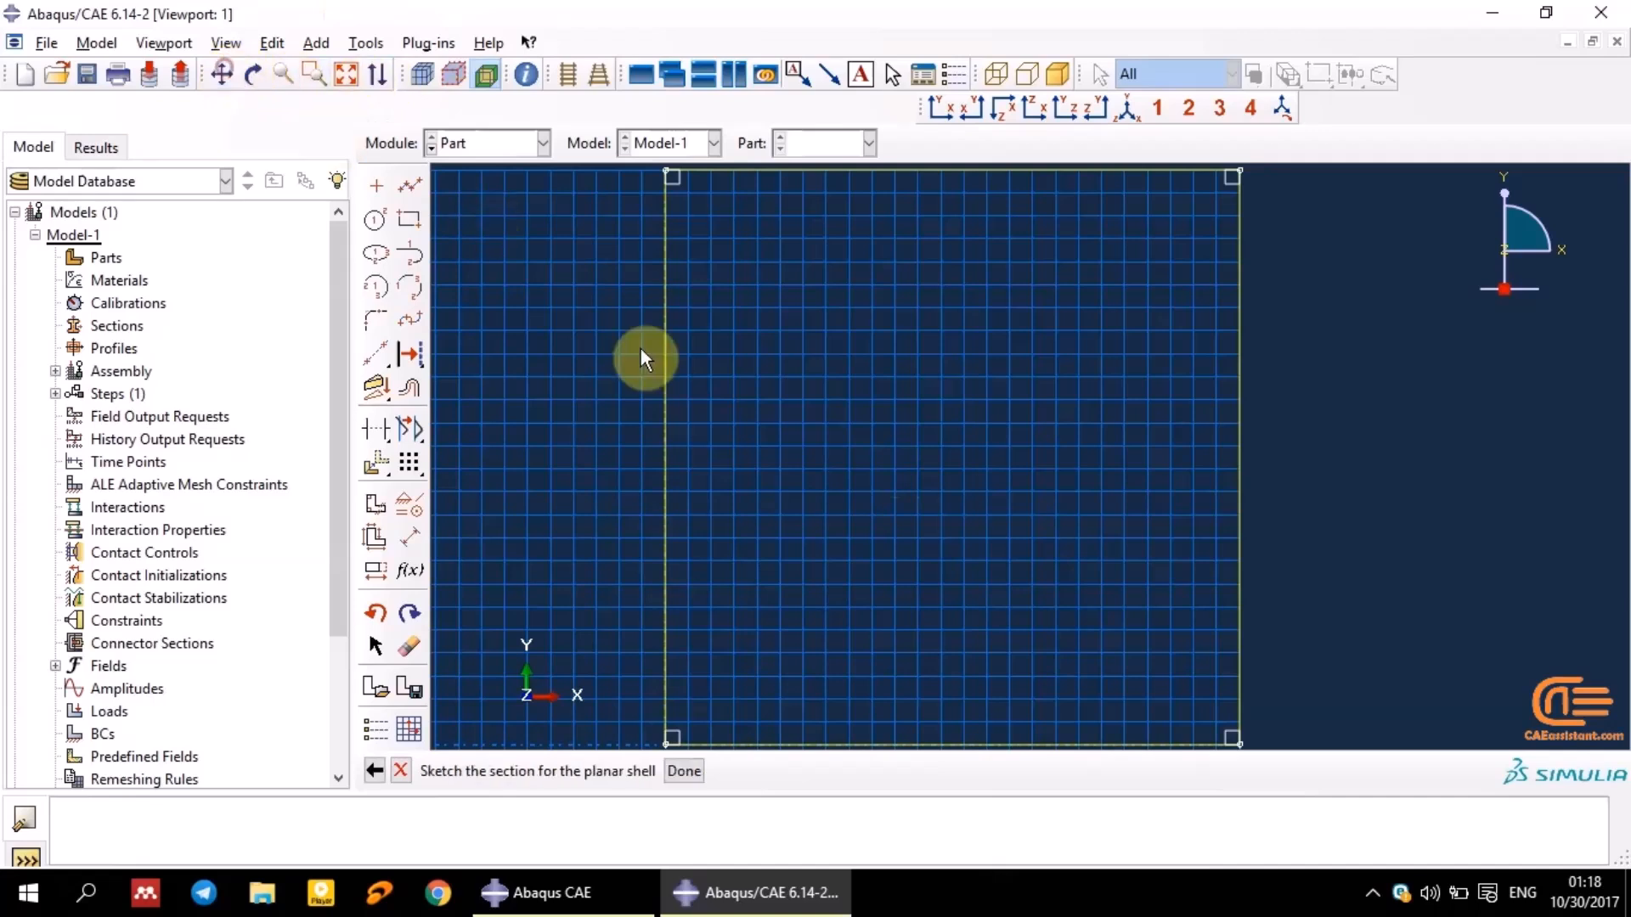
{"action": "left_click", "coordinate": [682, 772]}
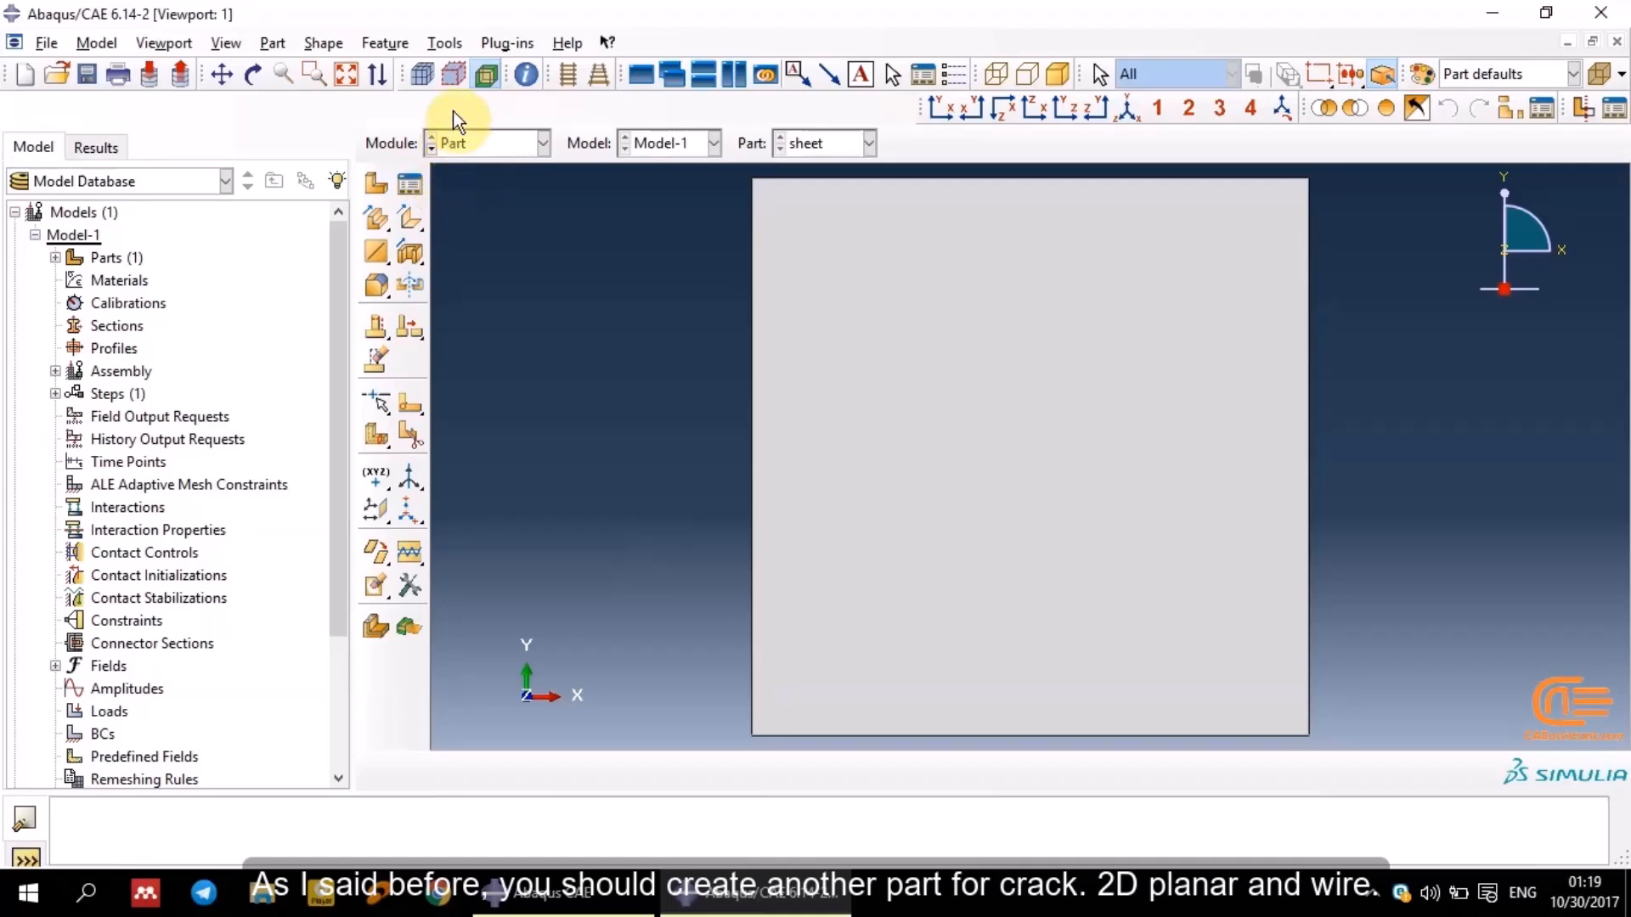
Create a second 2D planar deformable part for the crack, using a wire base feature and approximate size 10
{"action": "left_click", "coordinate": [373, 184]}
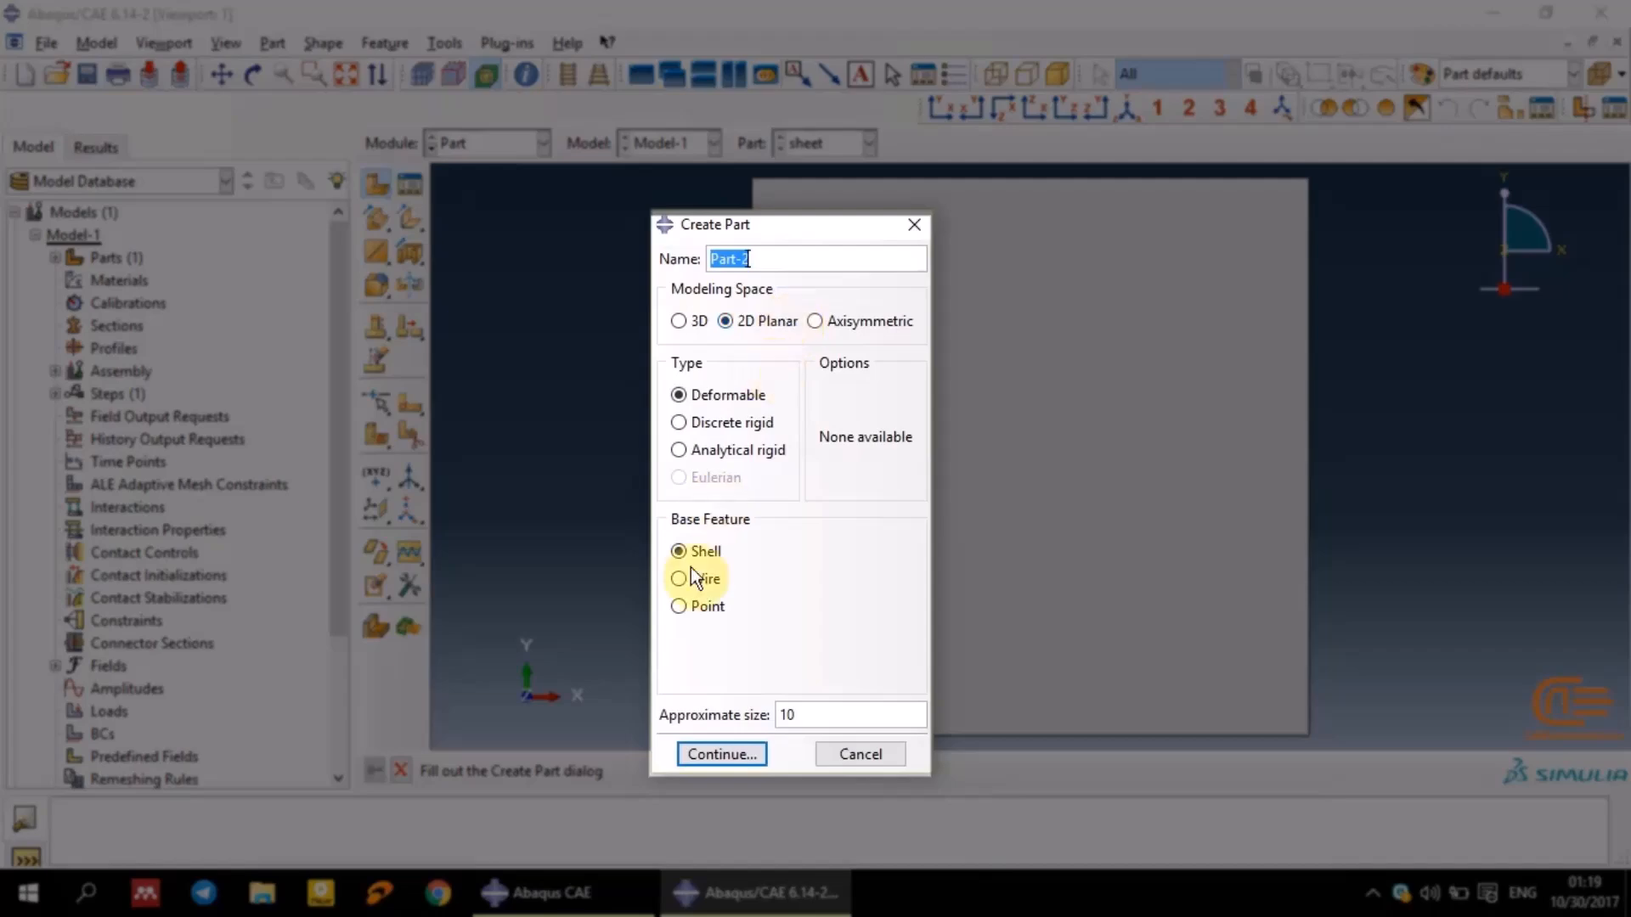
{"action": "left_click", "coordinate": [693, 578]}
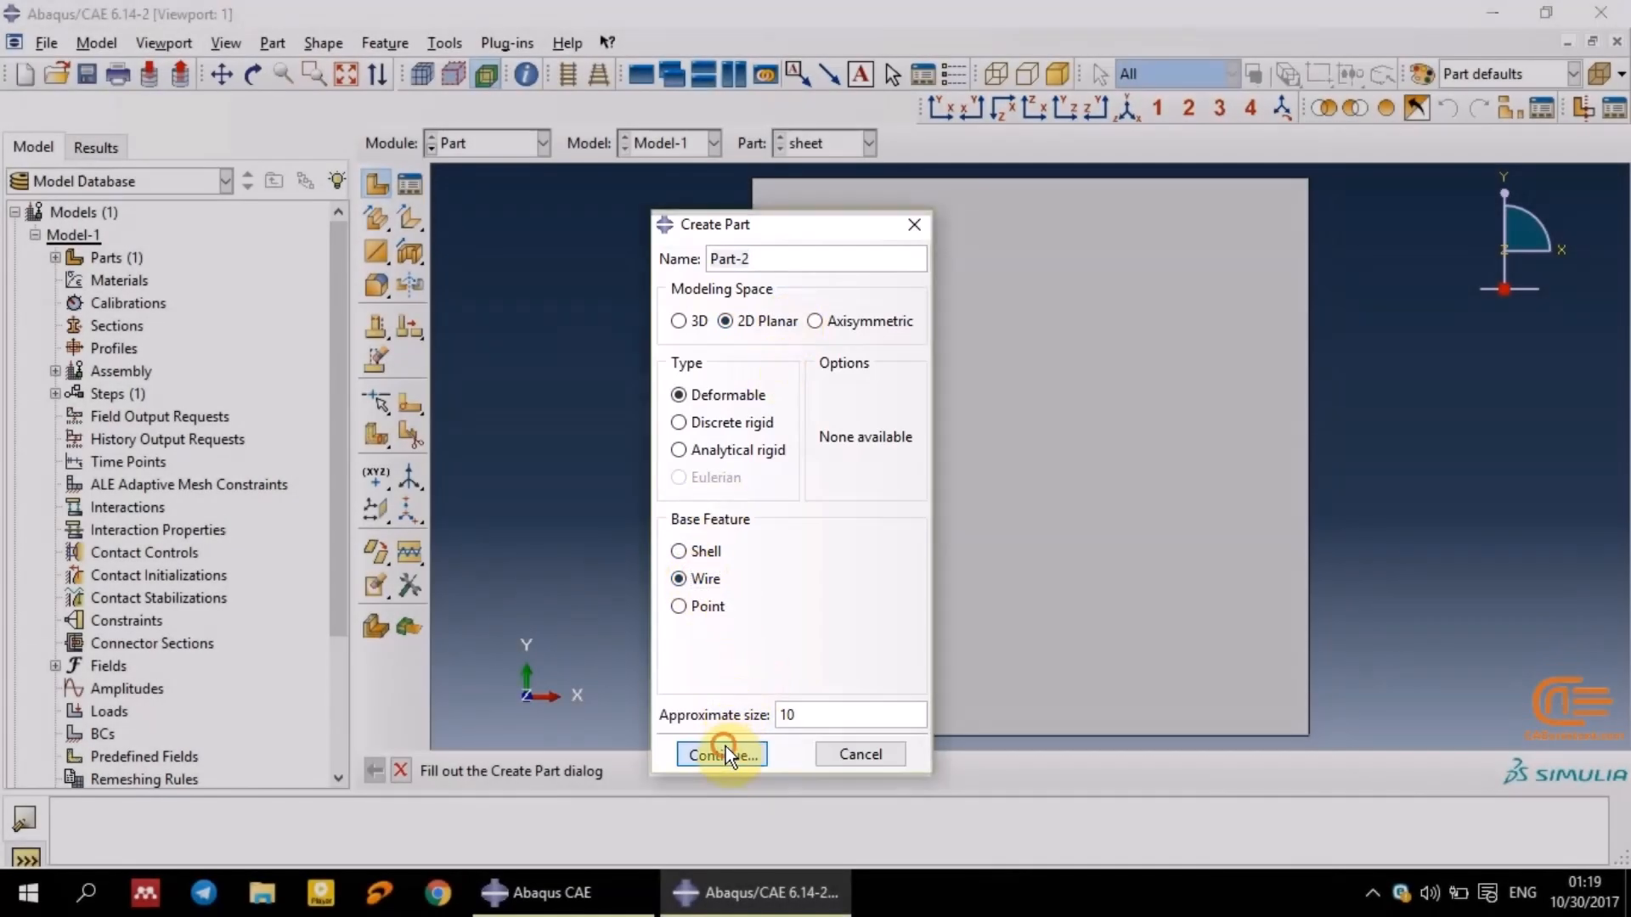
{"action": "left_click", "coordinate": [726, 749]}
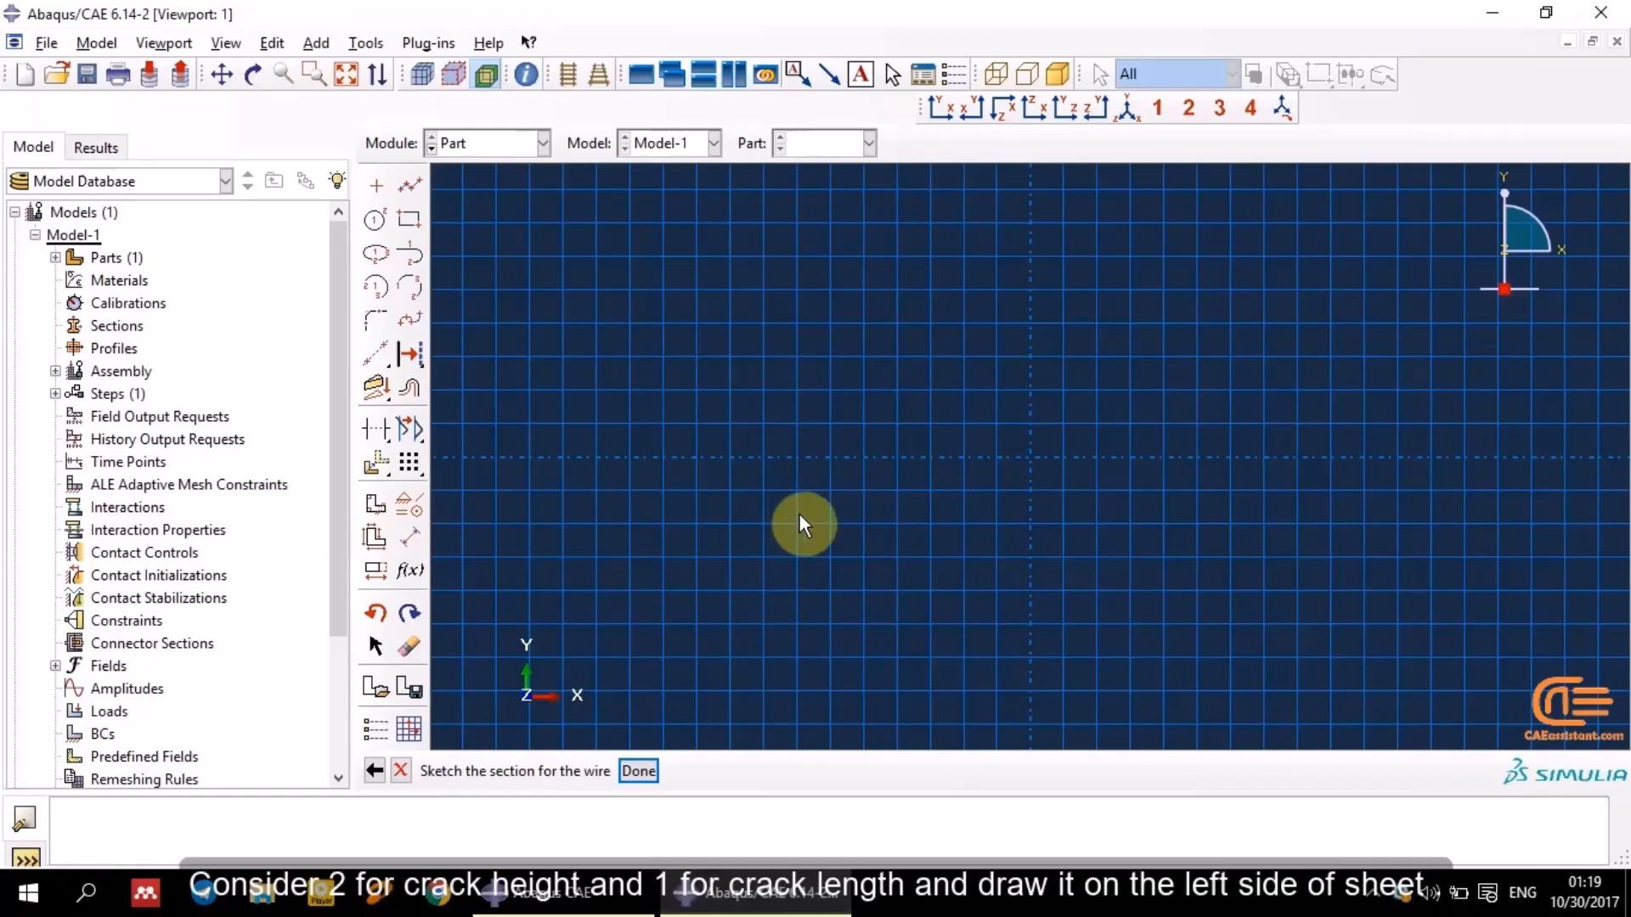
Sketch the crack as a horizontal line from (0,2) to (1,2) and finish the wire section
{"action": "left_click", "coordinate": [398, 181]}
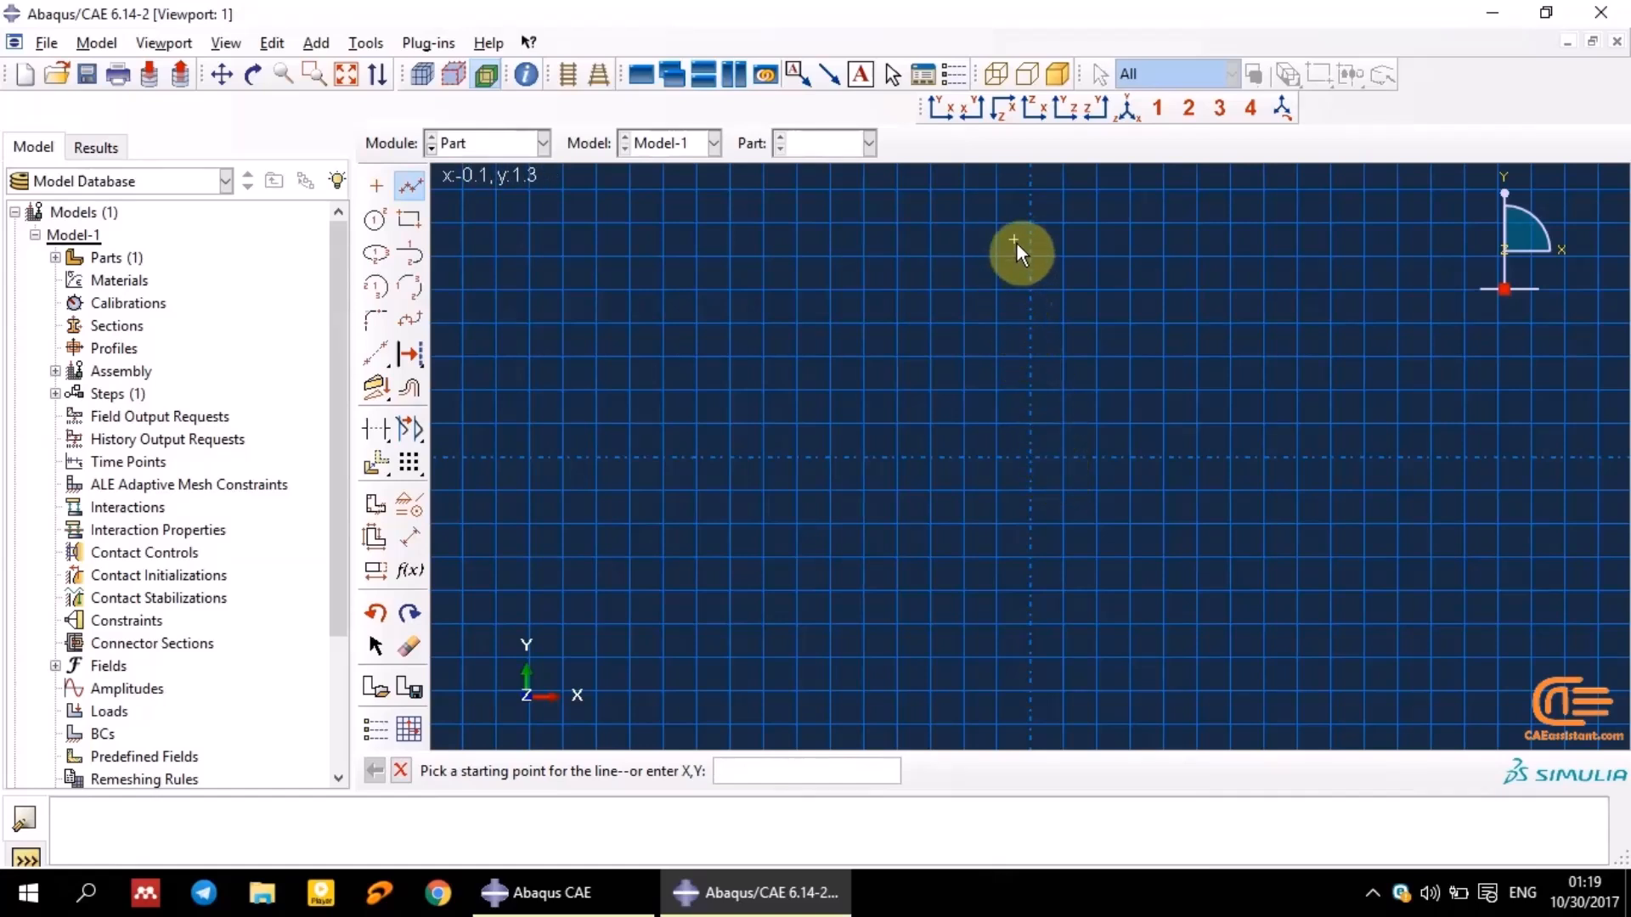
{"action": "scroll", "coordinate": [1018, 229], "scroll_direction": "down", "scroll_amount": 1}
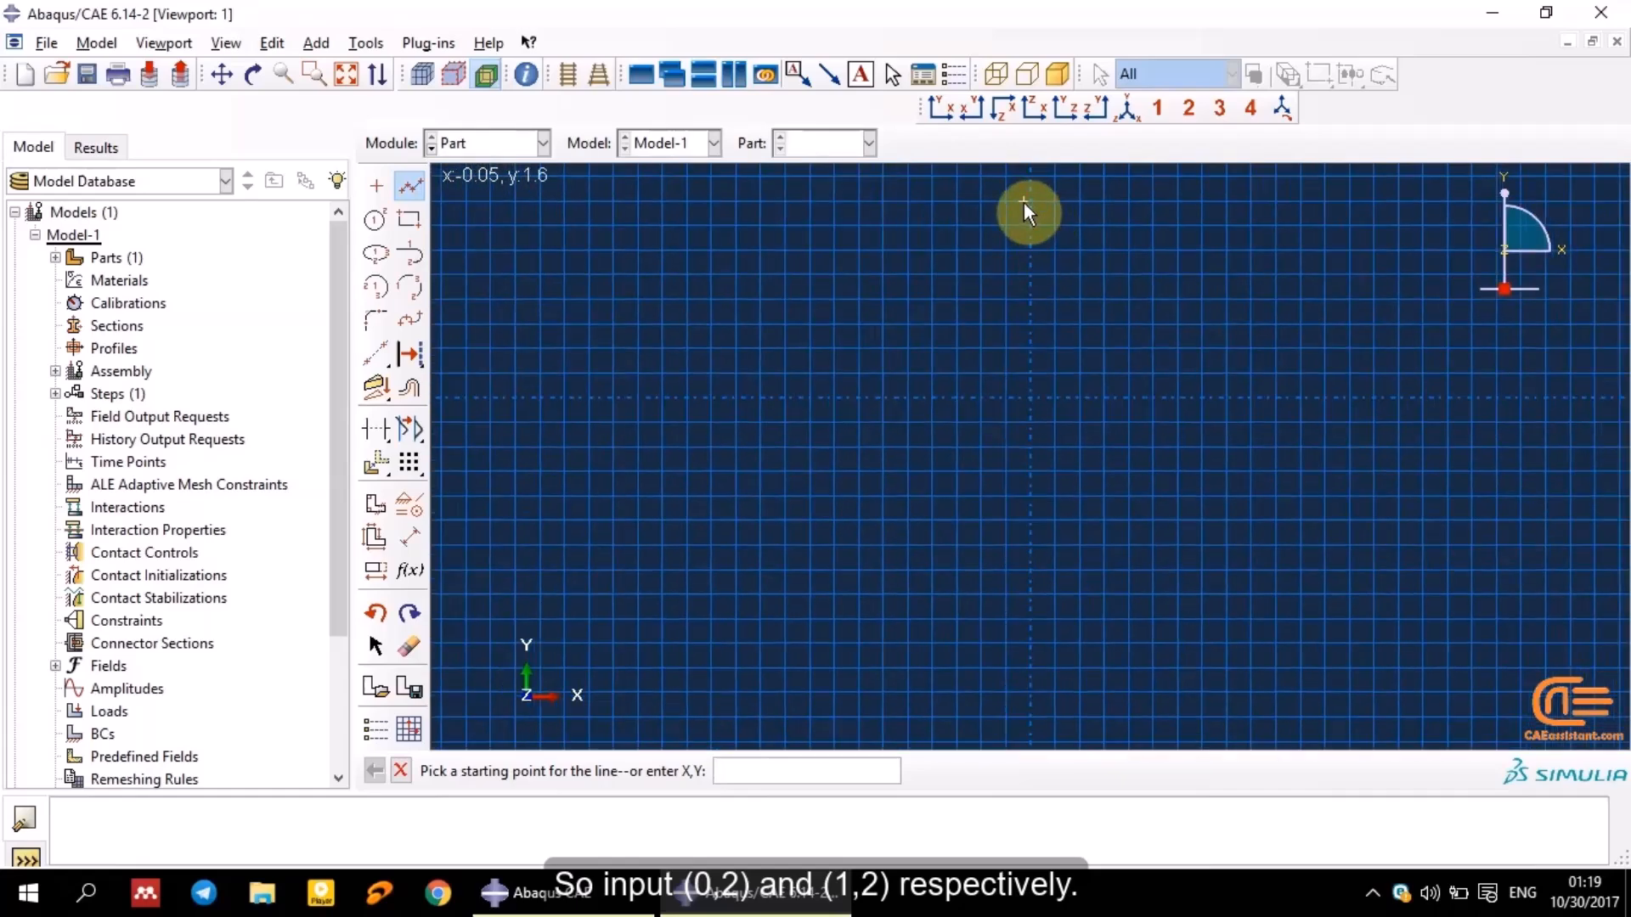
{"action": "type", "text": "0,2"}
{"action": "key", "text": "Return"}
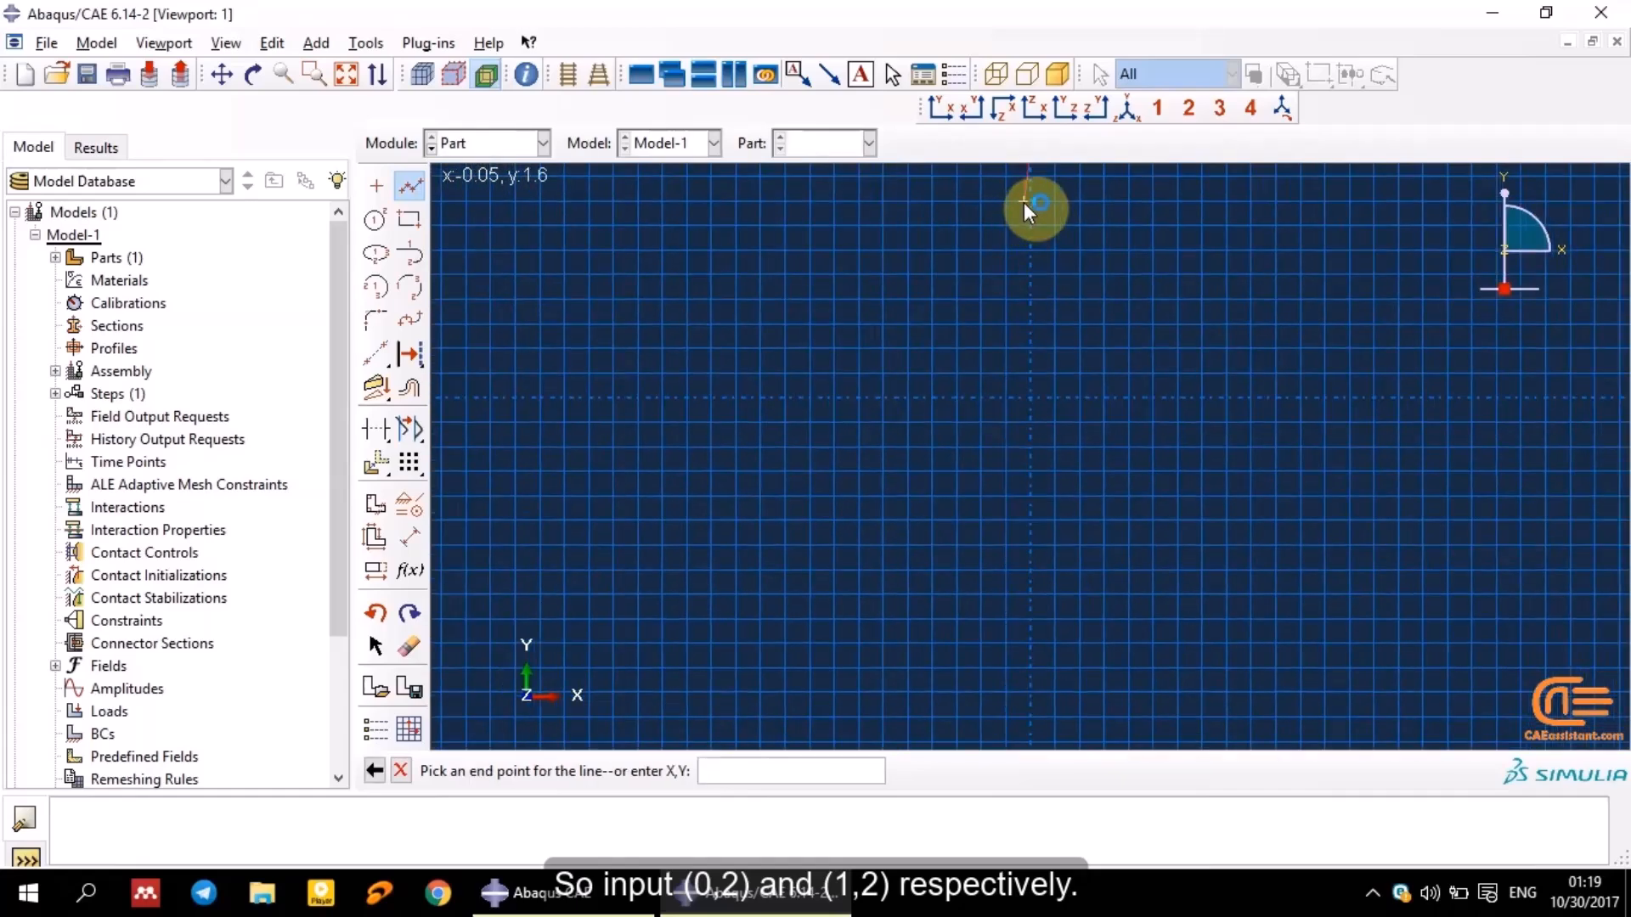
{"action": "scroll", "coordinate": [1028, 200], "scroll_direction": "down", "scroll_amount": 3}
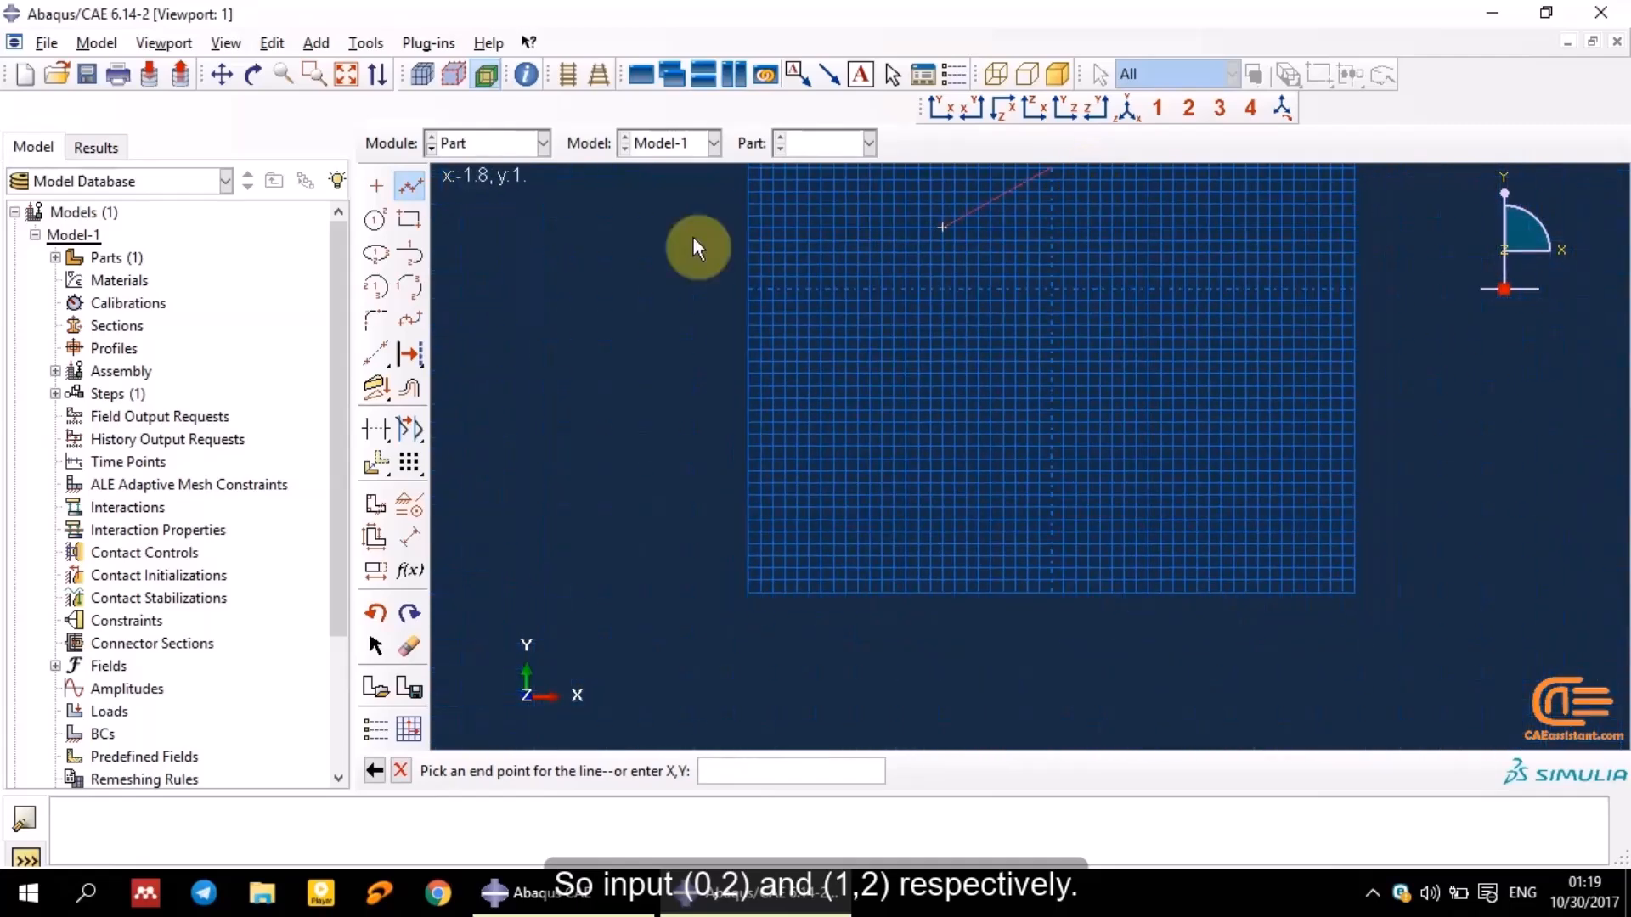
{"action": "left_click", "coordinate": [222, 75]}
{"action": "mouse_move", "coordinate": [1303, 372]}
{"action": "left_mouse_down"}
{"action": "mouse_move", "coordinate": [1085, 594]}
{"action": "mouse_move", "coordinate": [912, 516]}
{"action": "left_mouse_up"}
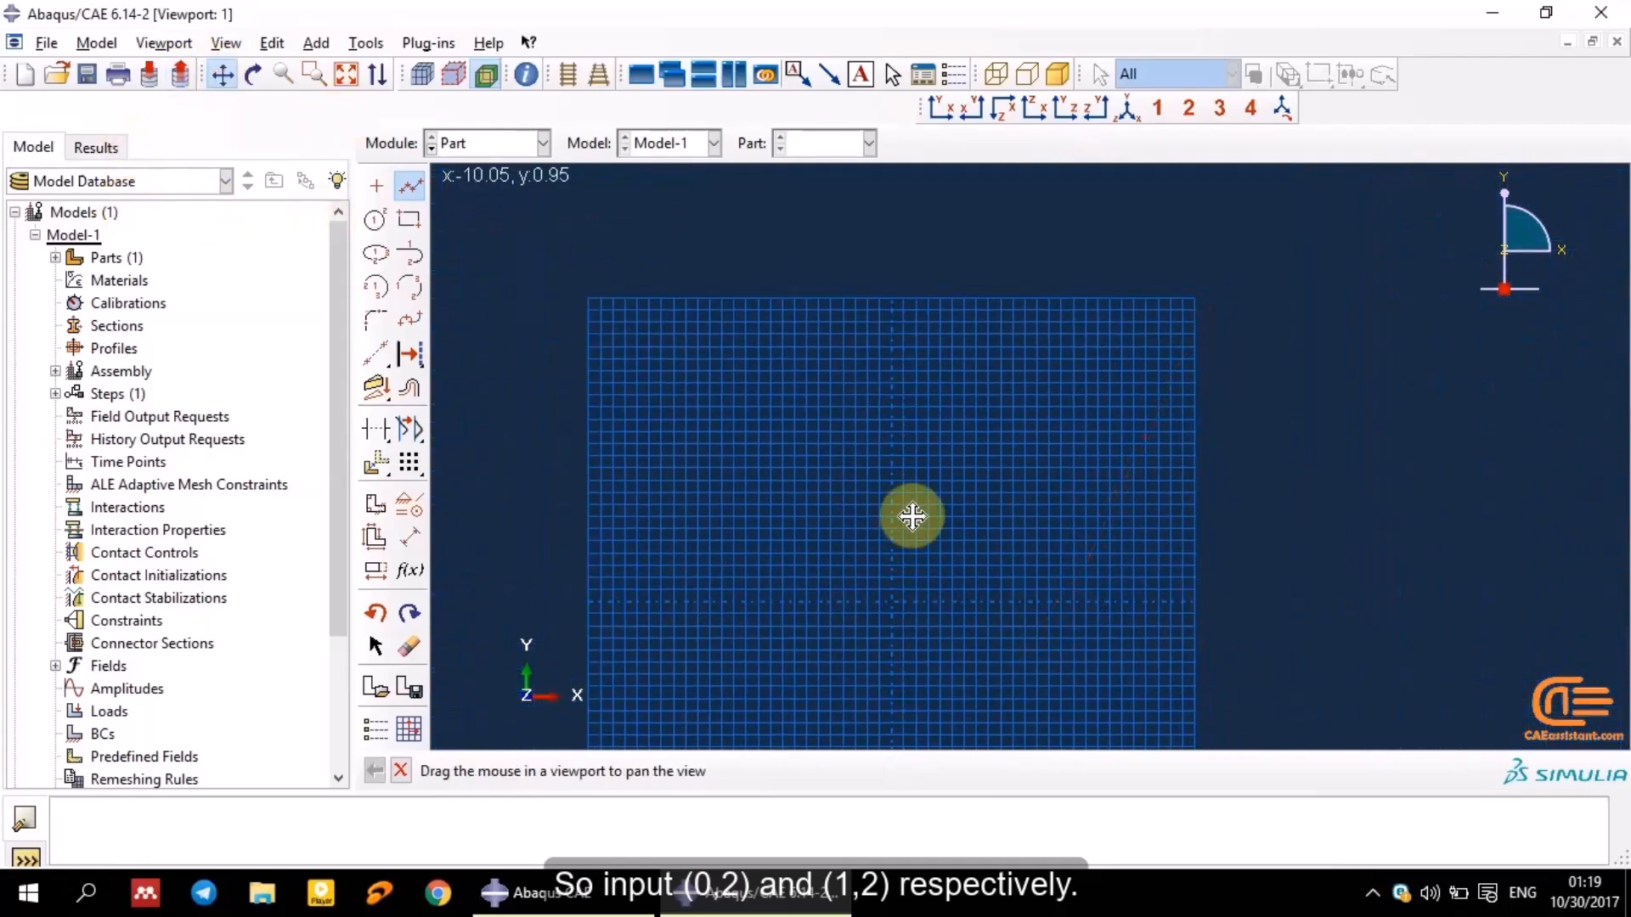
{"action": "left_click", "coordinate": [224, 75]}
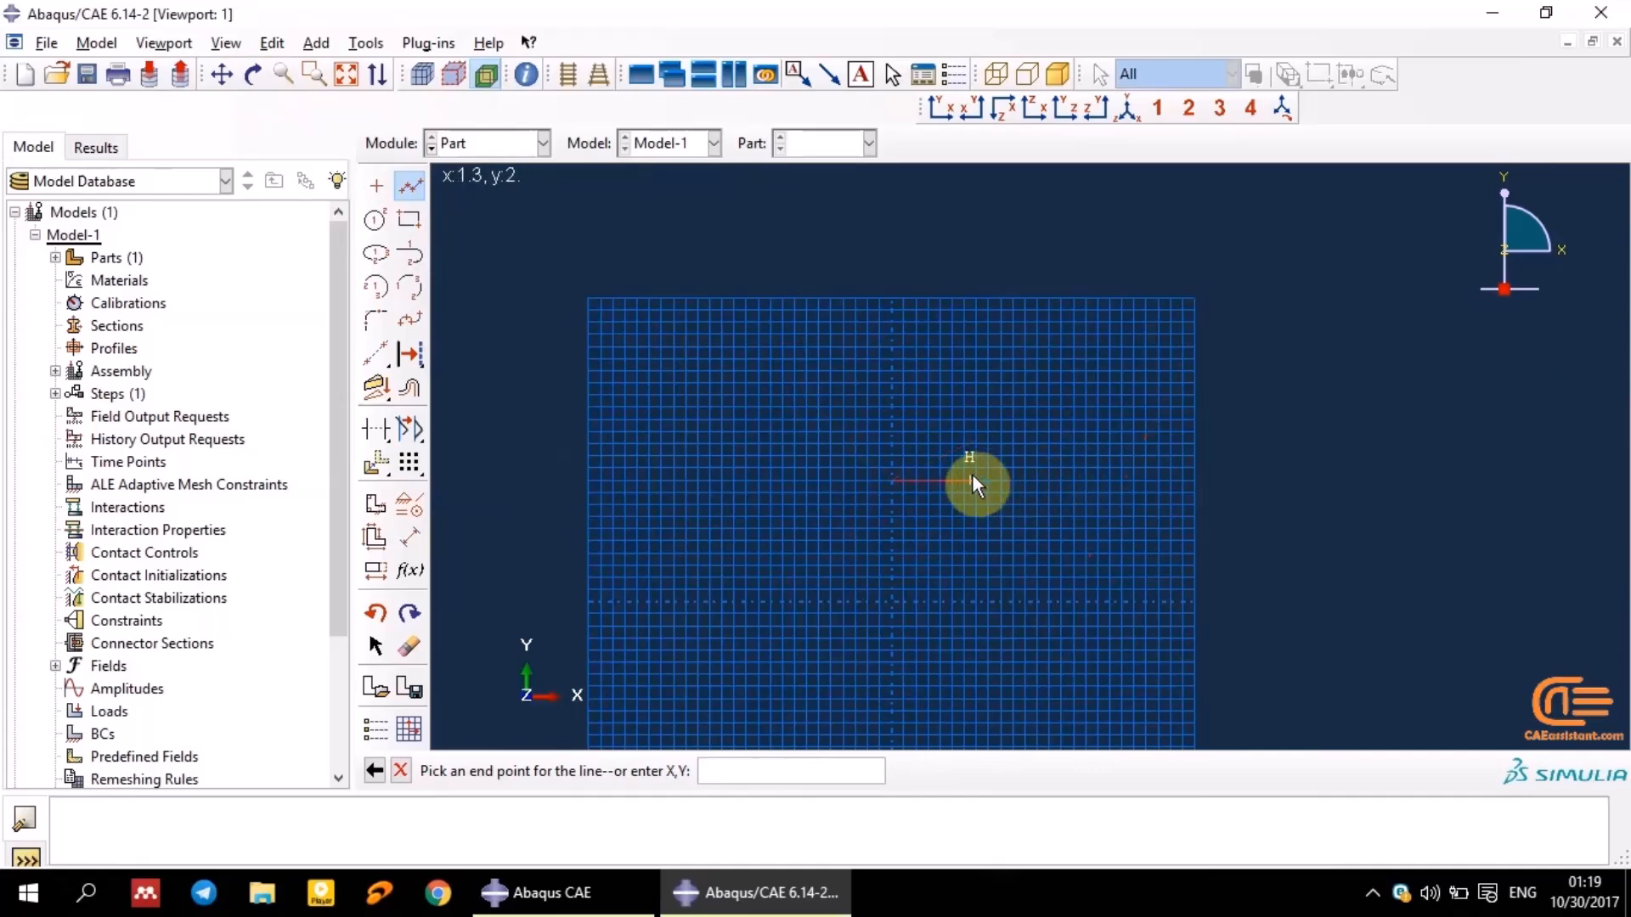
{"action": "type", "text": "1,0"}
{"action": "key", "text": "Return"}
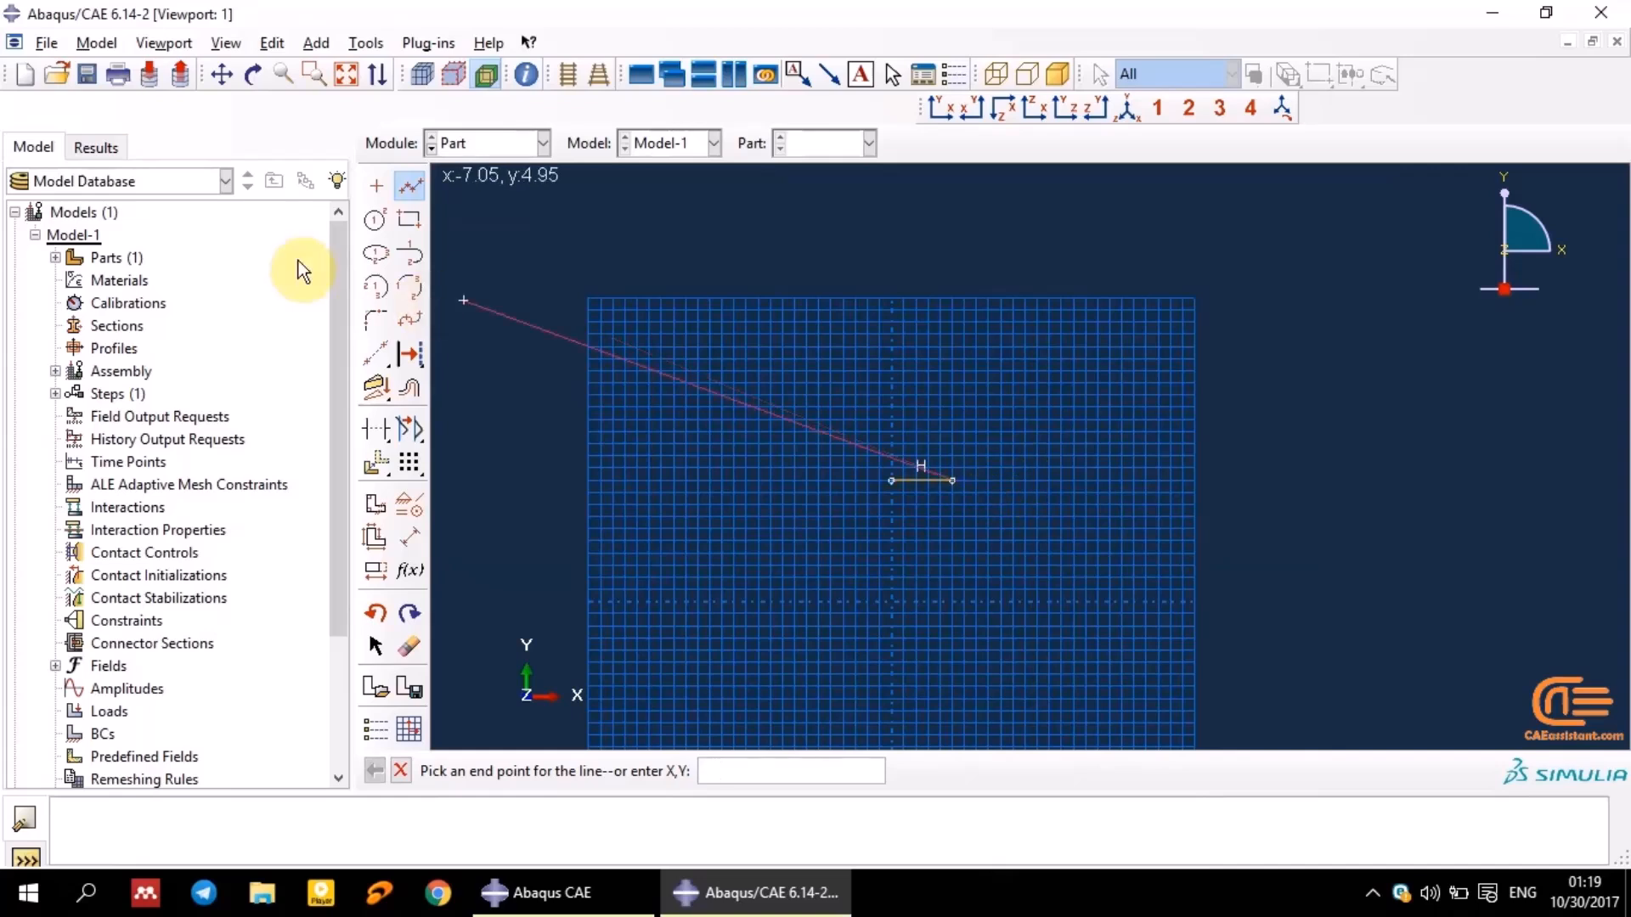
{"action": "left_click", "coordinate": [417, 180]}
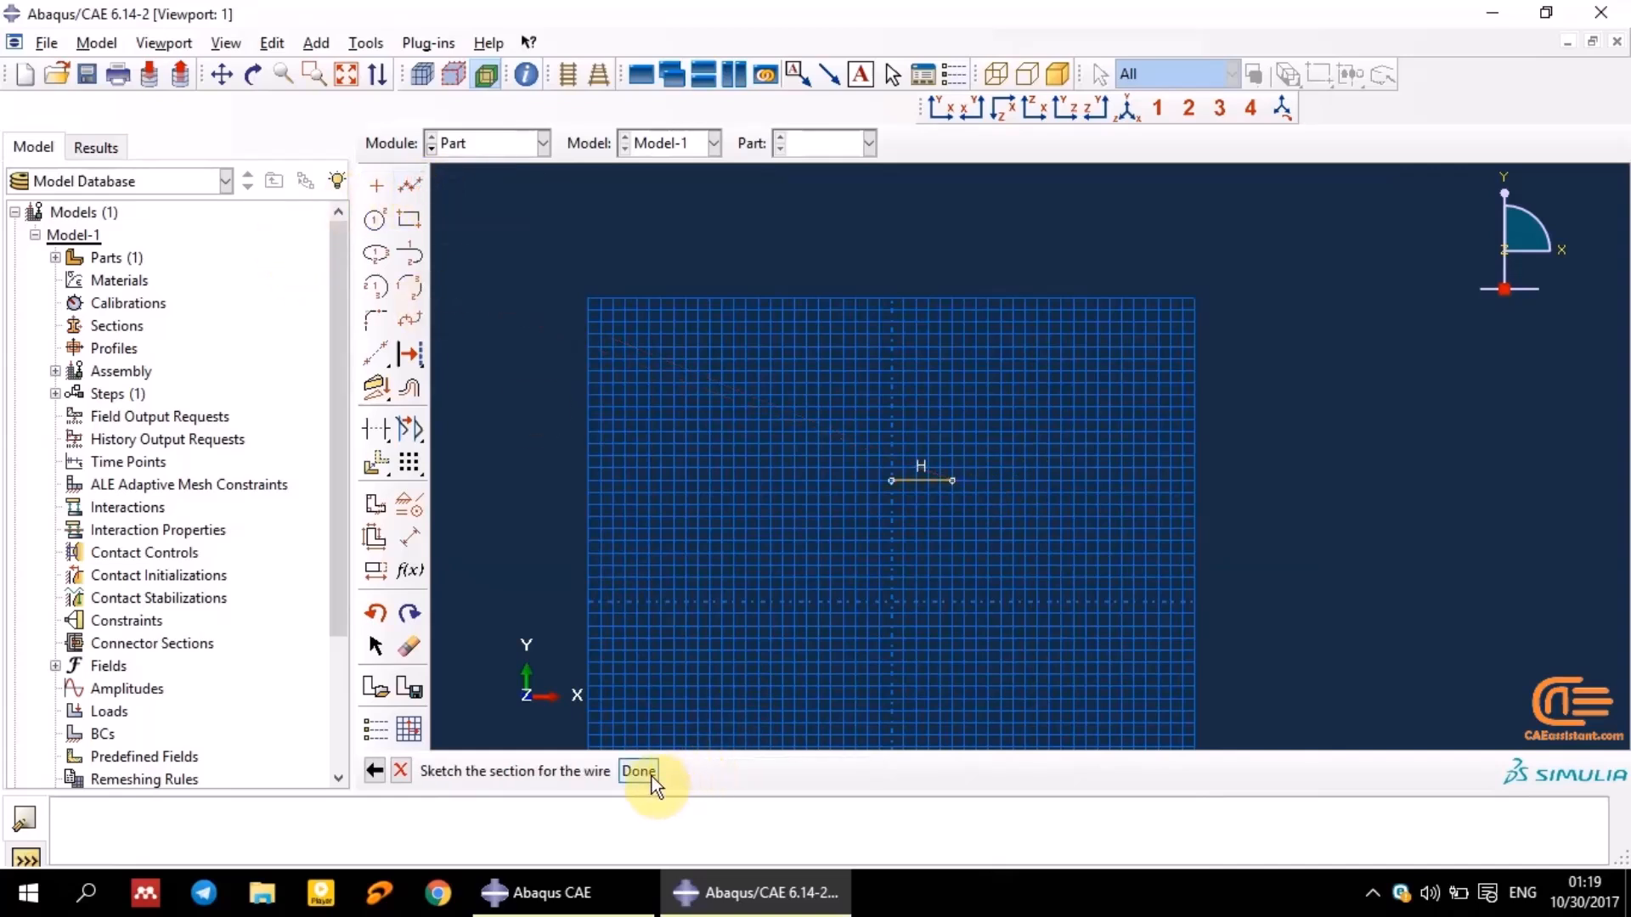
{"action": "left_click", "coordinate": [651, 775]}
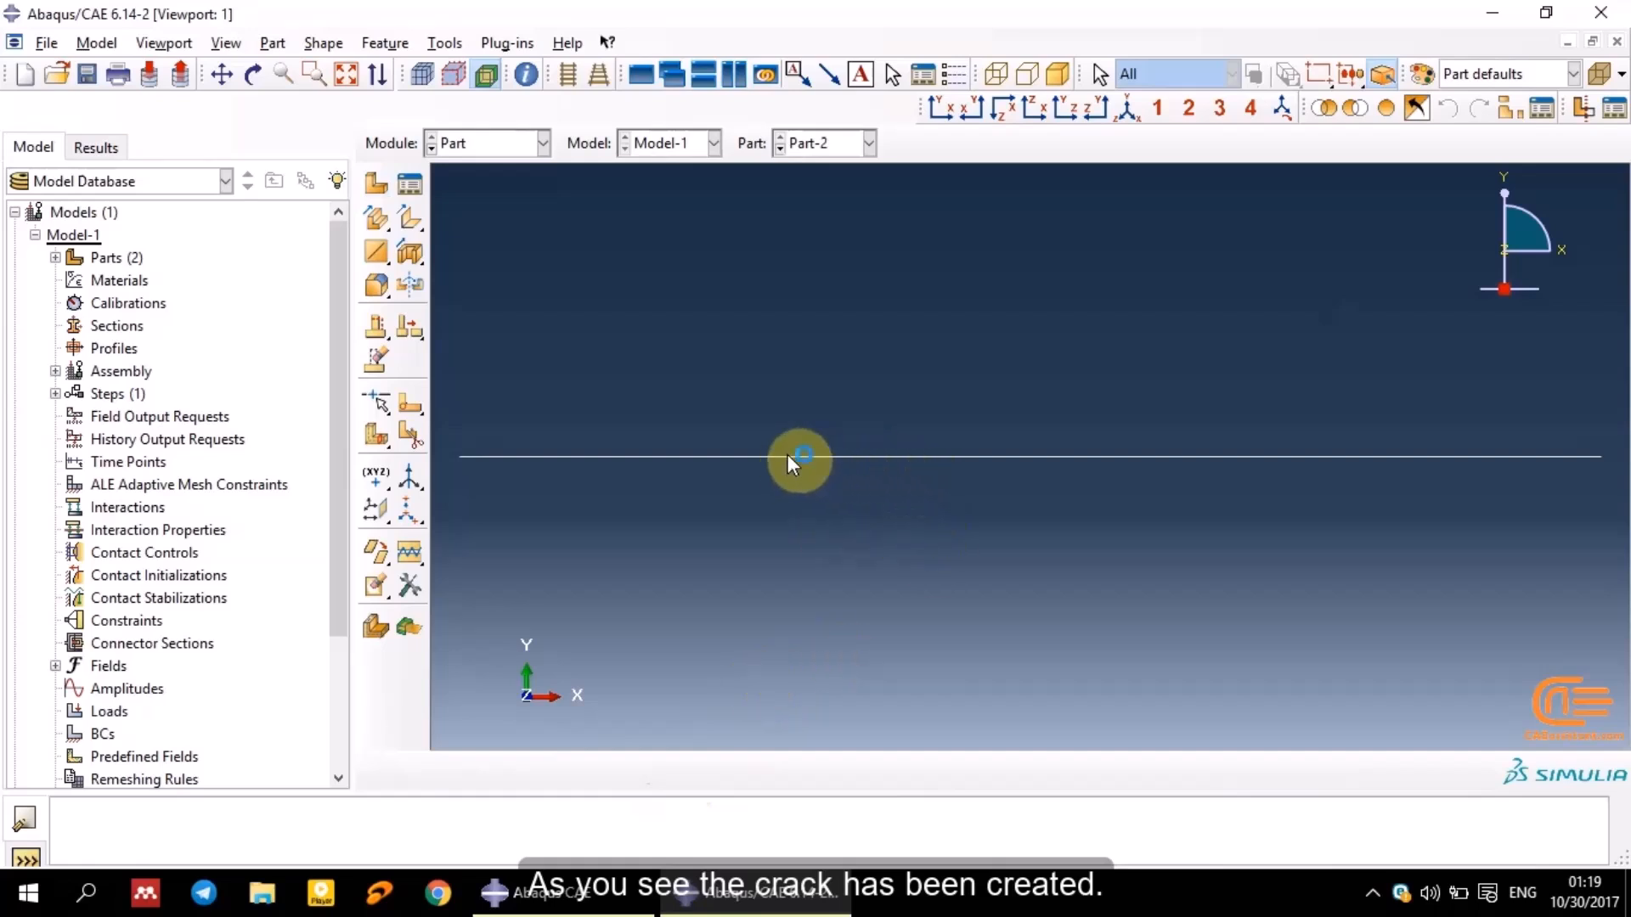
In the Property module, create a material named steel with a mass density of 7.85e3
{"action": "left_click", "coordinate": [479, 136]}
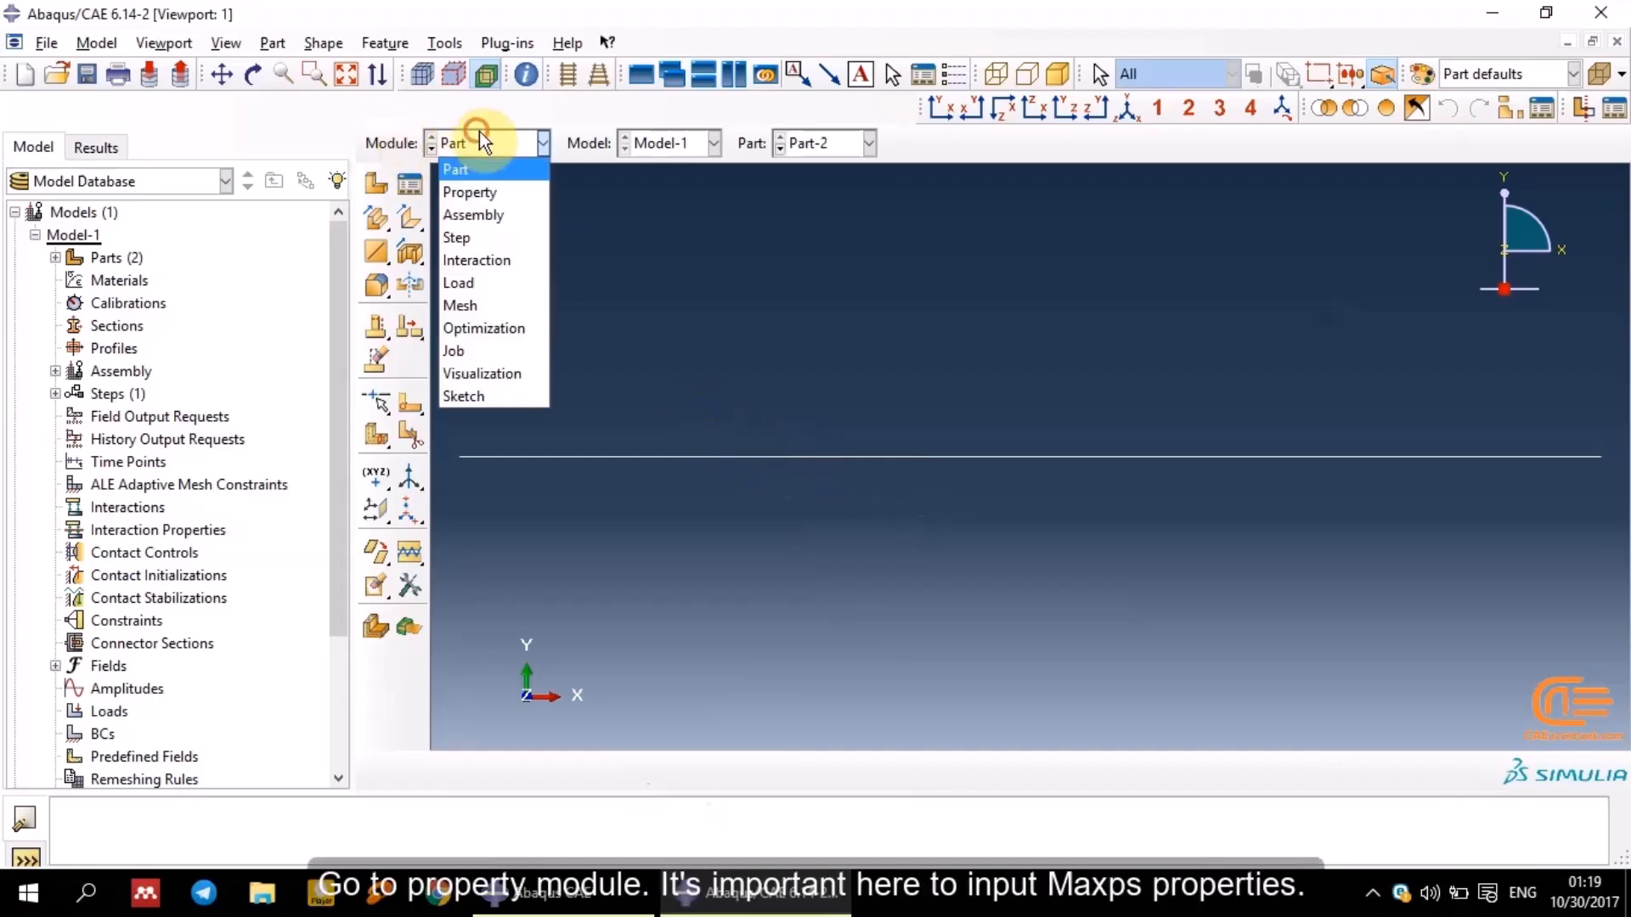
{"action": "left_click", "coordinate": [492, 190]}
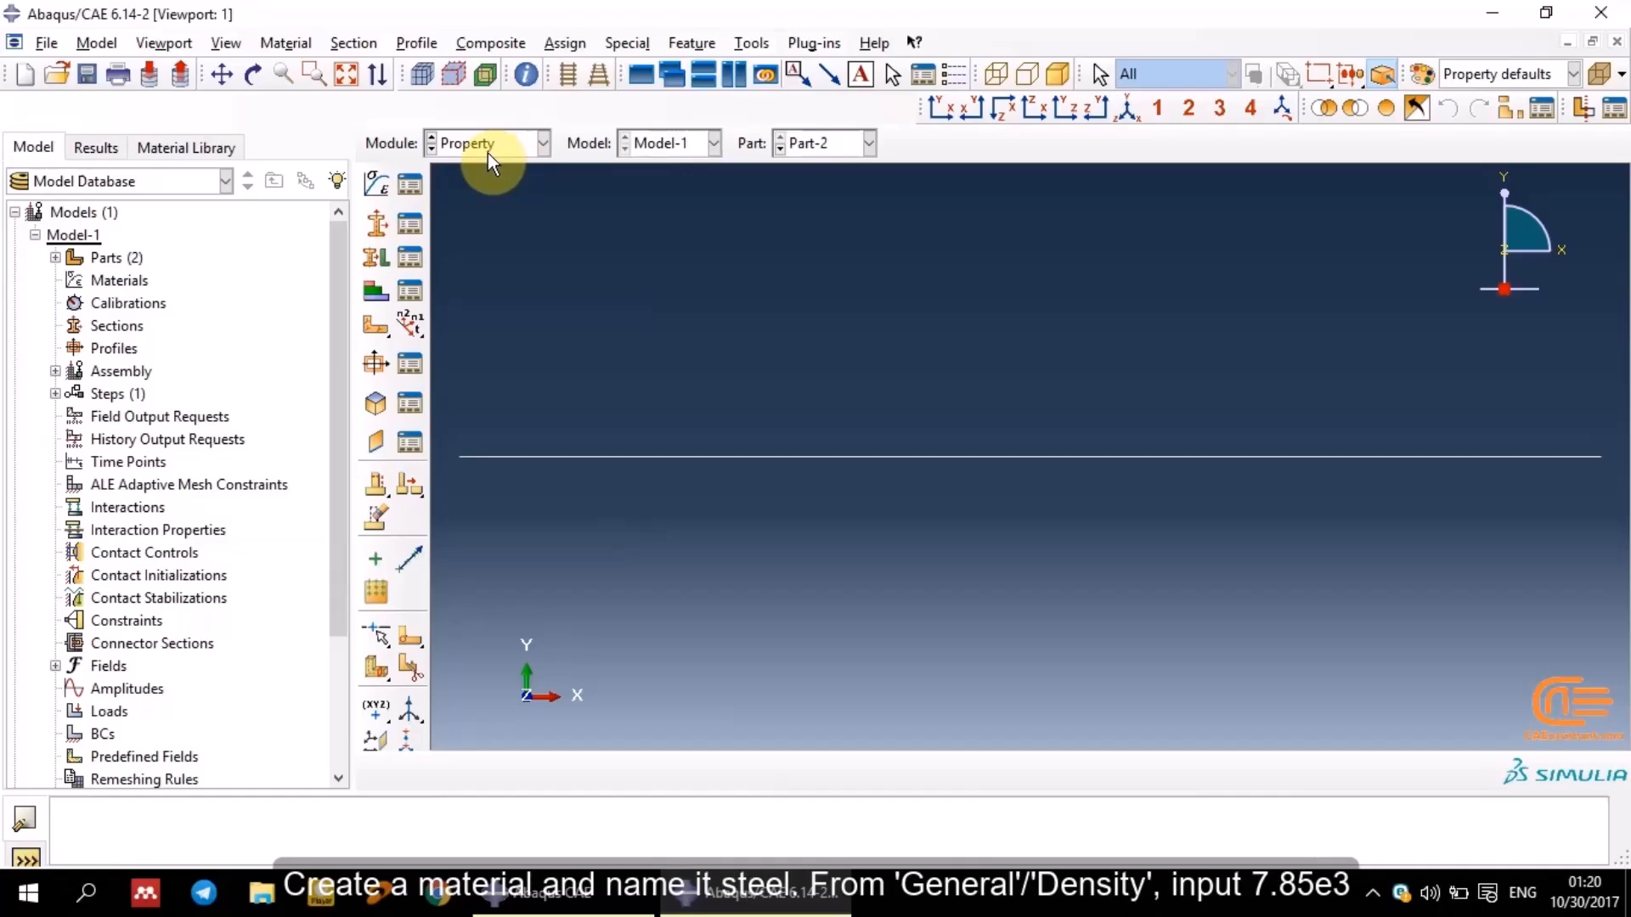
{"action": "left_click", "coordinate": [364, 182]}
{"action": "type", "text": "s"}
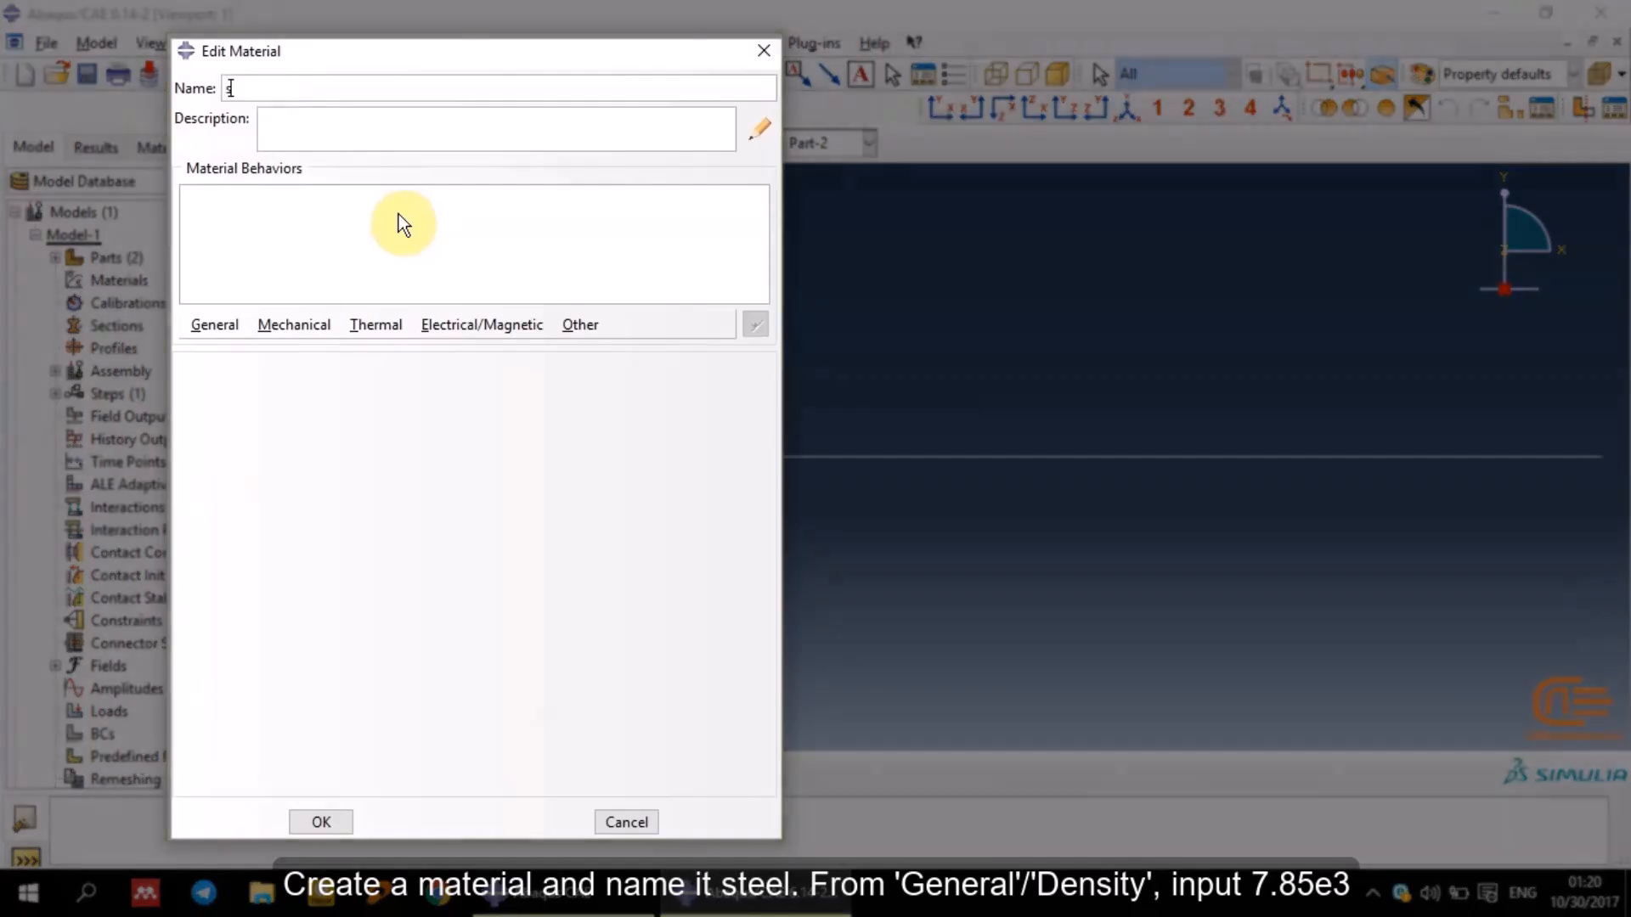
{"action": "type", "text": "teel"}
{"action": "left_click", "coordinate": [219, 323]}
{"action": "left_click", "coordinate": [233, 359]}
{"action": "left_click", "coordinate": [280, 557]}
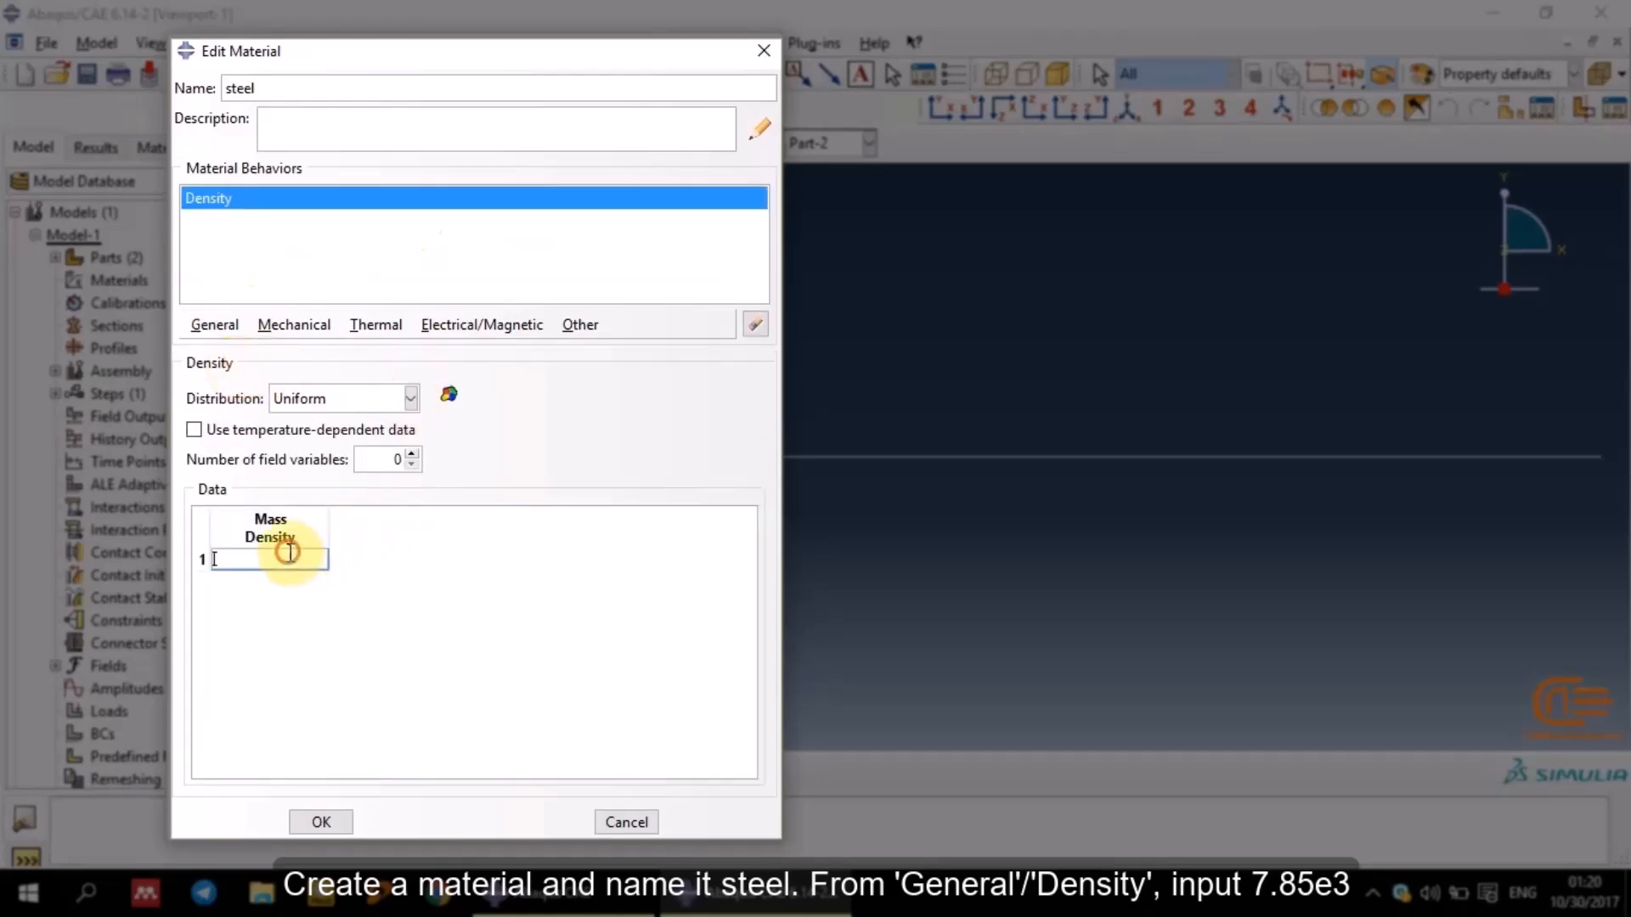
{"action": "type", "text": "7."}
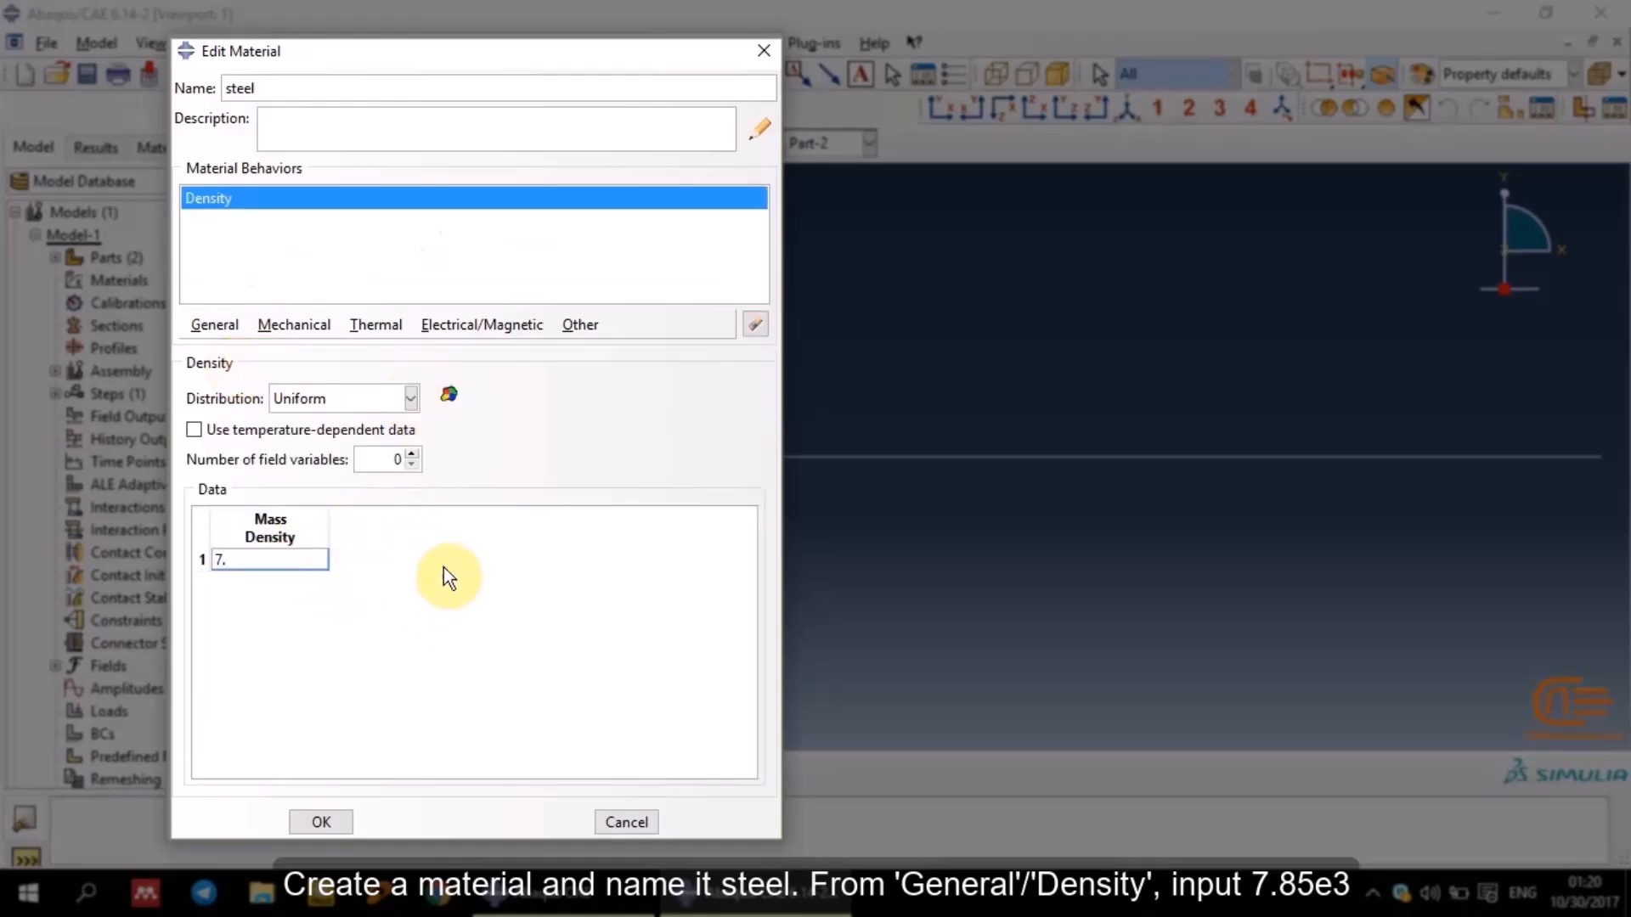
{"action": "type", "text": "85e3"}
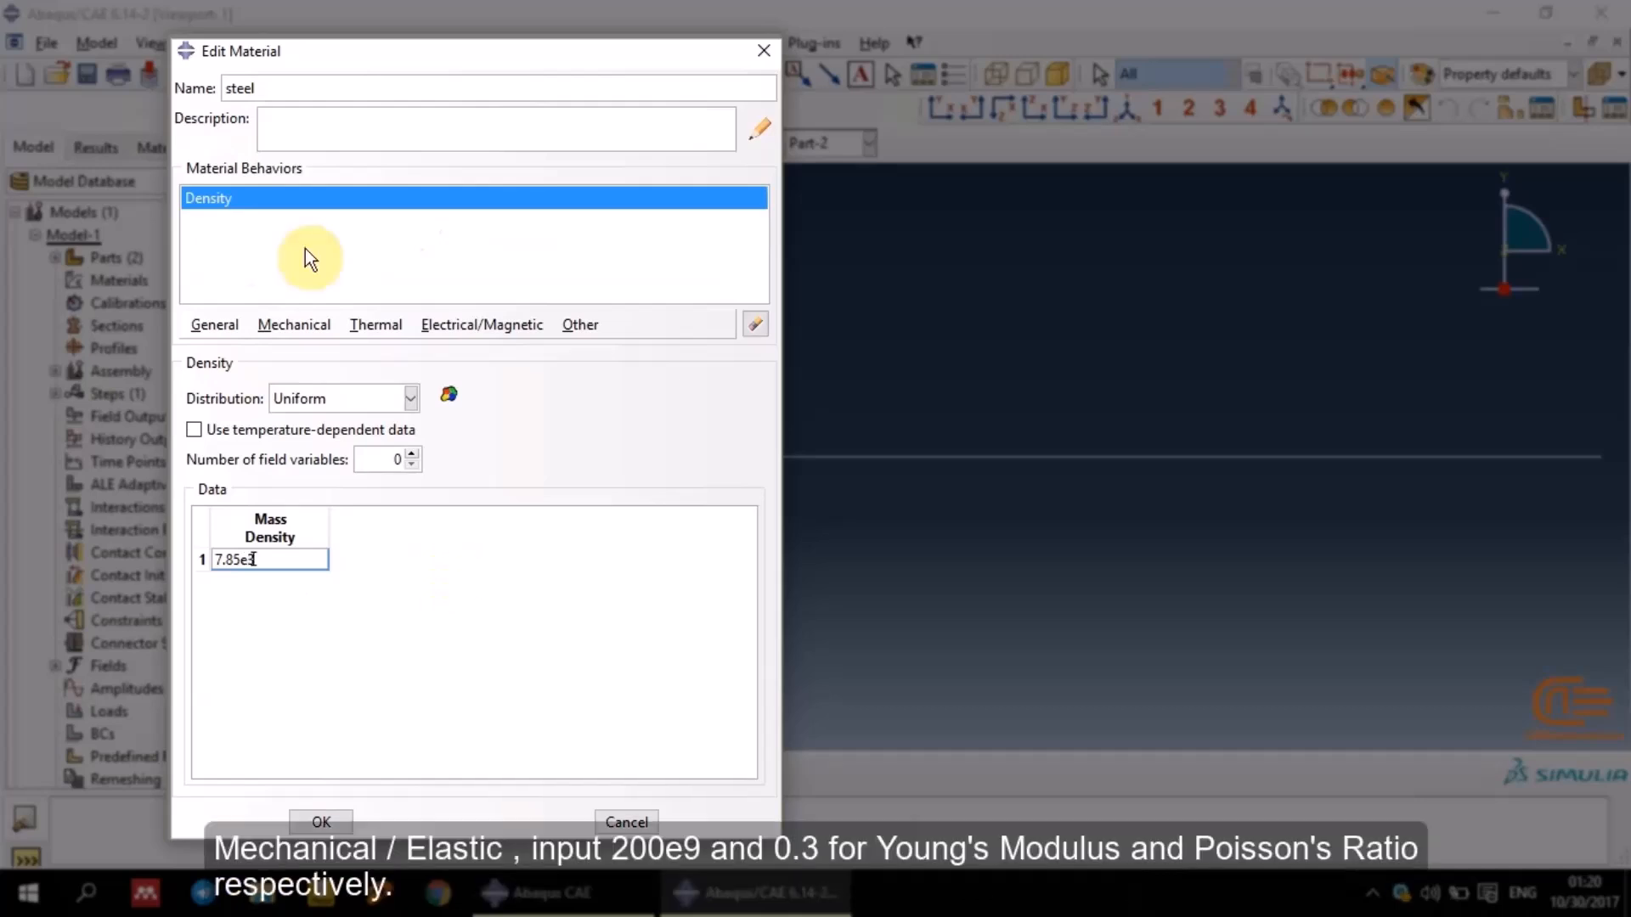
Add isotropic elastic behavior to the steel material with Young's modulus 200e9 and Poisson's ratio 0.3
{"action": "left_click", "coordinate": [299, 326]}
{"action": "mouse_move", "coordinate": [538, 354]}
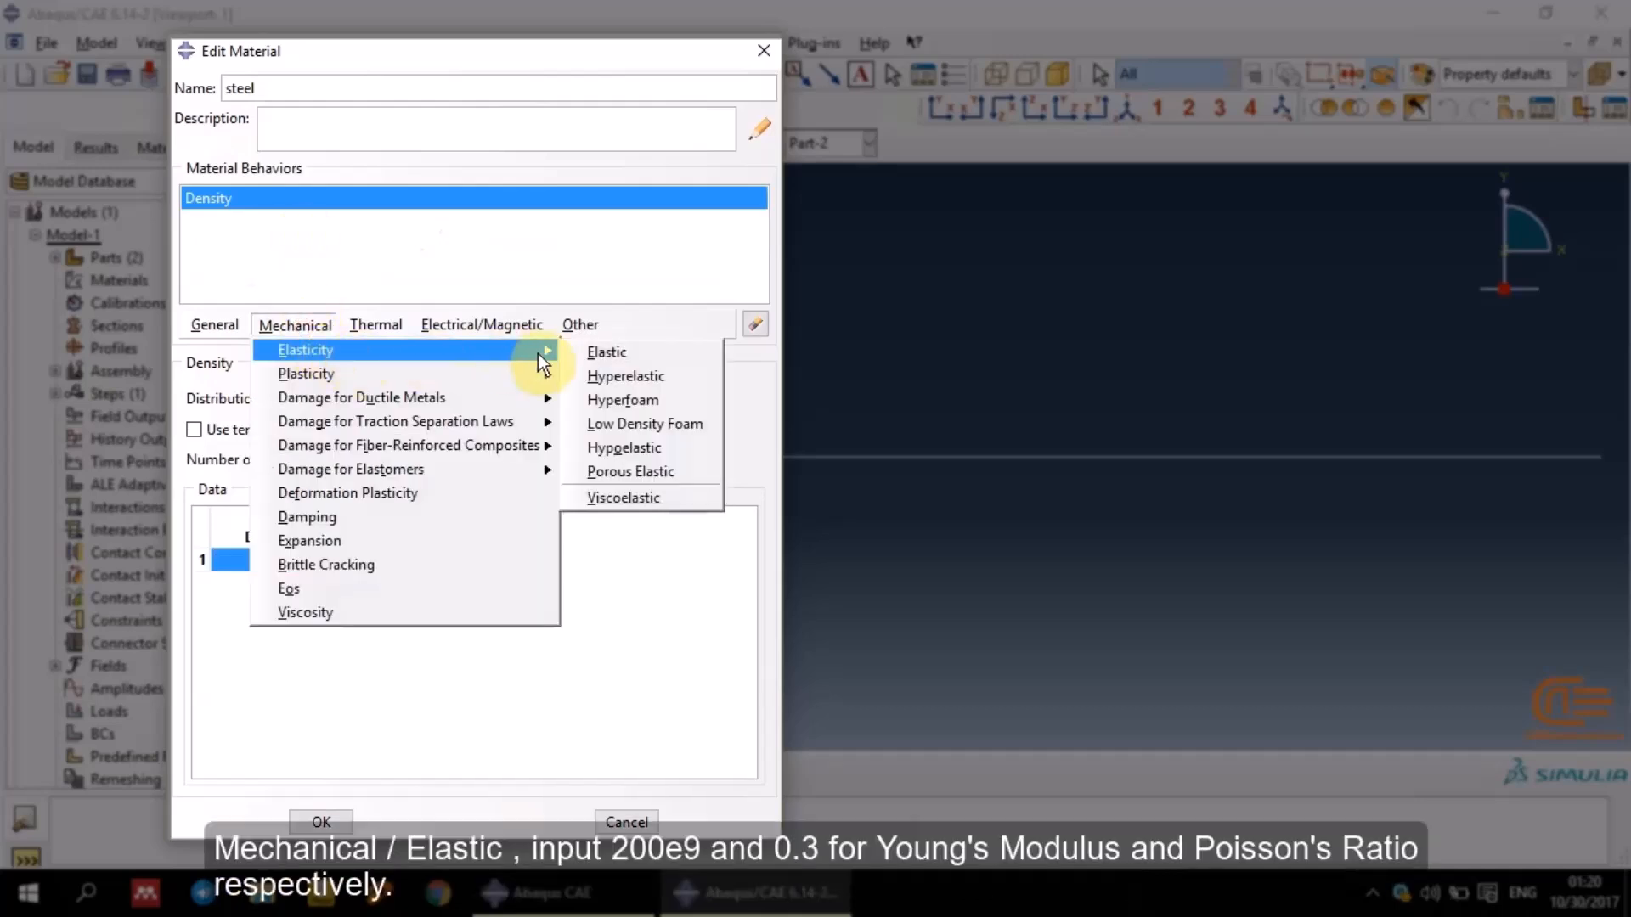
{"action": "left_click", "coordinate": [600, 360]}
{"action": "left_click", "coordinate": [273, 652]}
{"action": "type", "text": "200e9"}
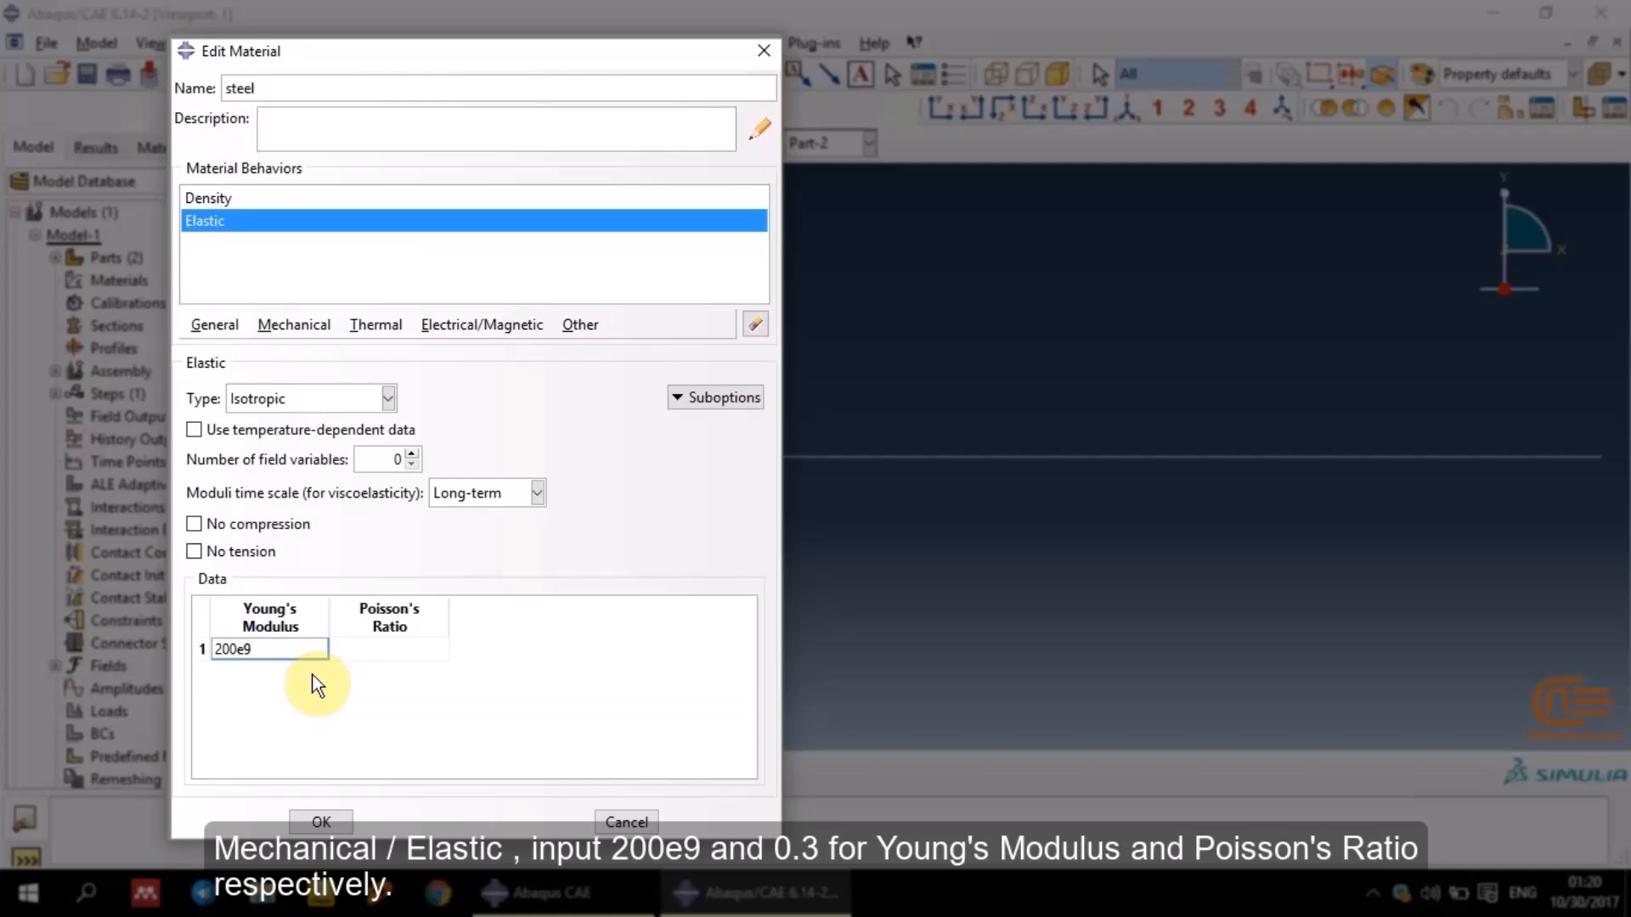
{"action": "left_click", "coordinate": [384, 648]}
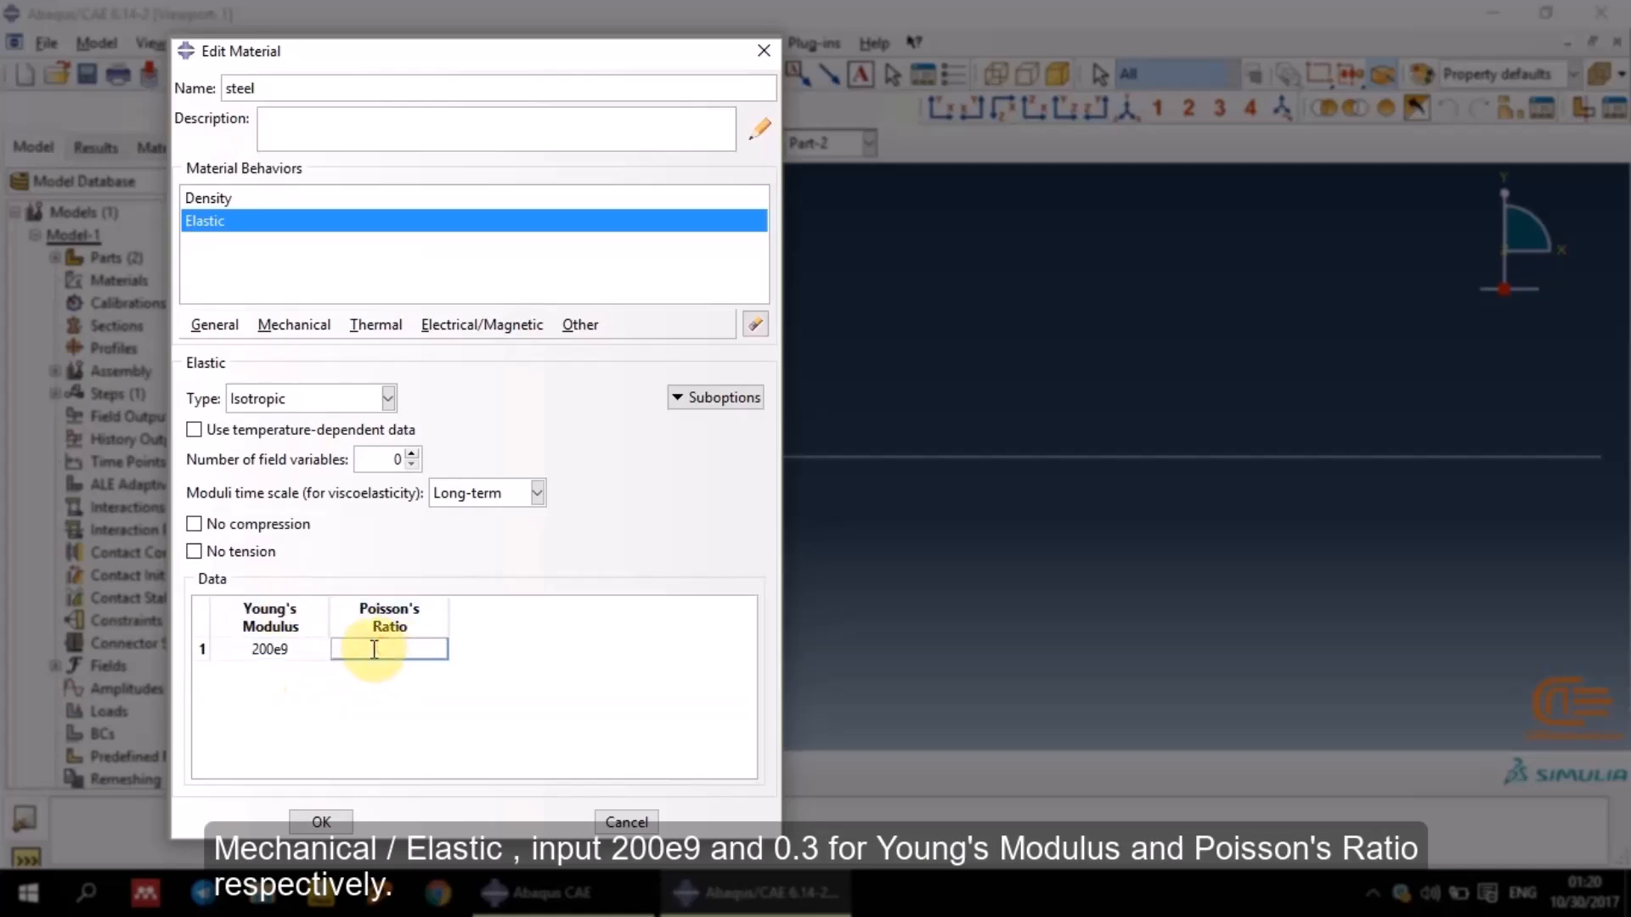
{"action": "type", "text": "0.3"}
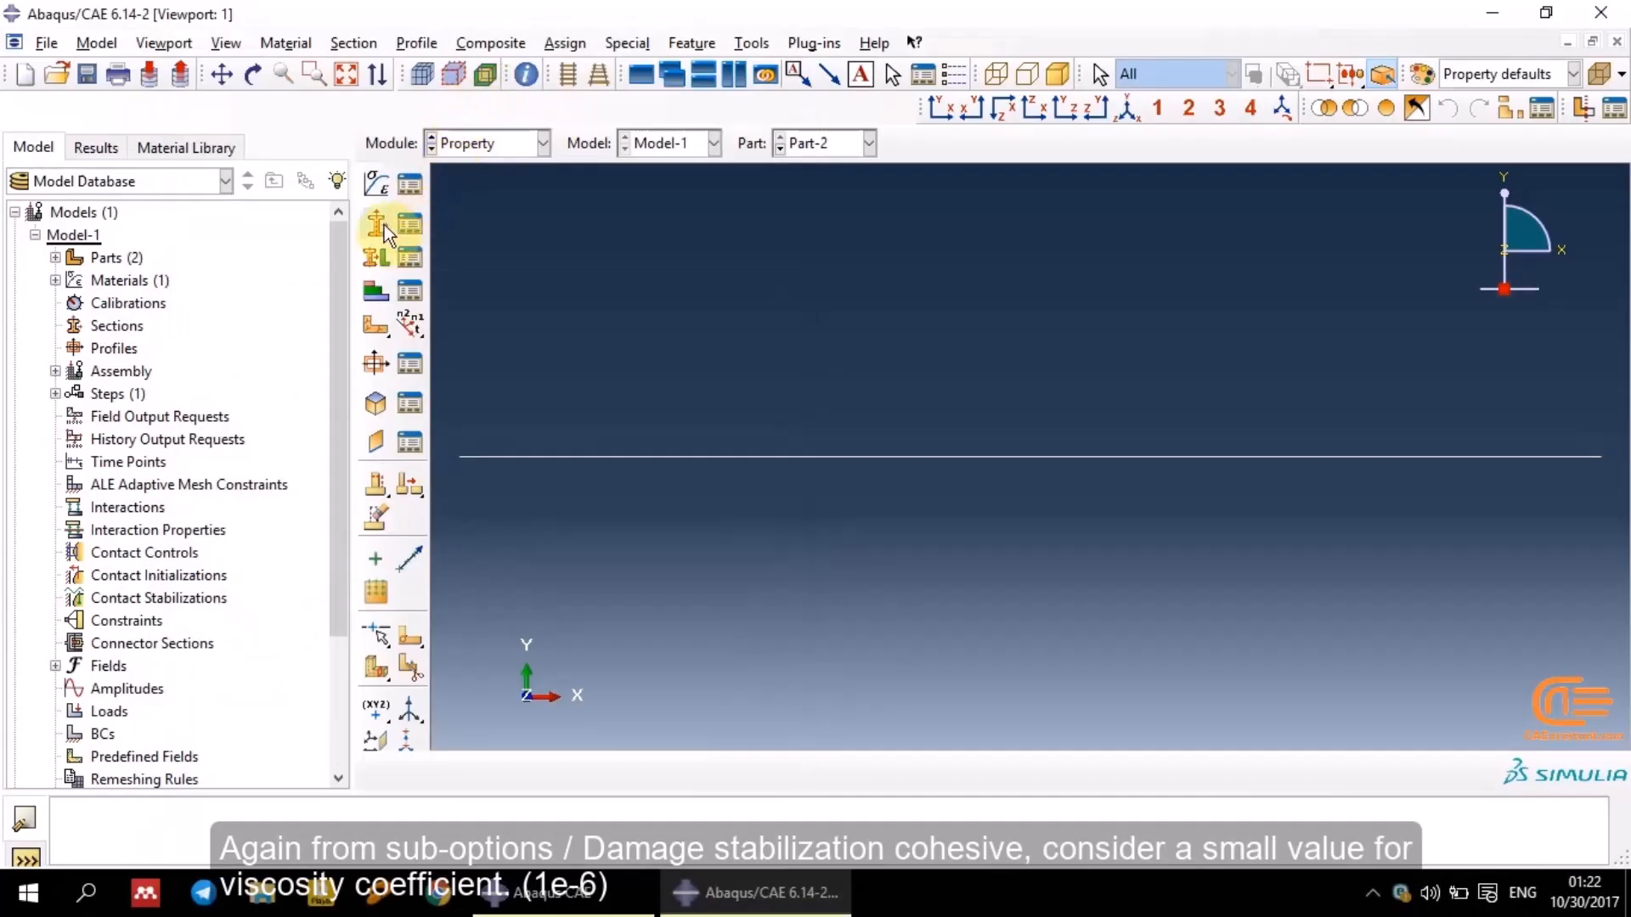
Create a solid, homogeneous section named sheet that uses the steel material
{"action": "left_click", "coordinate": [378, 223]}
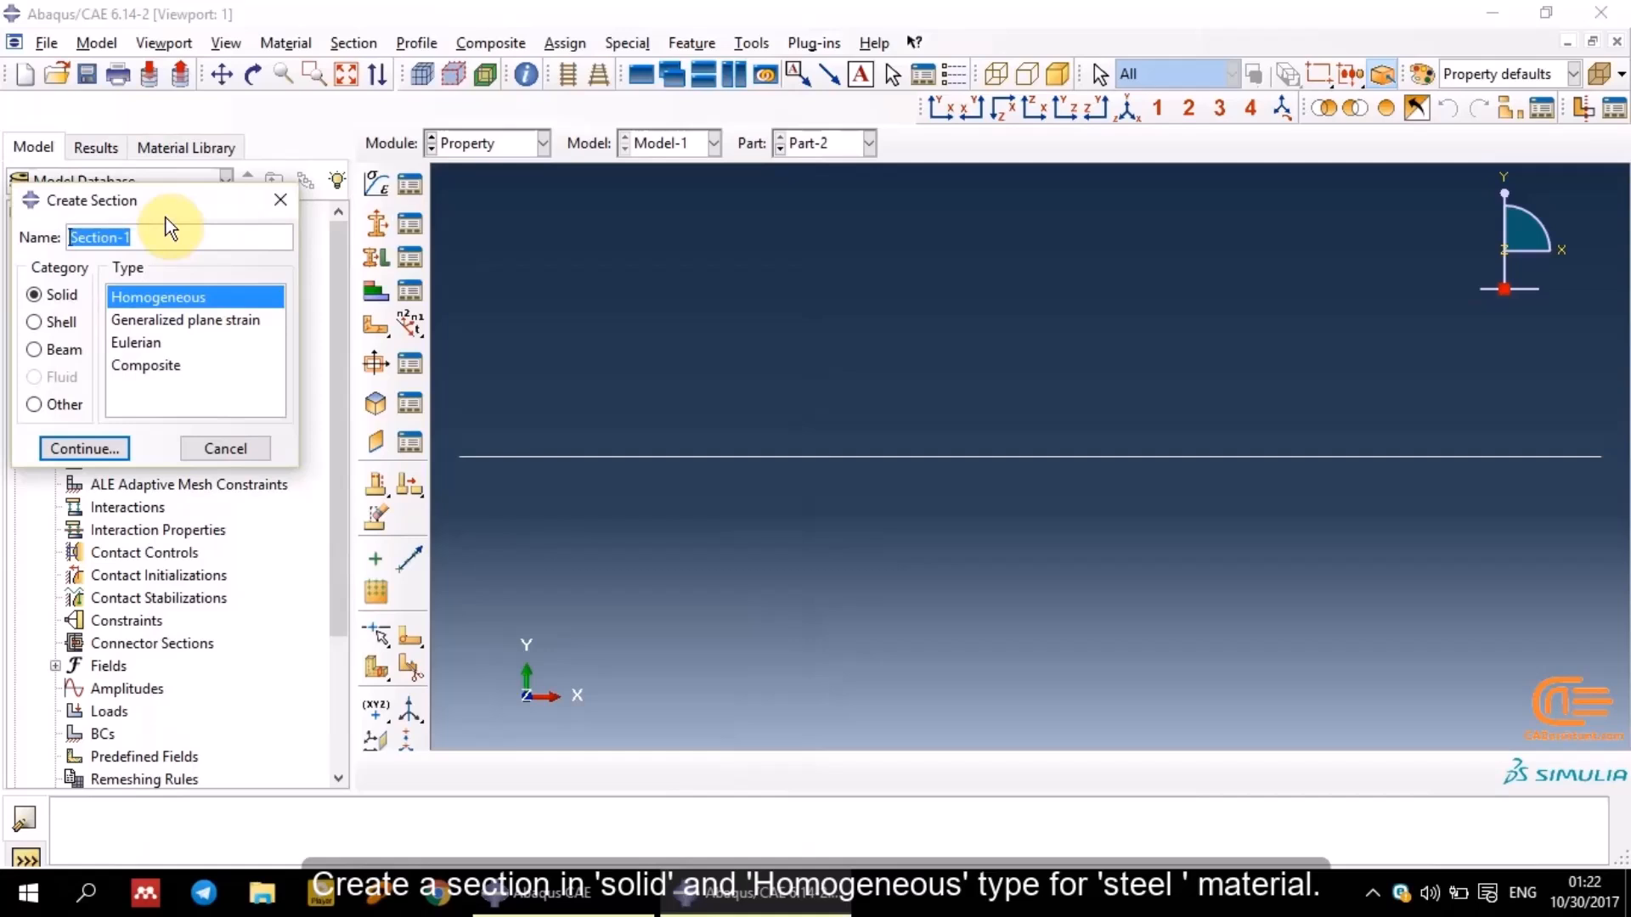
{"action": "type", "text": "s"}
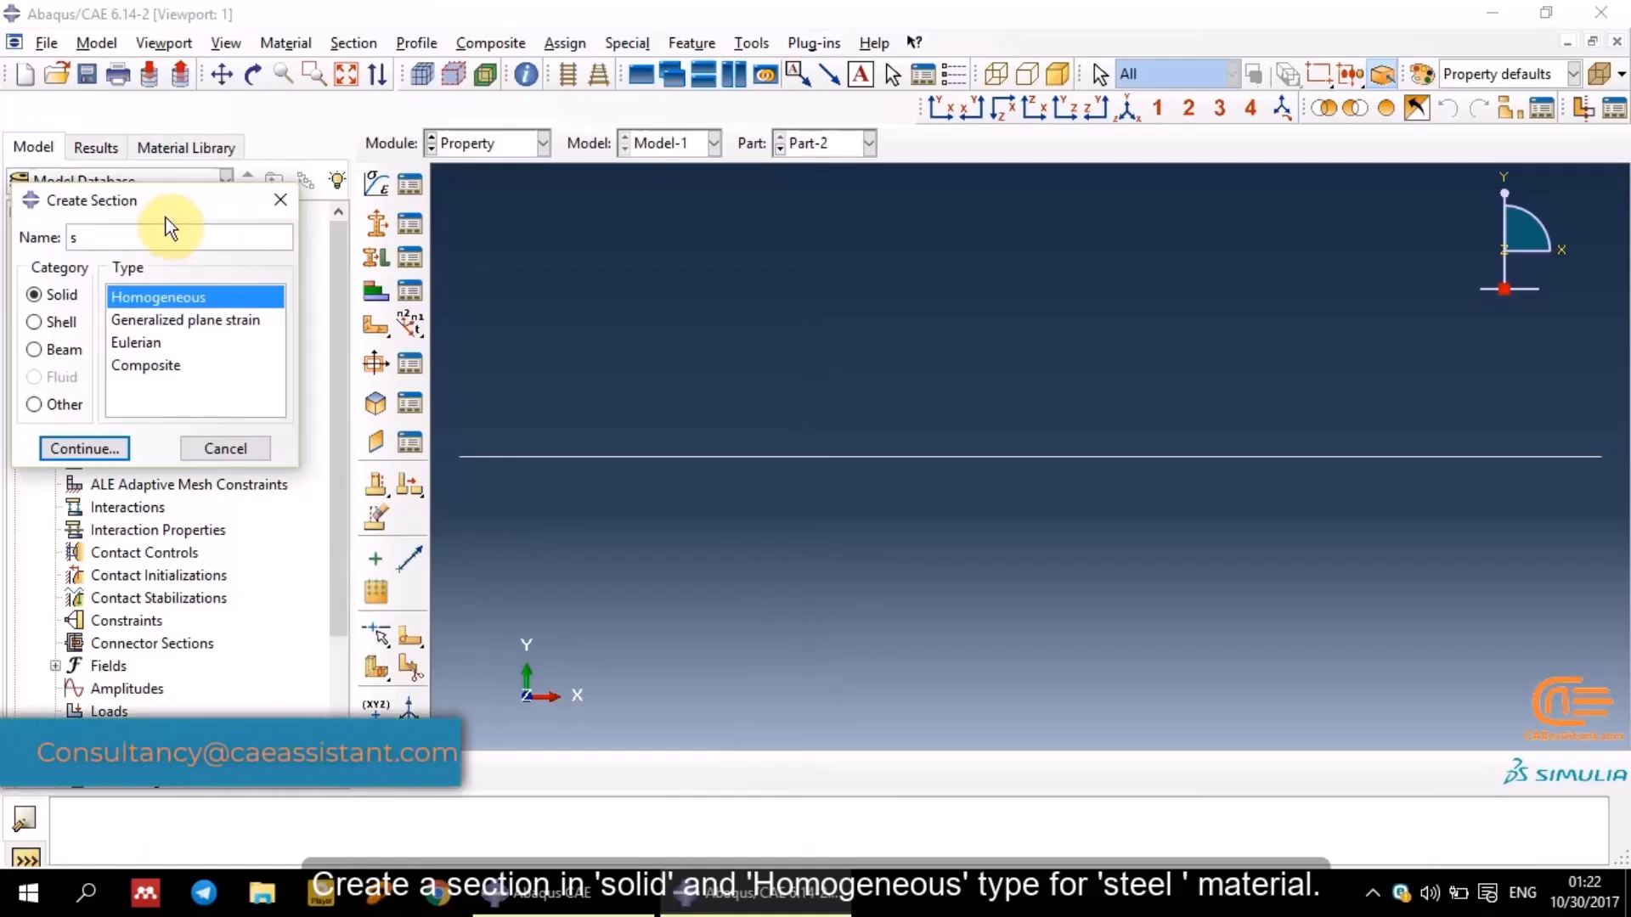
{"action": "type", "text": "heet"}
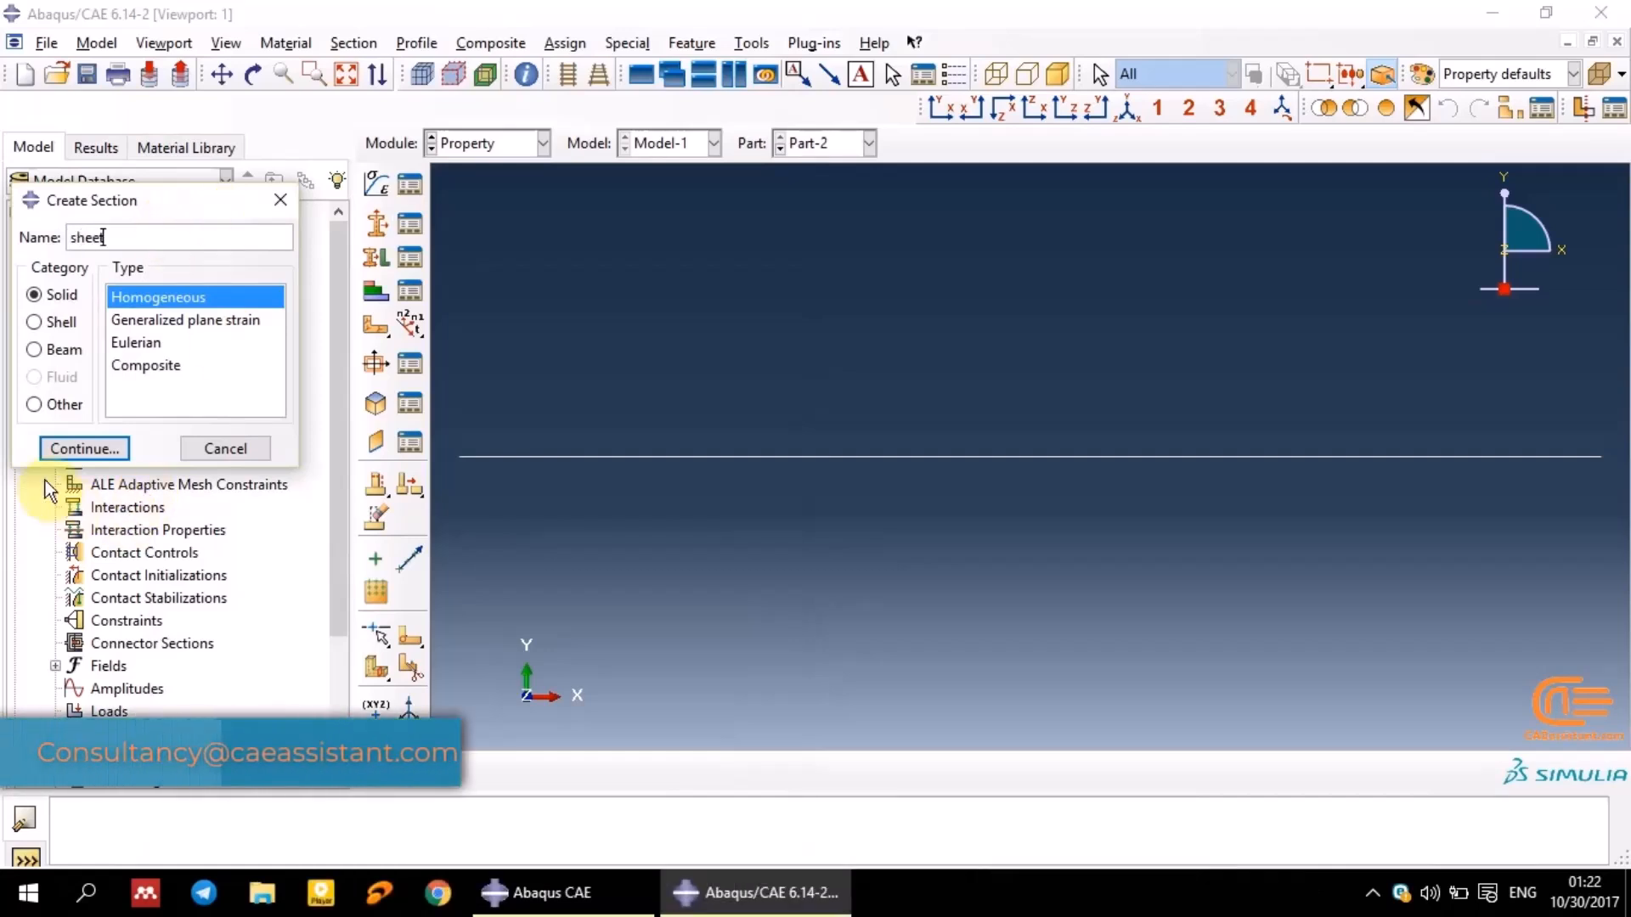
{"action": "left_click", "coordinate": [105, 443]}
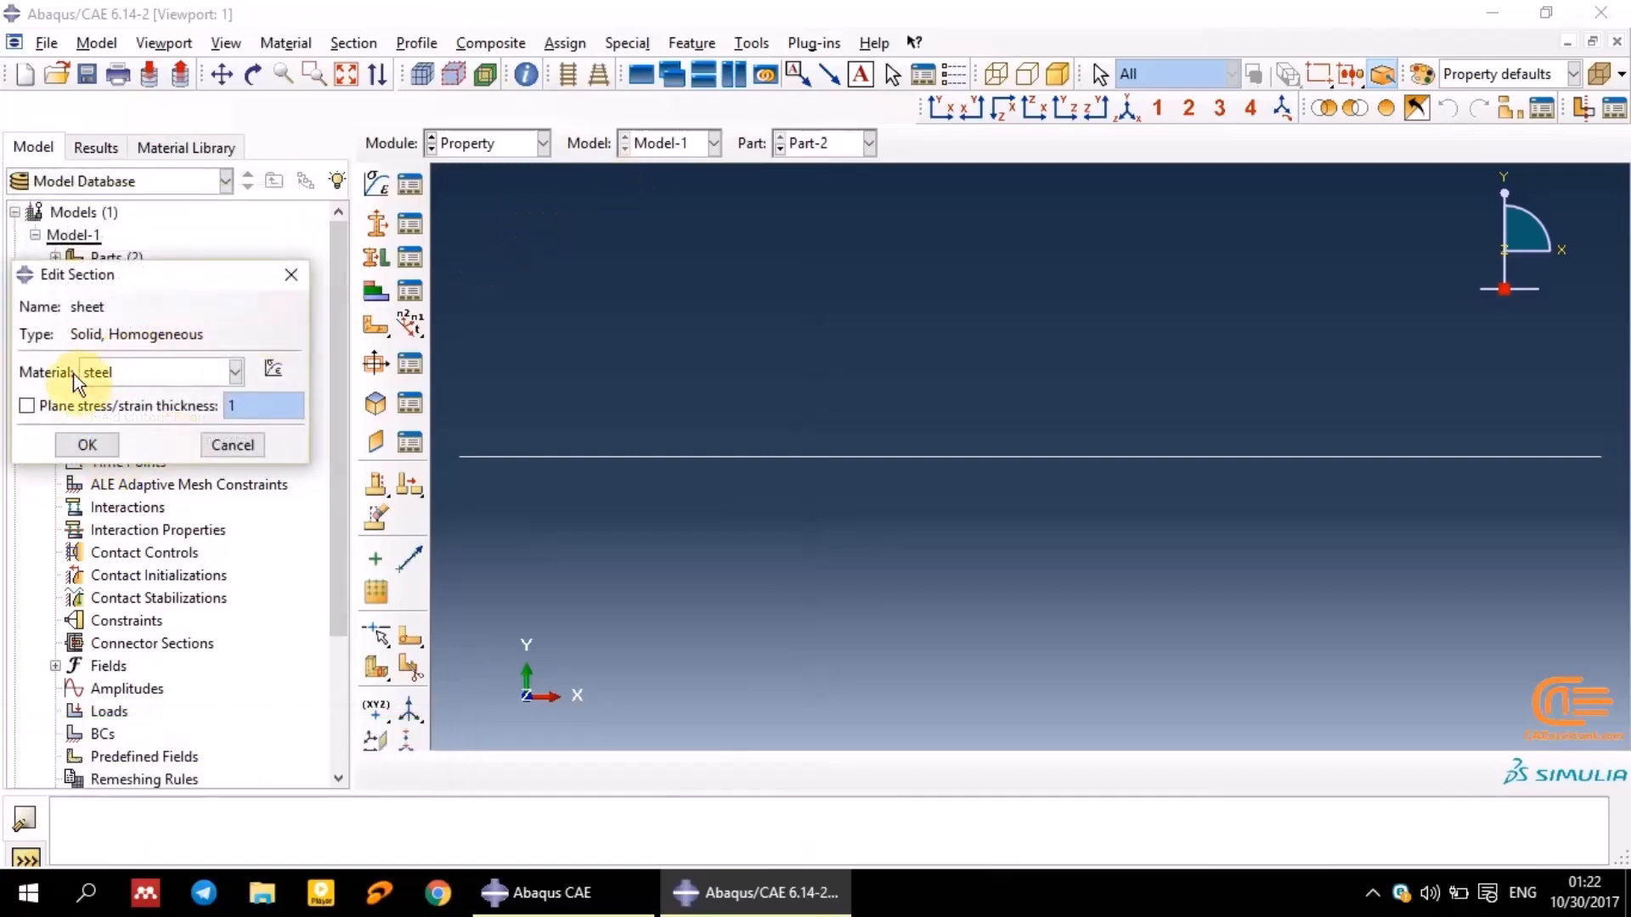
{"action": "left_click", "coordinate": [87, 443]}
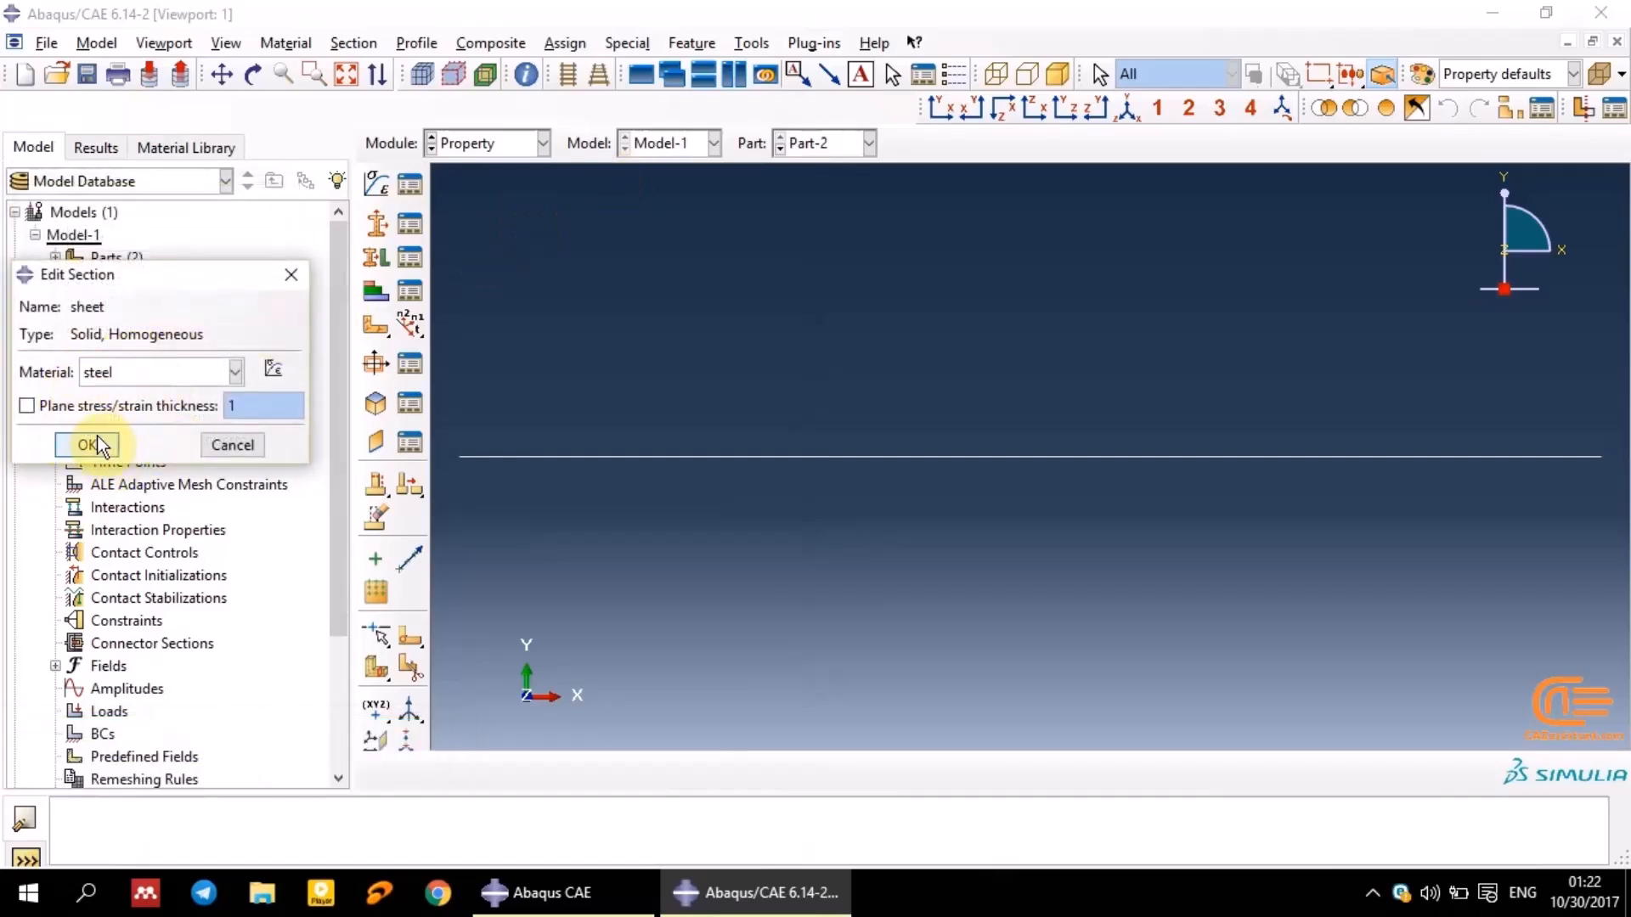
Switch to the sheet part and assign the sheet section to its whole face, with thickness taken from the section
{"action": "left_click", "coordinate": [868, 145]}
{"action": "left_click", "coordinate": [845, 191]}
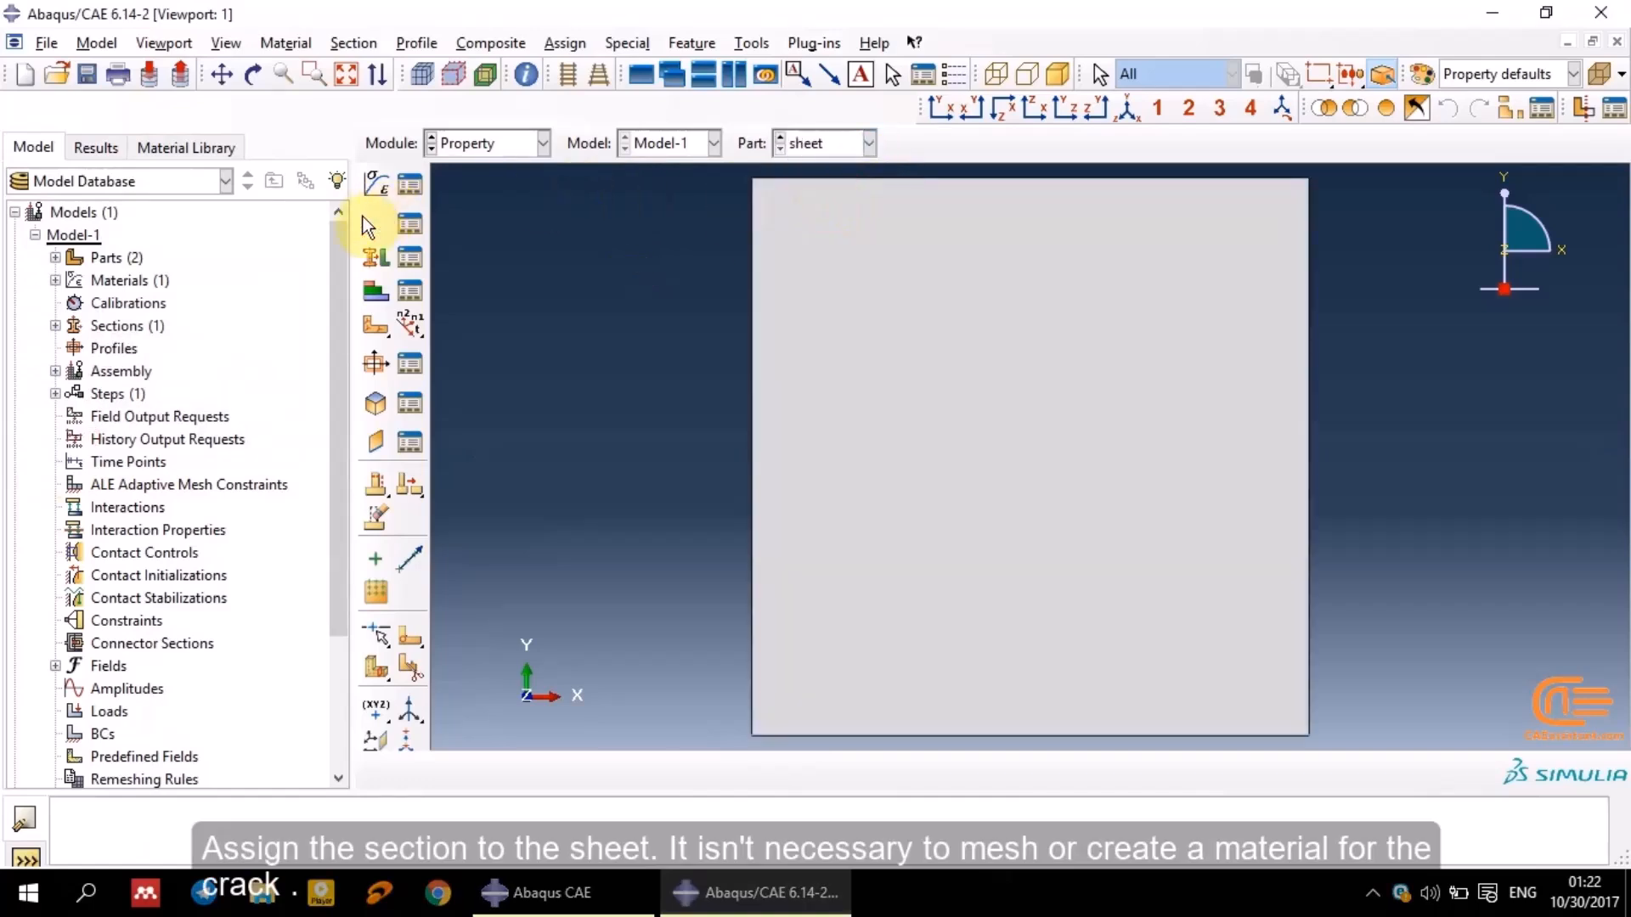
{"action": "left_click", "coordinate": [374, 253]}
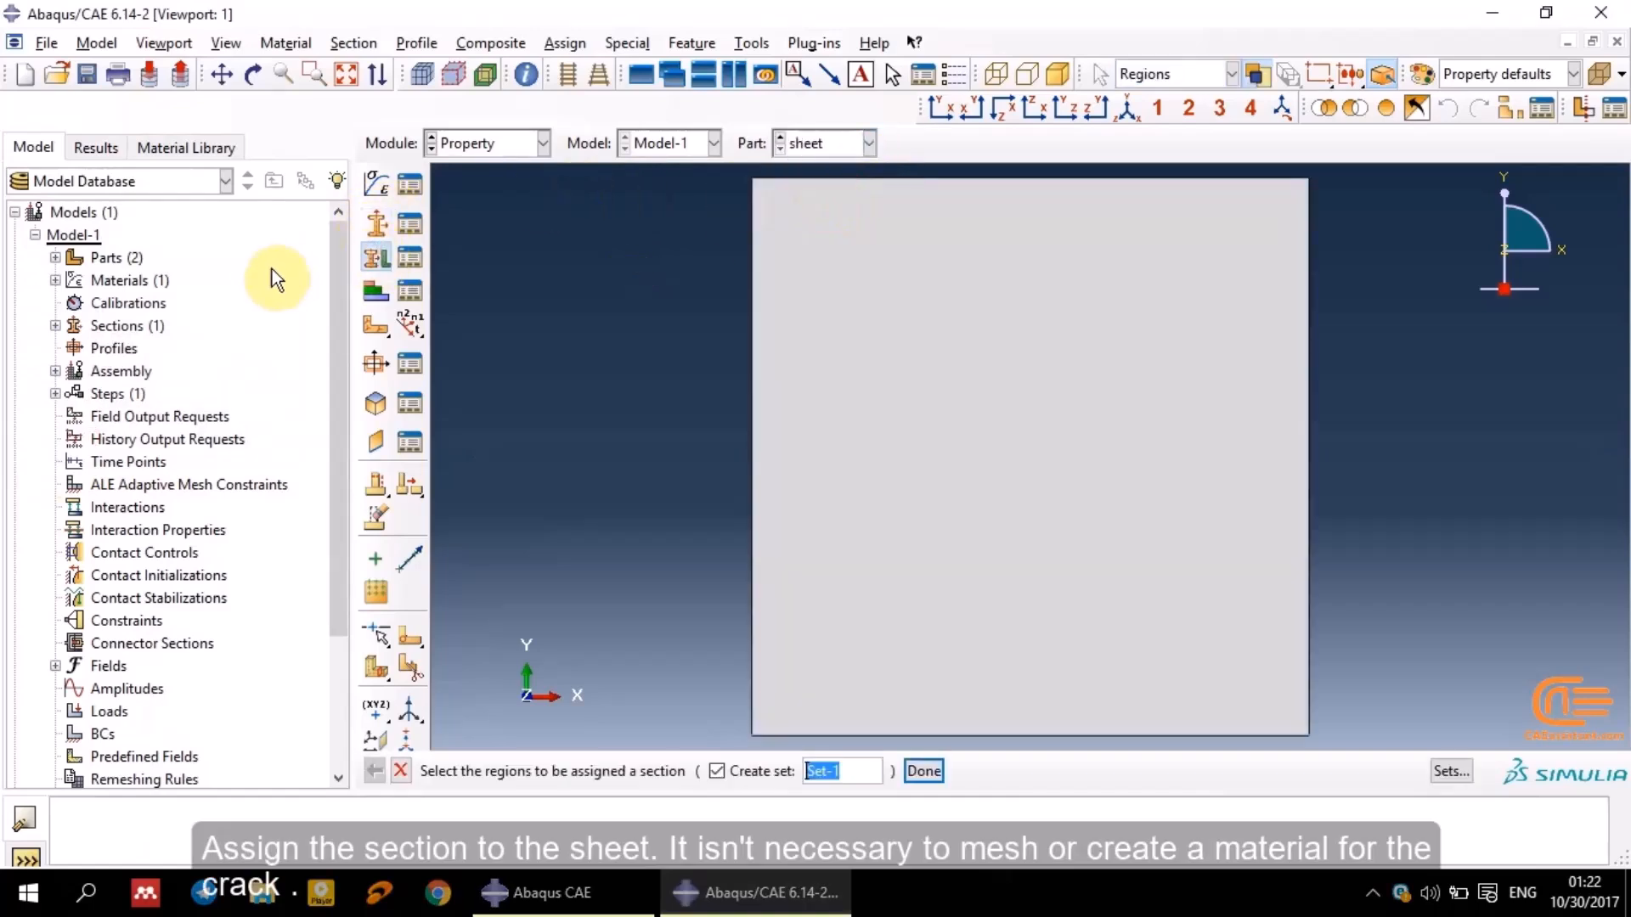
{"action": "left_click", "coordinate": [943, 360]}
{"action": "left_click", "coordinate": [924, 771]}
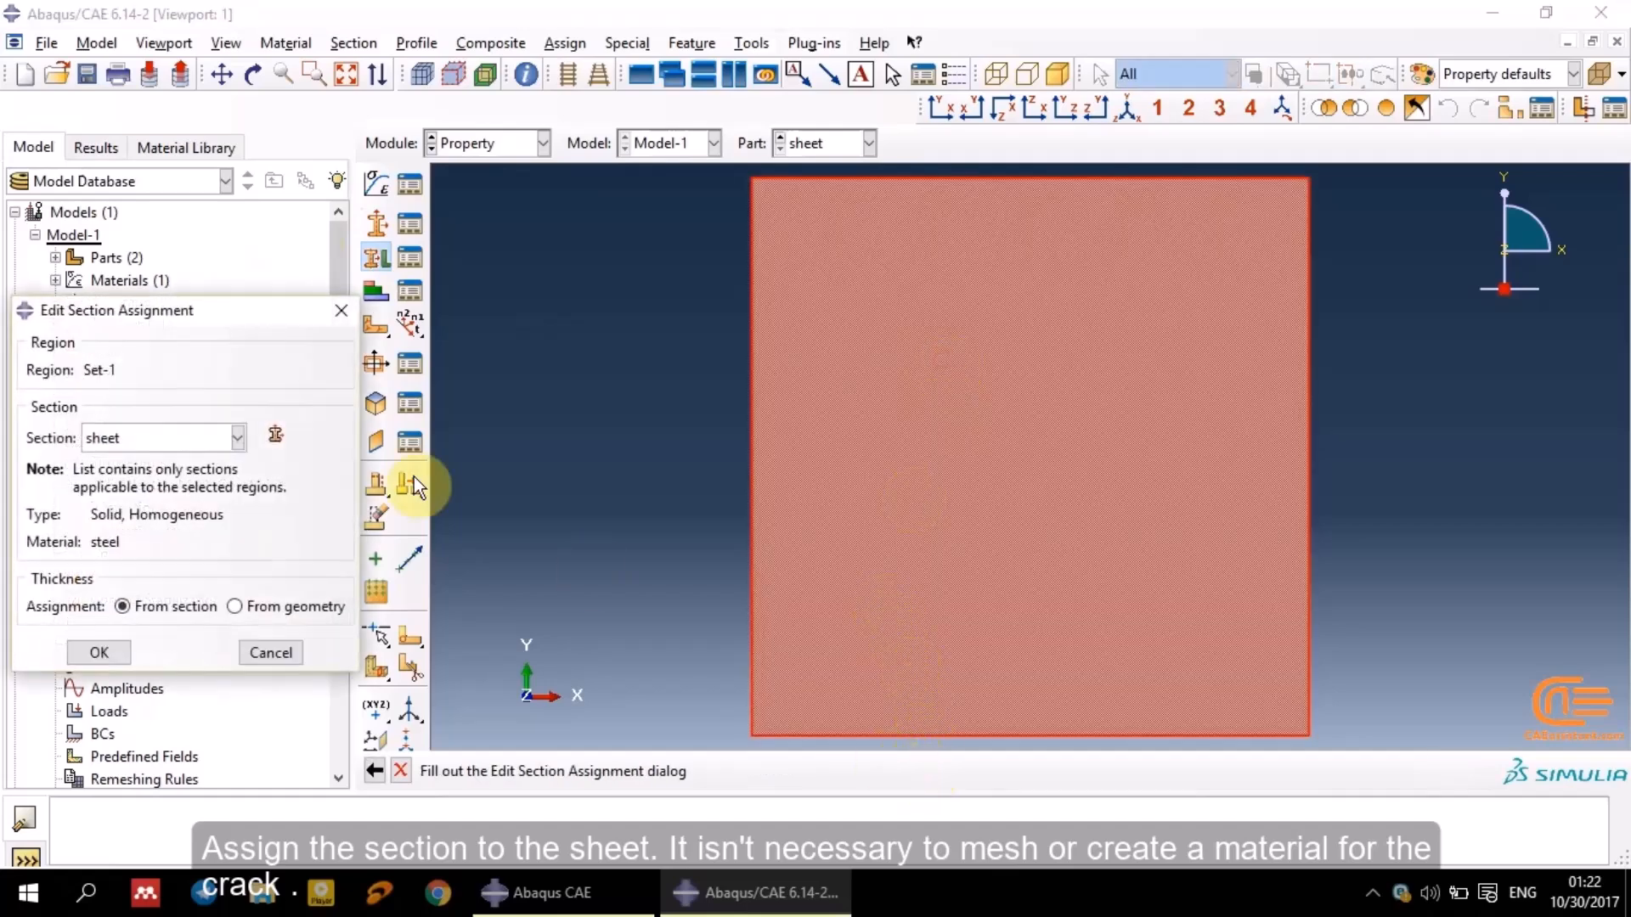
{"action": "left_click", "coordinate": [95, 656]}
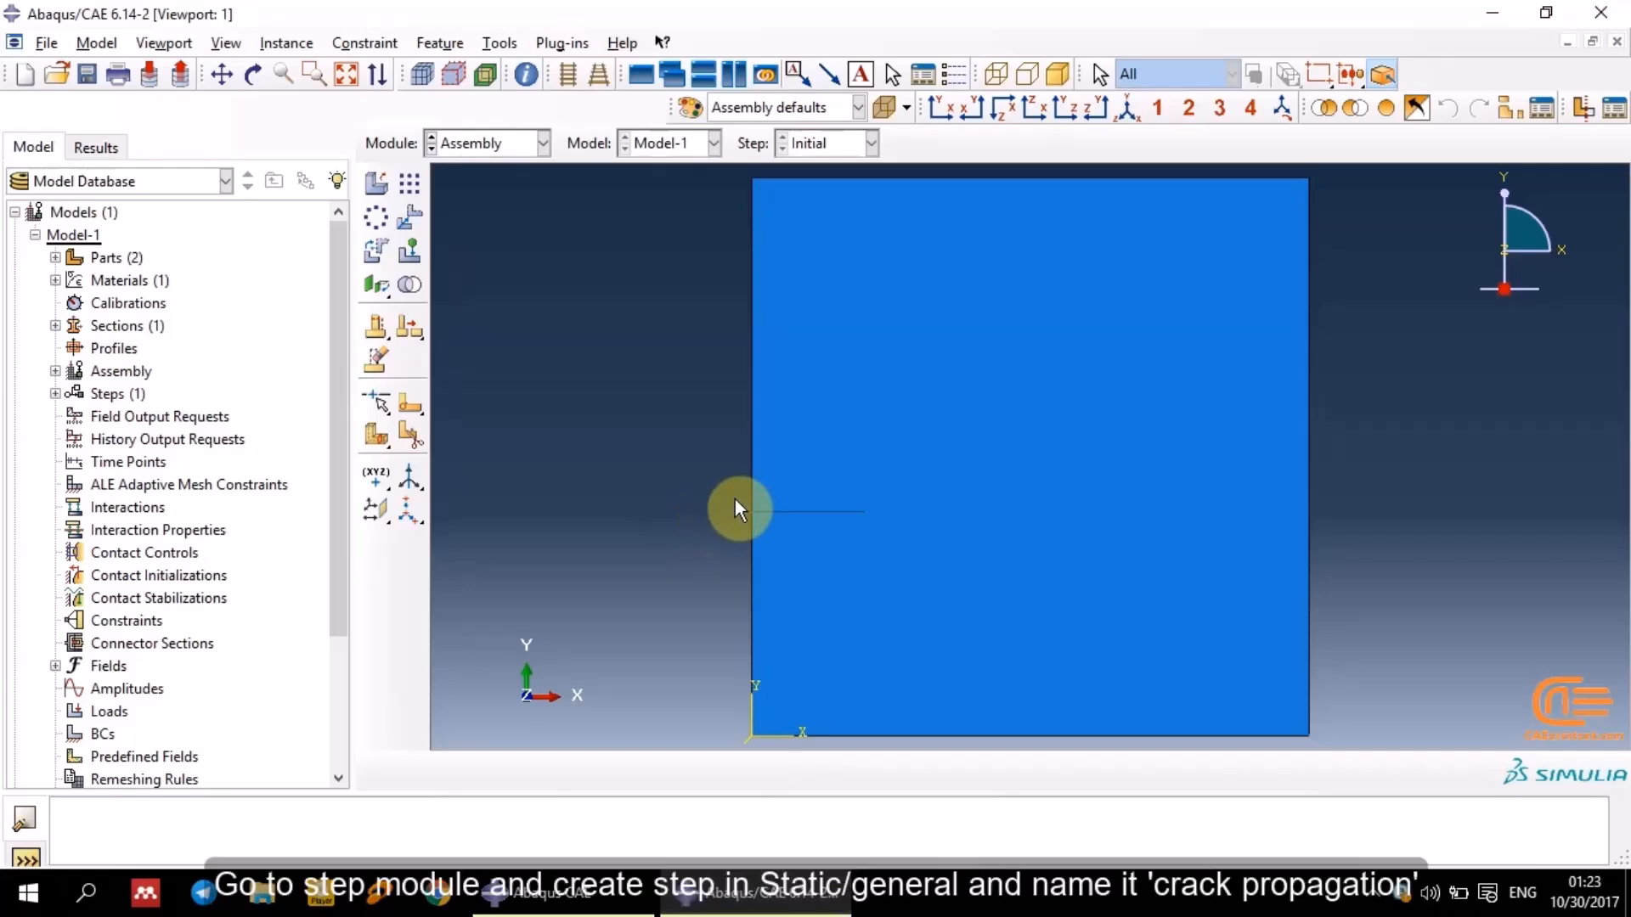
In the Step module, create a Static, General step named crack propagation after the Initial step
{"action": "left_click", "coordinate": [459, 136]}
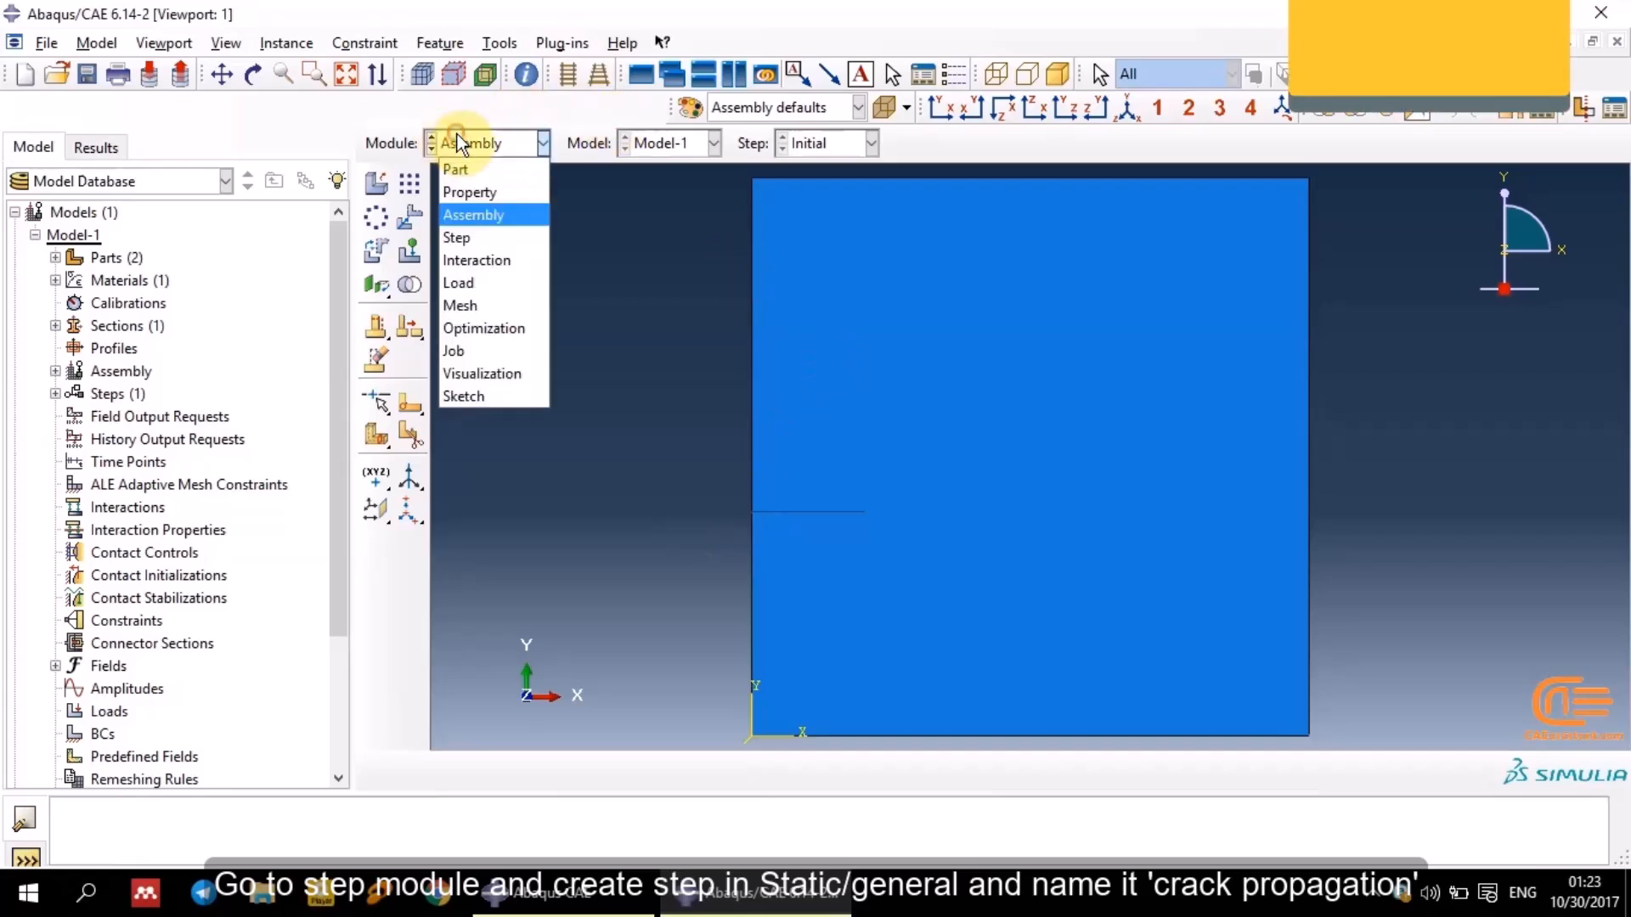
{"action": "left_click", "coordinate": [481, 220]}
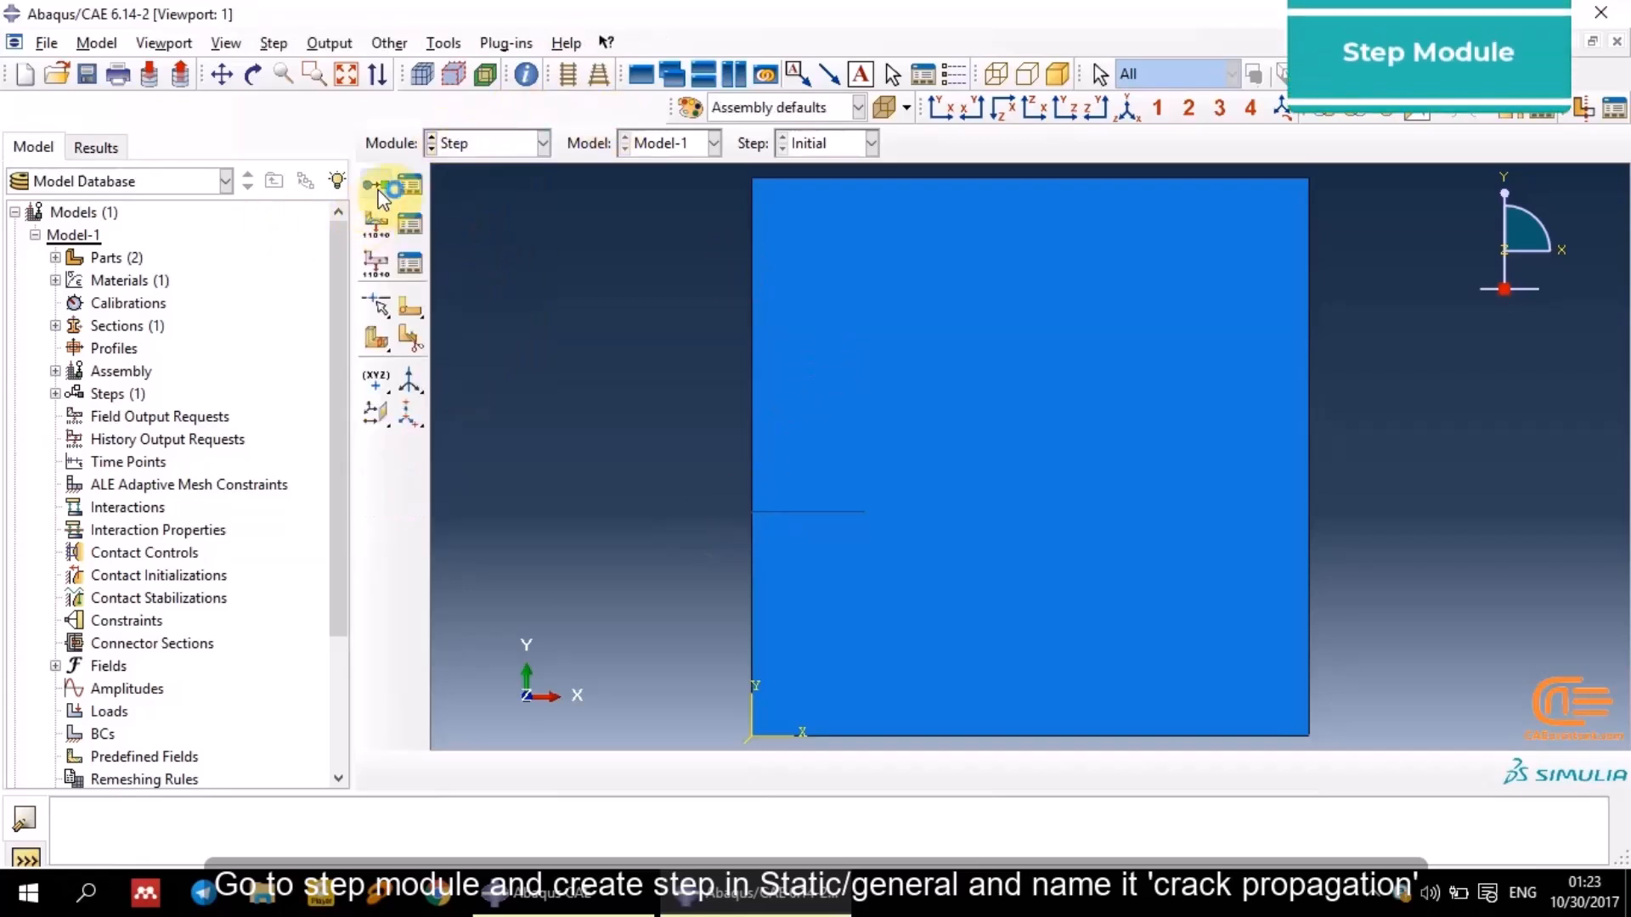
{"action": "left_click", "coordinate": [378, 188]}
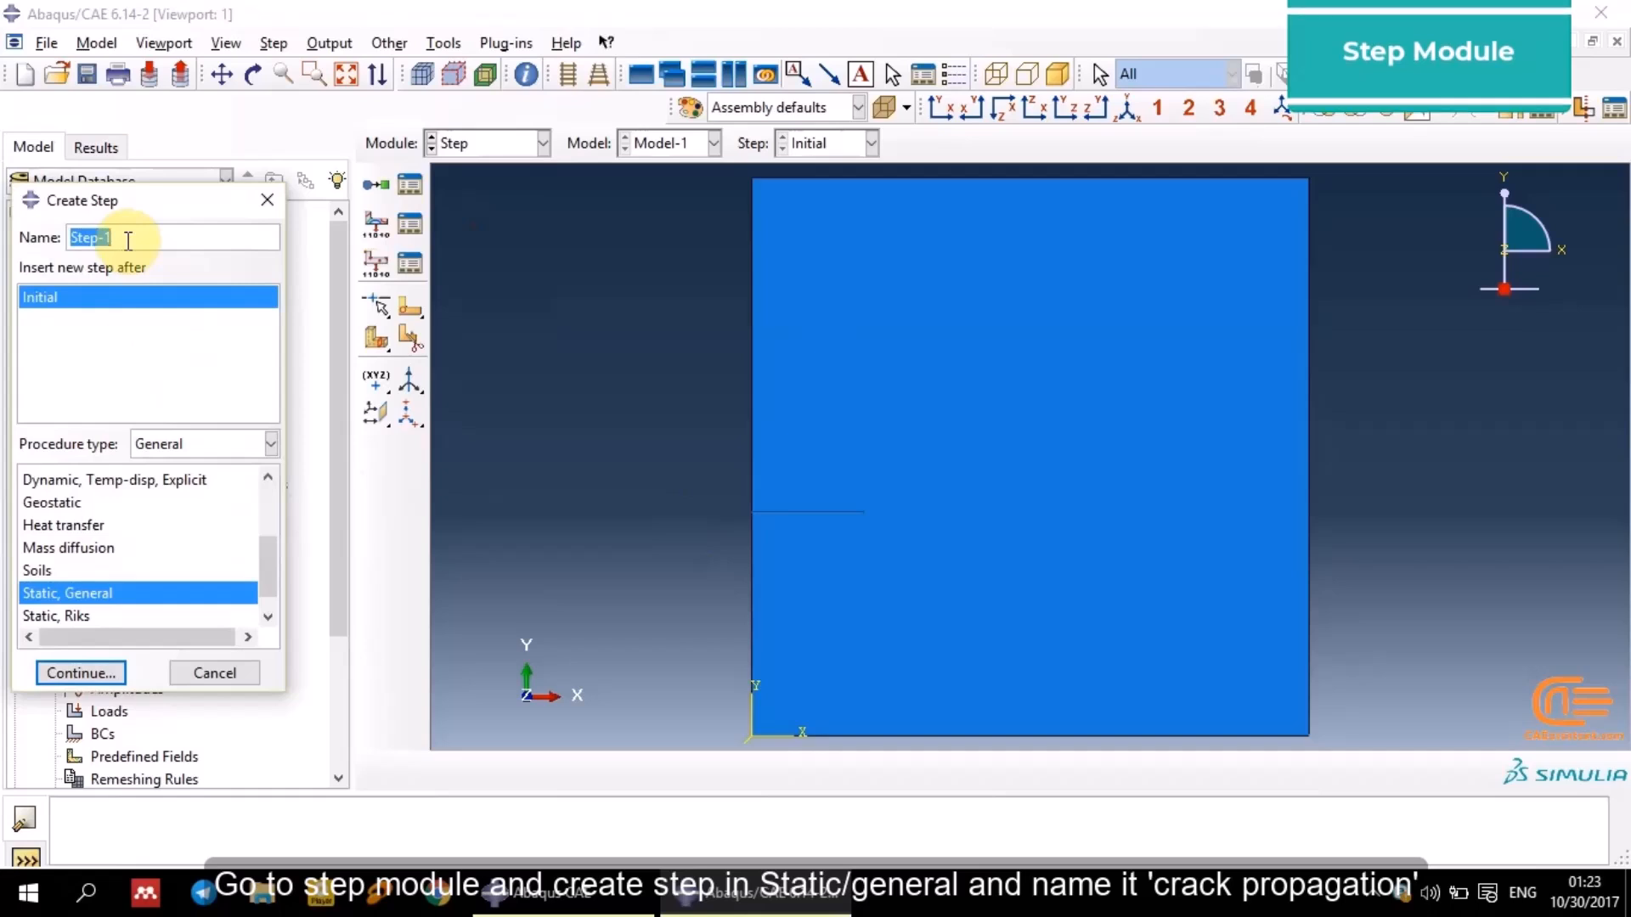
{"action": "type", "text": "crack"}
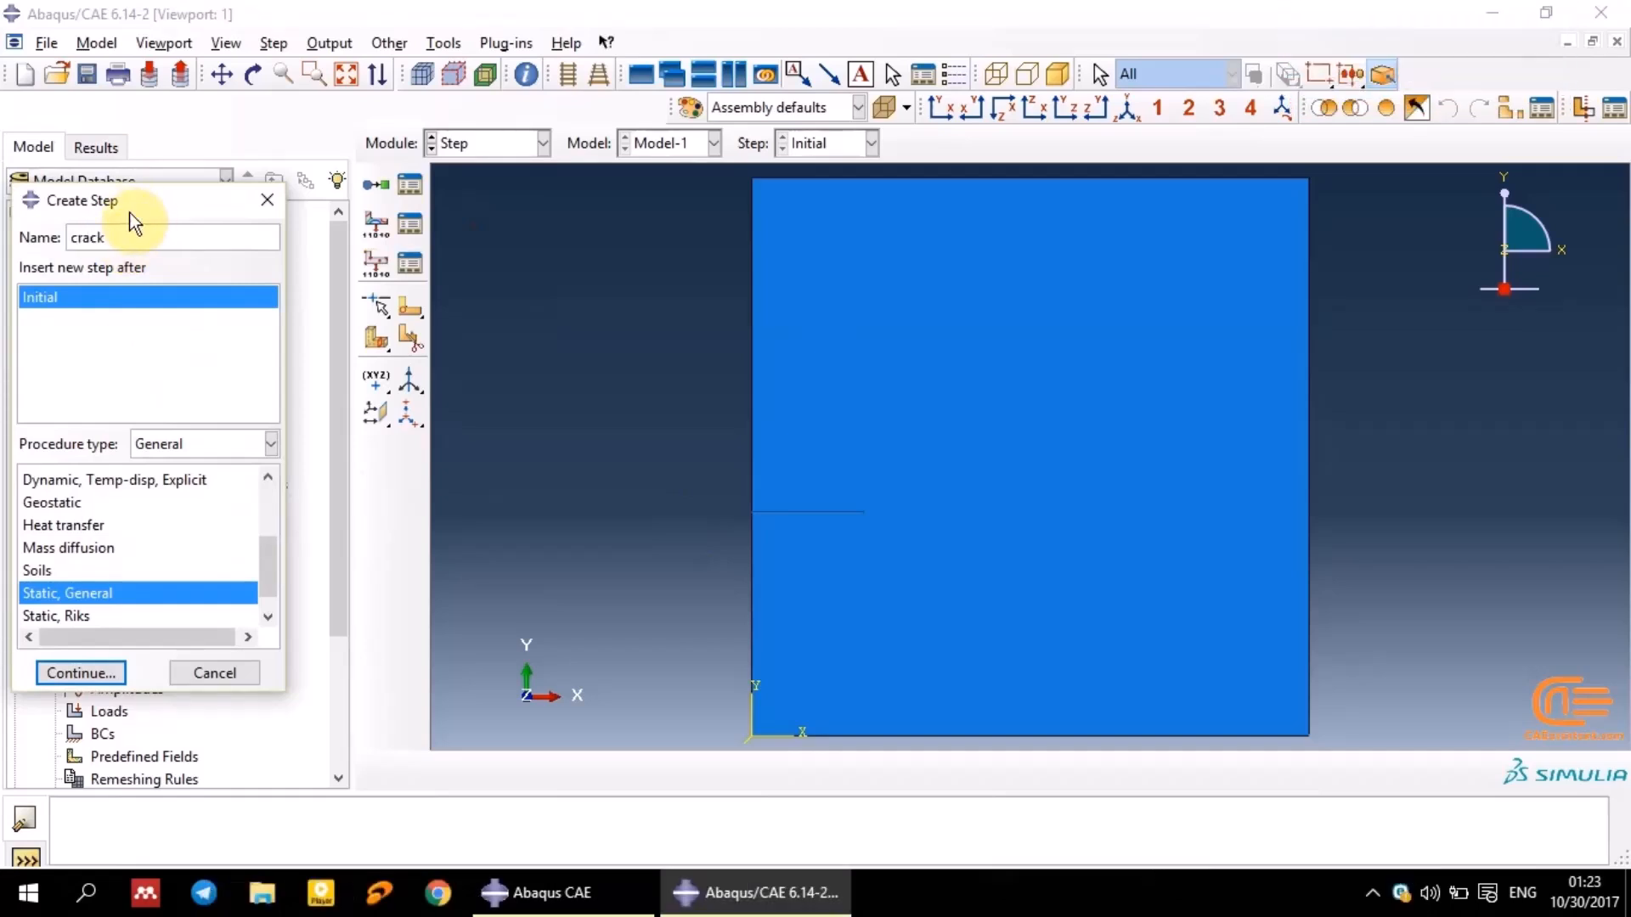
{"action": "type", "text": " propagation"}
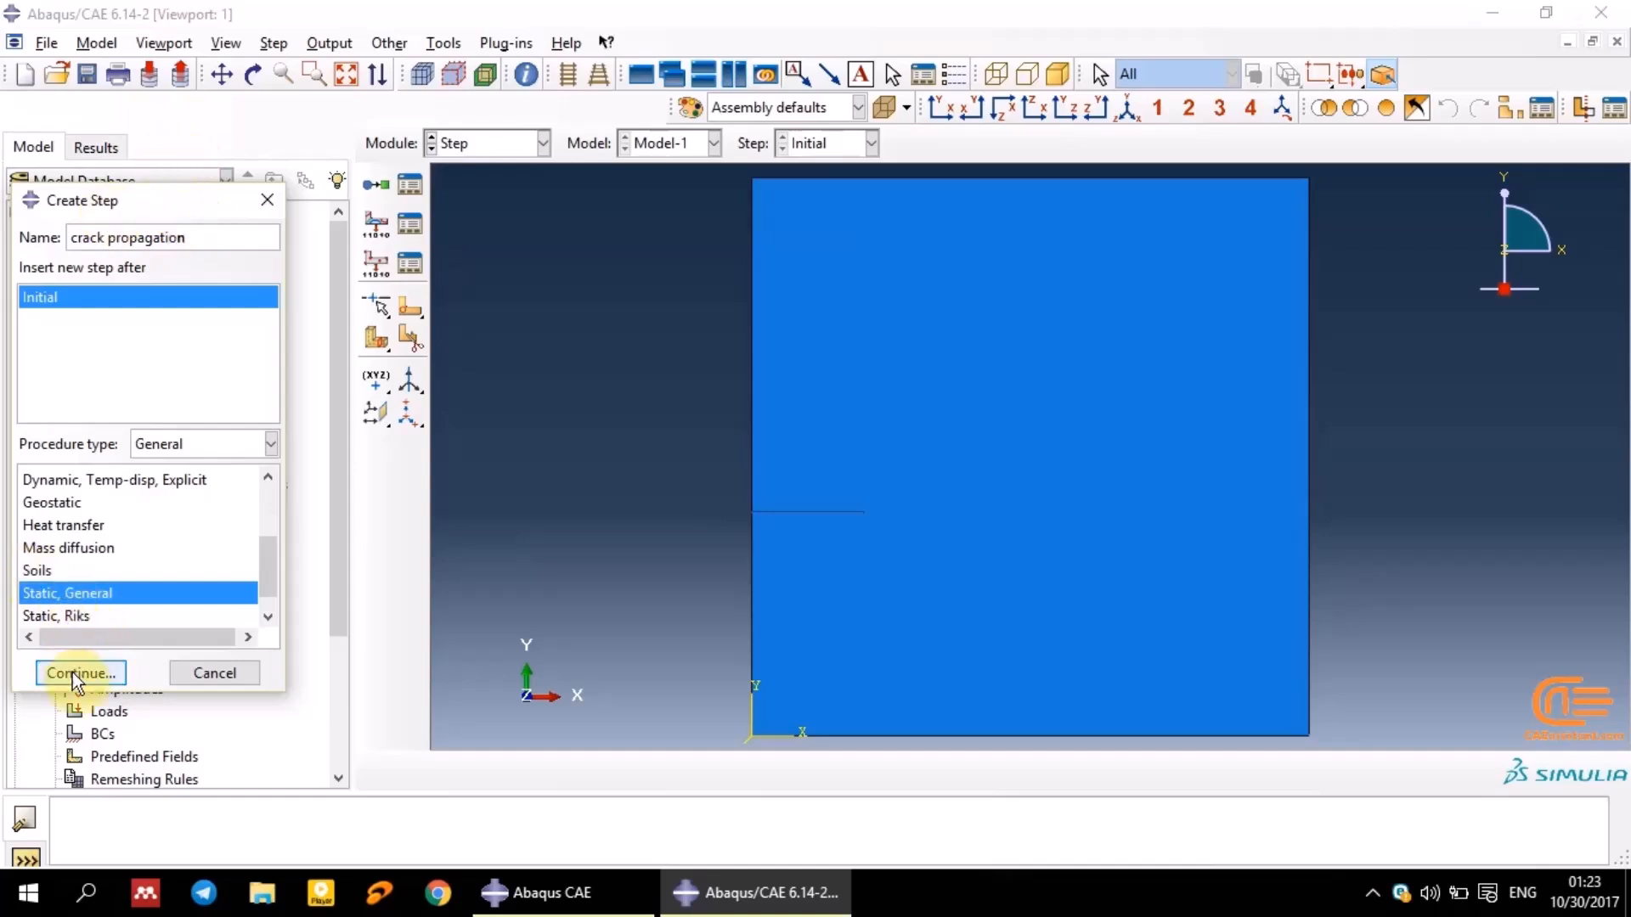
{"action": "left_click", "coordinate": [73, 674]}
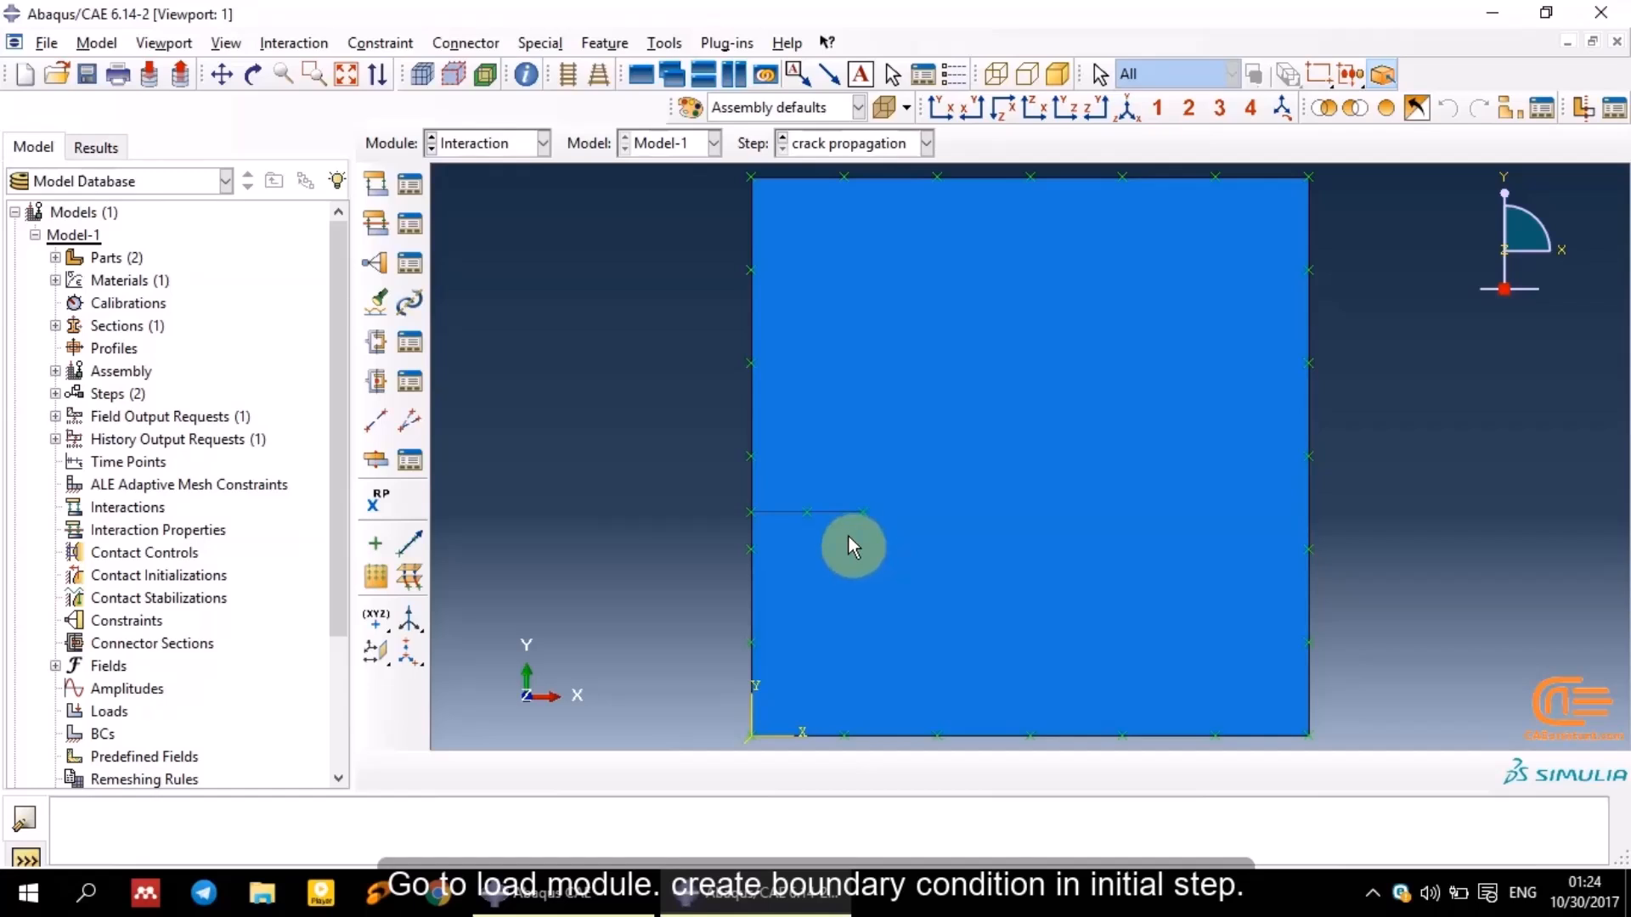
In the Load module, start a mechanical Symmetry/Antisymmetry/Encastre boundary condition in the Initial step
{"action": "left_click", "coordinate": [476, 142]}
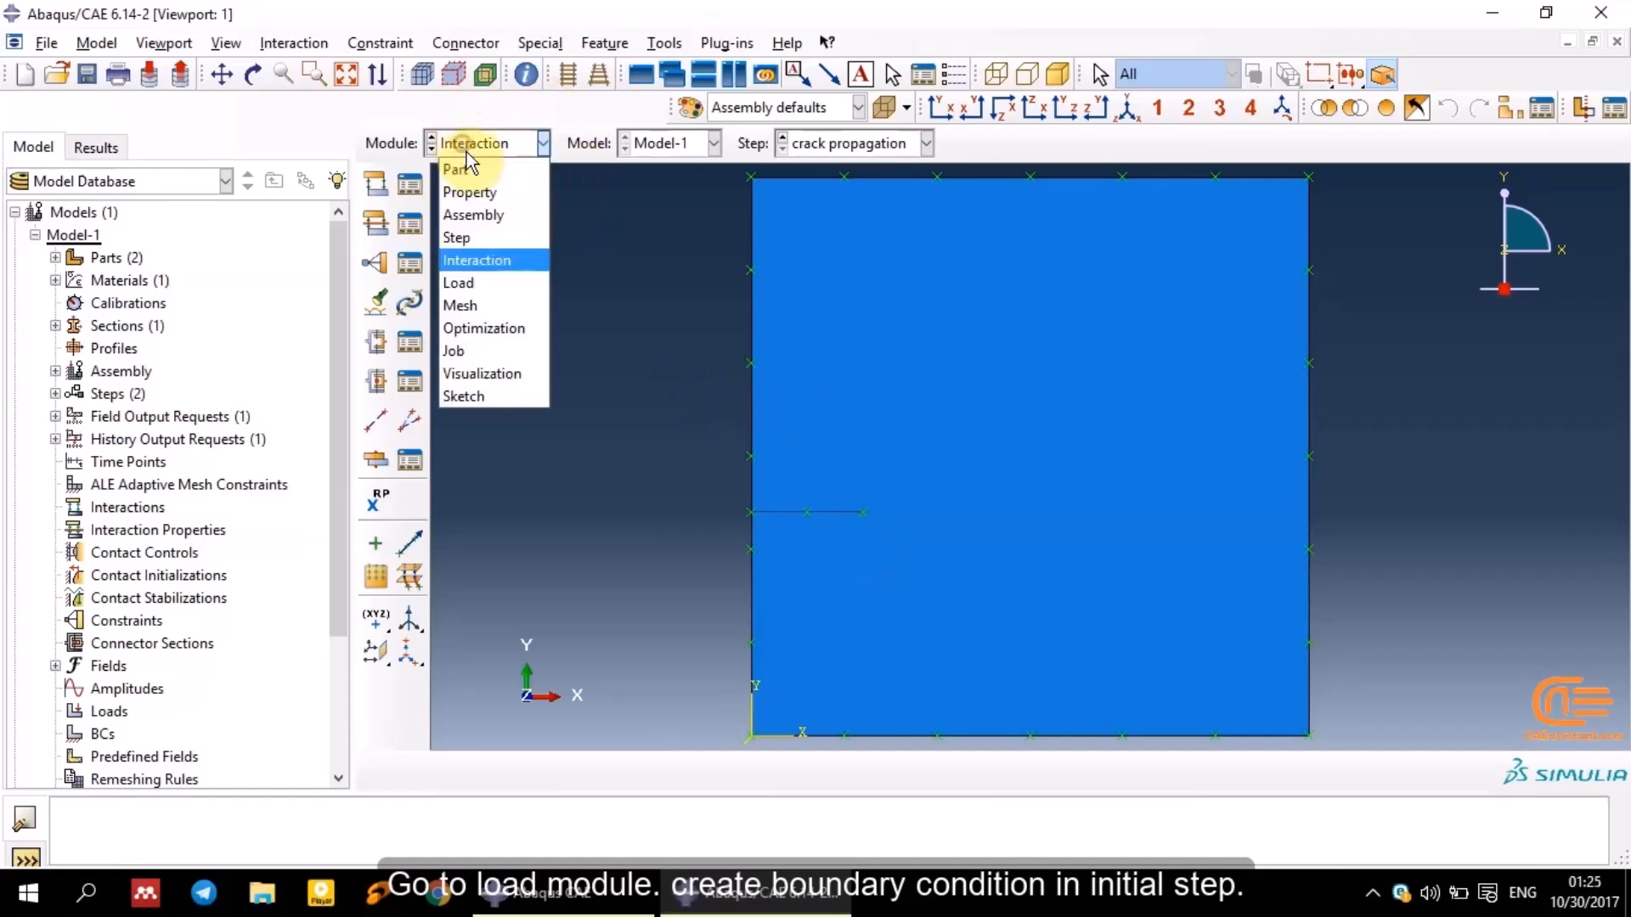
{"action": "left_click", "coordinate": [472, 287]}
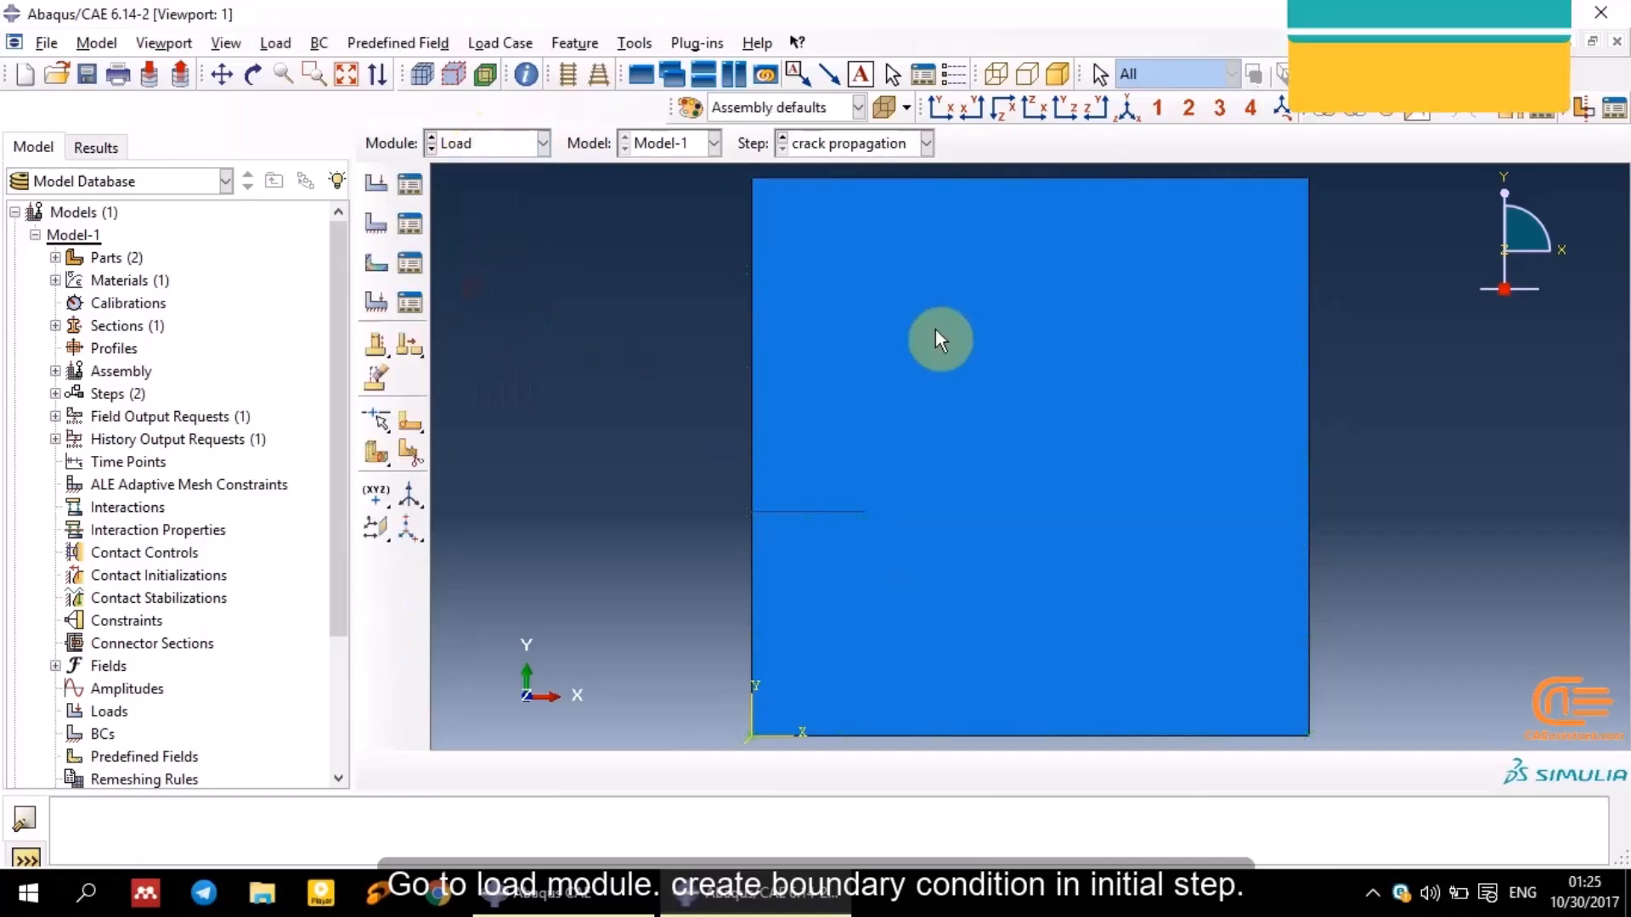
{"action": "left_click", "coordinate": [372, 191]}
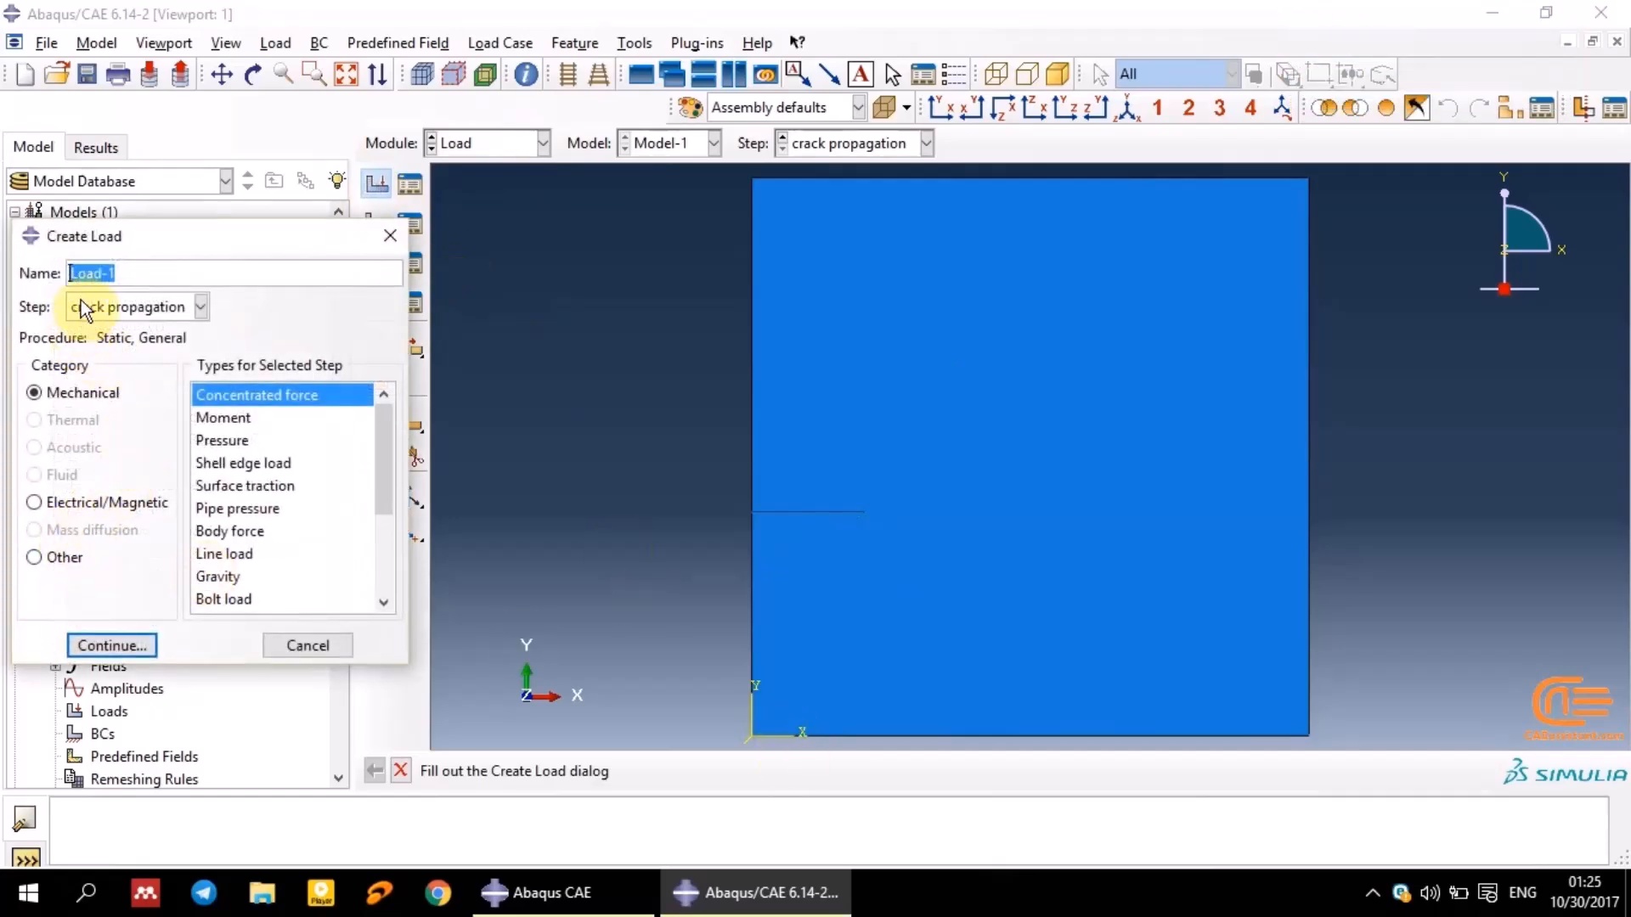
{"action": "left_click", "coordinate": [389, 236]}
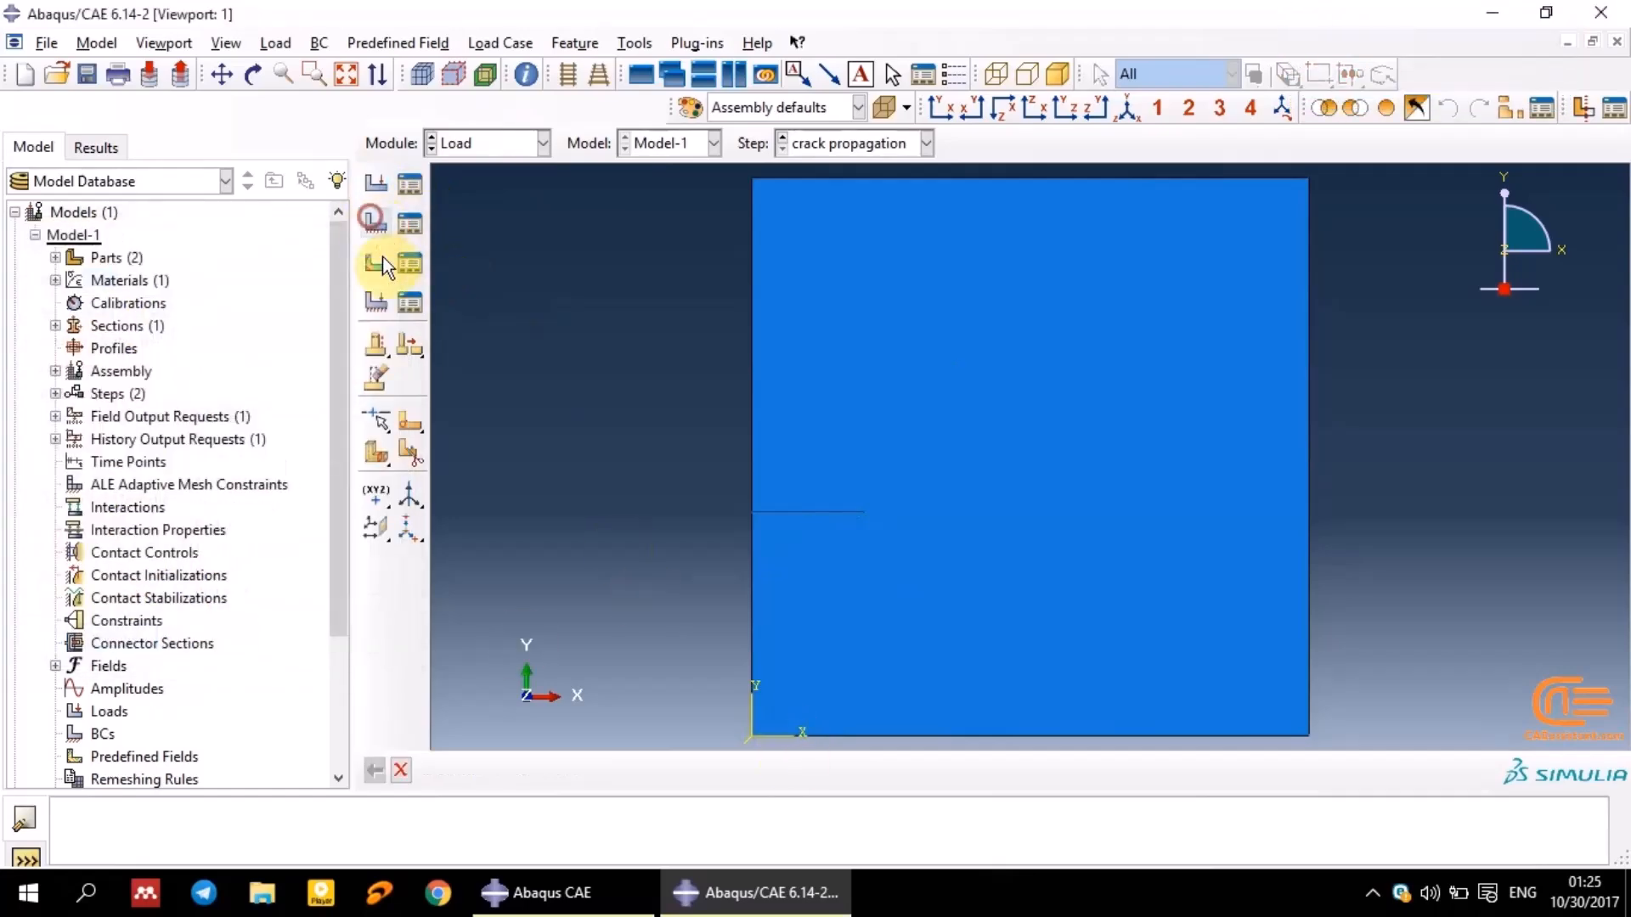
{"action": "left_click", "coordinate": [371, 218]}
{"action": "left_click", "coordinate": [120, 231]}
{"action": "left_click", "coordinate": [125, 253]}
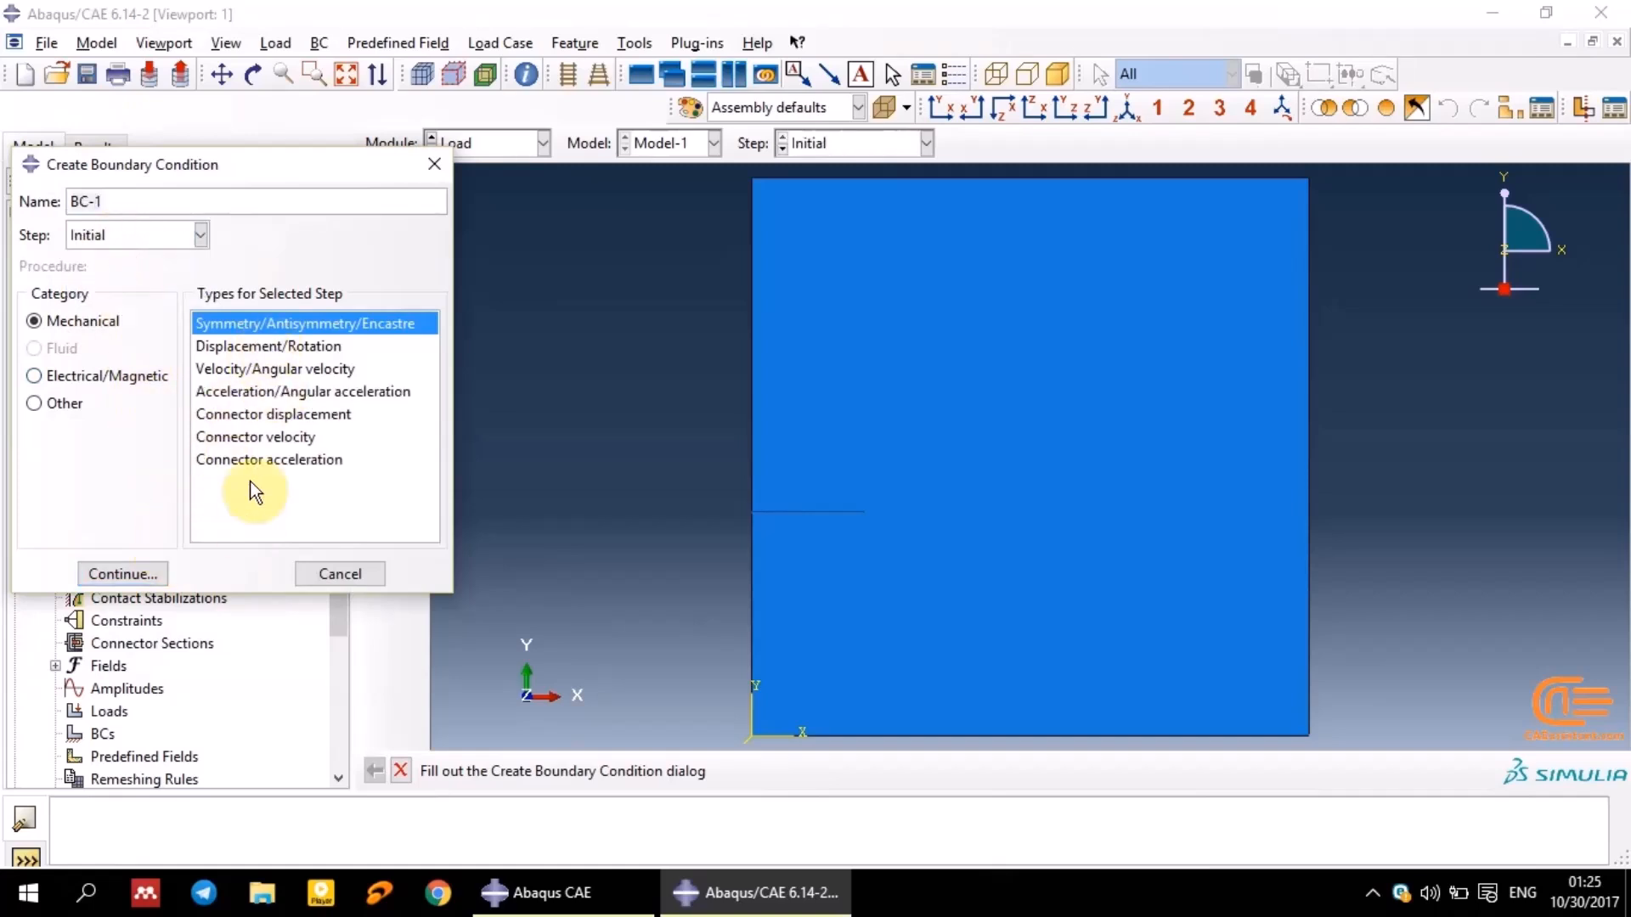
{"action": "left_click", "coordinate": [145, 568]}
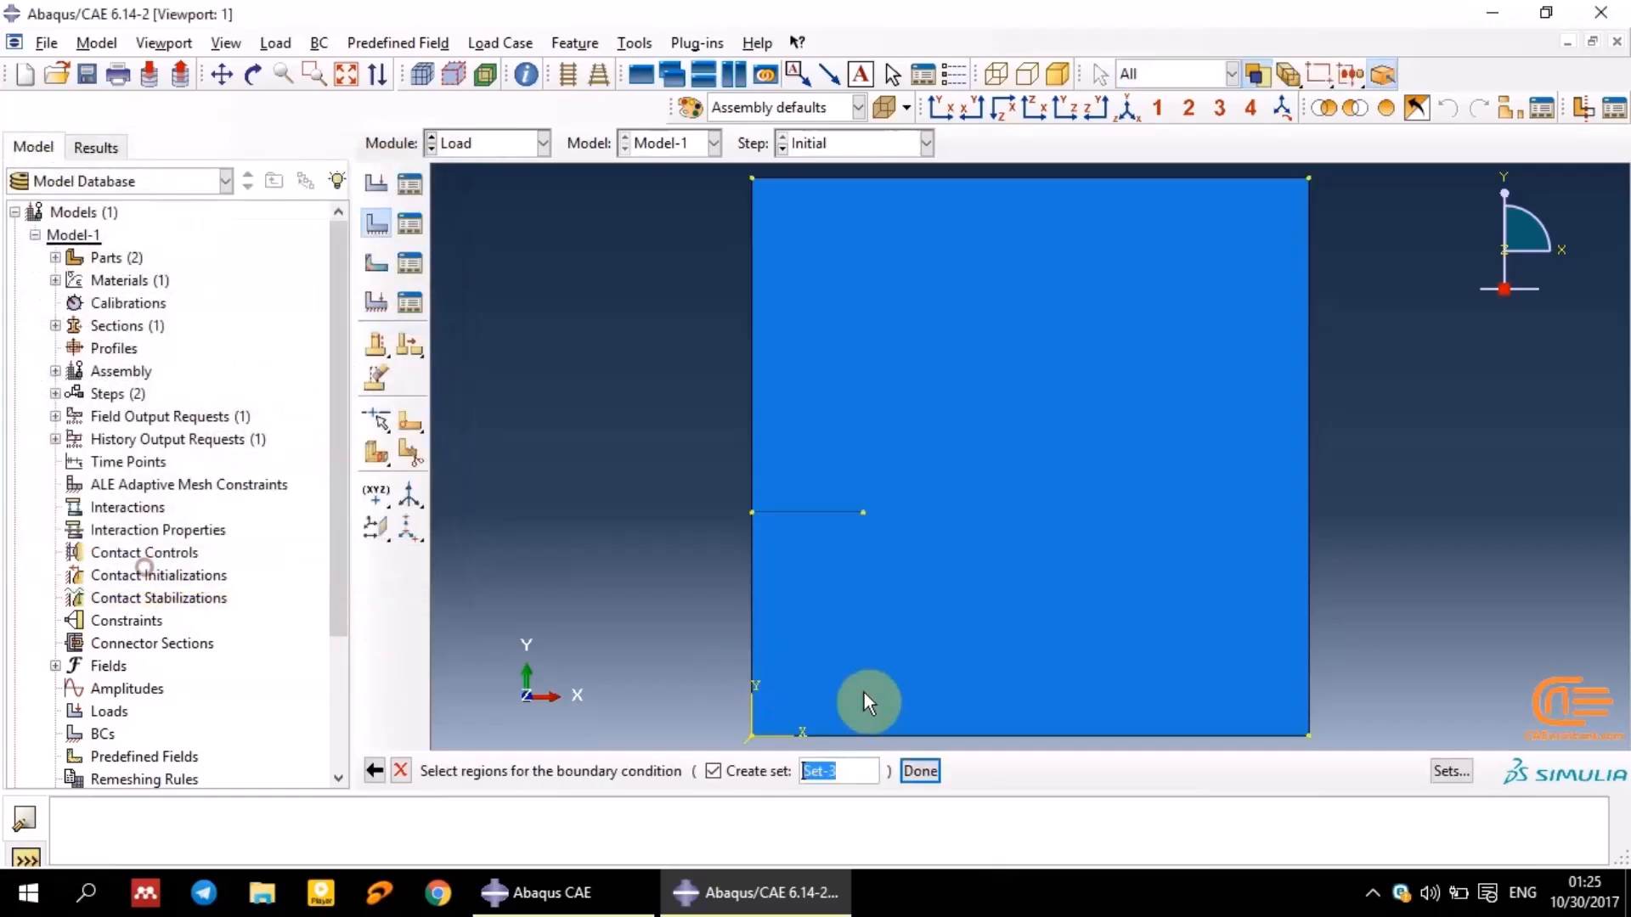
Apply the boundary condition to the sheet's bottom edge as Encastre
{"action": "left_click", "coordinate": [963, 736]}
{"action": "left_click", "coordinate": [924, 773]}
{"action": "left_click", "coordinate": [201, 505]}
{"action": "left_click", "coordinate": [119, 540]}
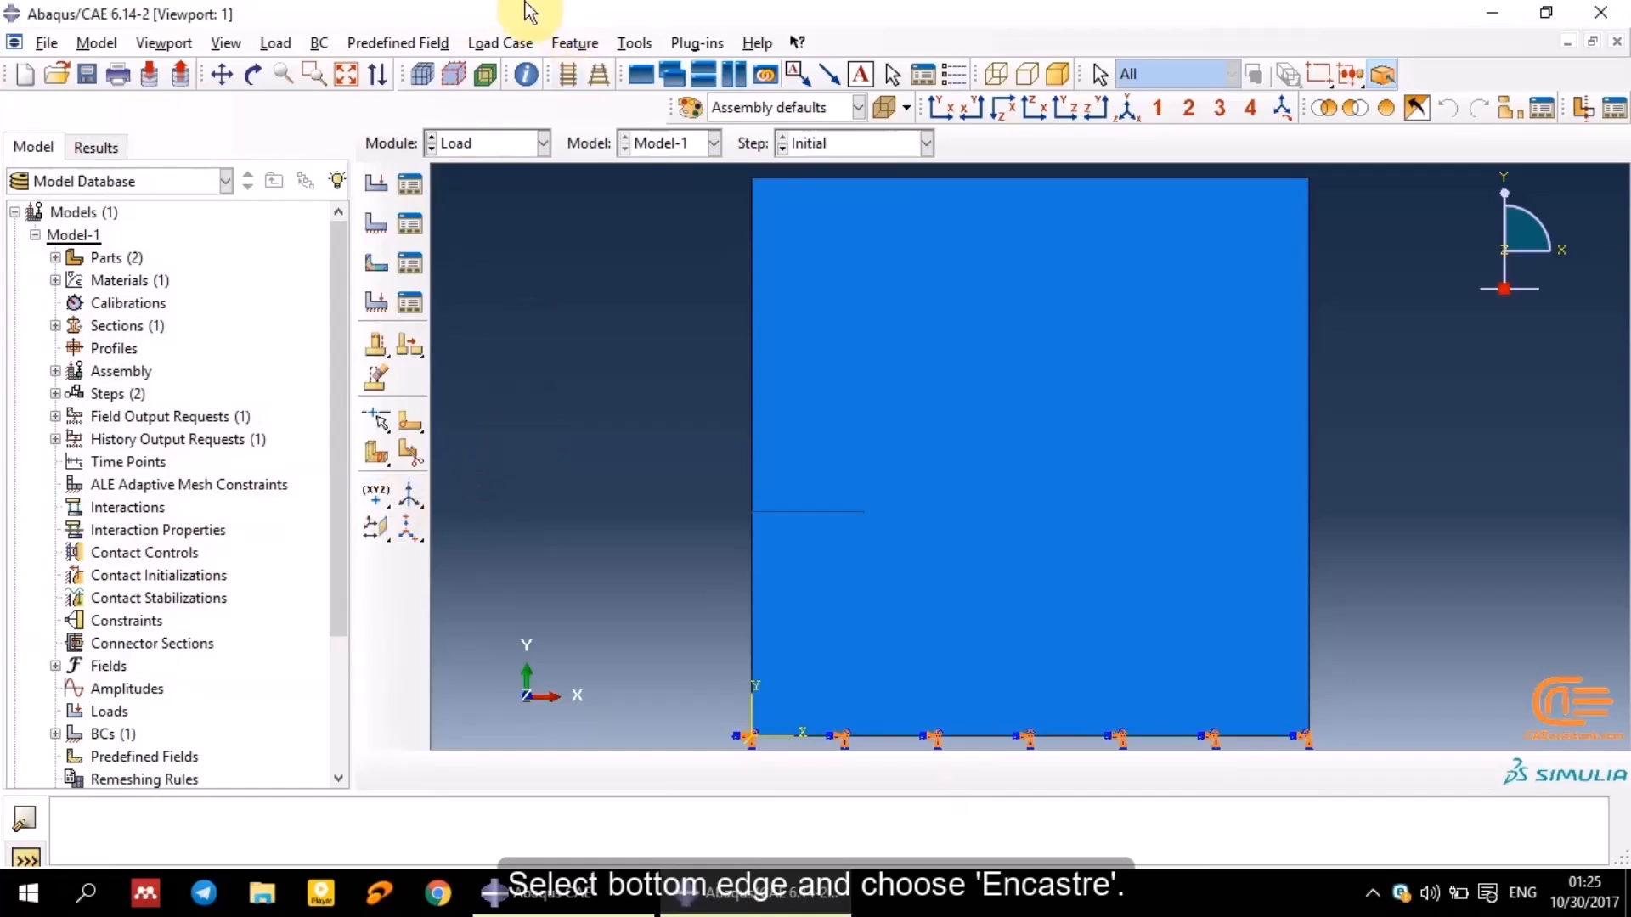
Create a Displacement/Rotation boundary condition in the crack propagation step on the sheet's top edge
{"action": "left_click", "coordinate": [374, 228]}
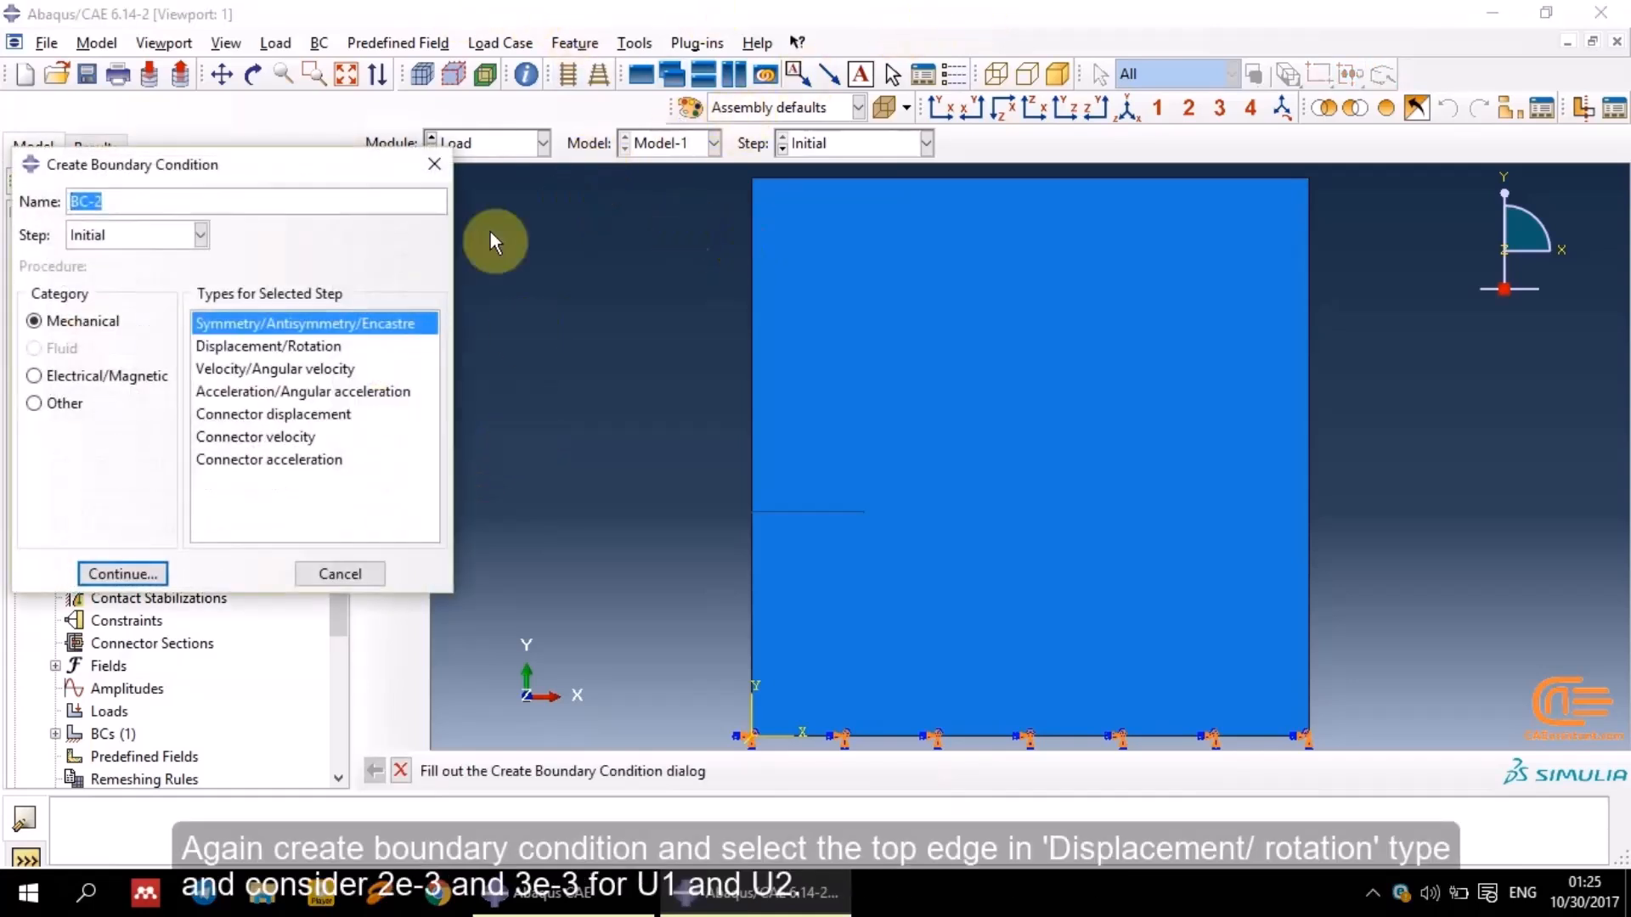
{"action": "left_click", "coordinate": [100, 227]}
{"action": "left_click", "coordinate": [111, 279]}
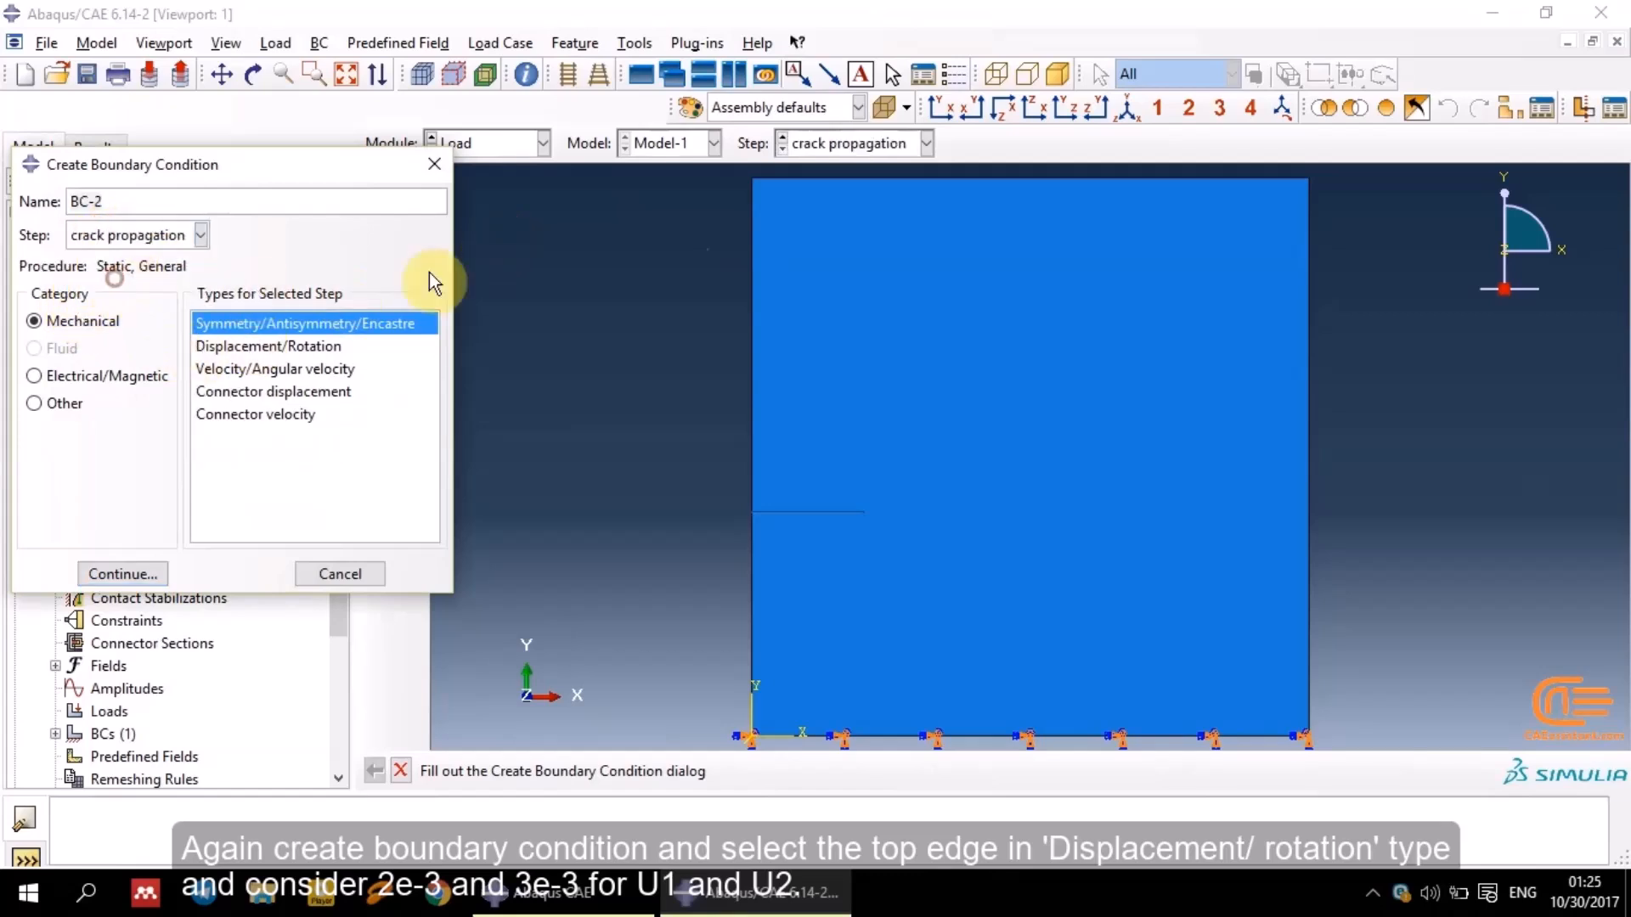
{"action": "left_click", "coordinate": [305, 349]}
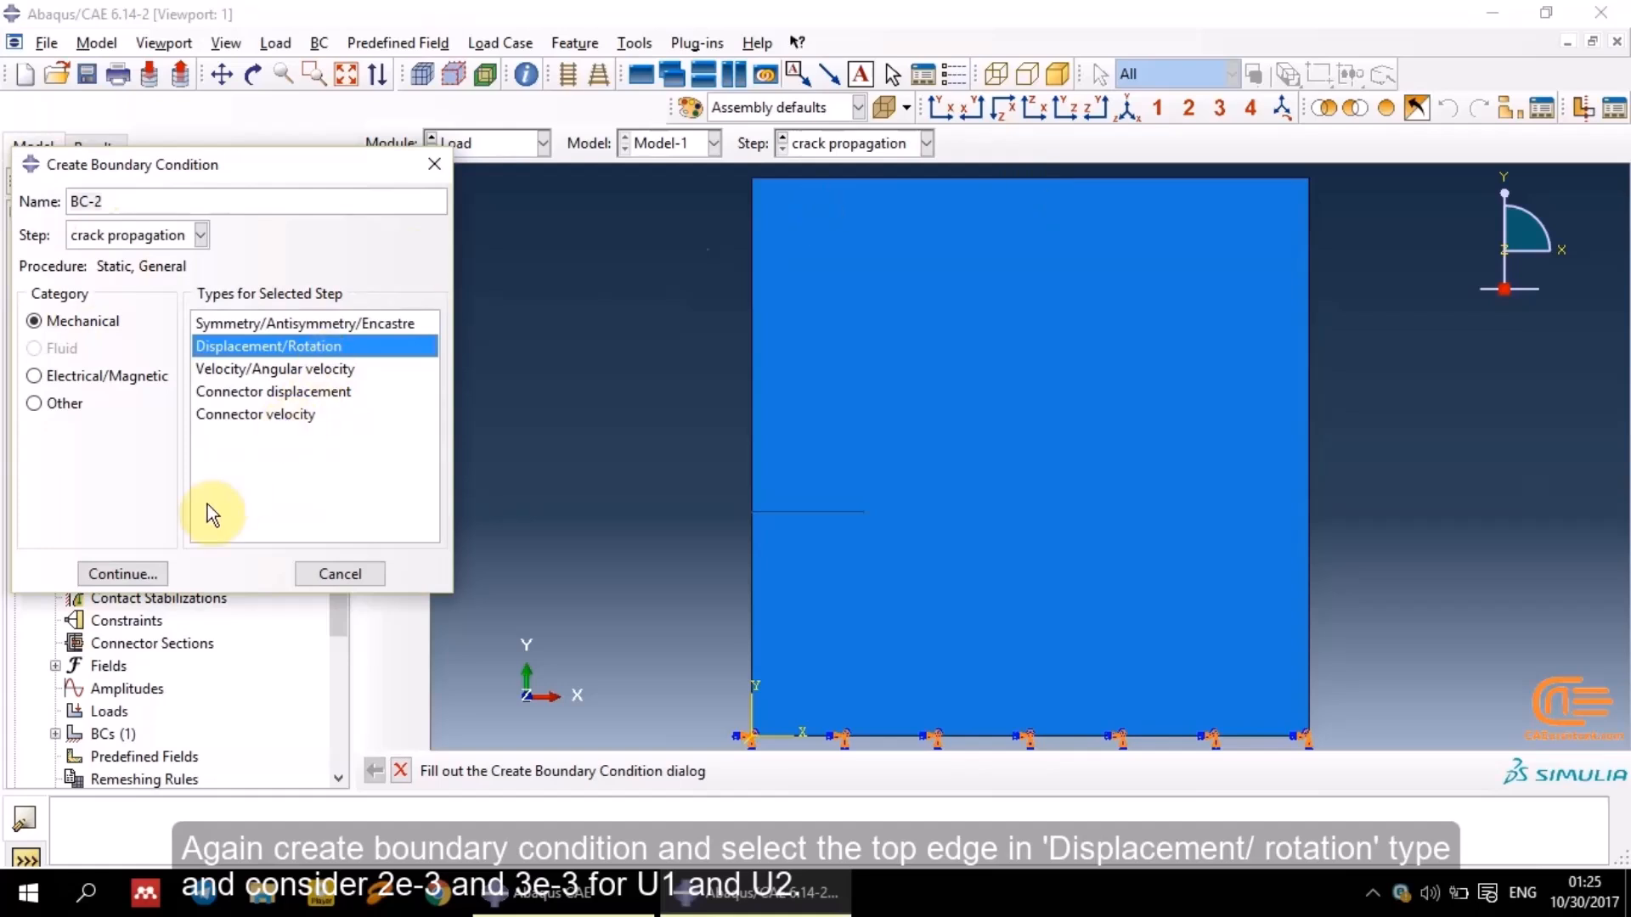
{"action": "left_click", "coordinate": [124, 573]}
{"action": "left_click", "coordinate": [895, 179]}
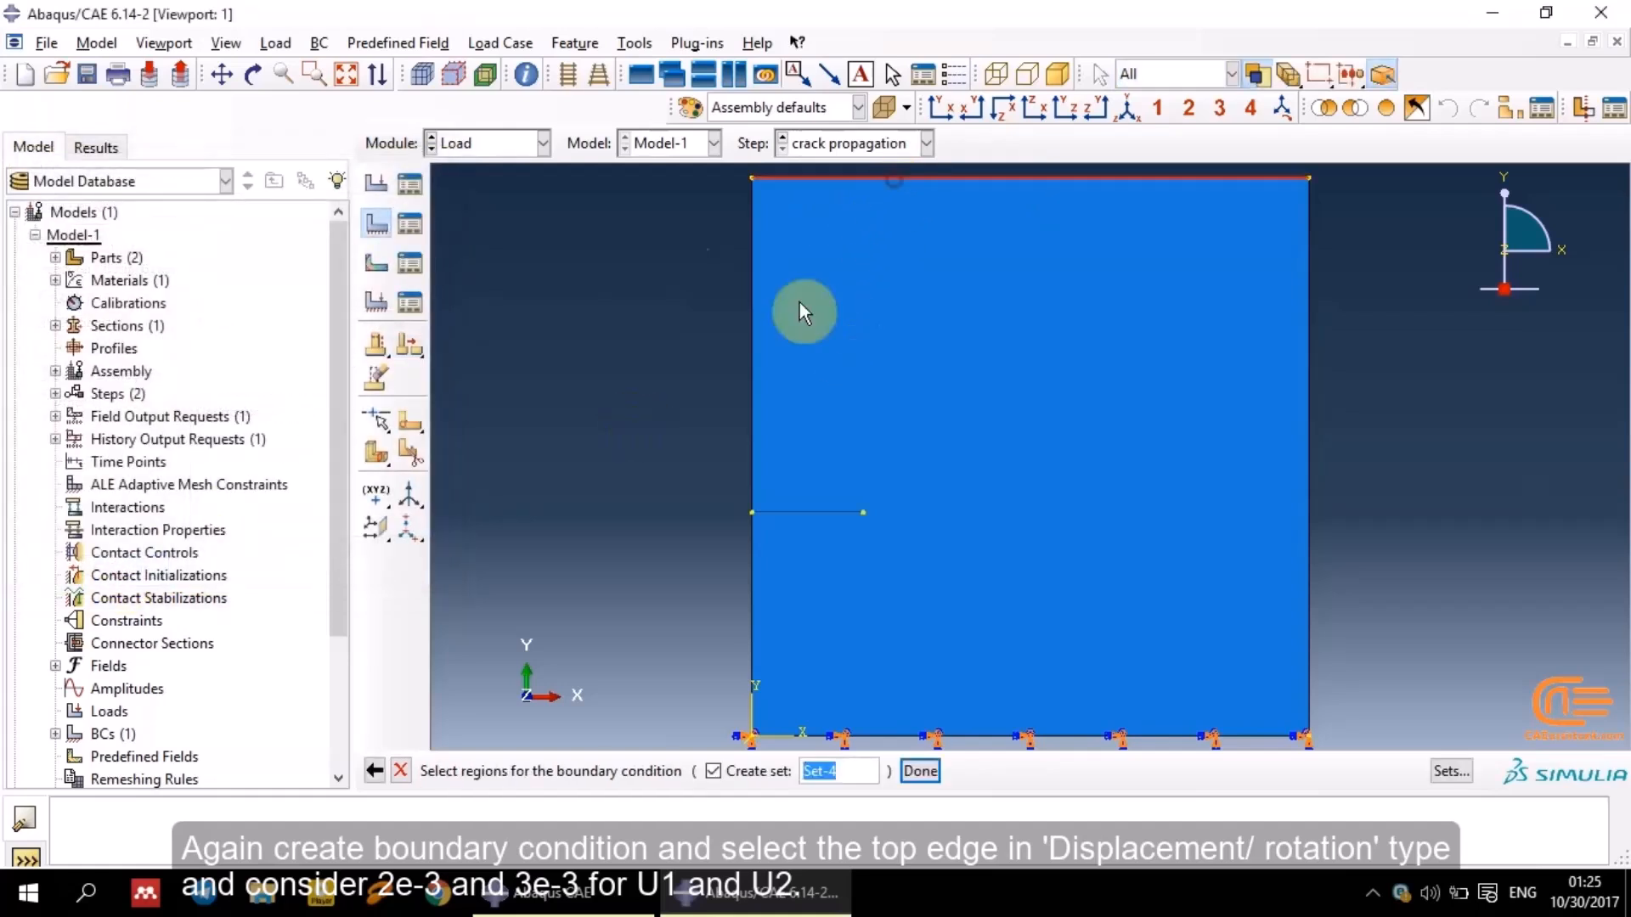
{"action": "left_click", "coordinate": [922, 770]}
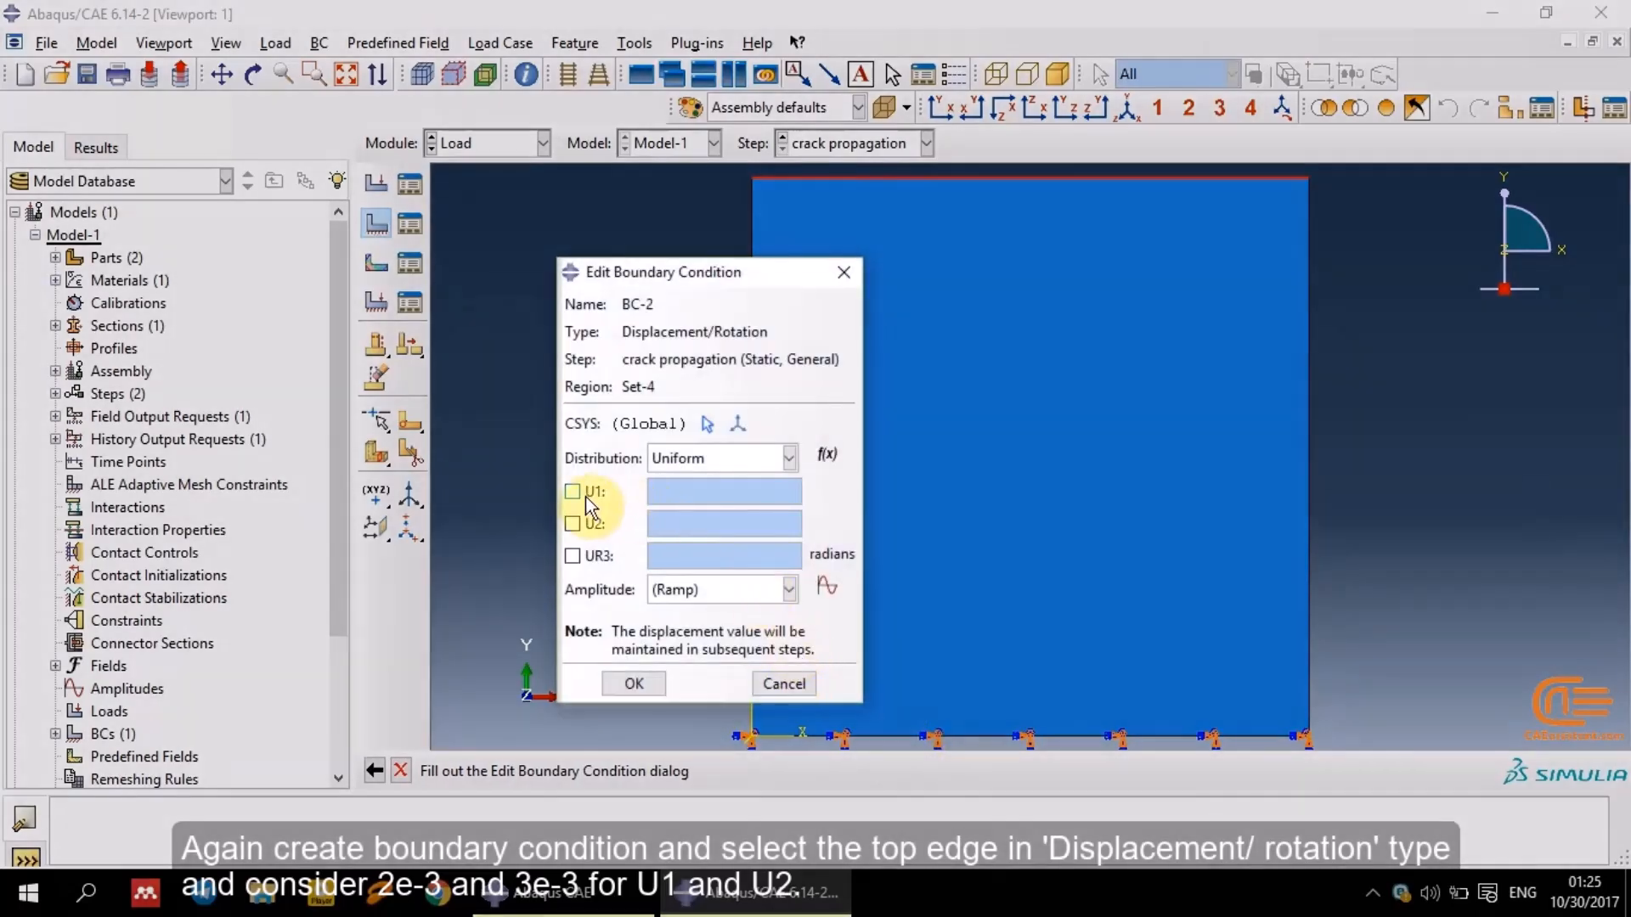
Set the top edge's displacements to U1 = 2e-3 and U2 = 3e-3 and accept the boundary condition
{"action": "left_click", "coordinate": [572, 491]}
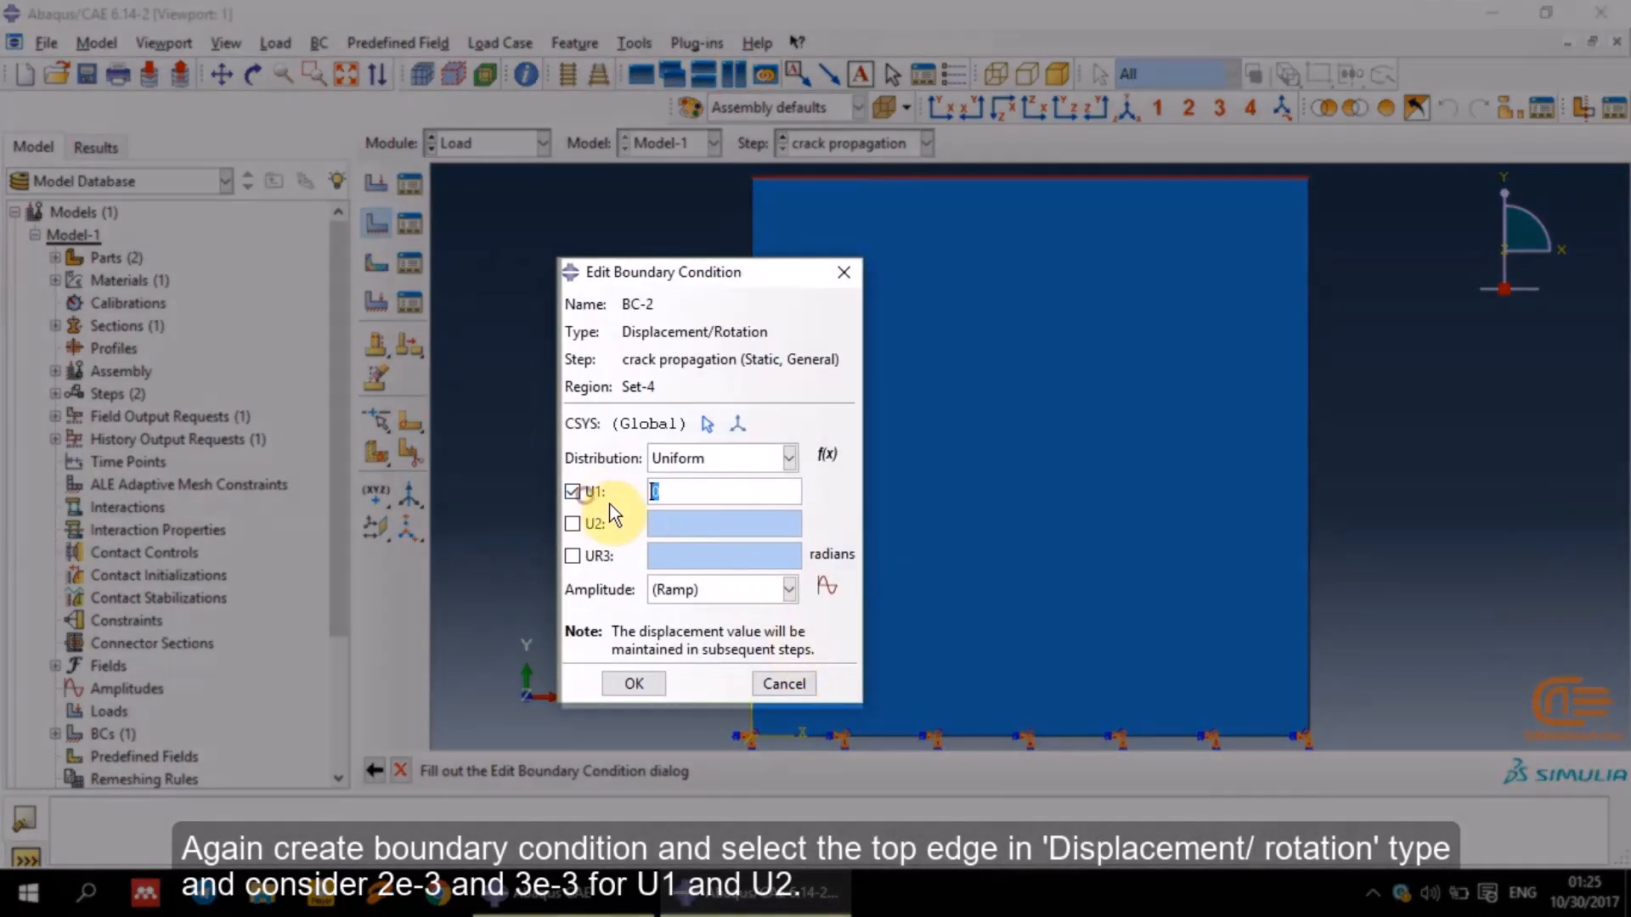
{"action": "type", "text": "2e"}
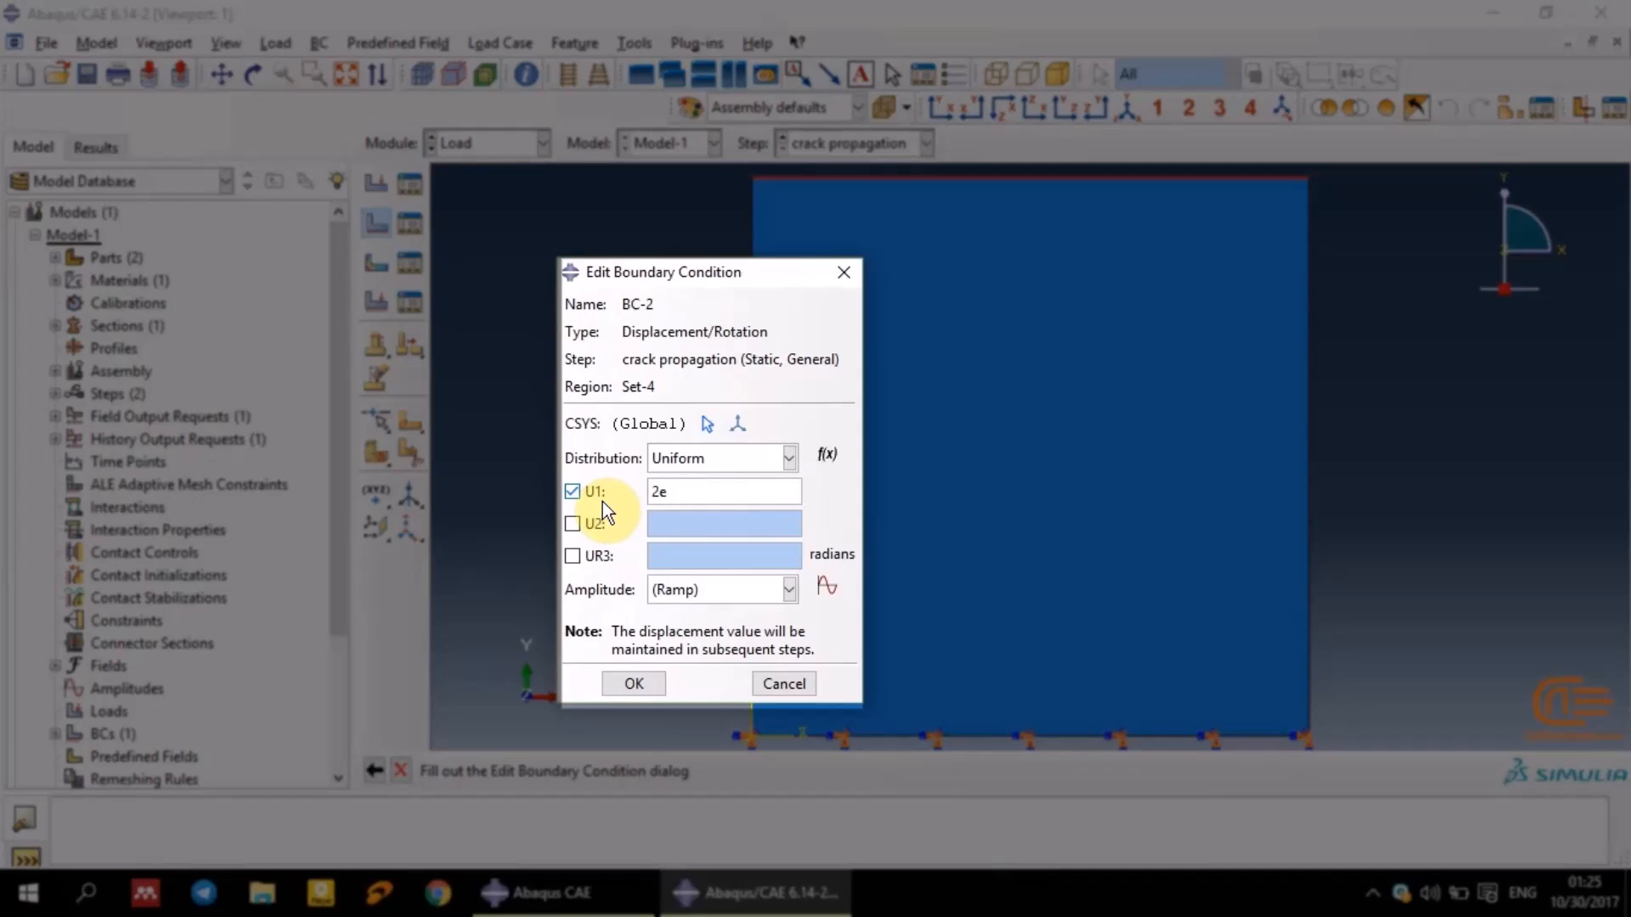
{"action": "type", "text": "-3"}
{"action": "left_click", "coordinate": [595, 525]}
{"action": "type", "text": "3e"}
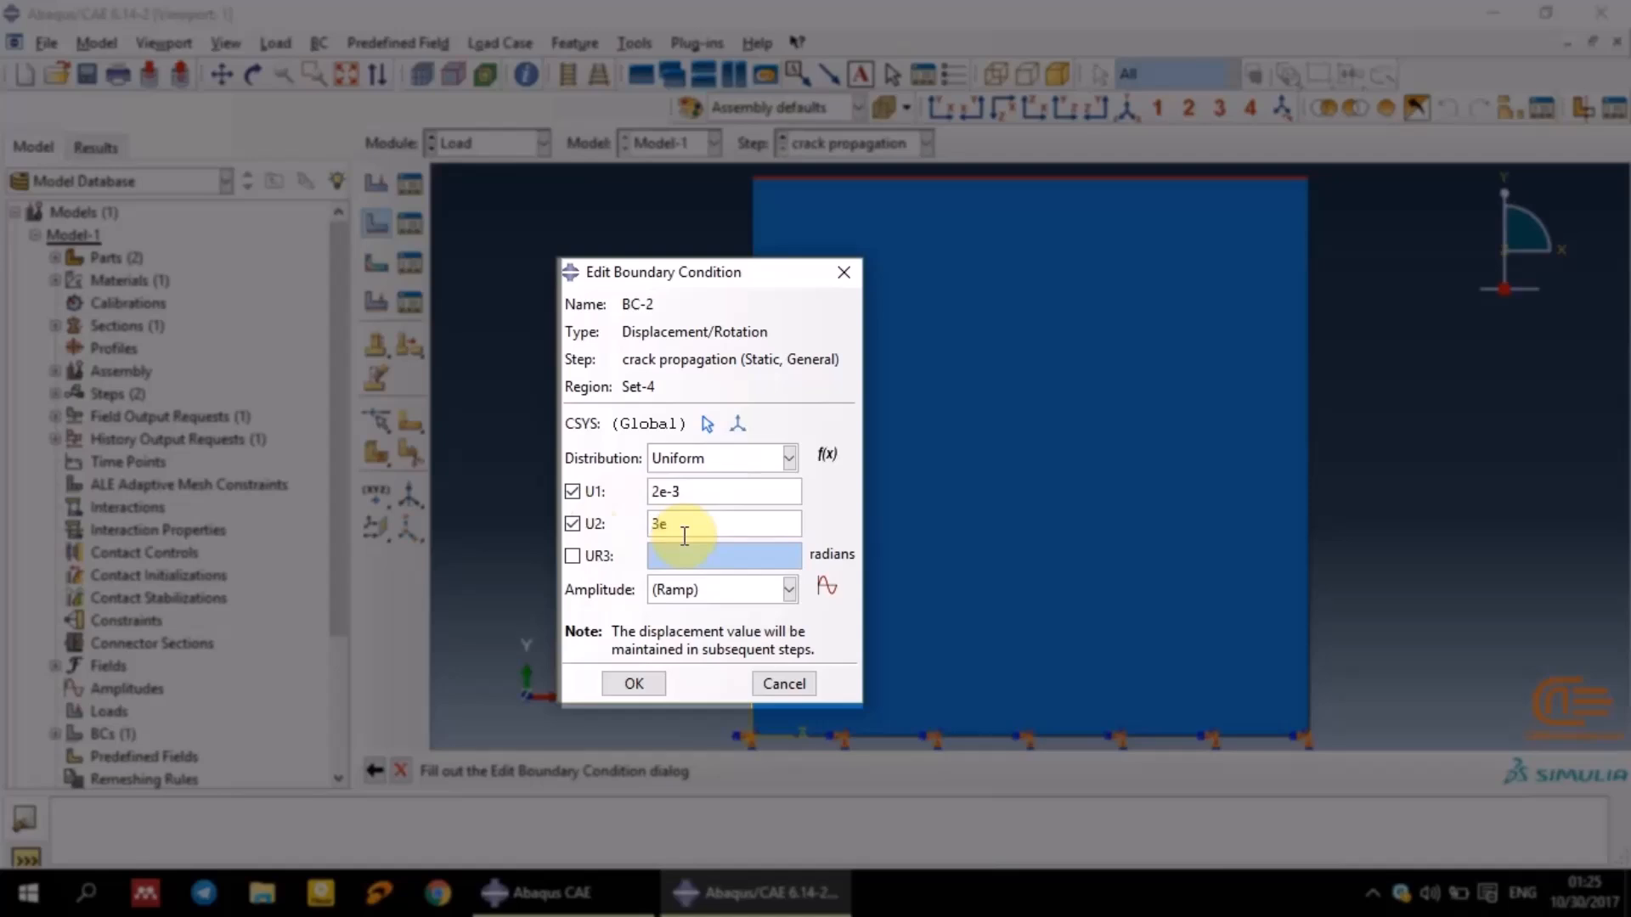
{"action": "type", "text": "-3"}
{"action": "left_click", "coordinate": [624, 680]}
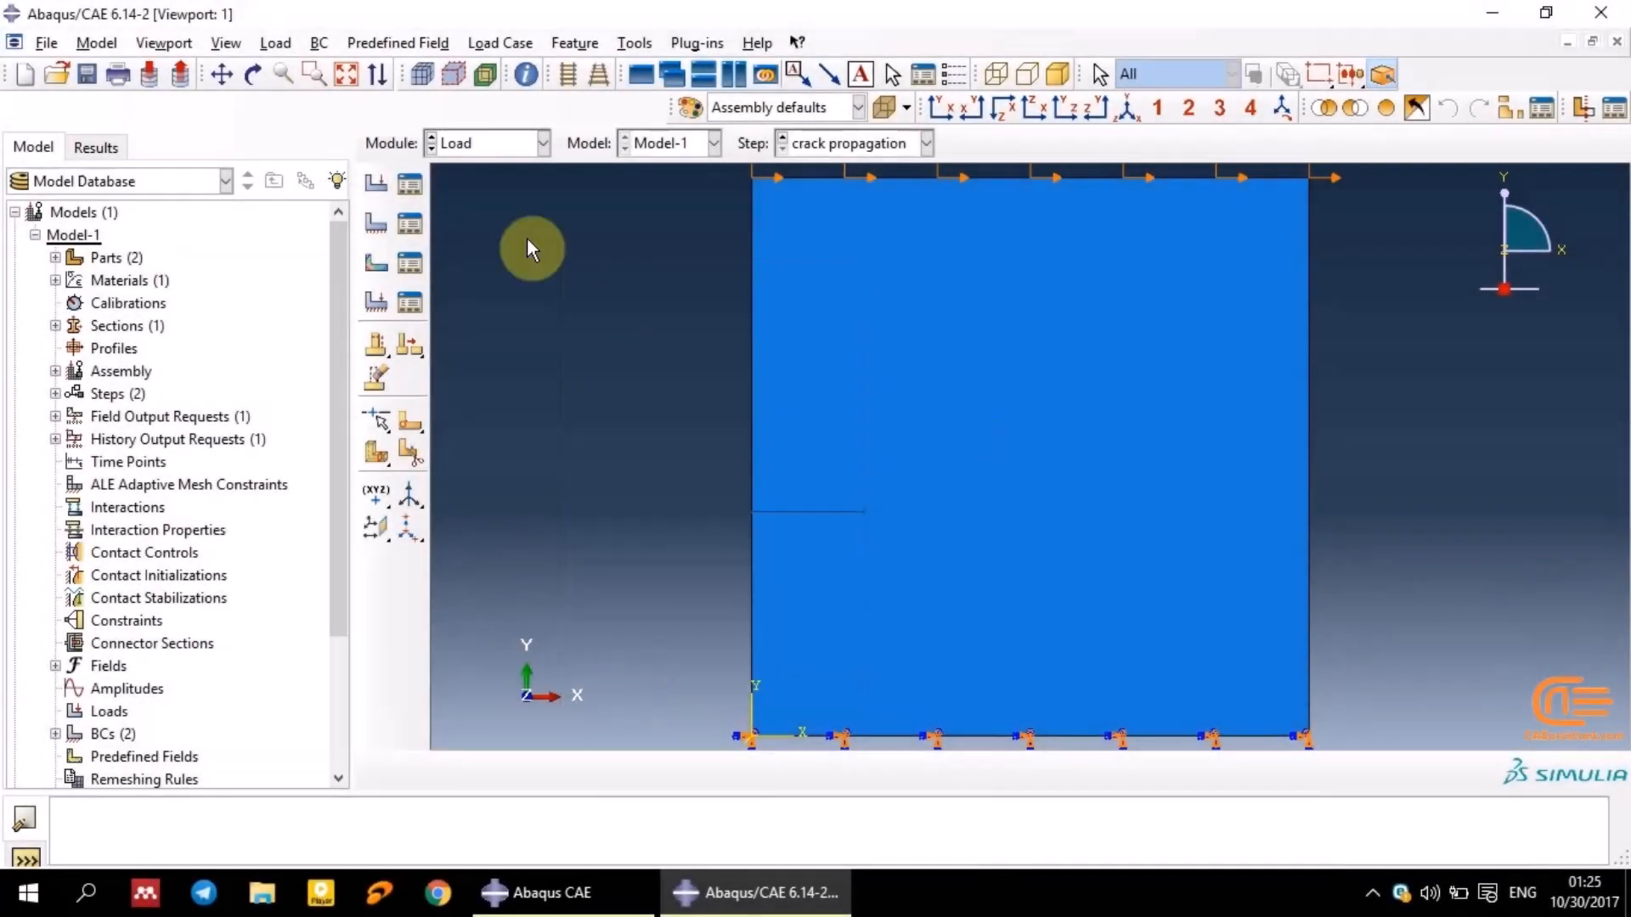
Switch to the Mesh module and try to seed the sheet instance in the assembly
{"action": "scroll", "coordinate": [1101, 340], "scroll_direction": "up", "scroll_amount": 2}
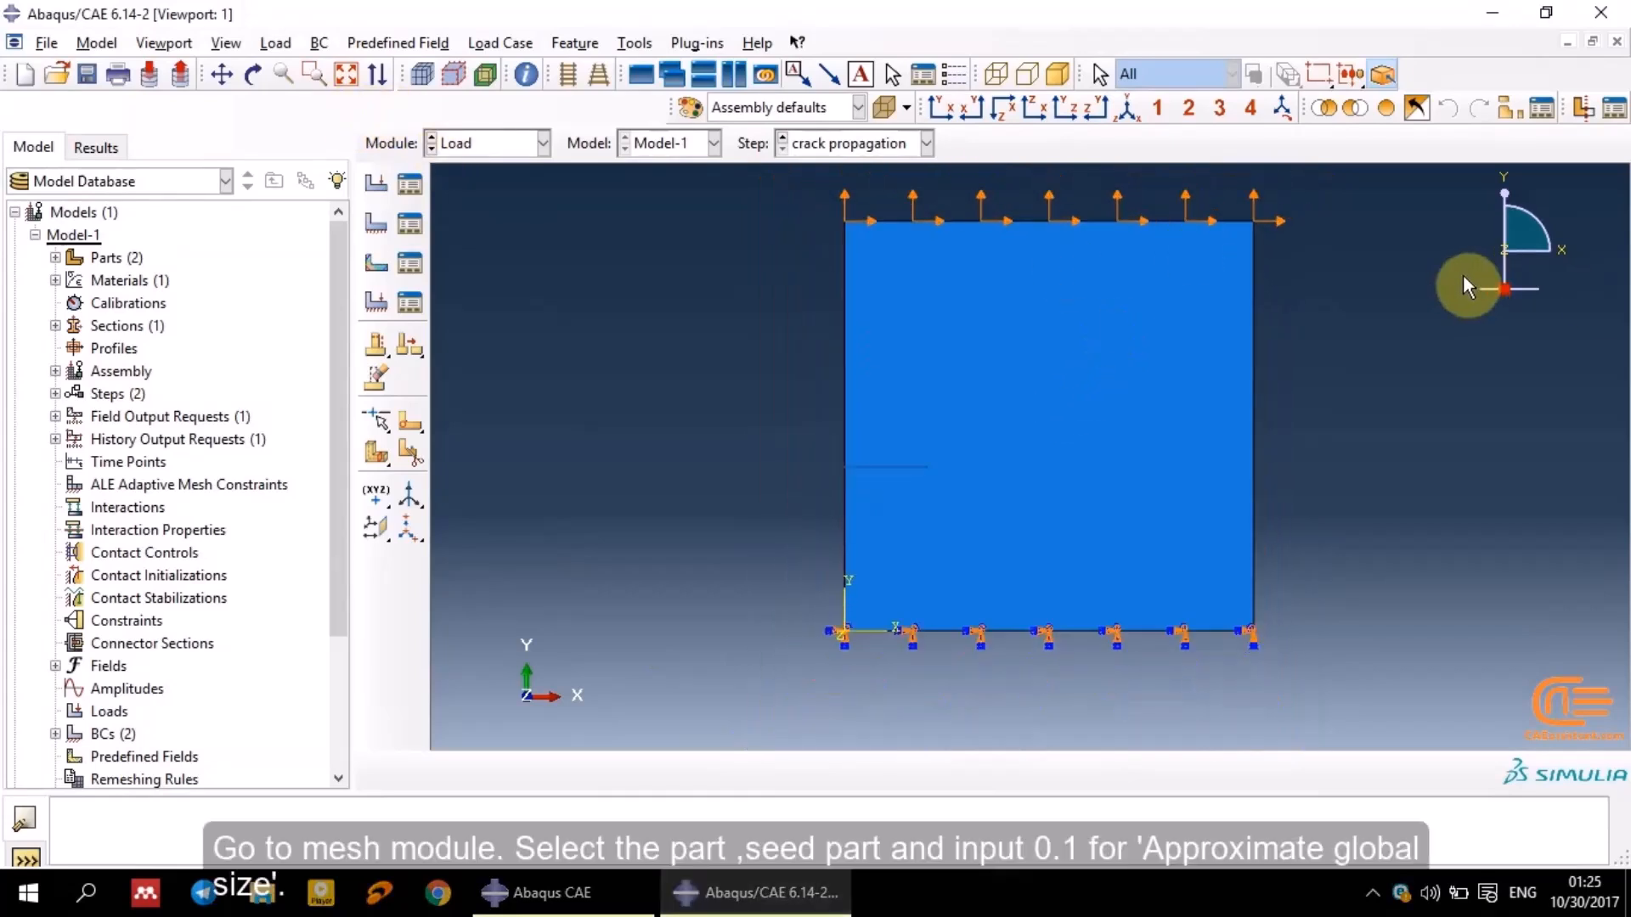
{"action": "left_click", "coordinate": [525, 146]}
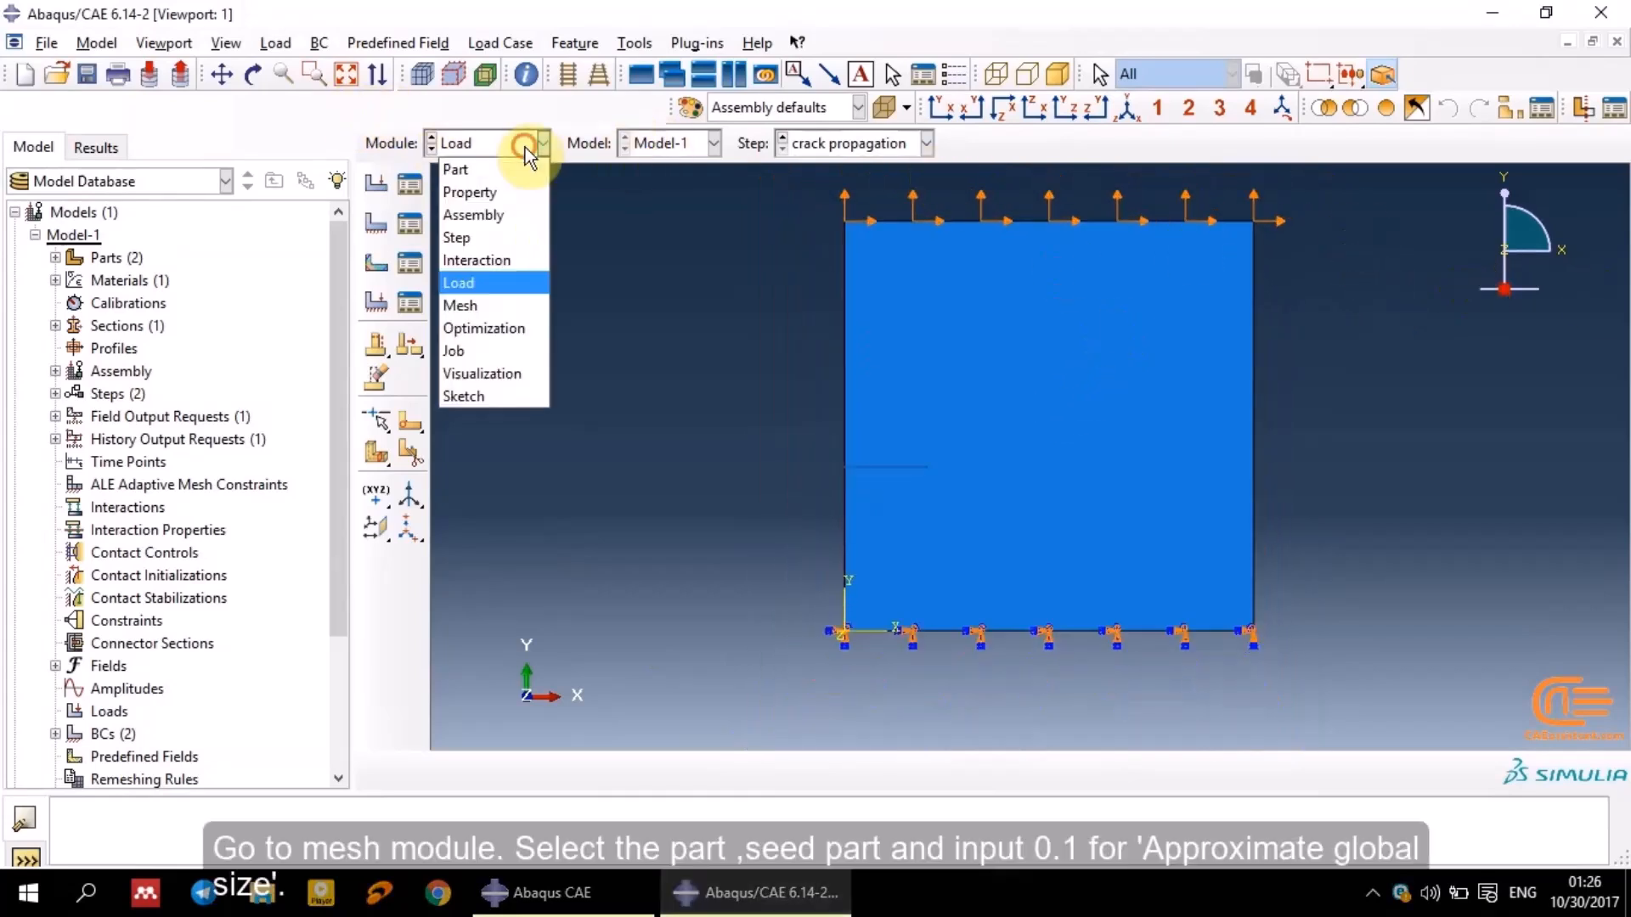
{"action": "left_click", "coordinate": [523, 308]}
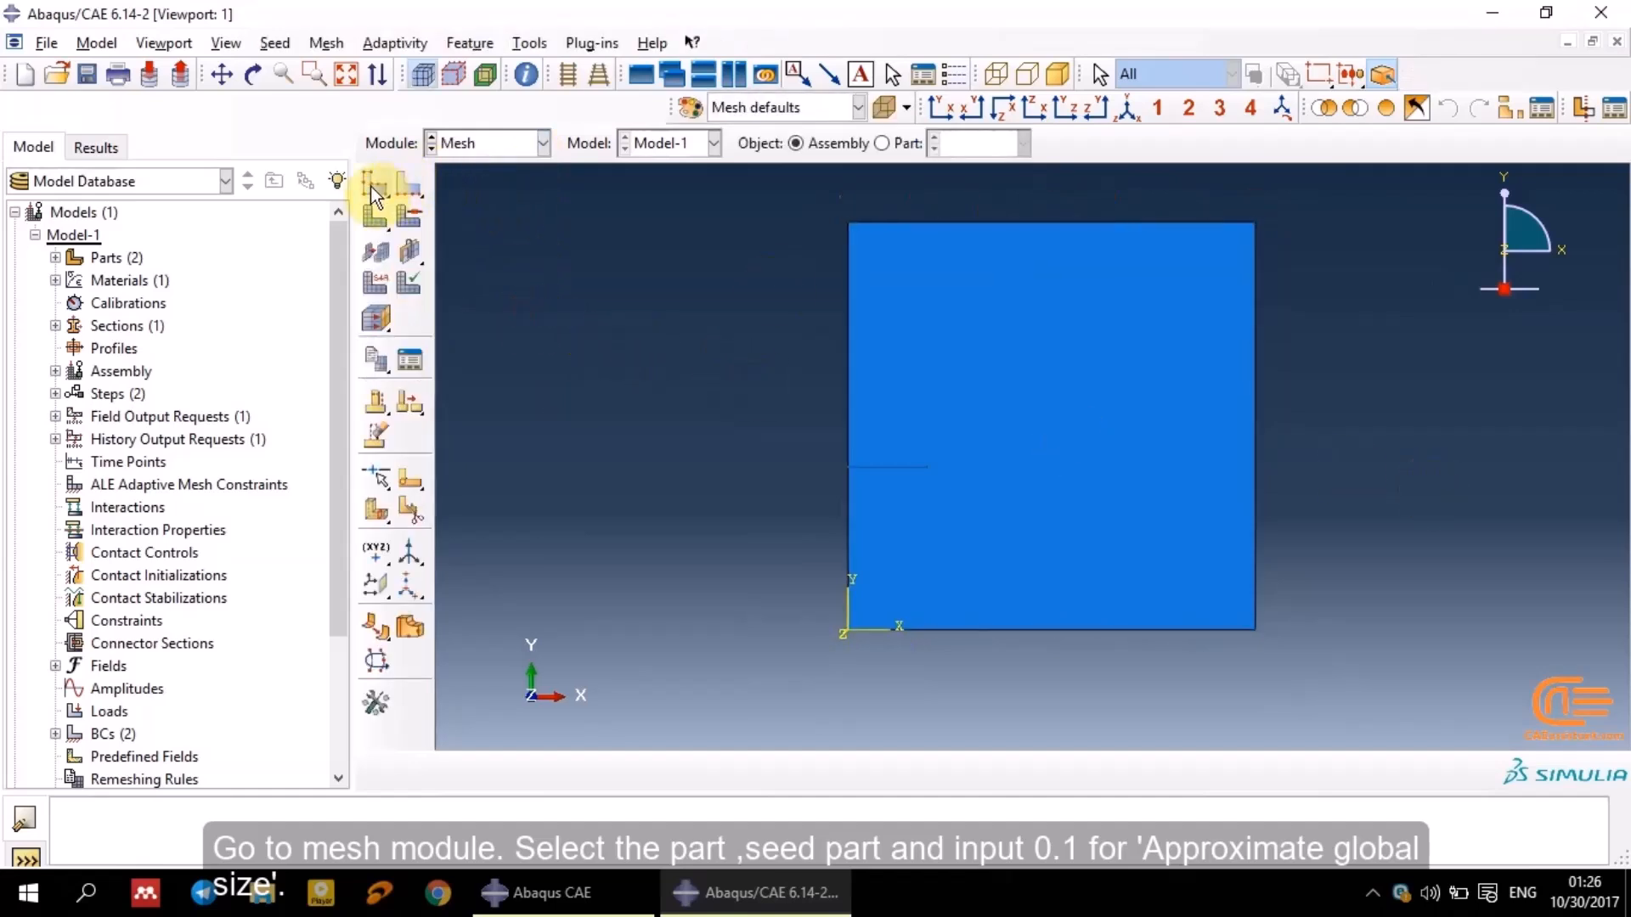
{"action": "left_click", "coordinate": [370, 186]}
{"action": "left_click", "coordinate": [1054, 365]}
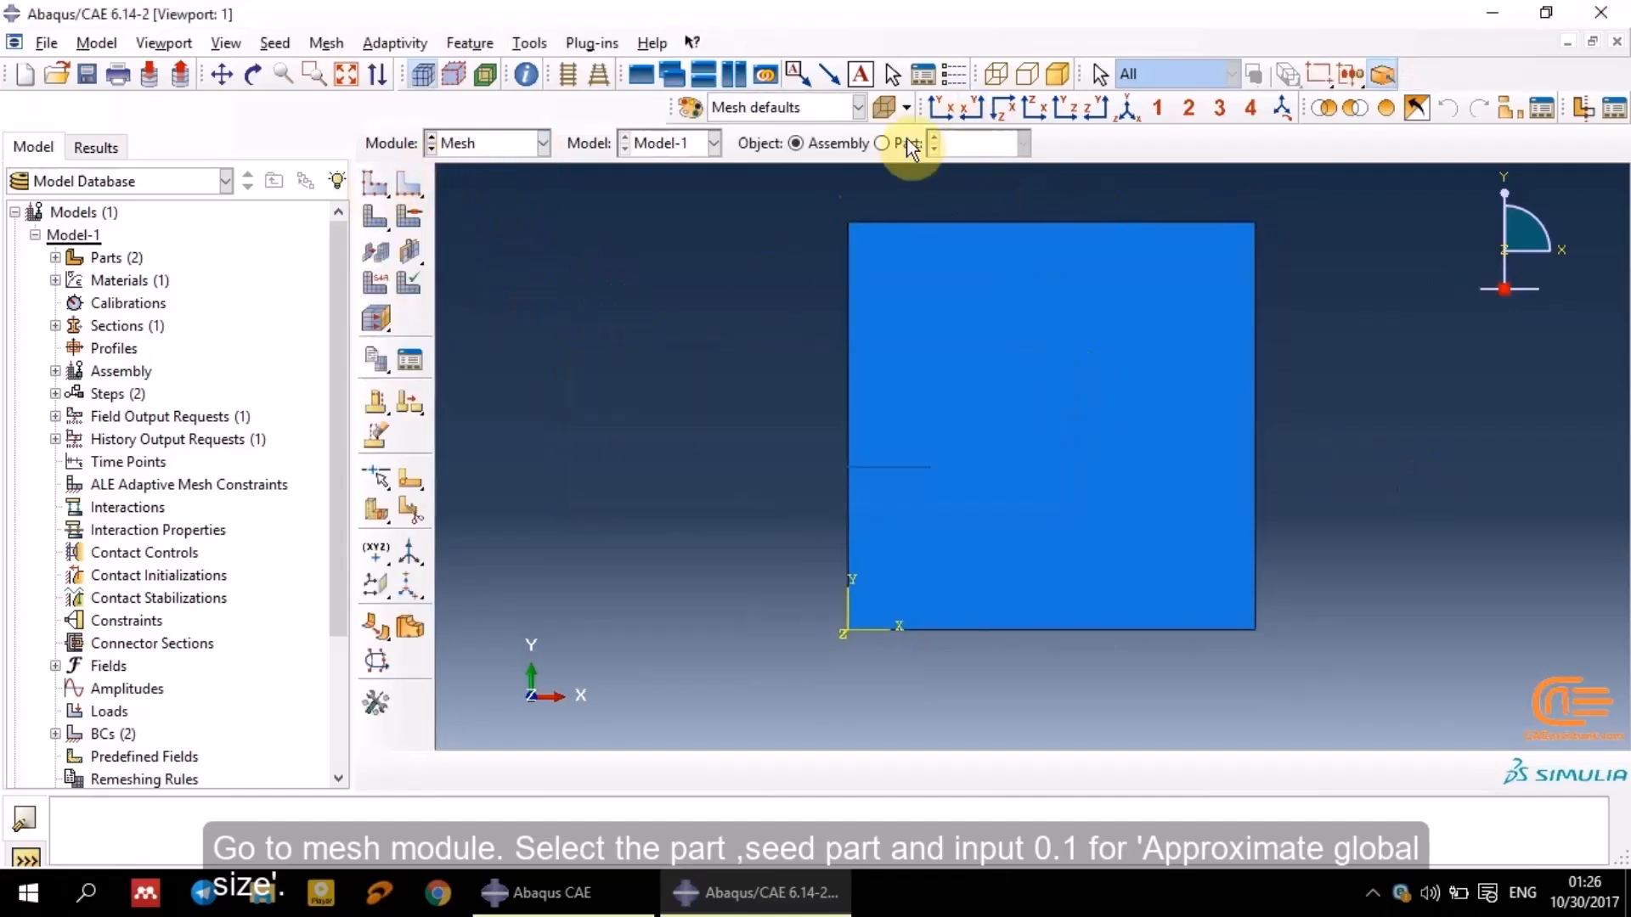
Switch the meshing object to the sheet part and seed it with an approximate global size of 0.1
{"action": "left_click", "coordinate": [881, 143]}
{"action": "left_click", "coordinate": [953, 150]}
{"action": "left_click", "coordinate": [961, 193]}
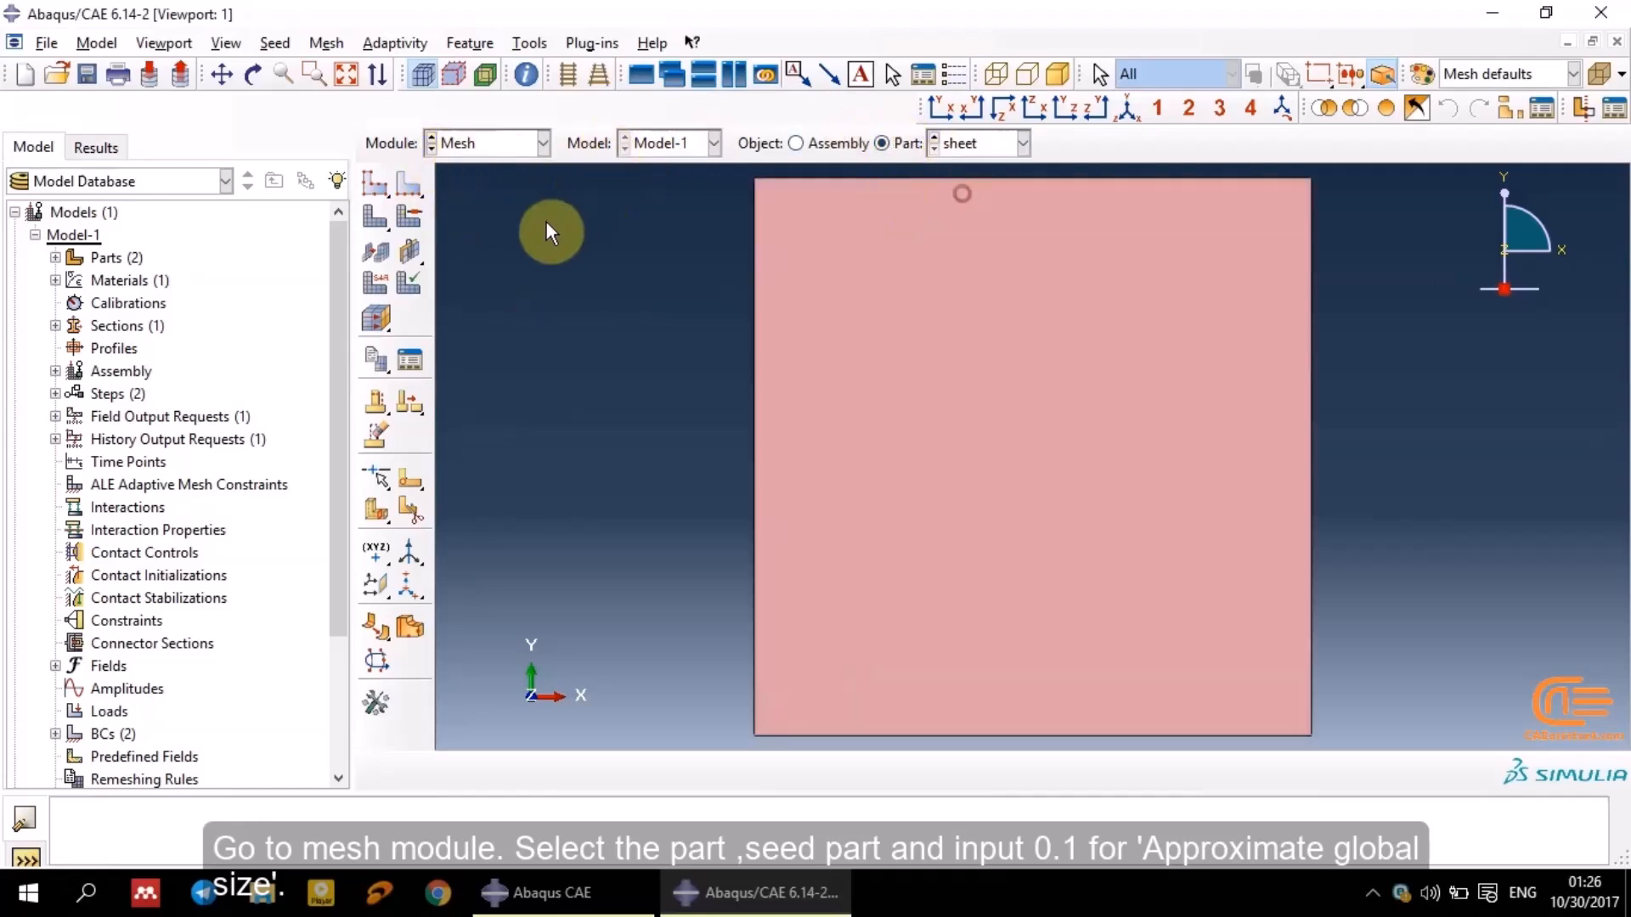
{"action": "left_click", "coordinate": [383, 187]}
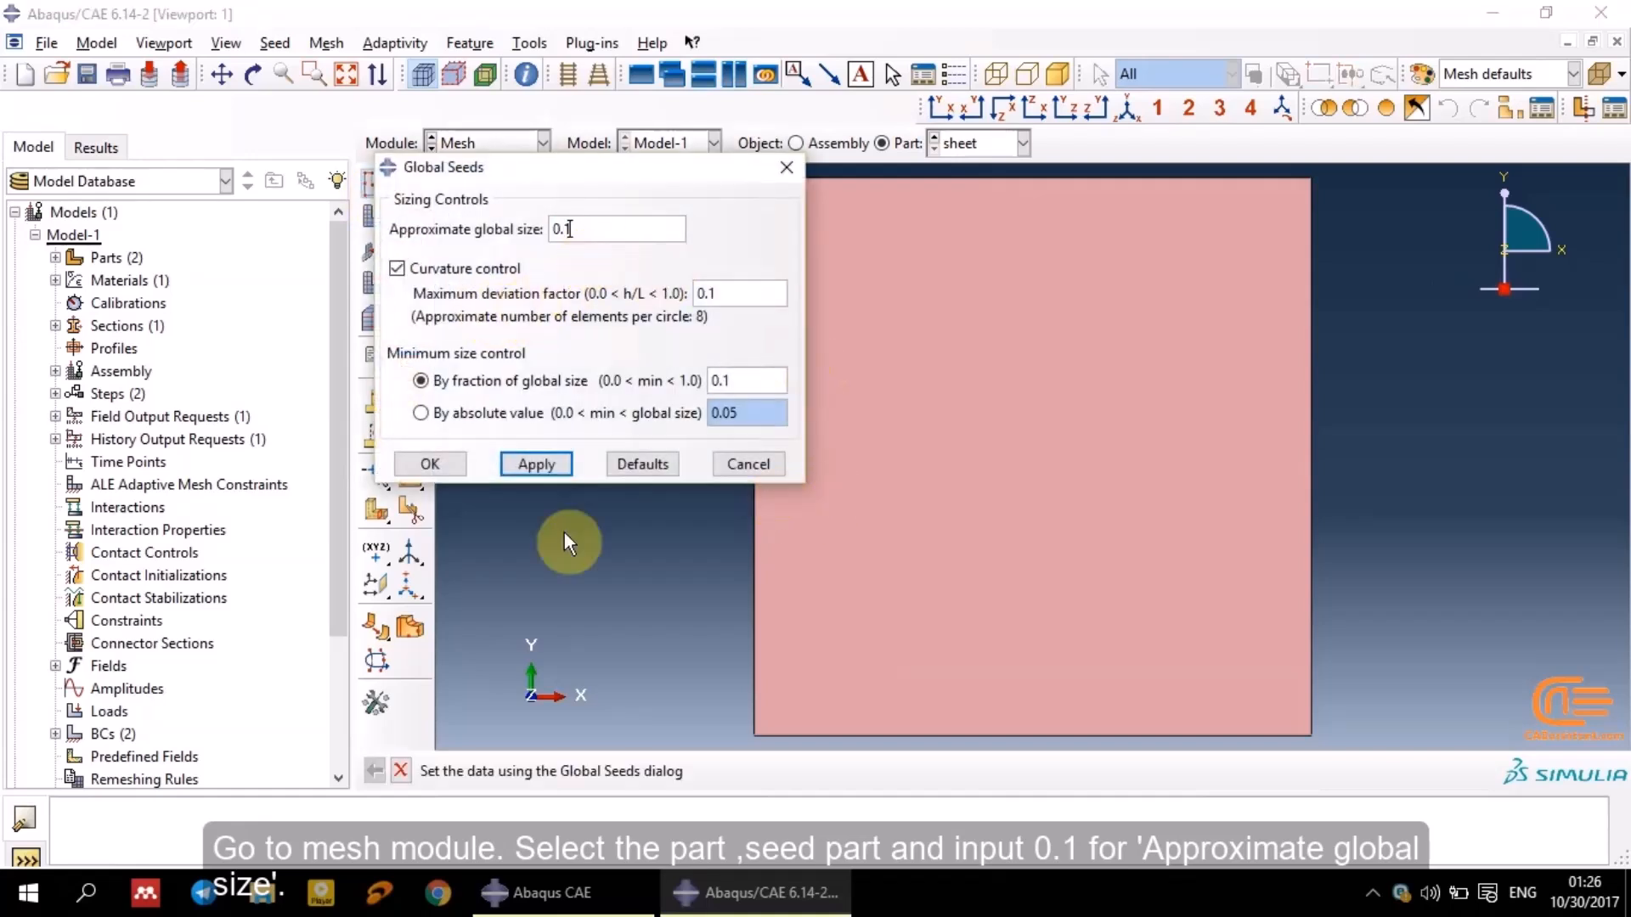
{"action": "left_click", "coordinate": [448, 464]}
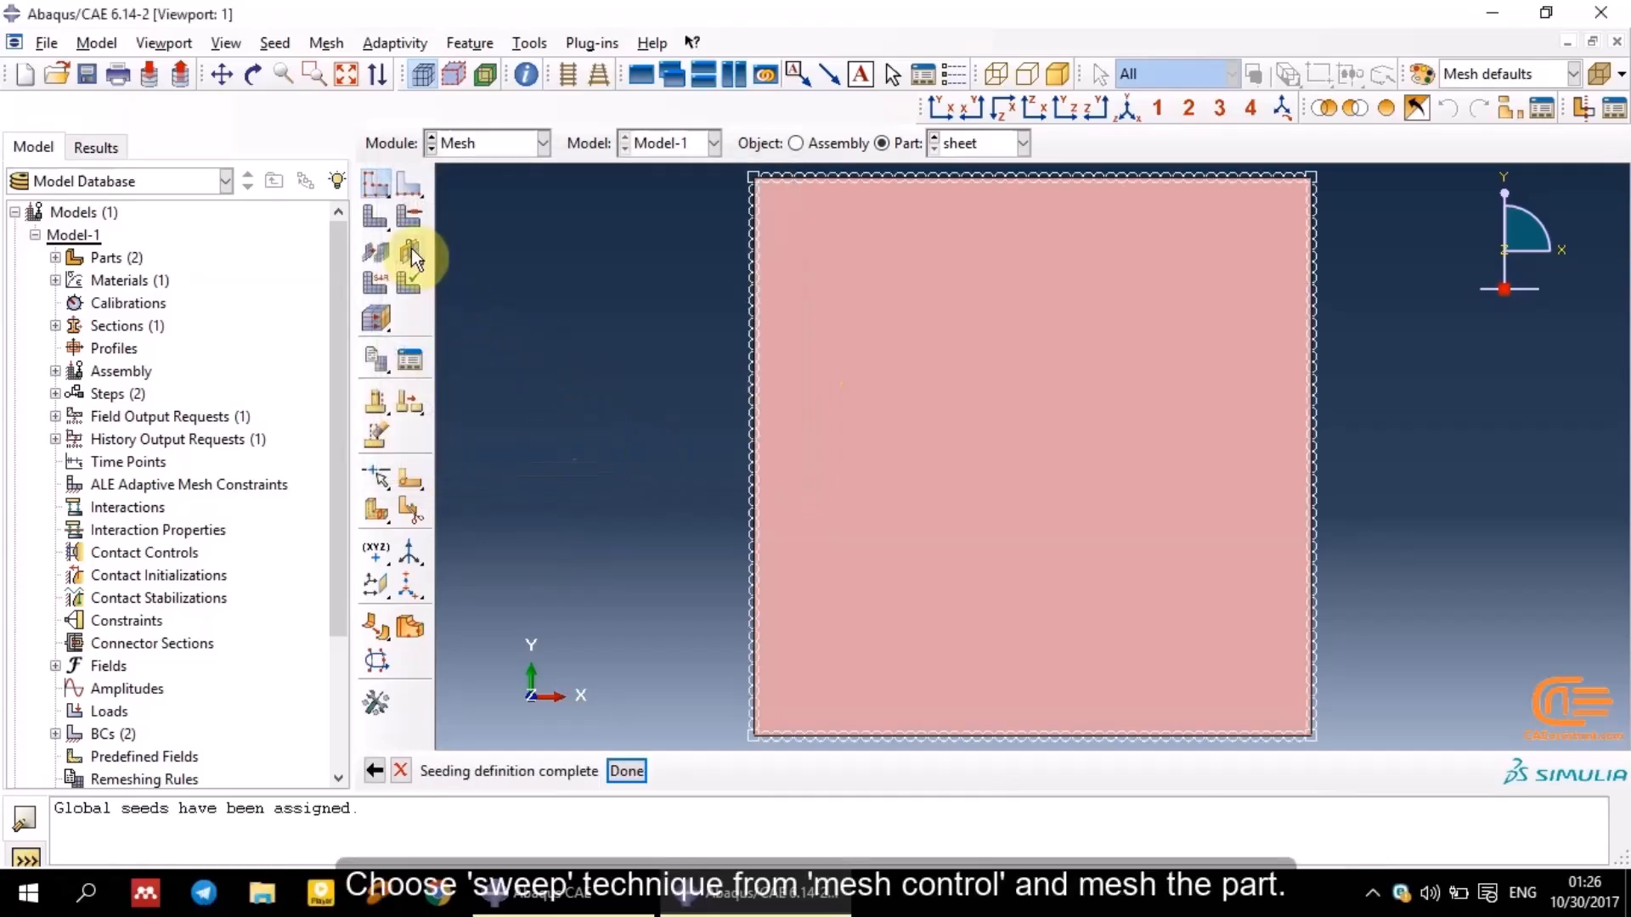
Assign the Sweep technique with Quad-dominated elements to the sheet part and mesh it
{"action": "left_click", "coordinate": [406, 223]}
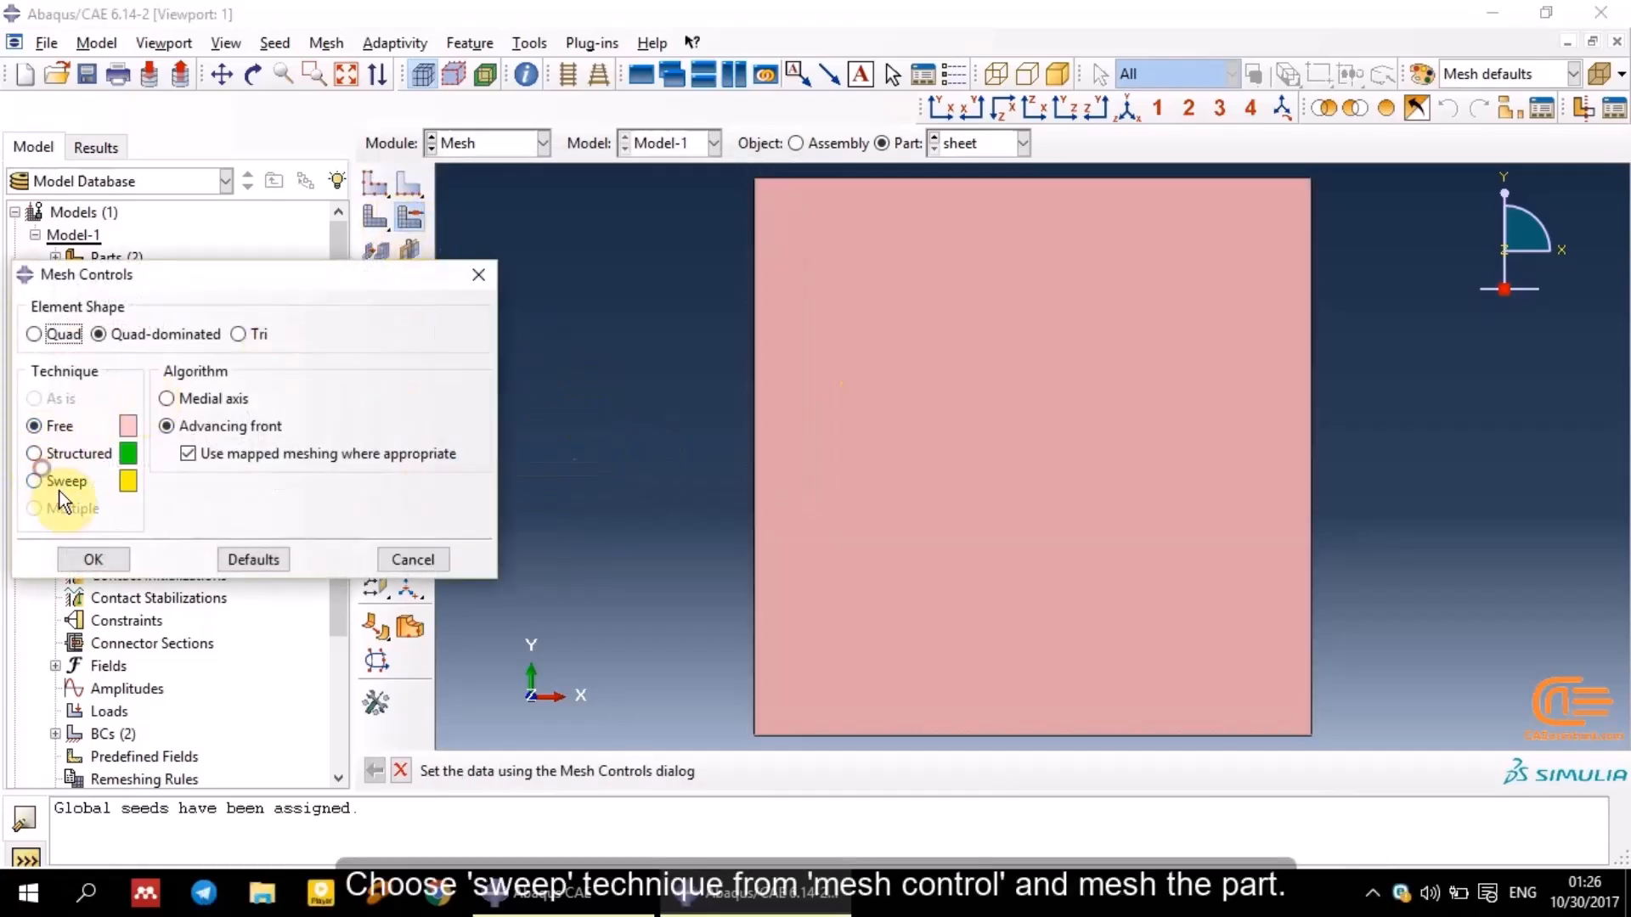
{"action": "left_click", "coordinate": [57, 483]}
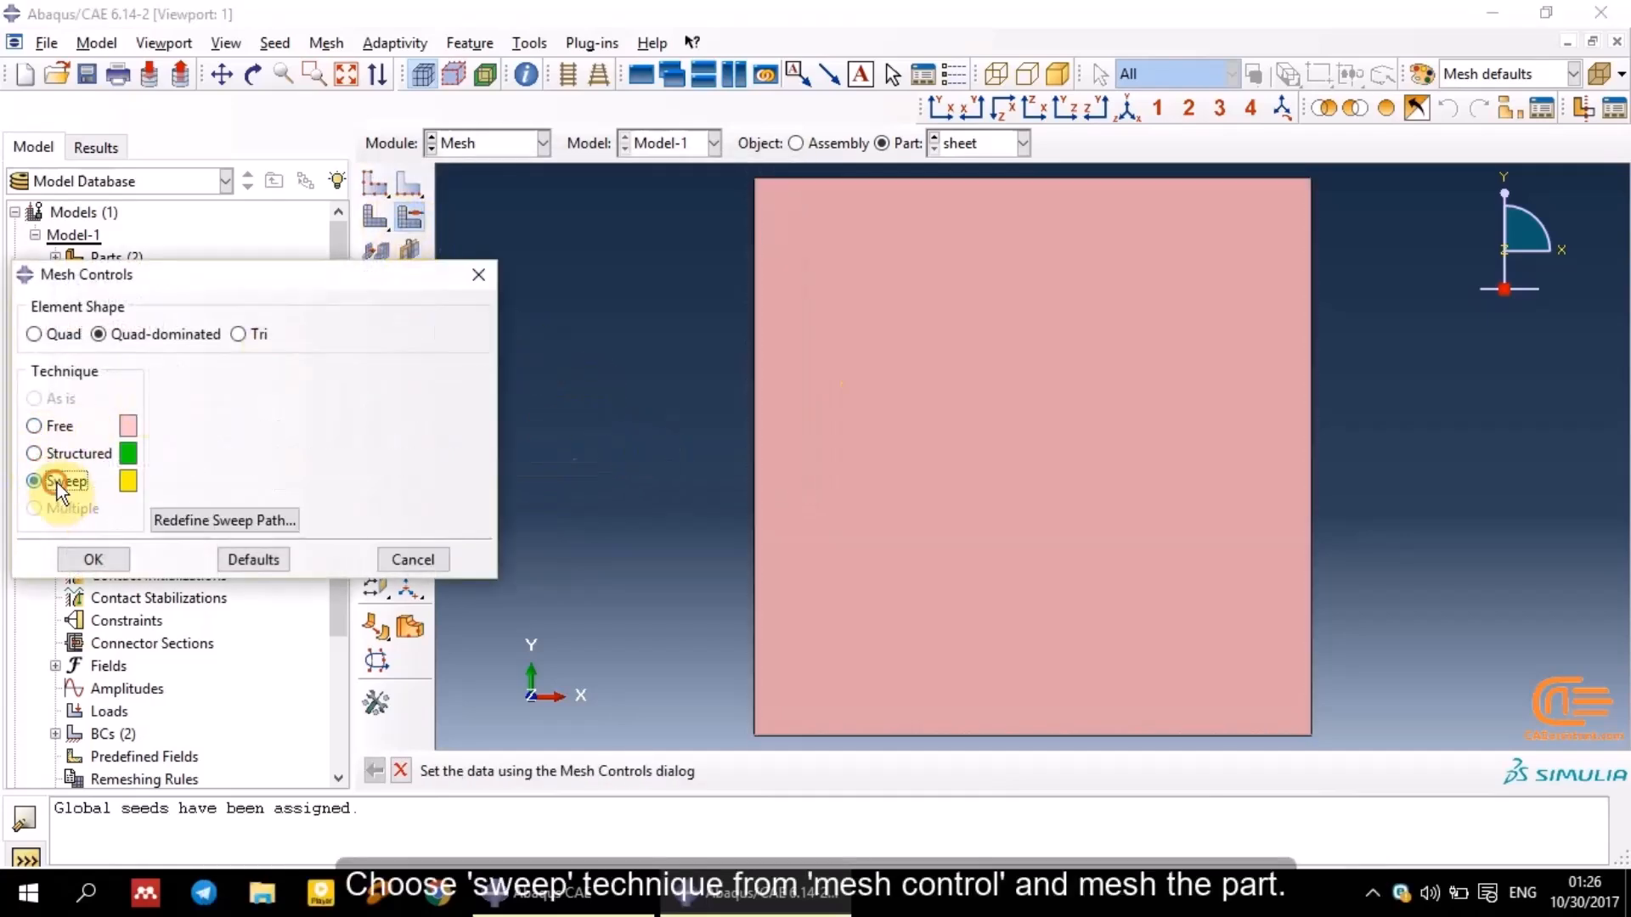
{"action": "left_click", "coordinate": [100, 556]}
{"action": "left_click", "coordinate": [376, 318]}
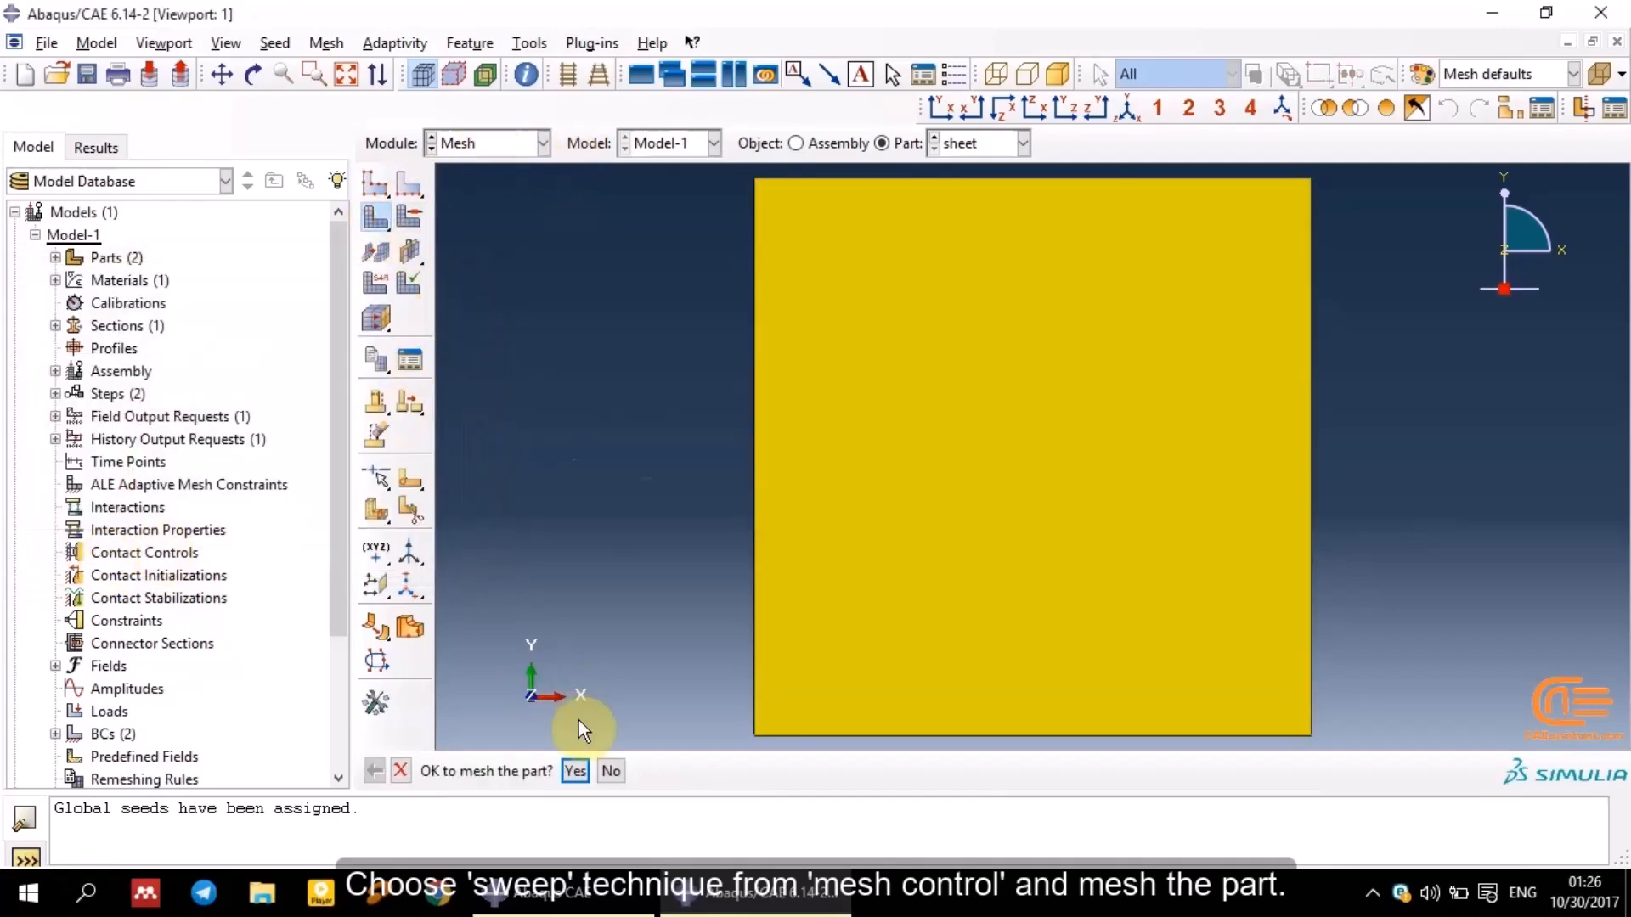
{"action": "left_click", "coordinate": [575, 771]}
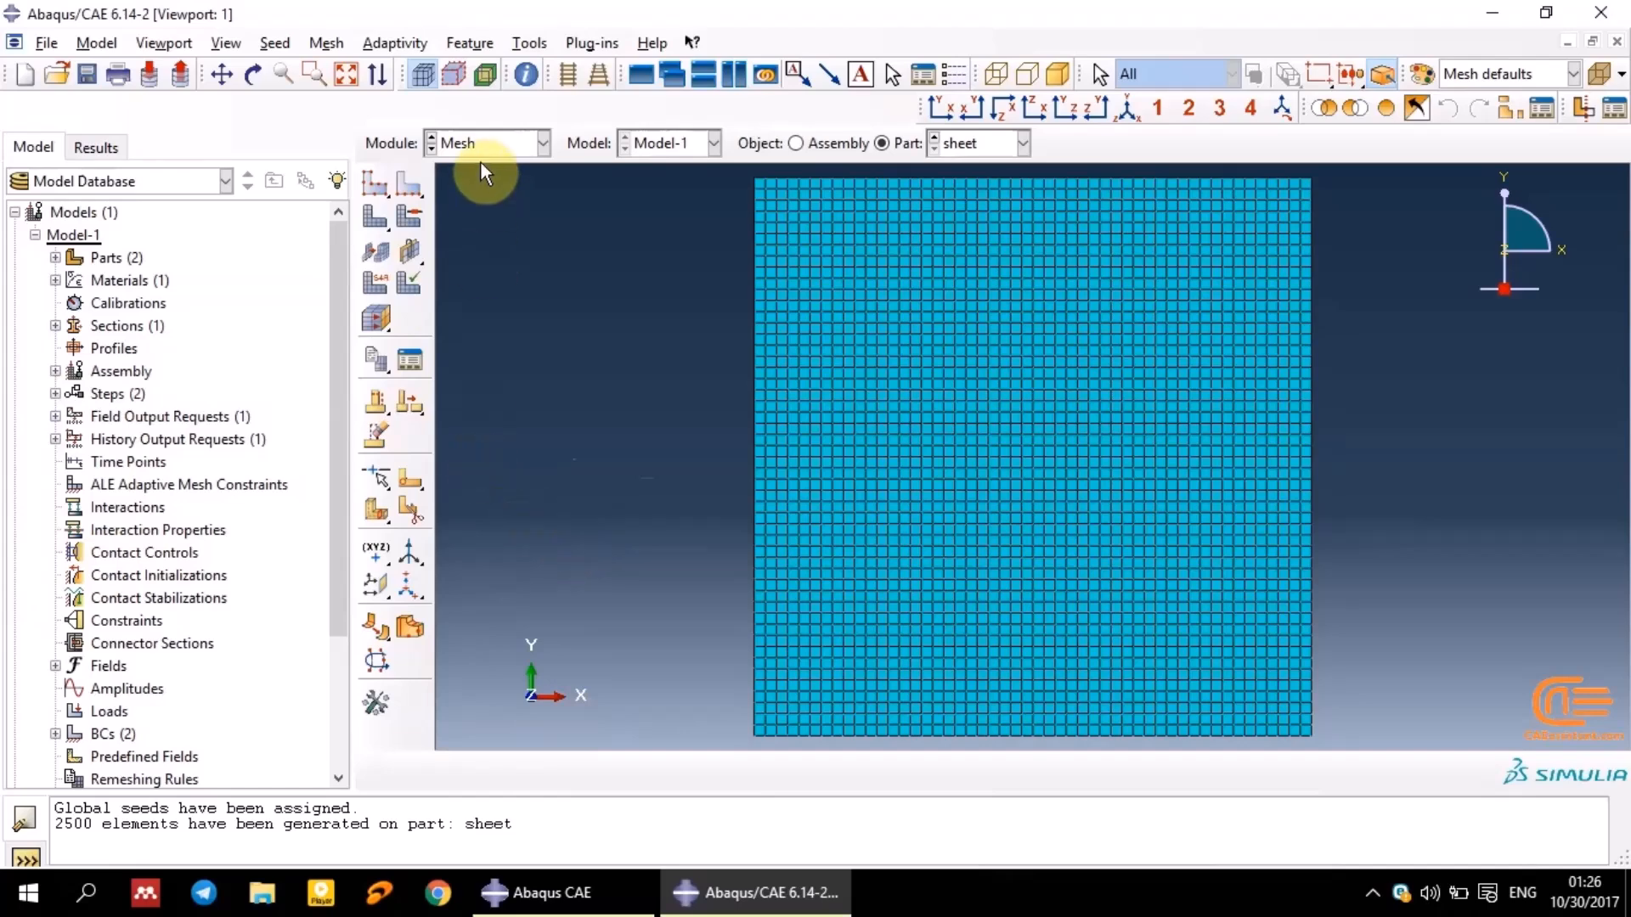
Assign the whole sheet a Standard, linear Plane Strain element type with reduced integration turned off
{"action": "left_click", "coordinate": [375, 287]}
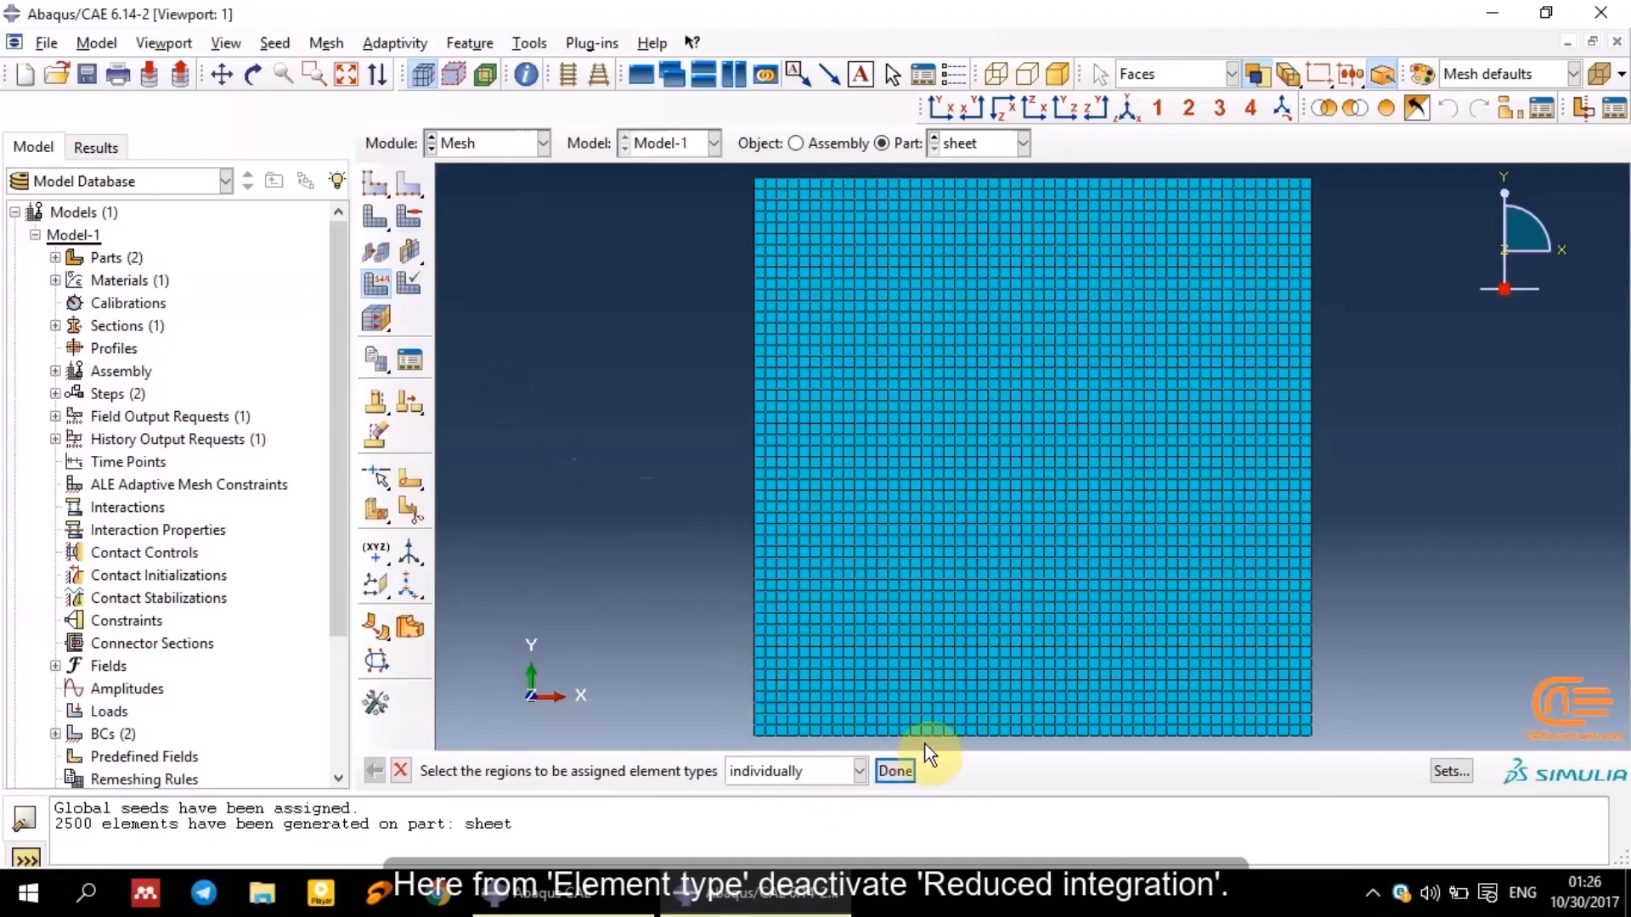
{"action": "left_click", "coordinate": [902, 673]}
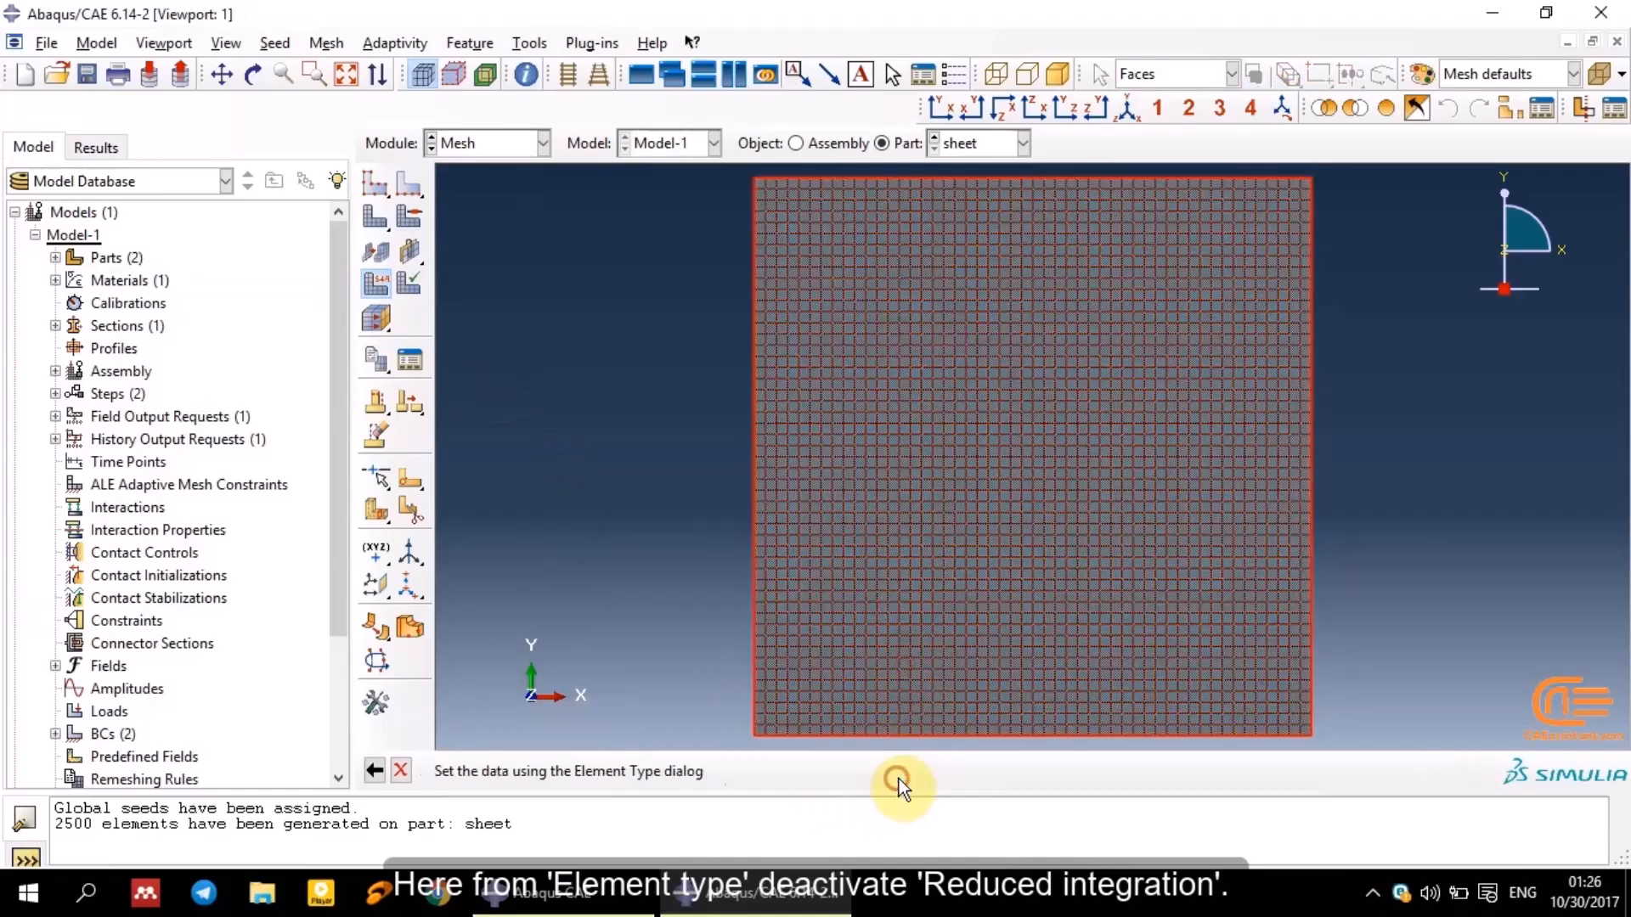
{"action": "left_click", "coordinate": [895, 771]}
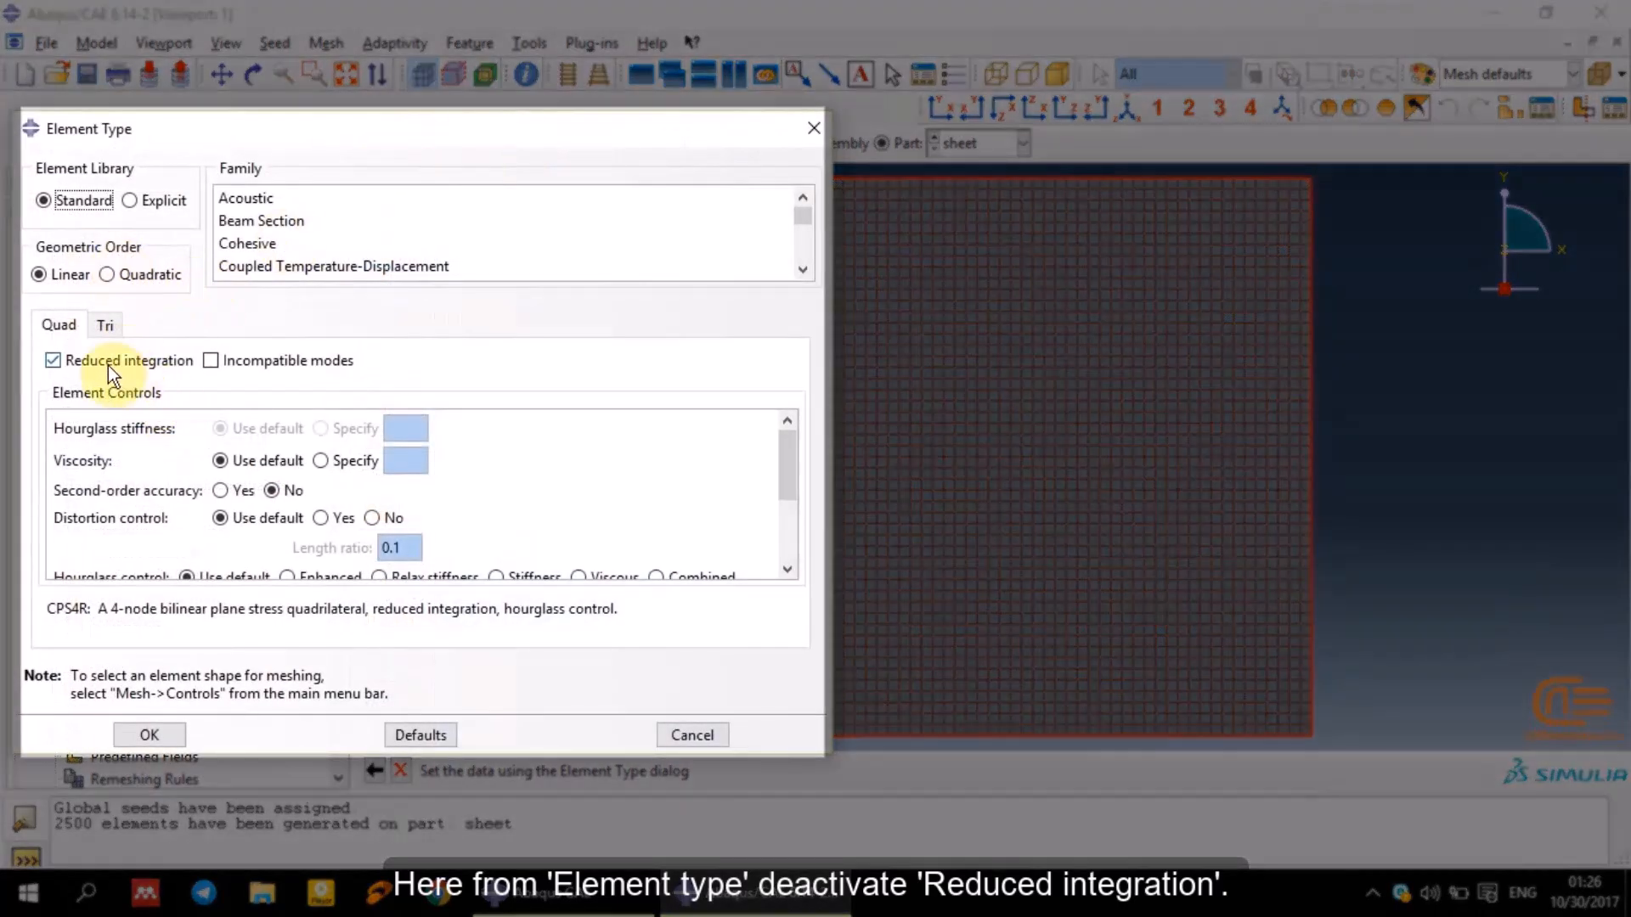
{"action": "left_click", "coordinate": [52, 360]}
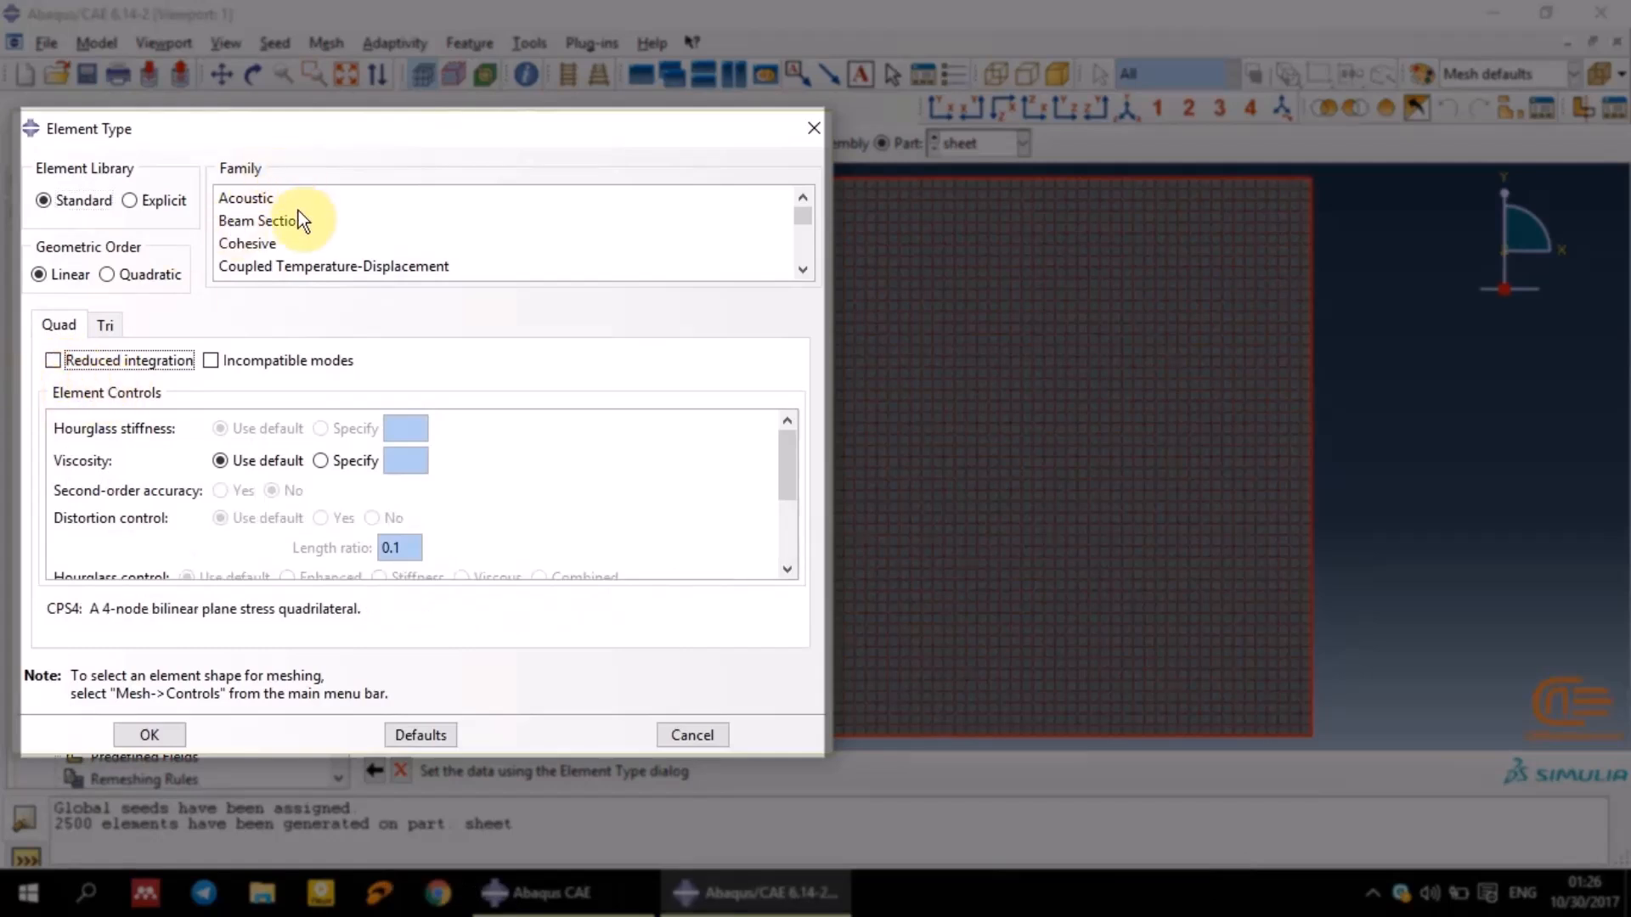
{"action": "scroll", "coordinate": [302, 213], "scroll_direction": "down", "scroll_amount": 2}
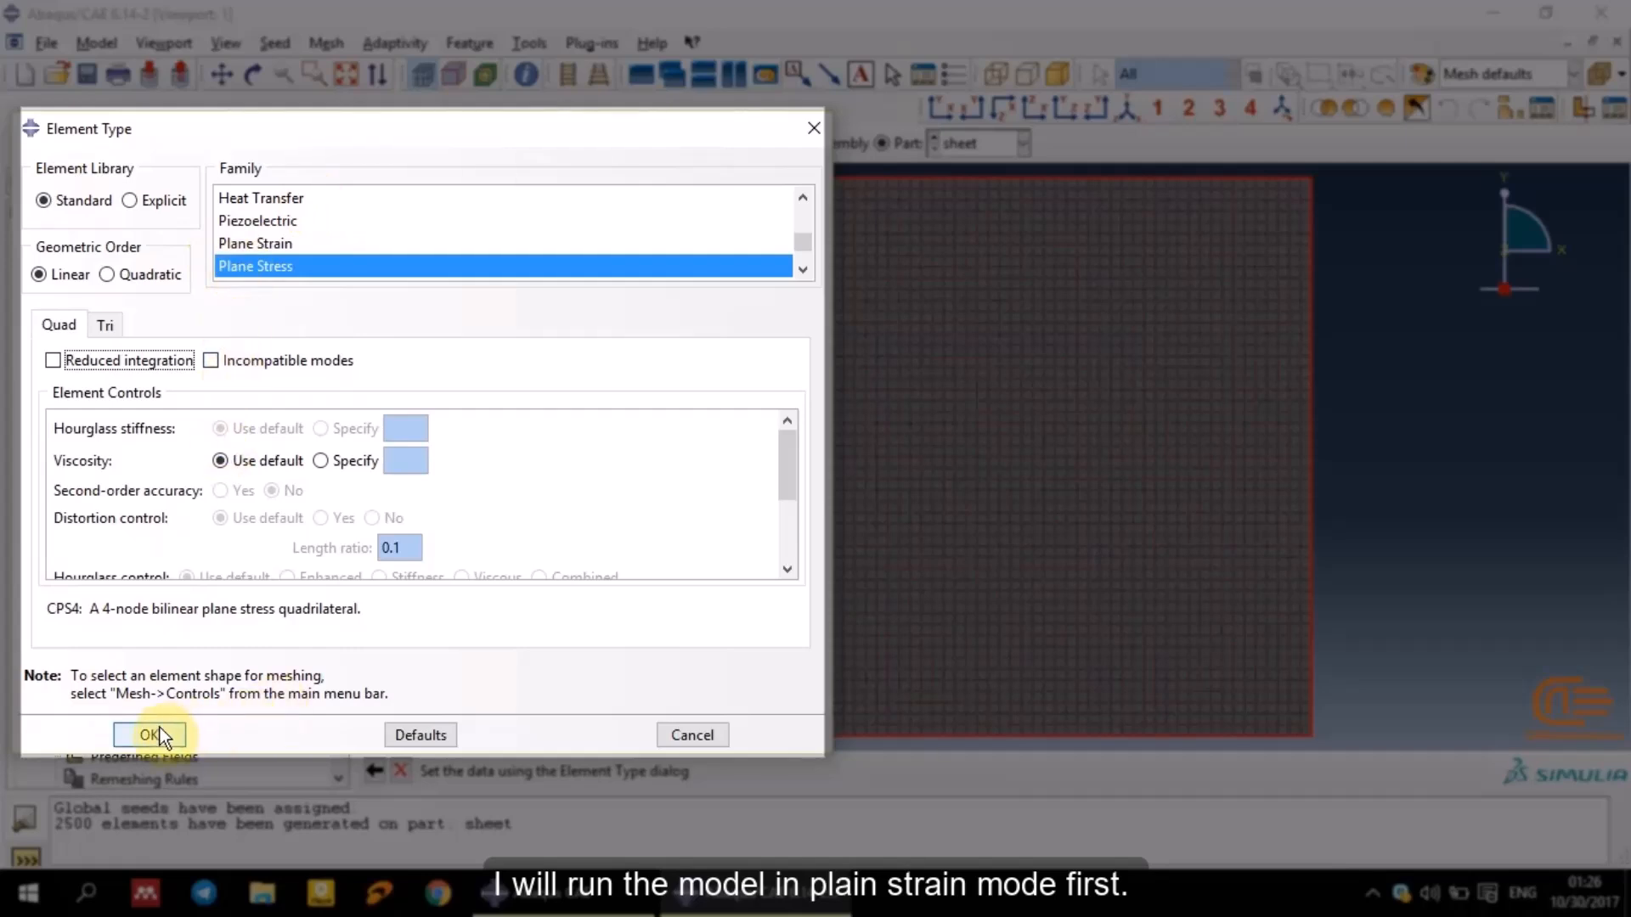
{"action": "left_click", "coordinate": [231, 242]}
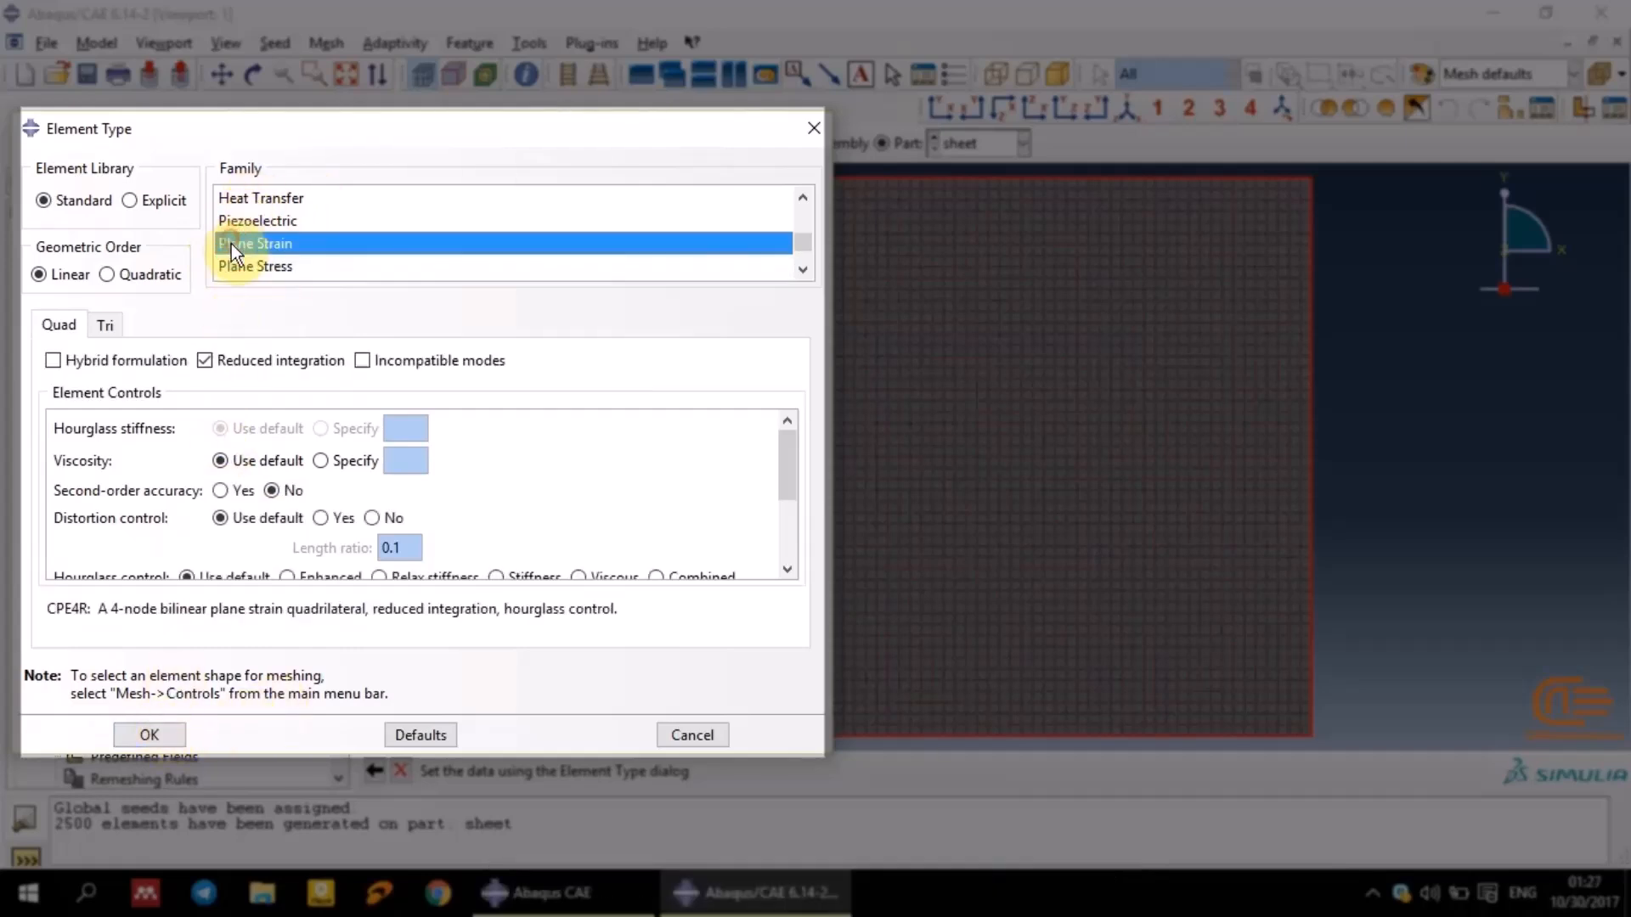
{"action": "left_click", "coordinate": [206, 362]}
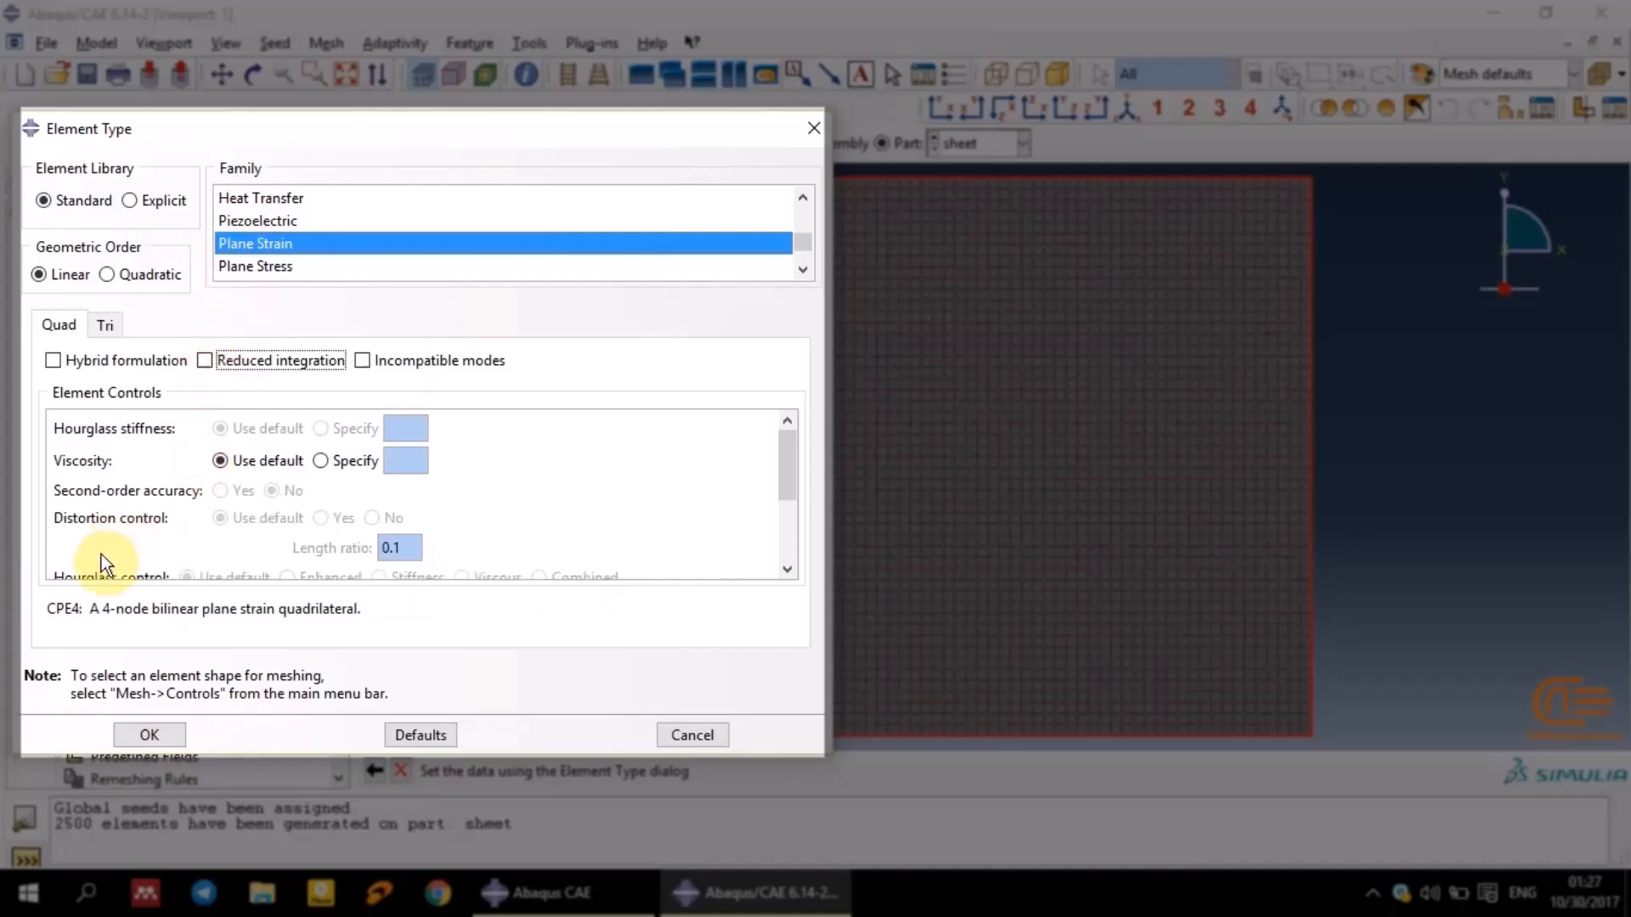
{"action": "left_click", "coordinate": [145, 735]}
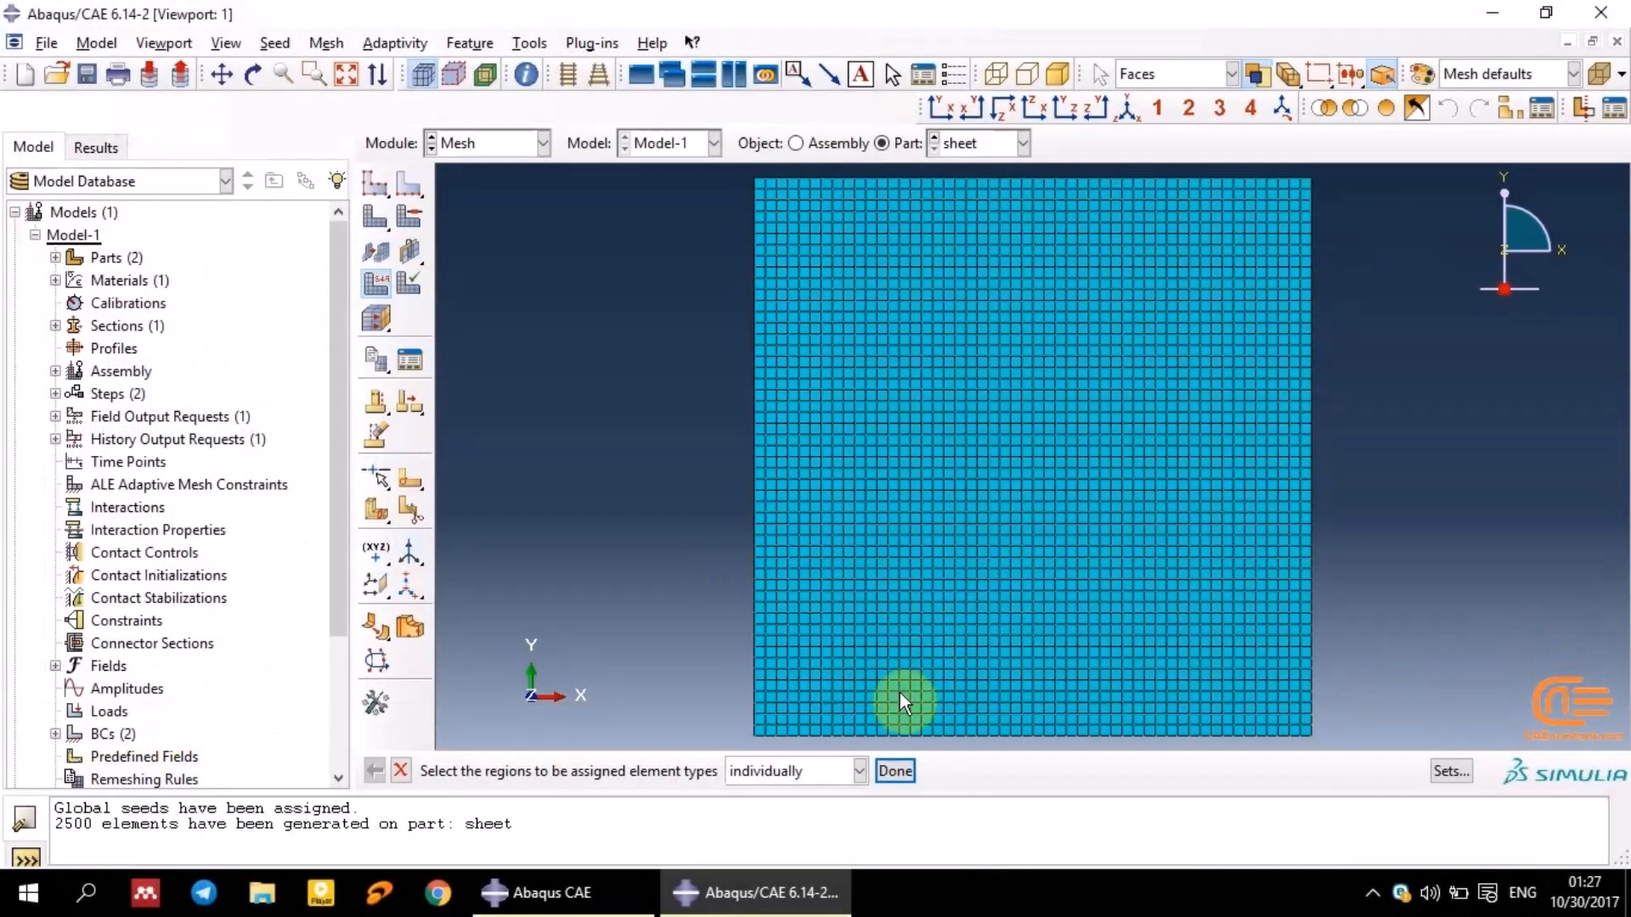
{"action": "left_click", "coordinate": [910, 770]}
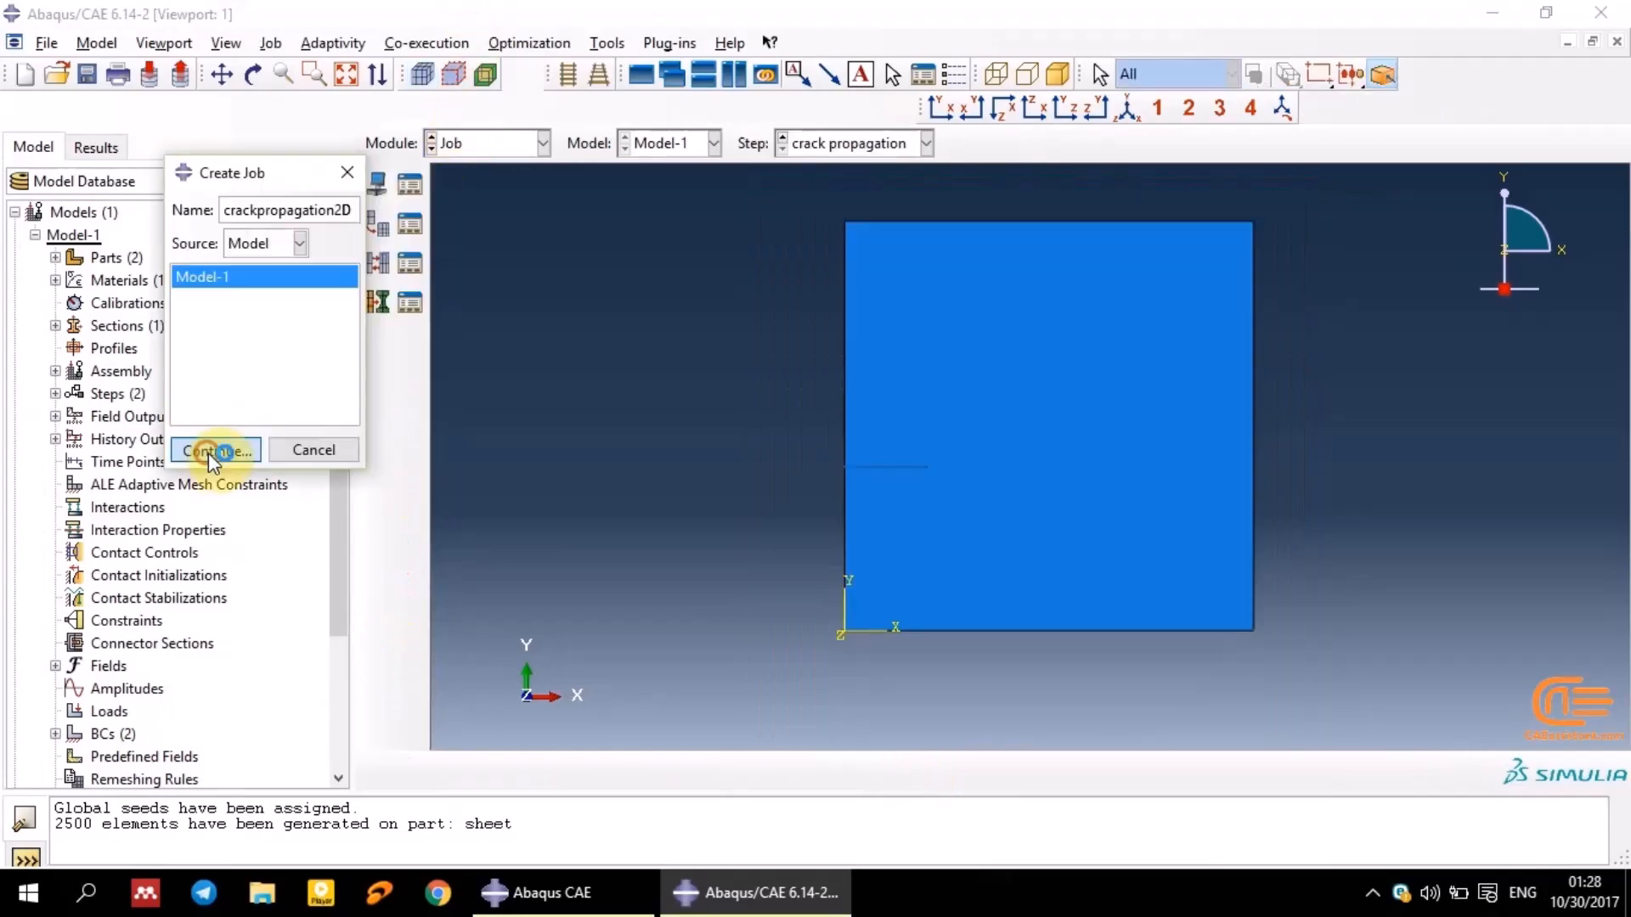
Create the full-analysis job crackpropagation2D from Model-1 and submit it with its monitor open
{"action": "left_click", "coordinate": [208, 448]}
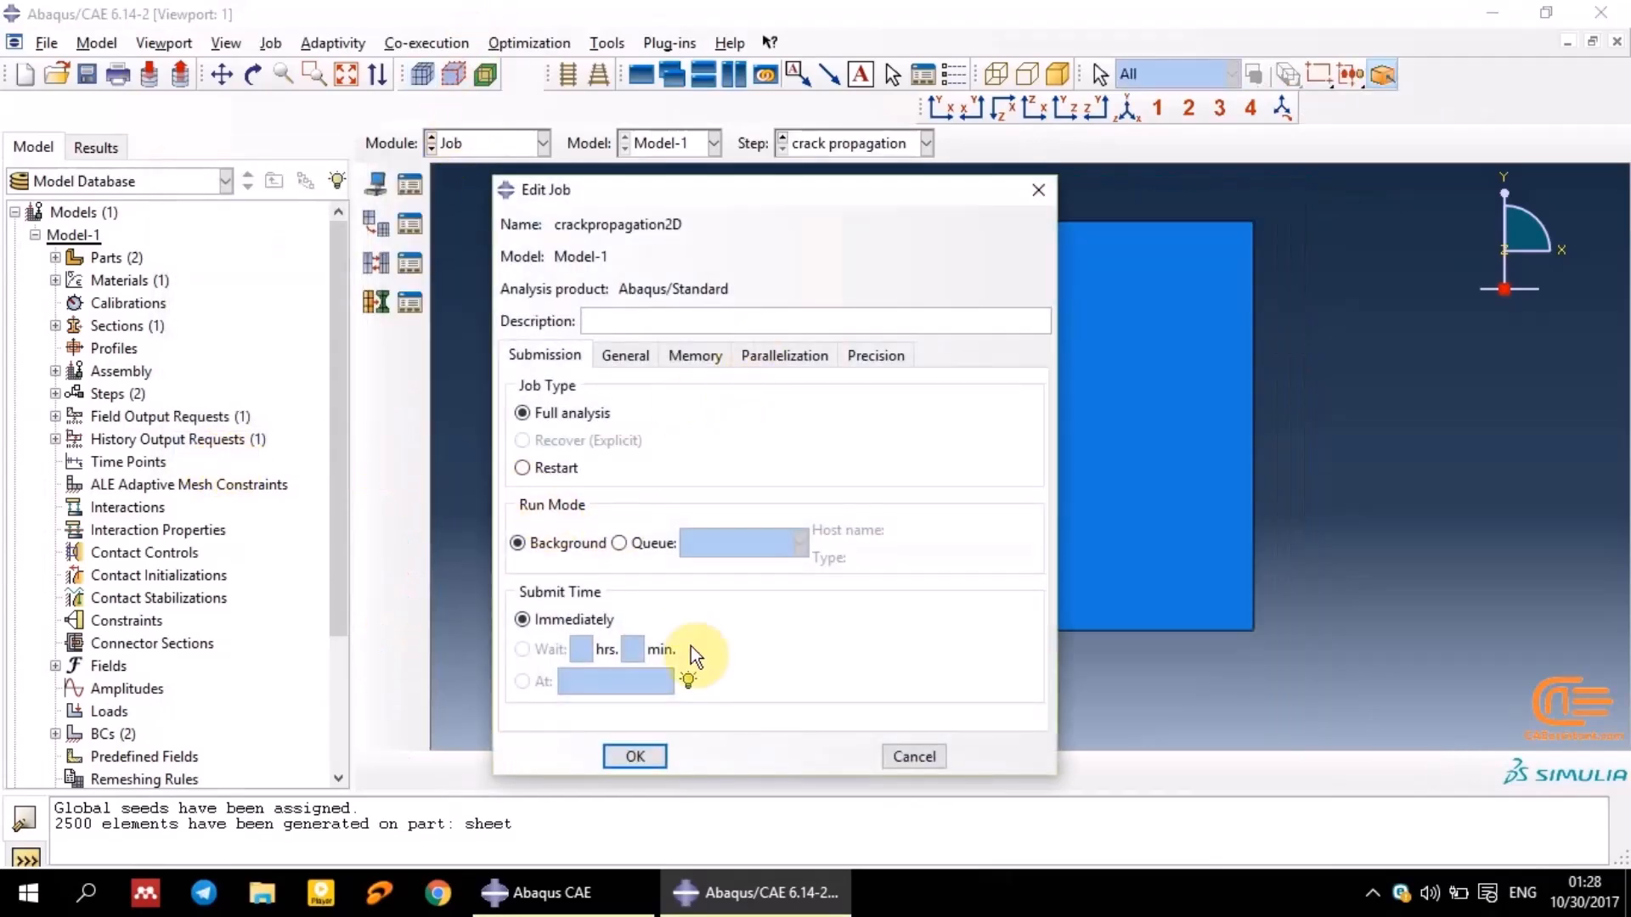
{"action": "left_click", "coordinate": [636, 756]}
{"action": "left_click", "coordinate": [409, 185]}
{"action": "left_click", "coordinate": [640, 401]}
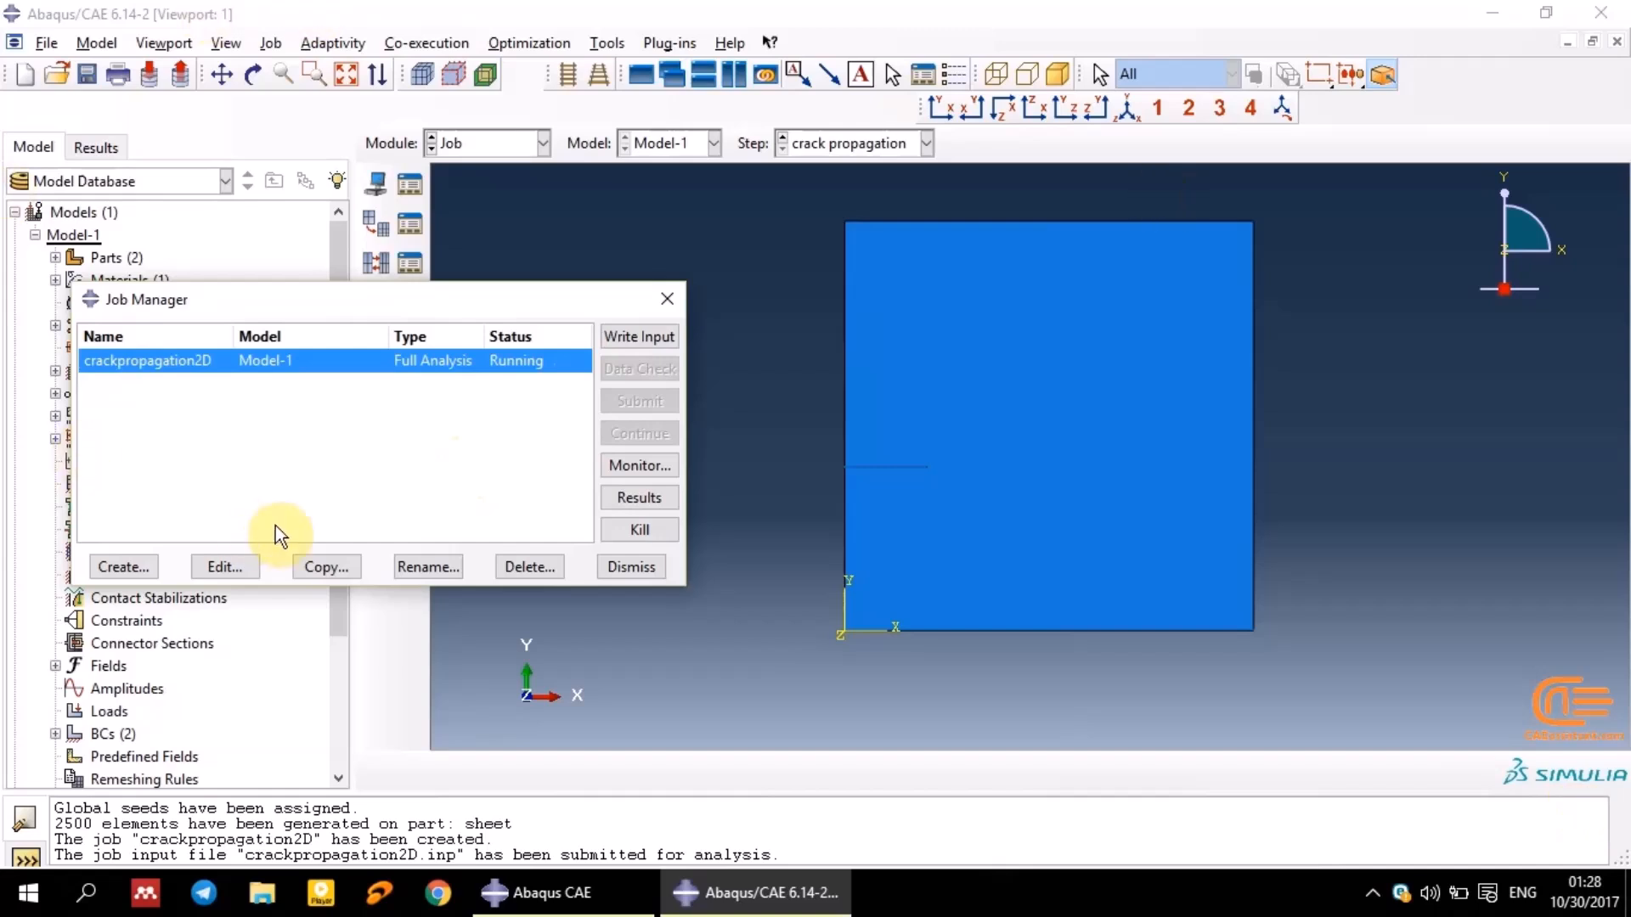
{"action": "left_click", "coordinate": [661, 465]}
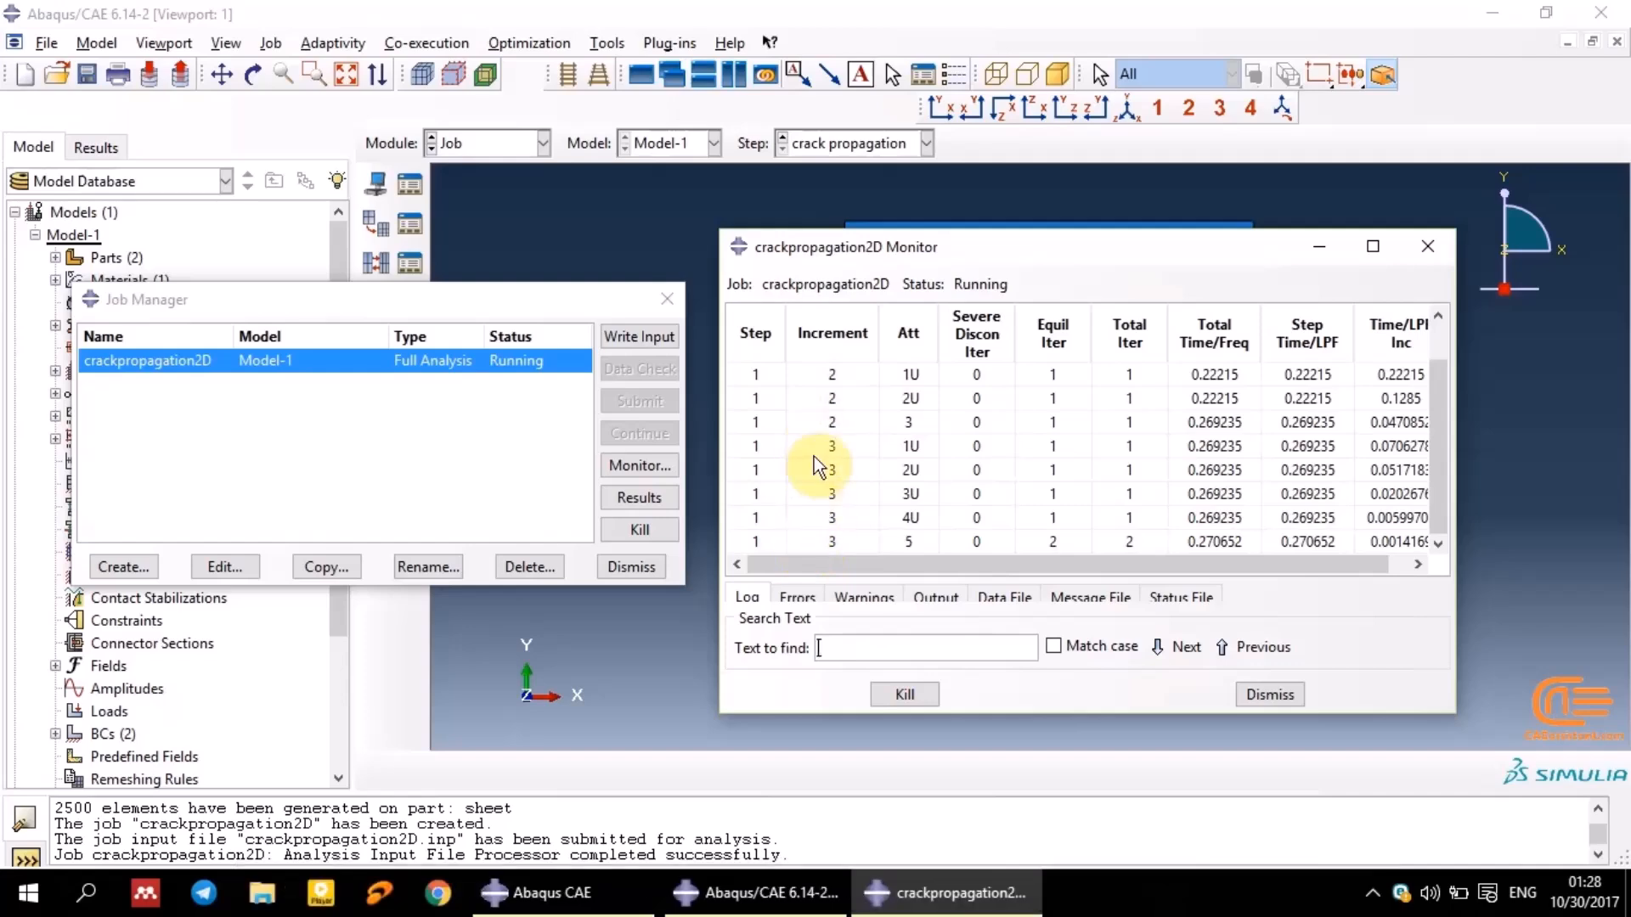
Open the job's results and plot the Mises stress contours on the deformed shape at the latest available frame
{"action": "left_click", "coordinate": [638, 497]}
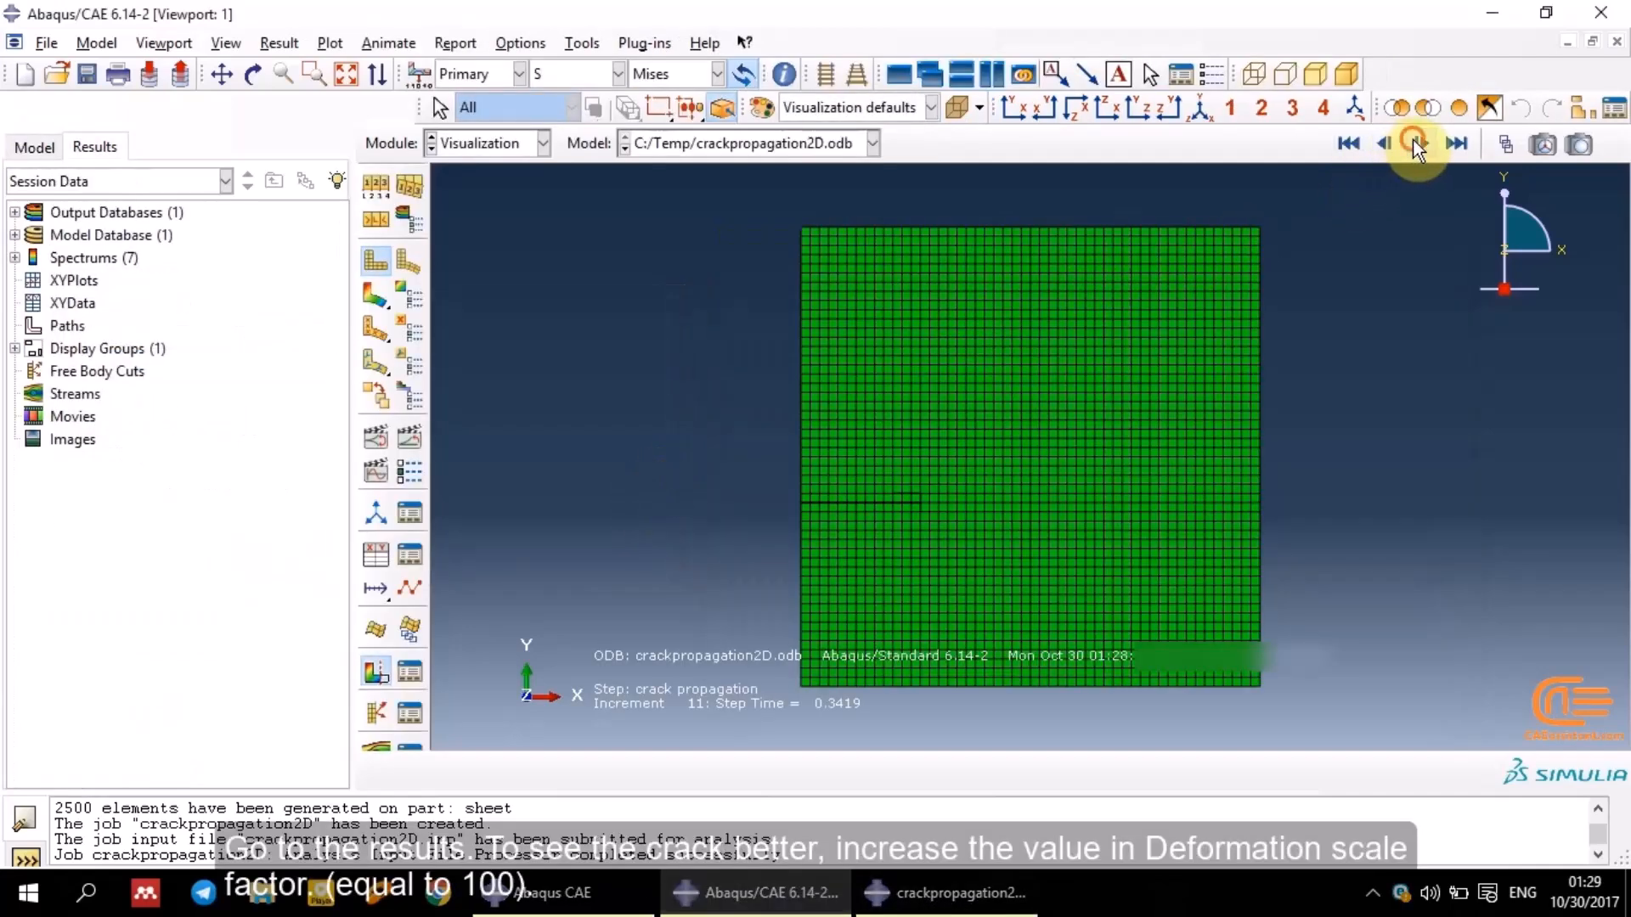
{"action": "left_click", "coordinate": [374, 293]}
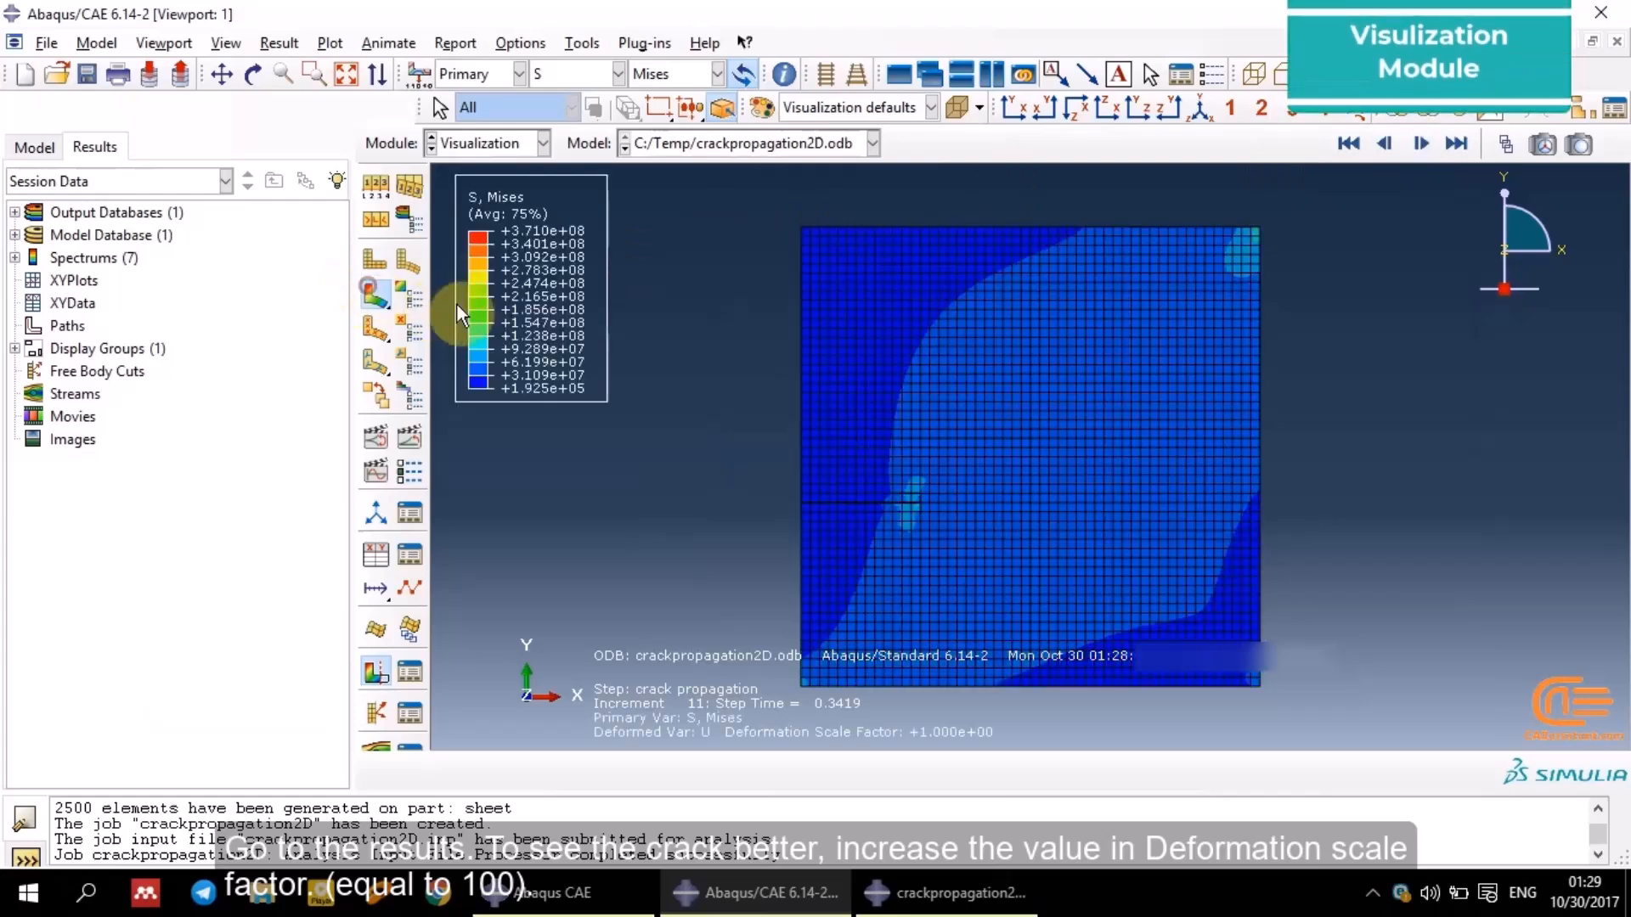
{"action": "left_click", "coordinate": [1459, 142]}
{"action": "left_click", "coordinate": [1461, 141]}
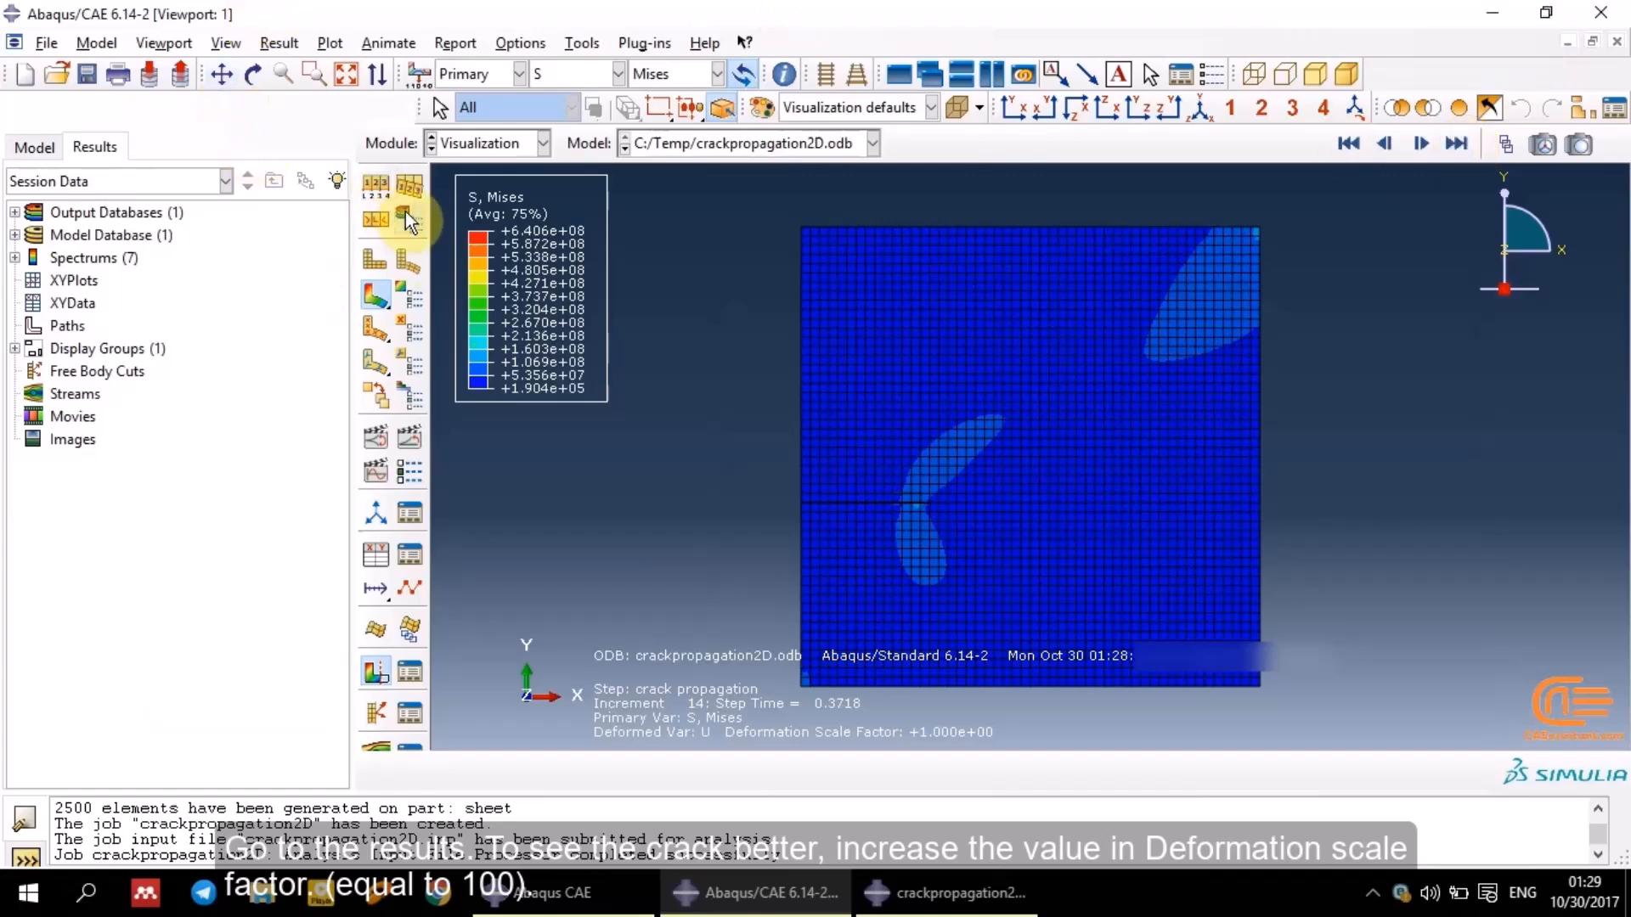
Set the plot's deformation scale factor to a uniform value of 100
{"action": "left_click", "coordinate": [372, 185]}
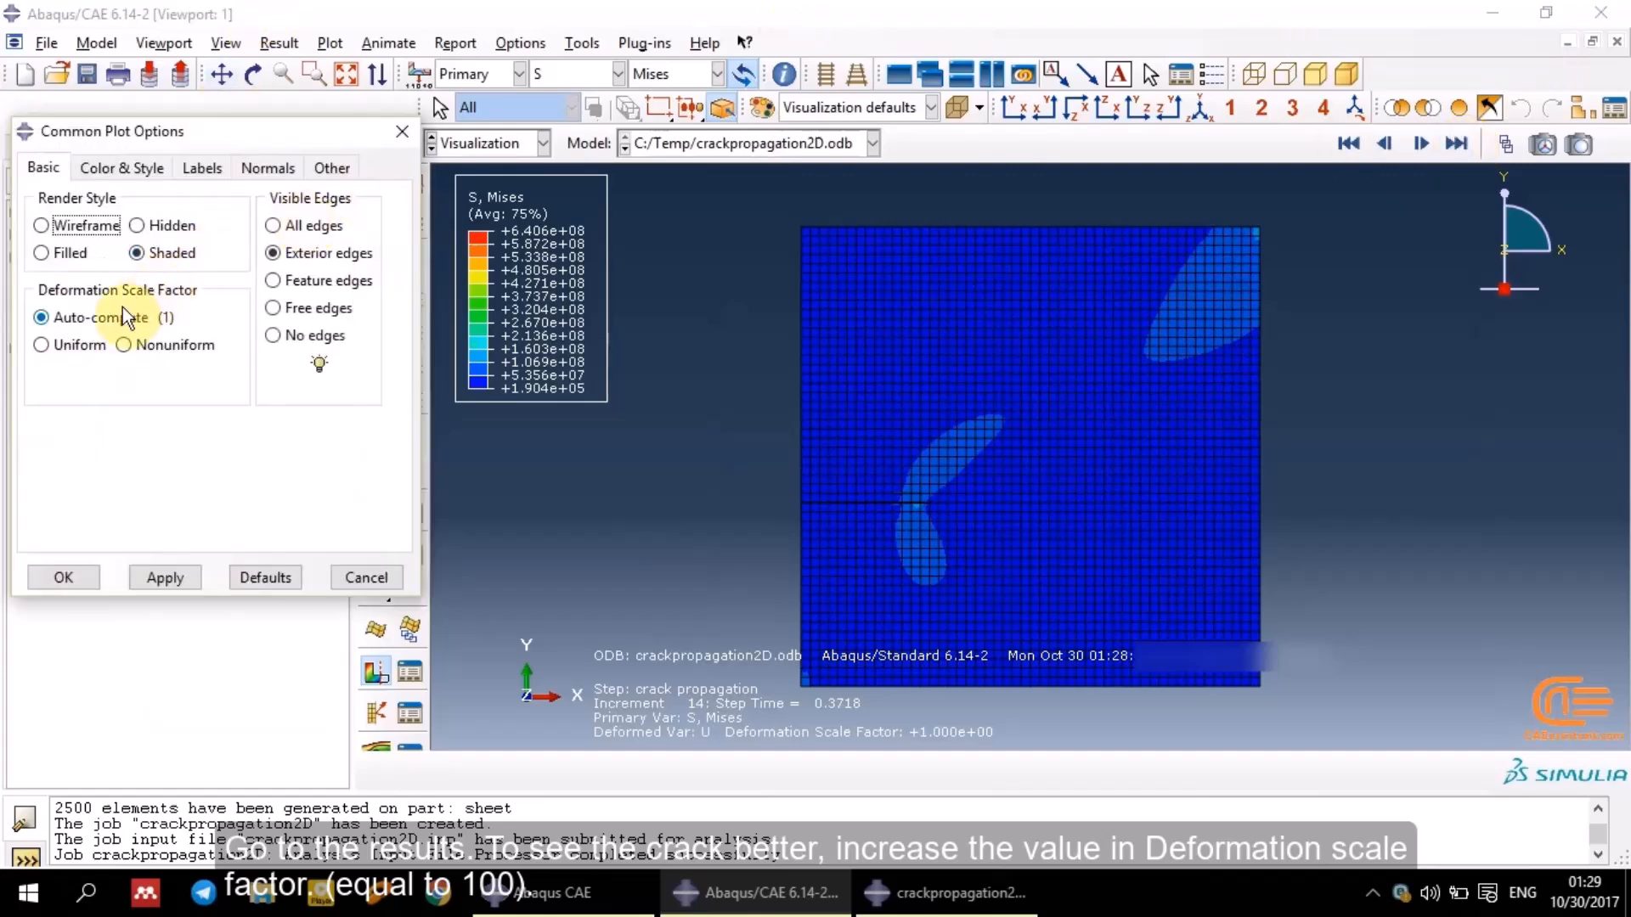
{"action": "left_click", "coordinate": [73, 344]}
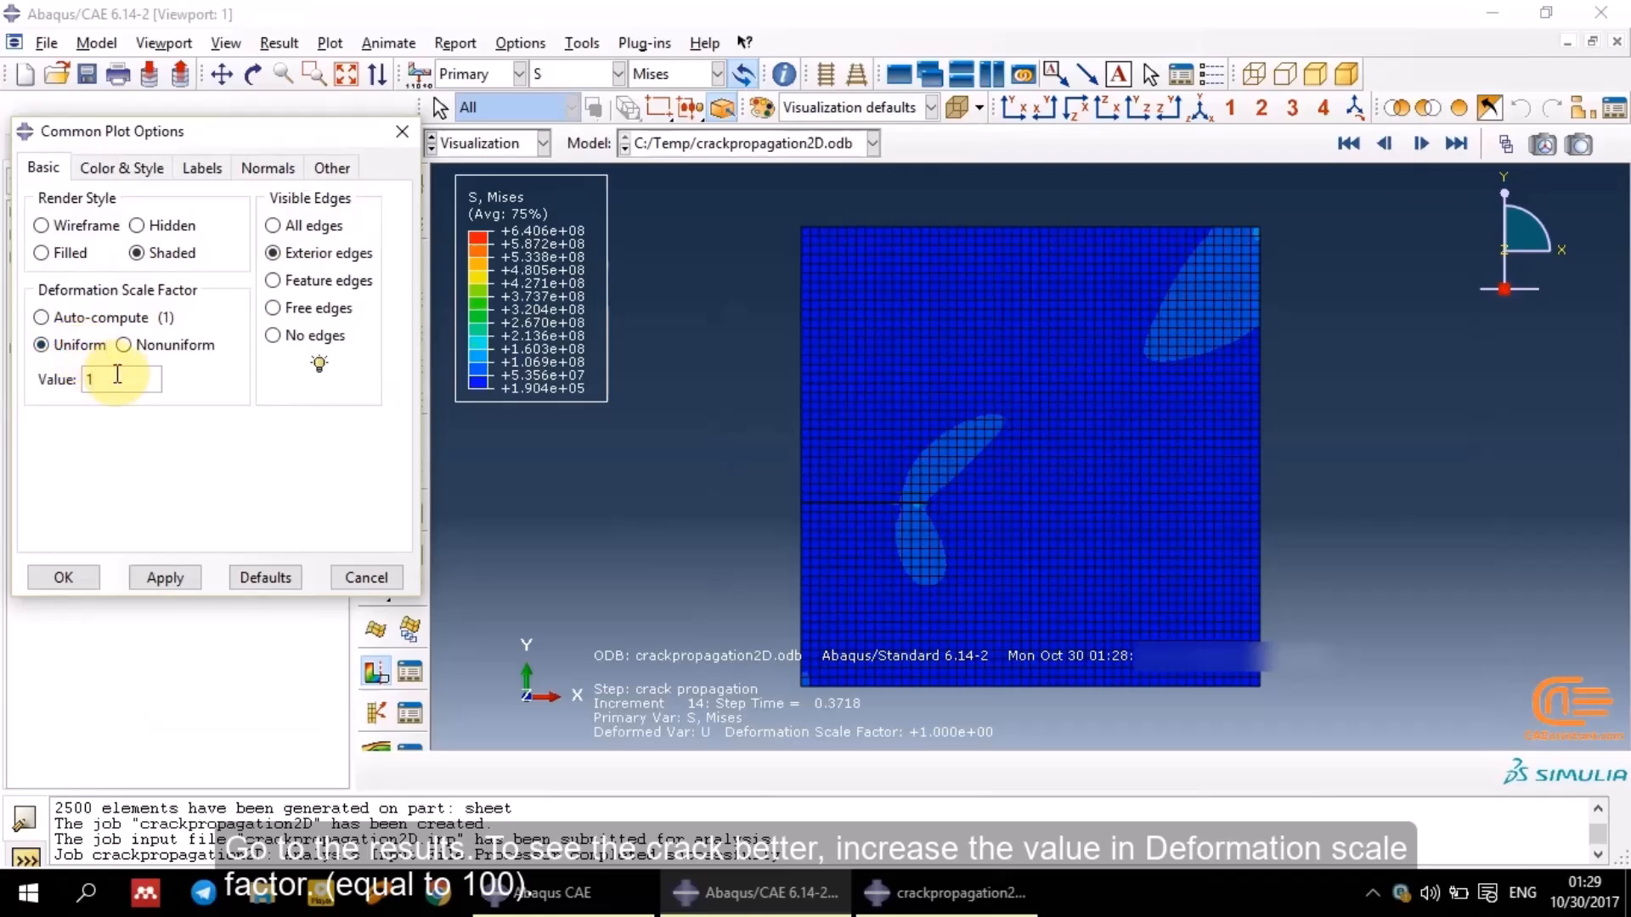
{"action": "type", "text": "00"}
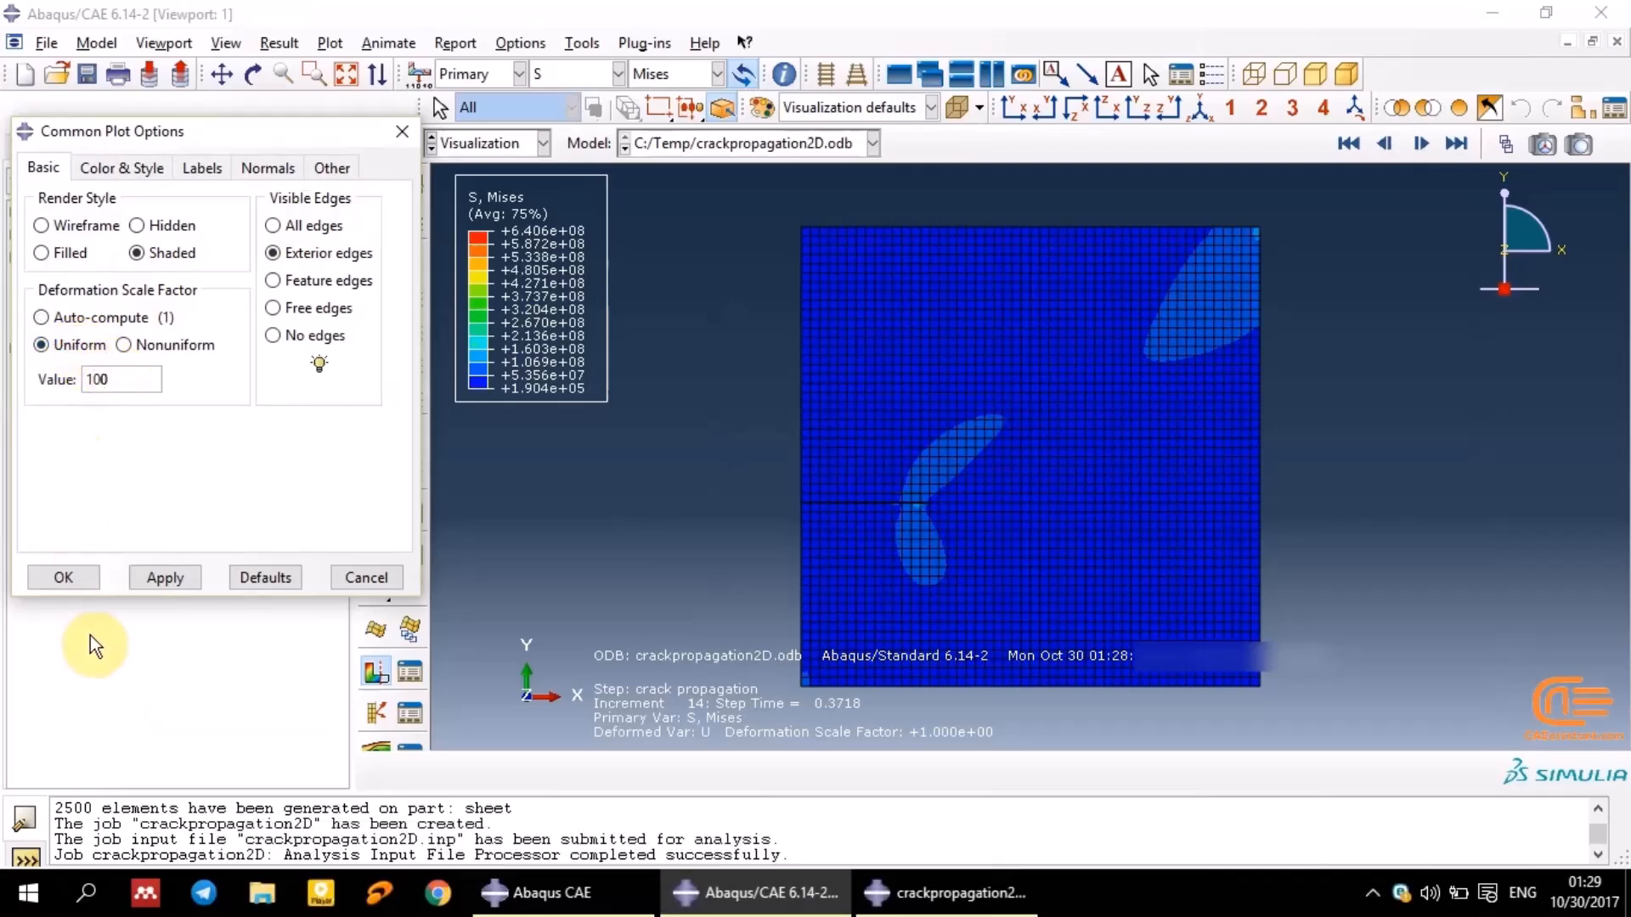
{"action": "left_click", "coordinate": [132, 577]}
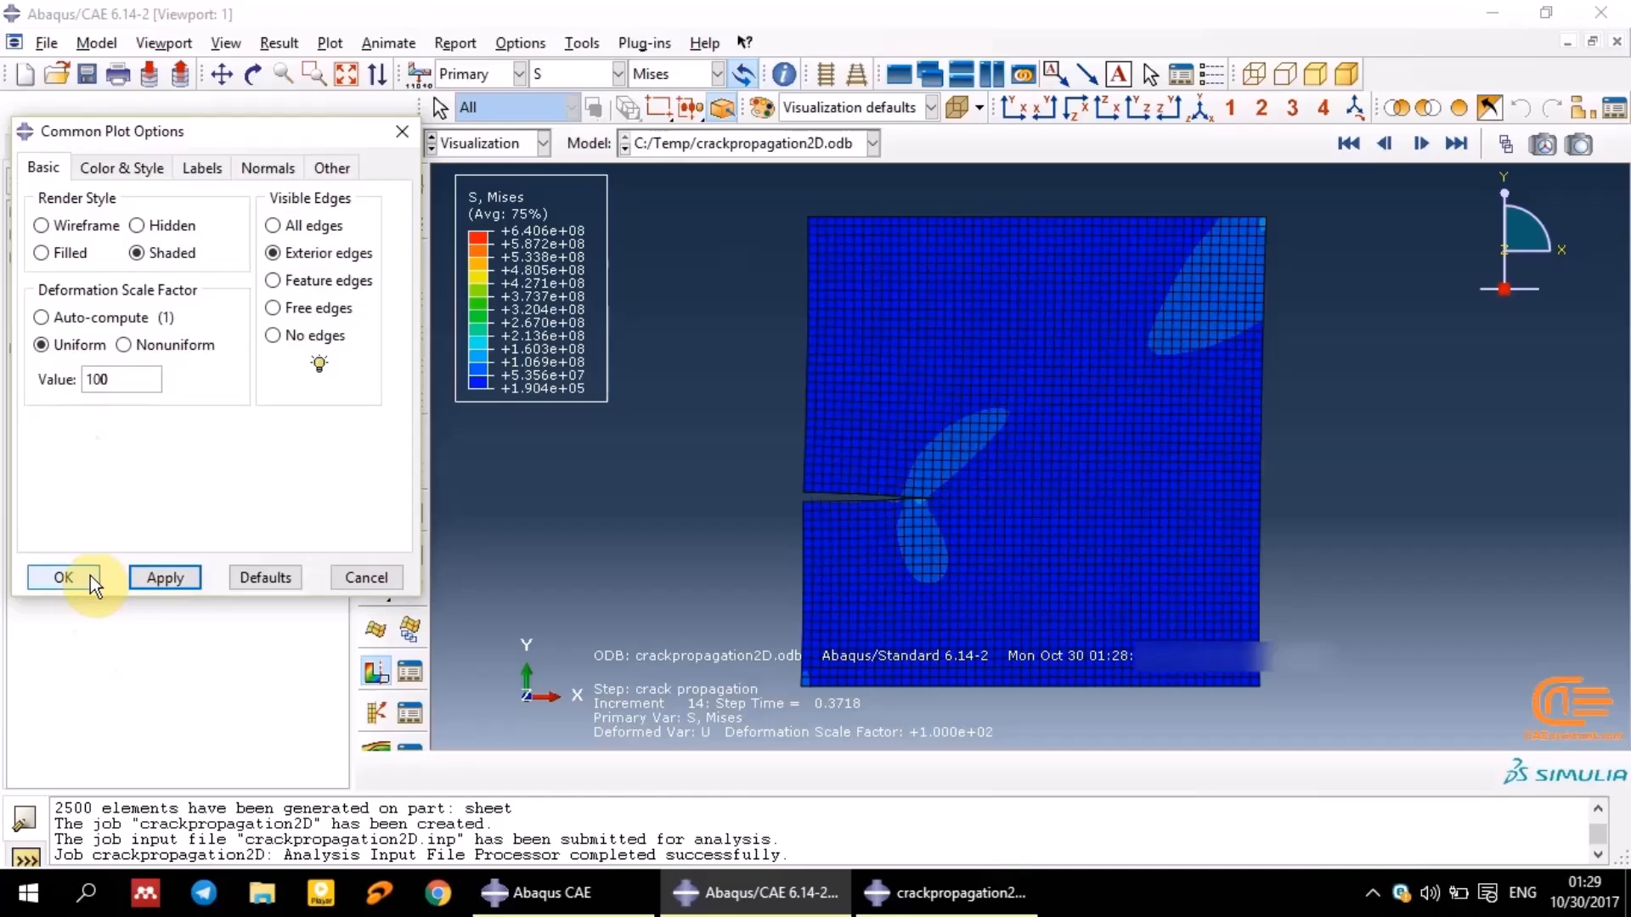
{"action": "left_click", "coordinate": [64, 576]}
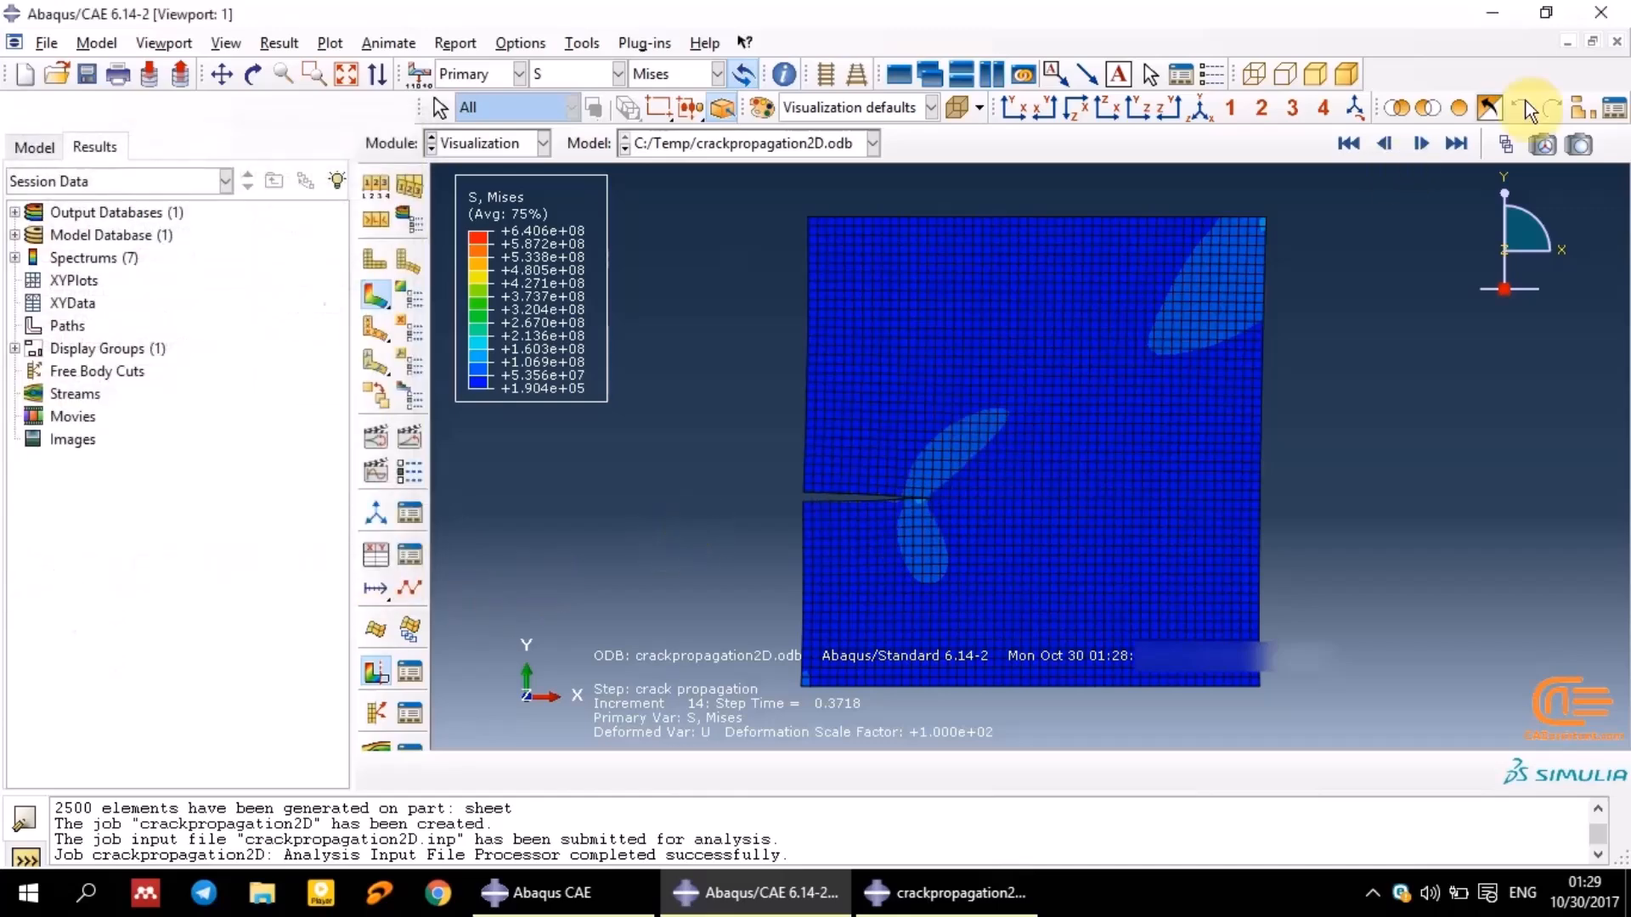
Follow the crack growth in the latest stress frames and check the running job's increments in its monitor
{"action": "left_click", "coordinate": [1453, 149]}
{"action": "left_click", "coordinate": [1452, 149]}
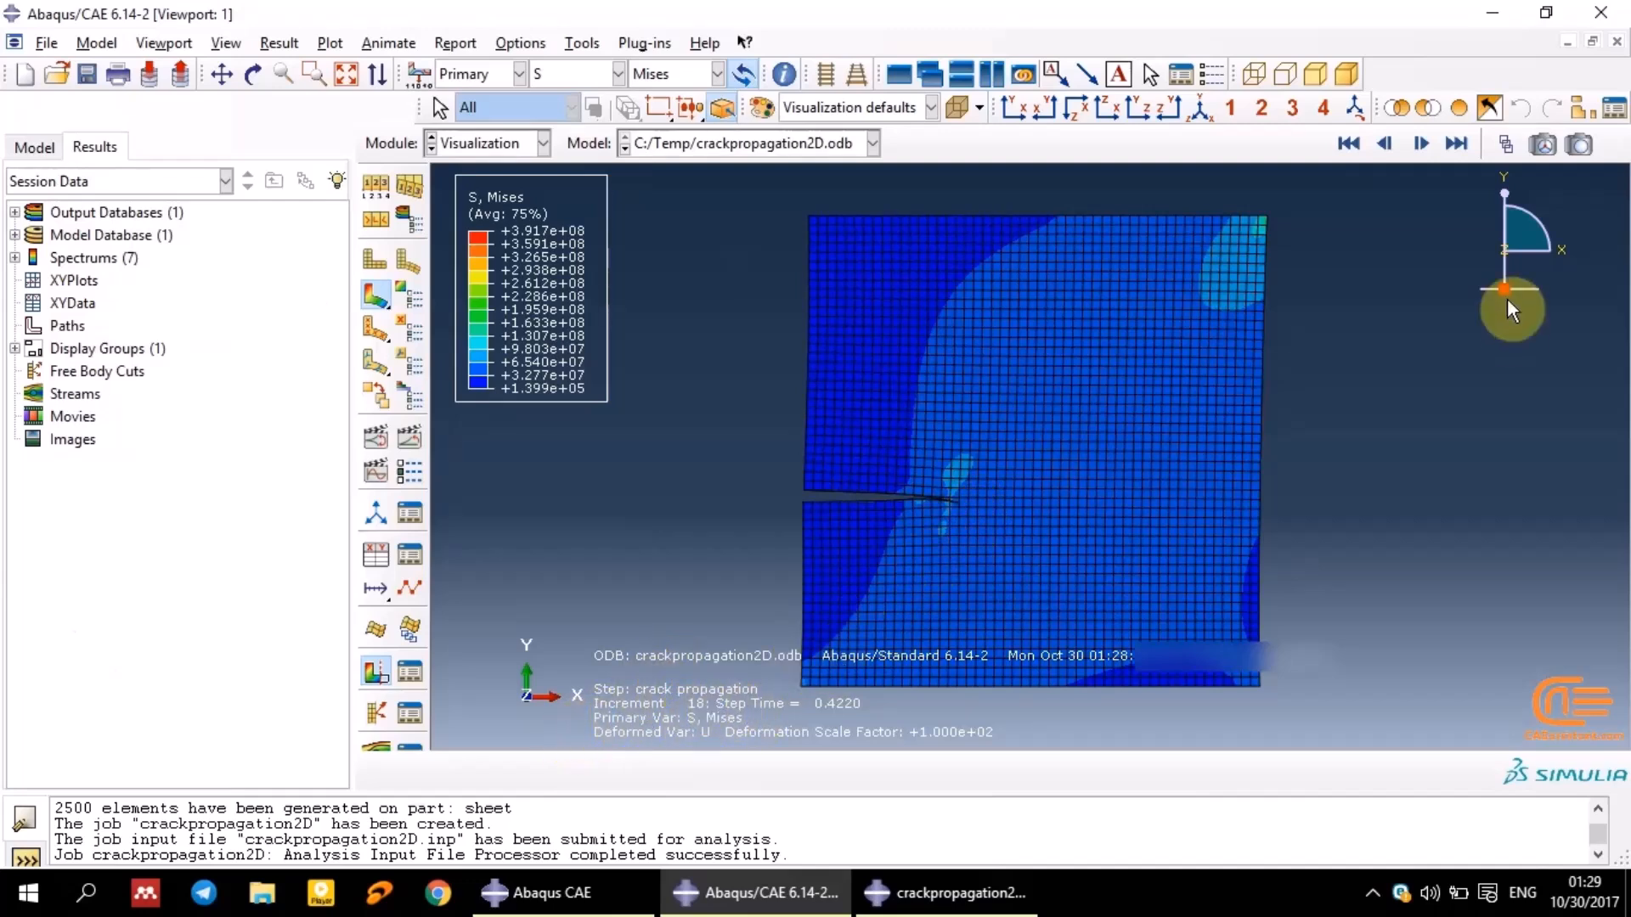
{"action": "left_click", "coordinate": [1452, 145]}
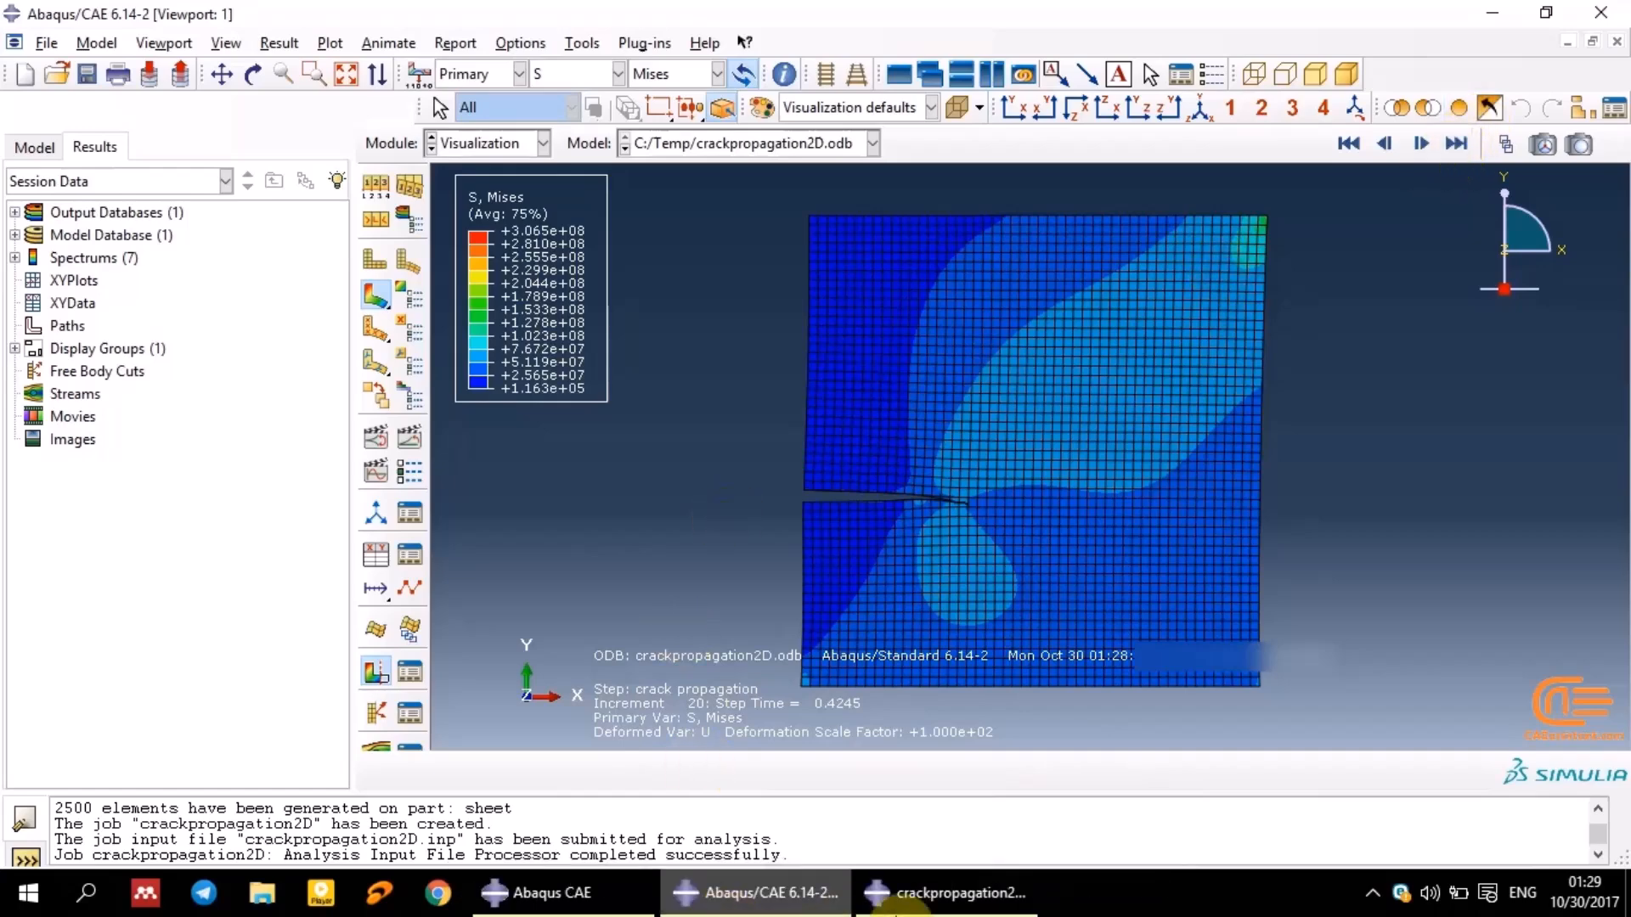
{"action": "left_click", "coordinate": [950, 893]}
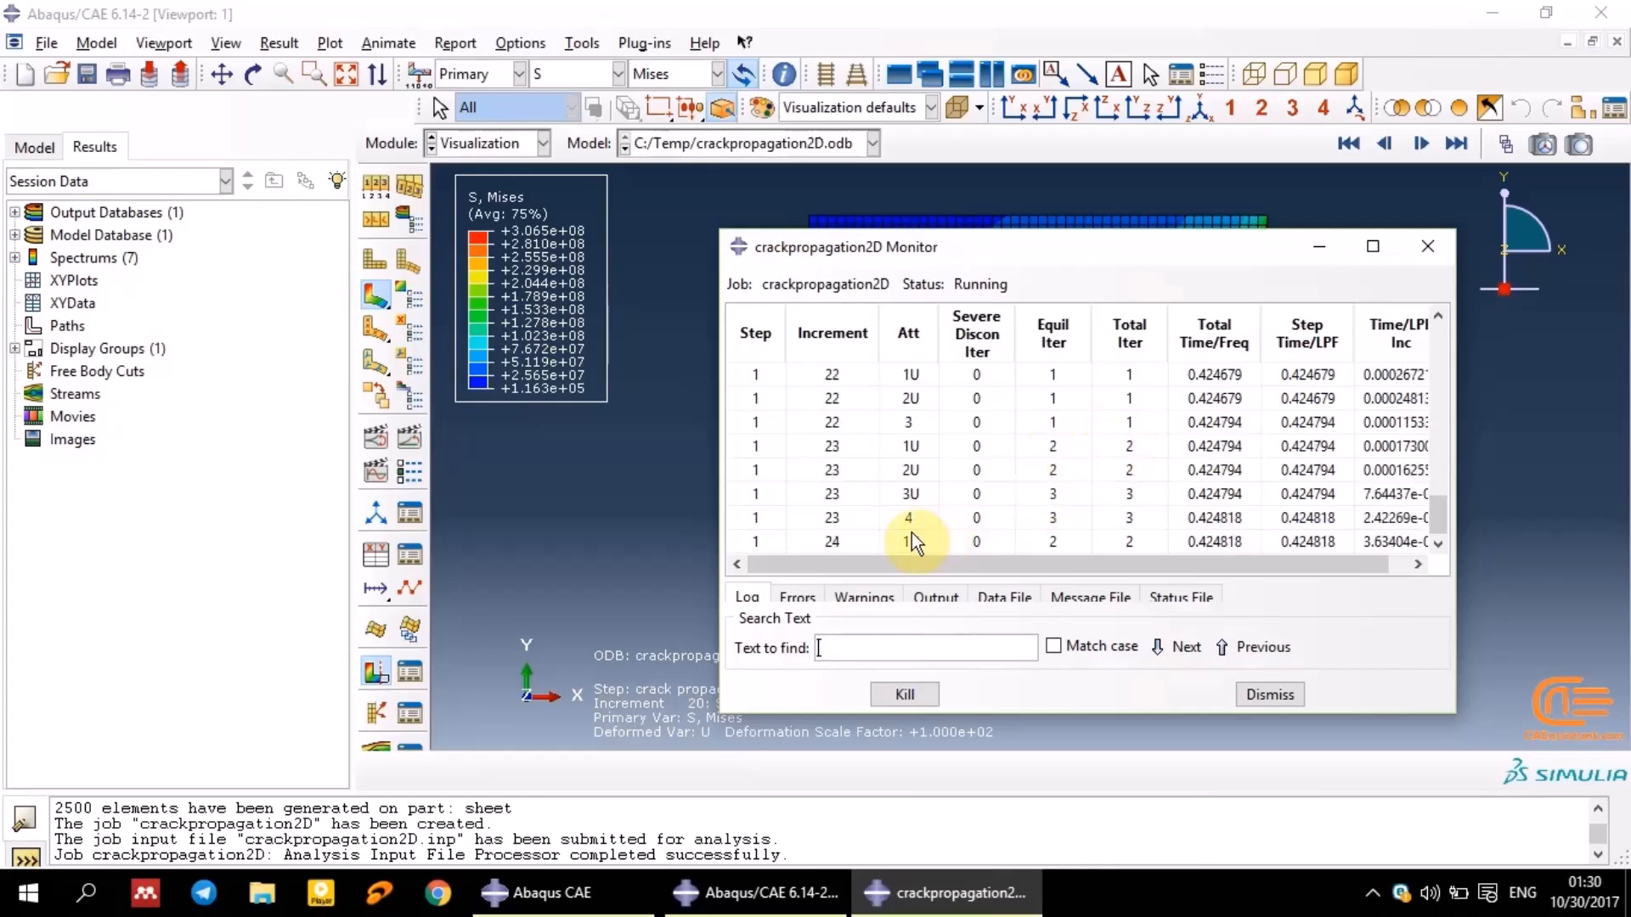
{"action": "left_click", "coordinate": [1297, 235]}
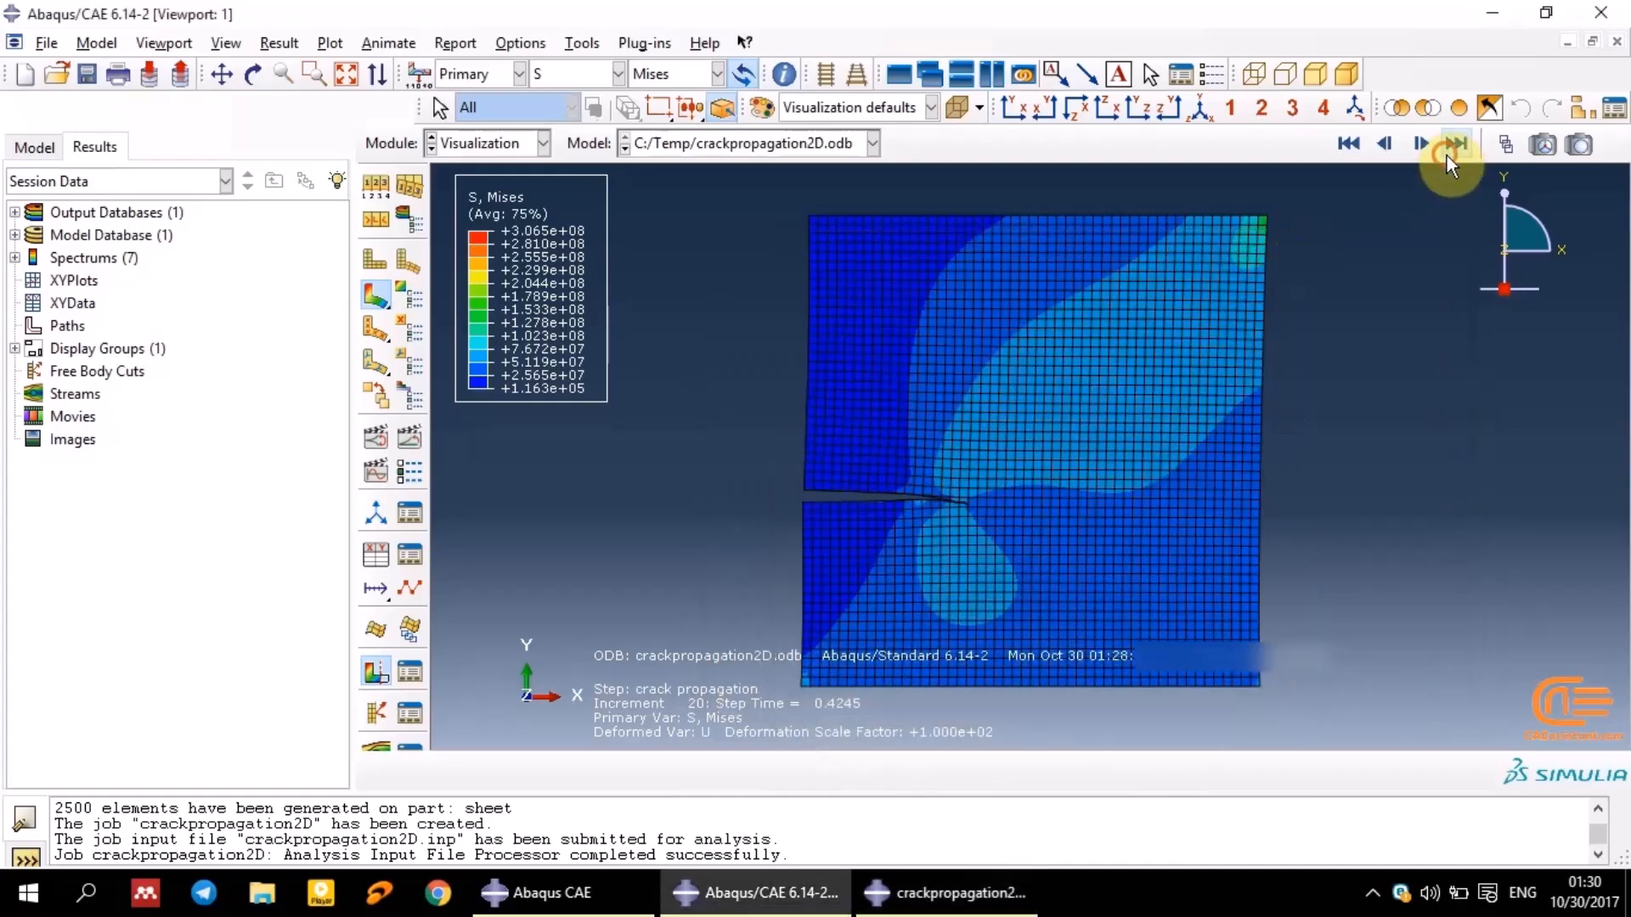
{"action": "left_click", "coordinate": [1447, 150]}
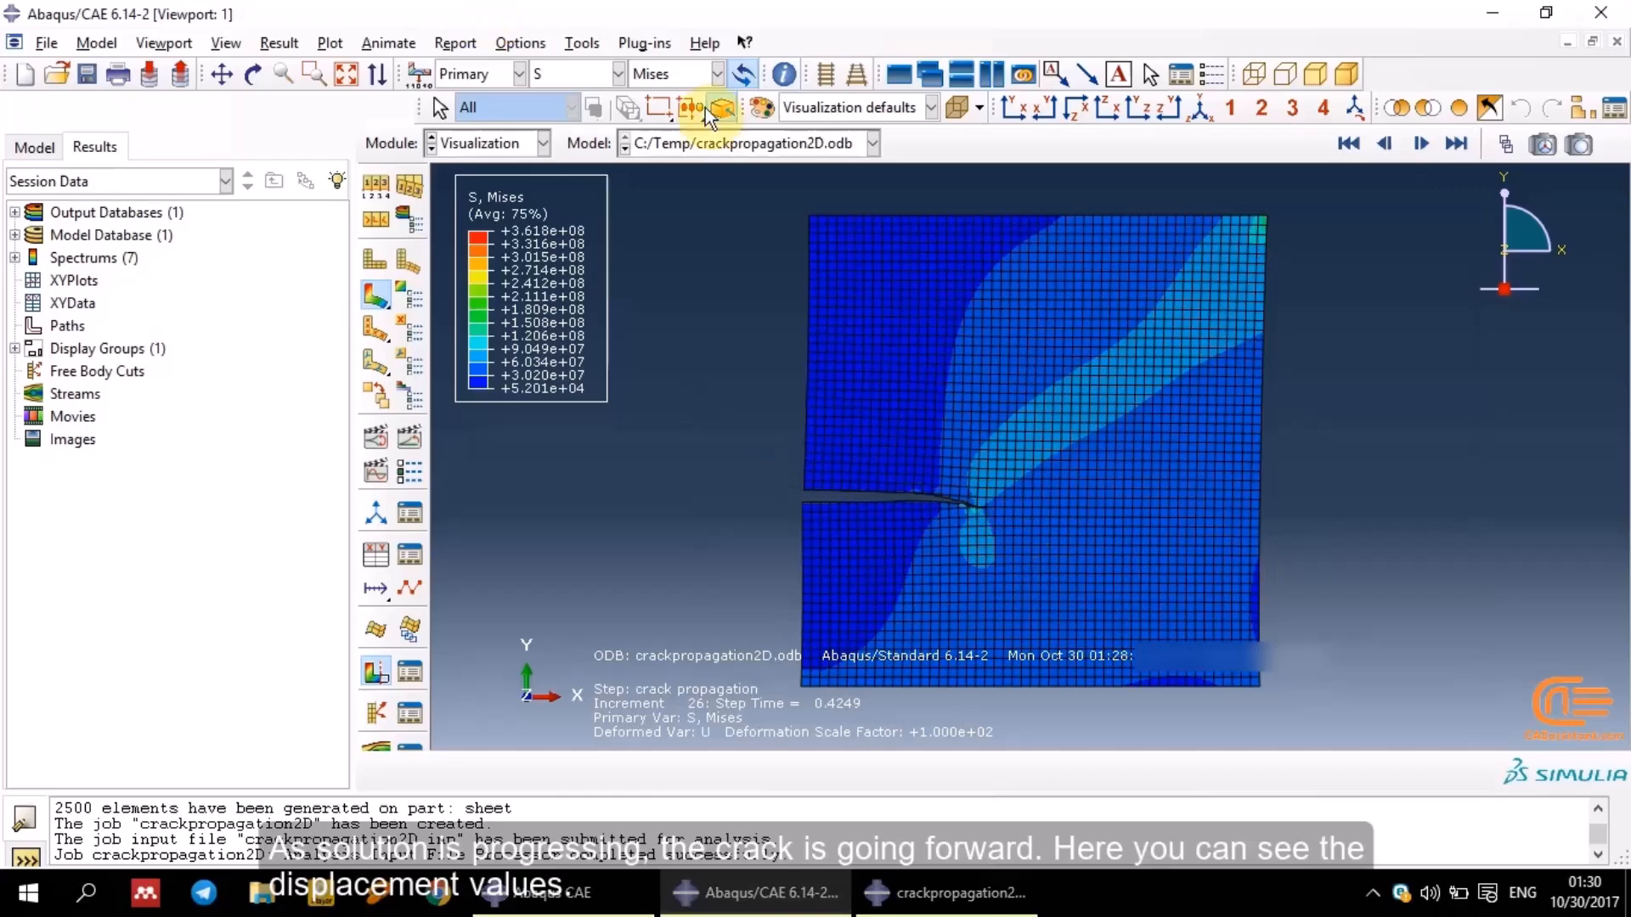
Switch the contour plot to displacement U, Magnitude and show the latest available frame
{"action": "left_click", "coordinate": [581, 75]}
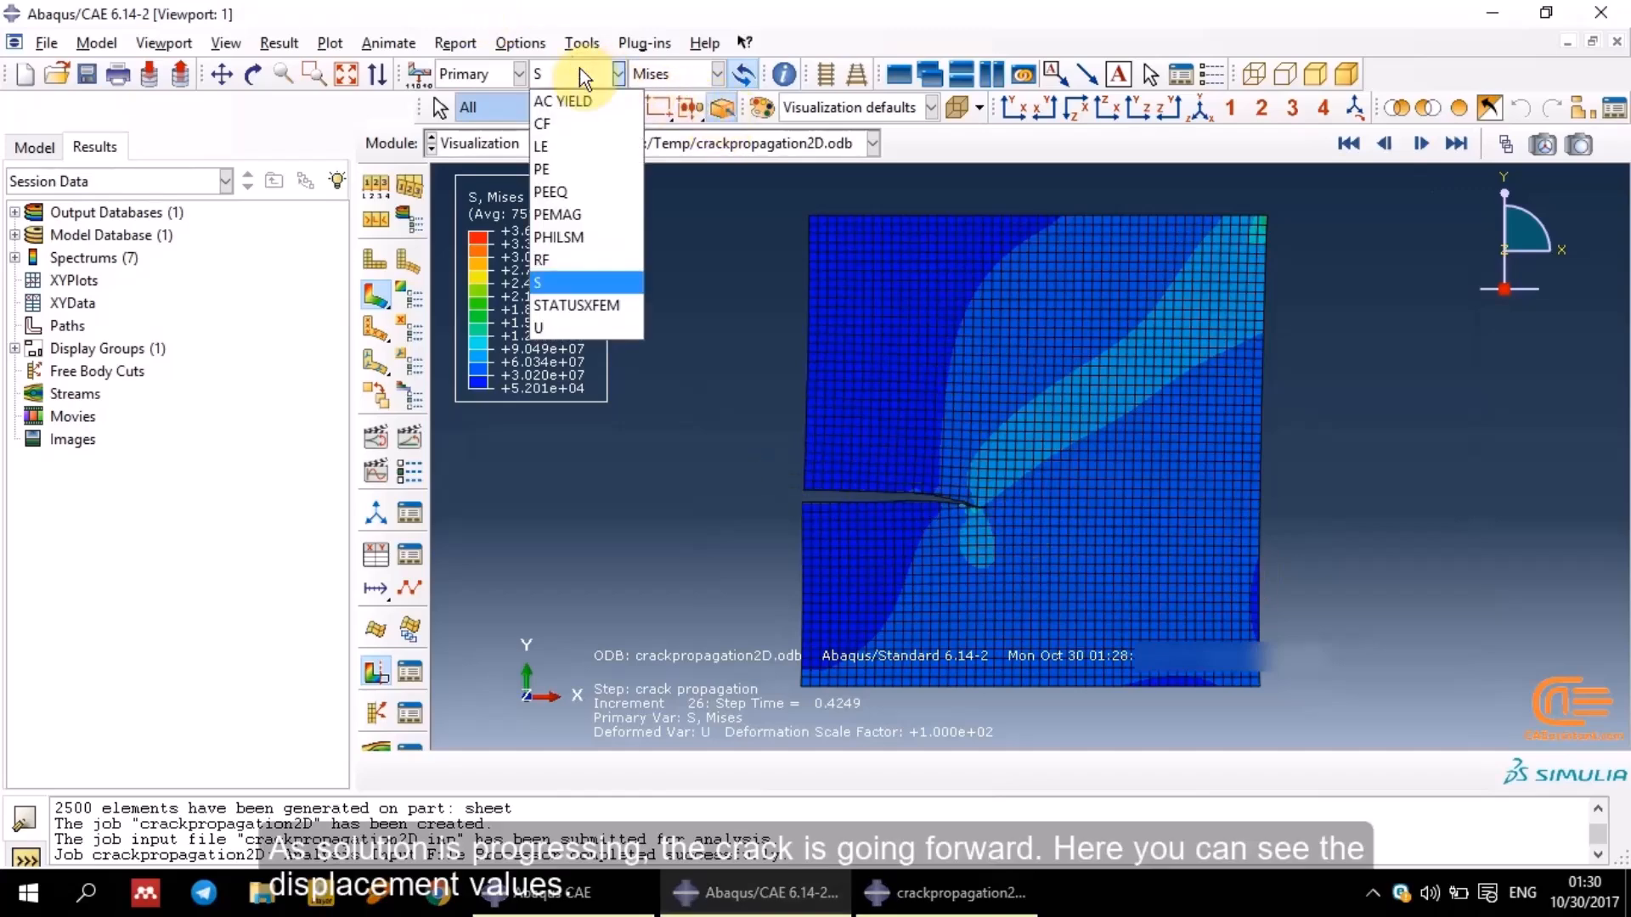
{"action": "left_click", "coordinate": [539, 328]}
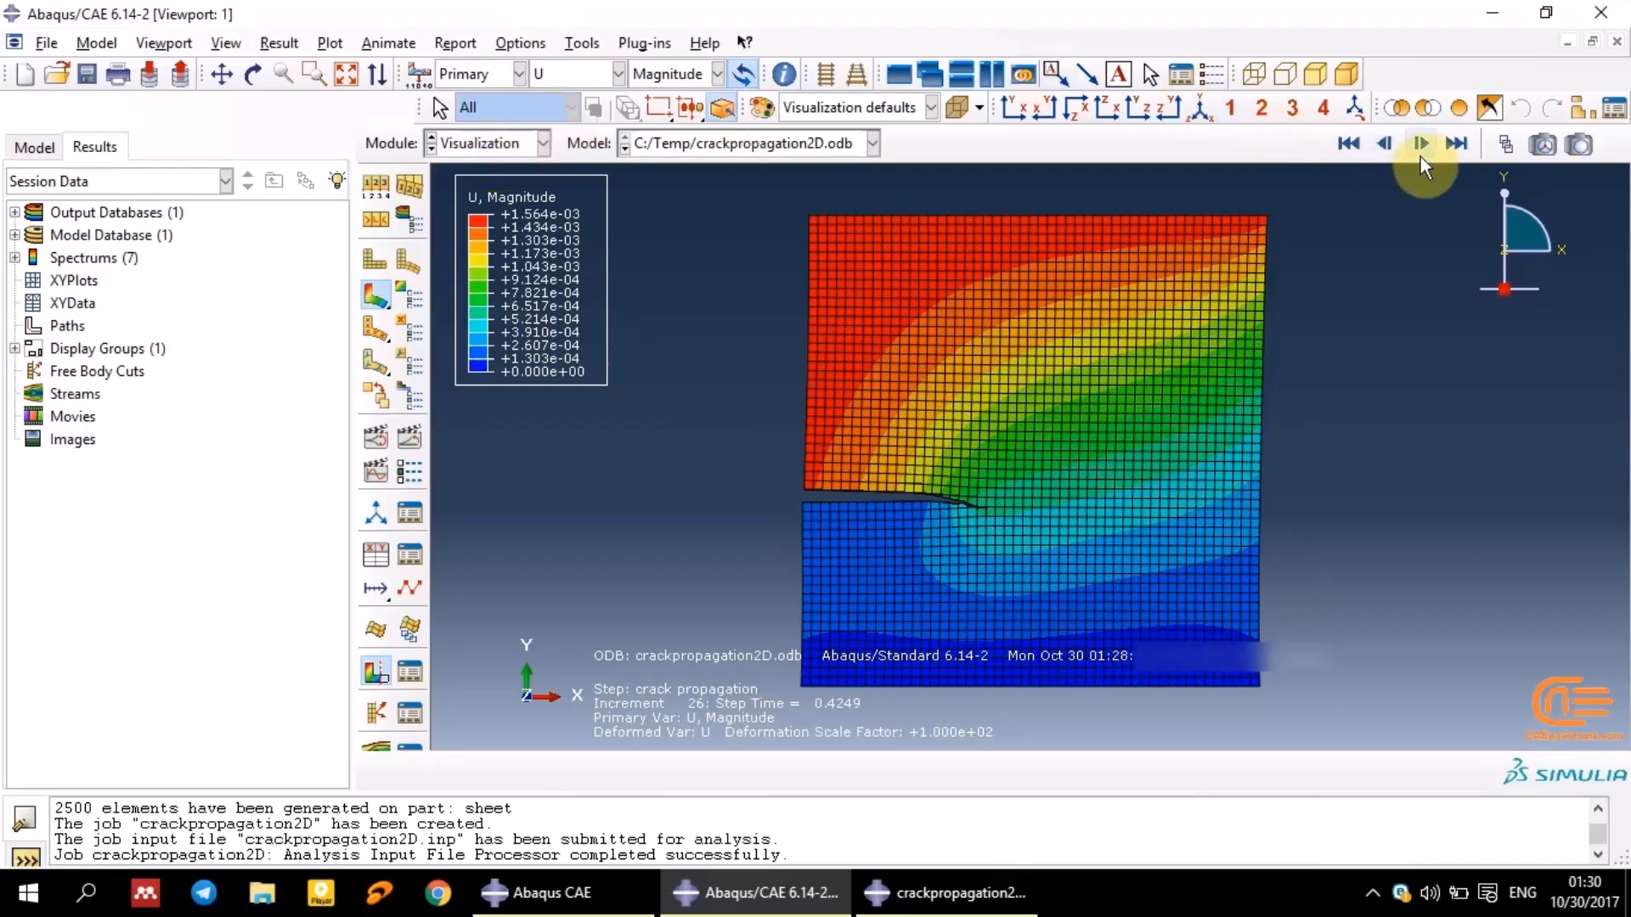
{"action": "left_click", "coordinate": [1466, 150]}
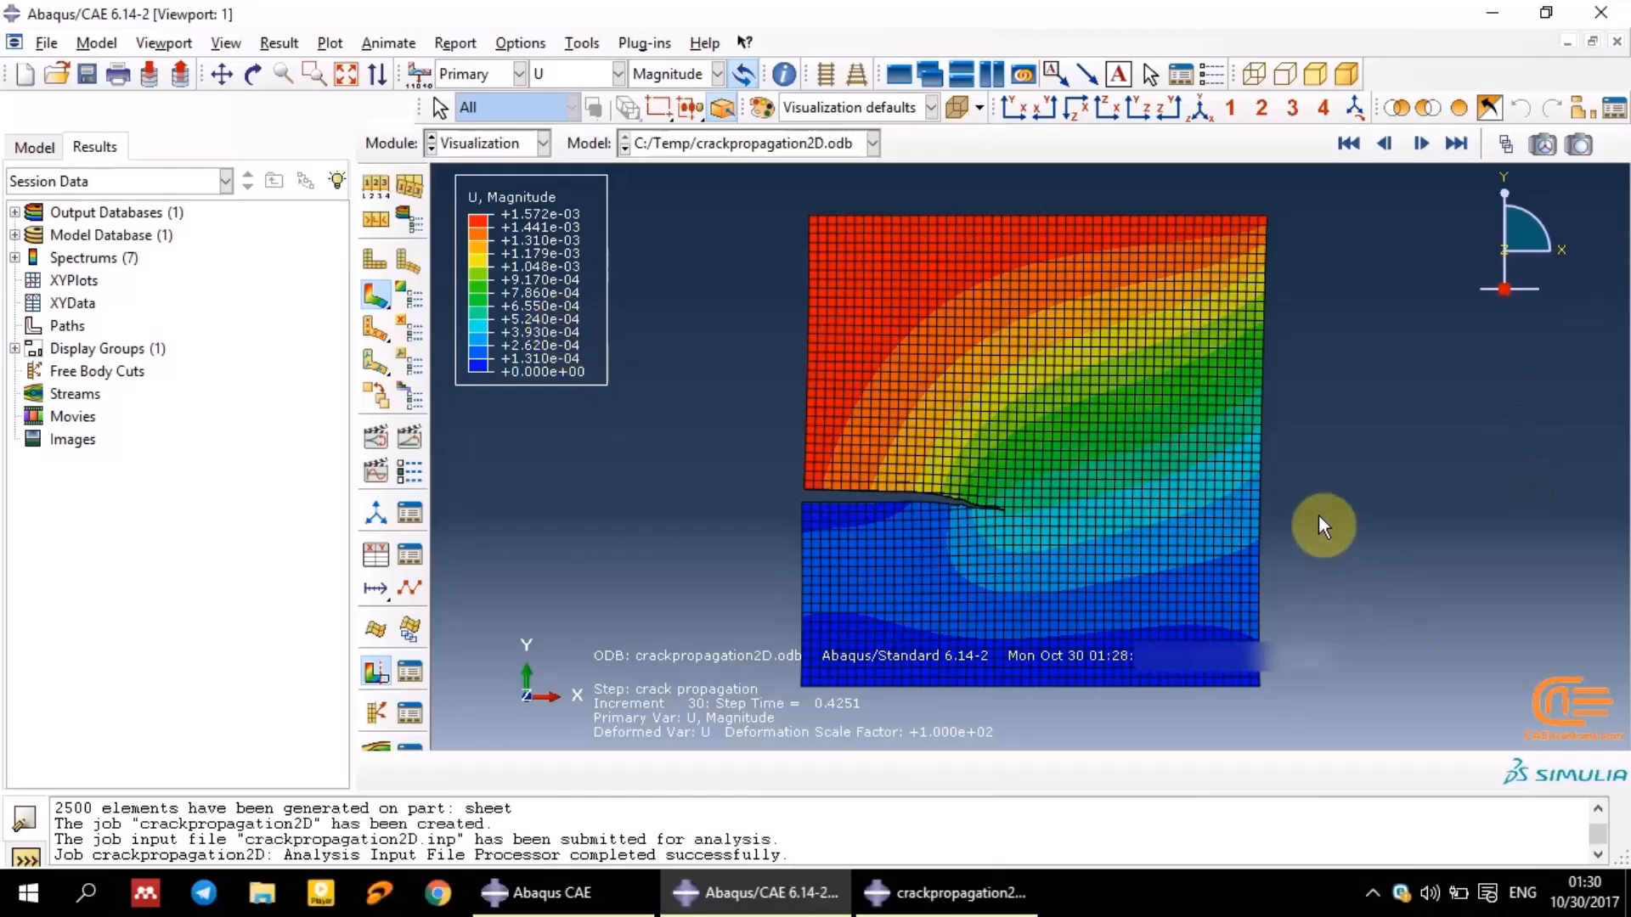
Follow the crack growth in the displacement magnitude plot by refreshing it to the latest available frame
{"action": "left_click", "coordinate": [1447, 141]}
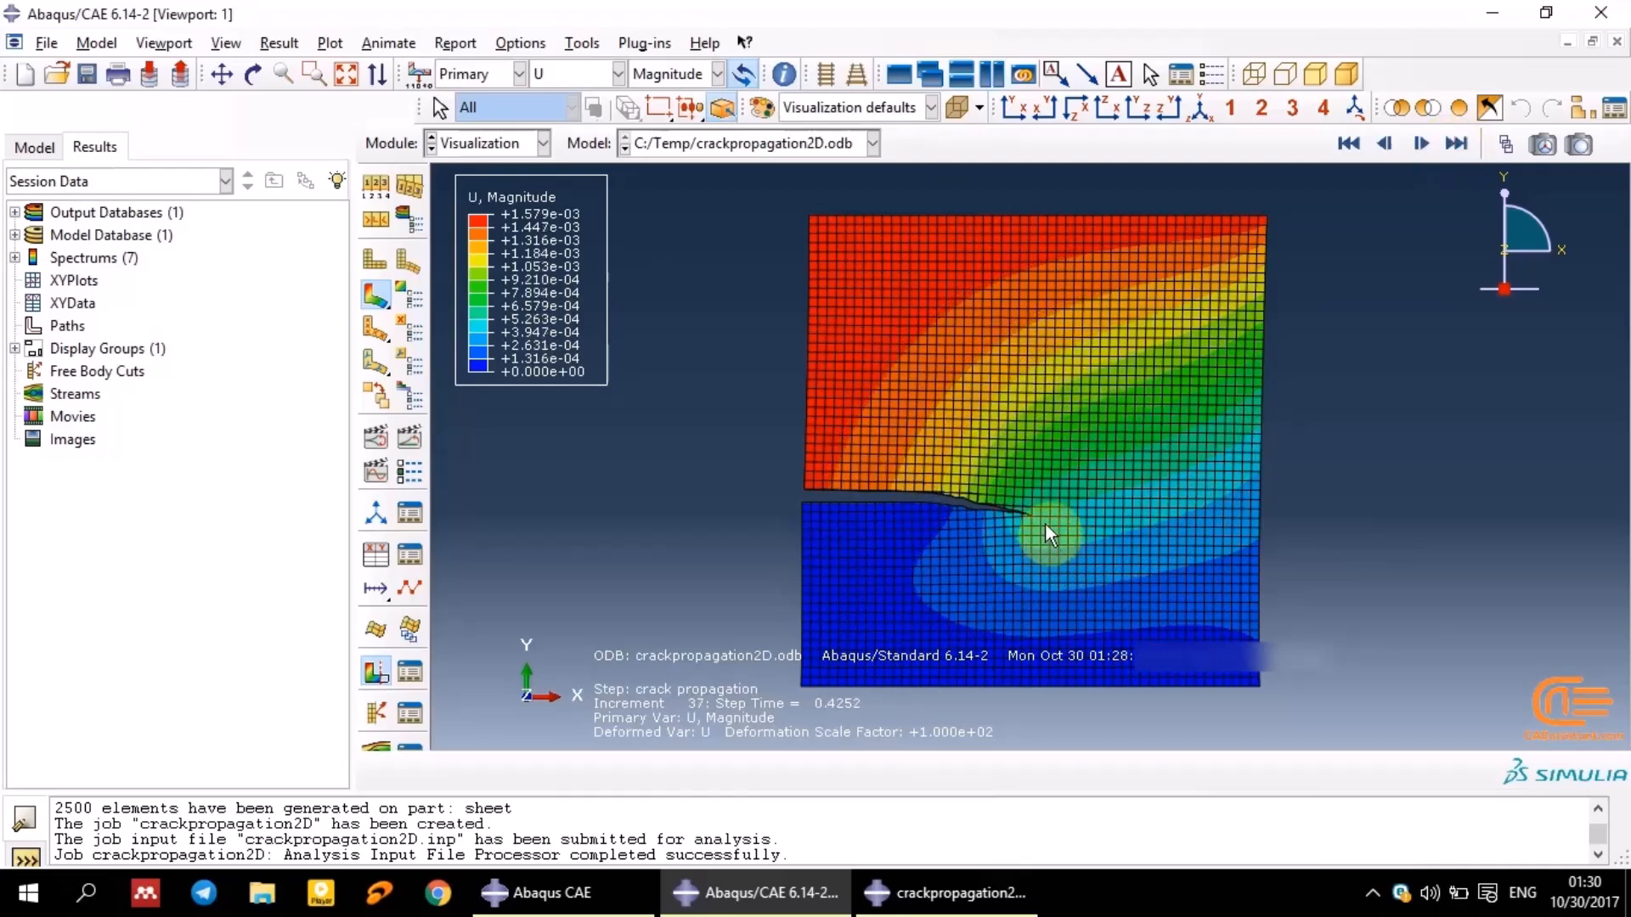
{"action": "left_click", "coordinate": [1456, 144]}
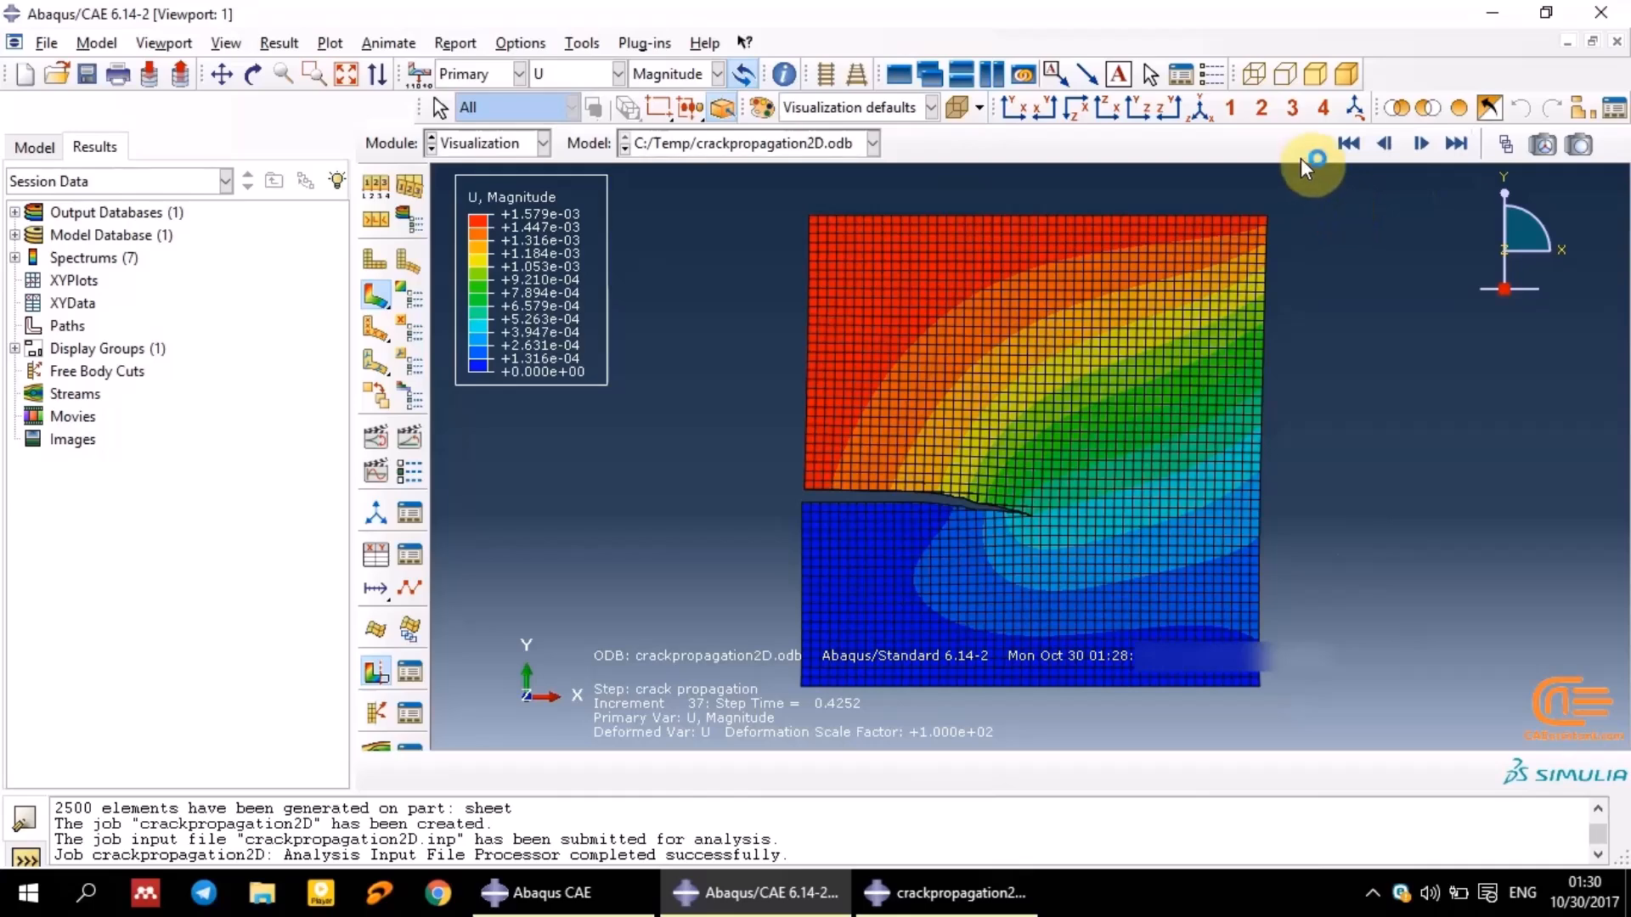
{"action": "left_click", "coordinate": [1448, 151]}
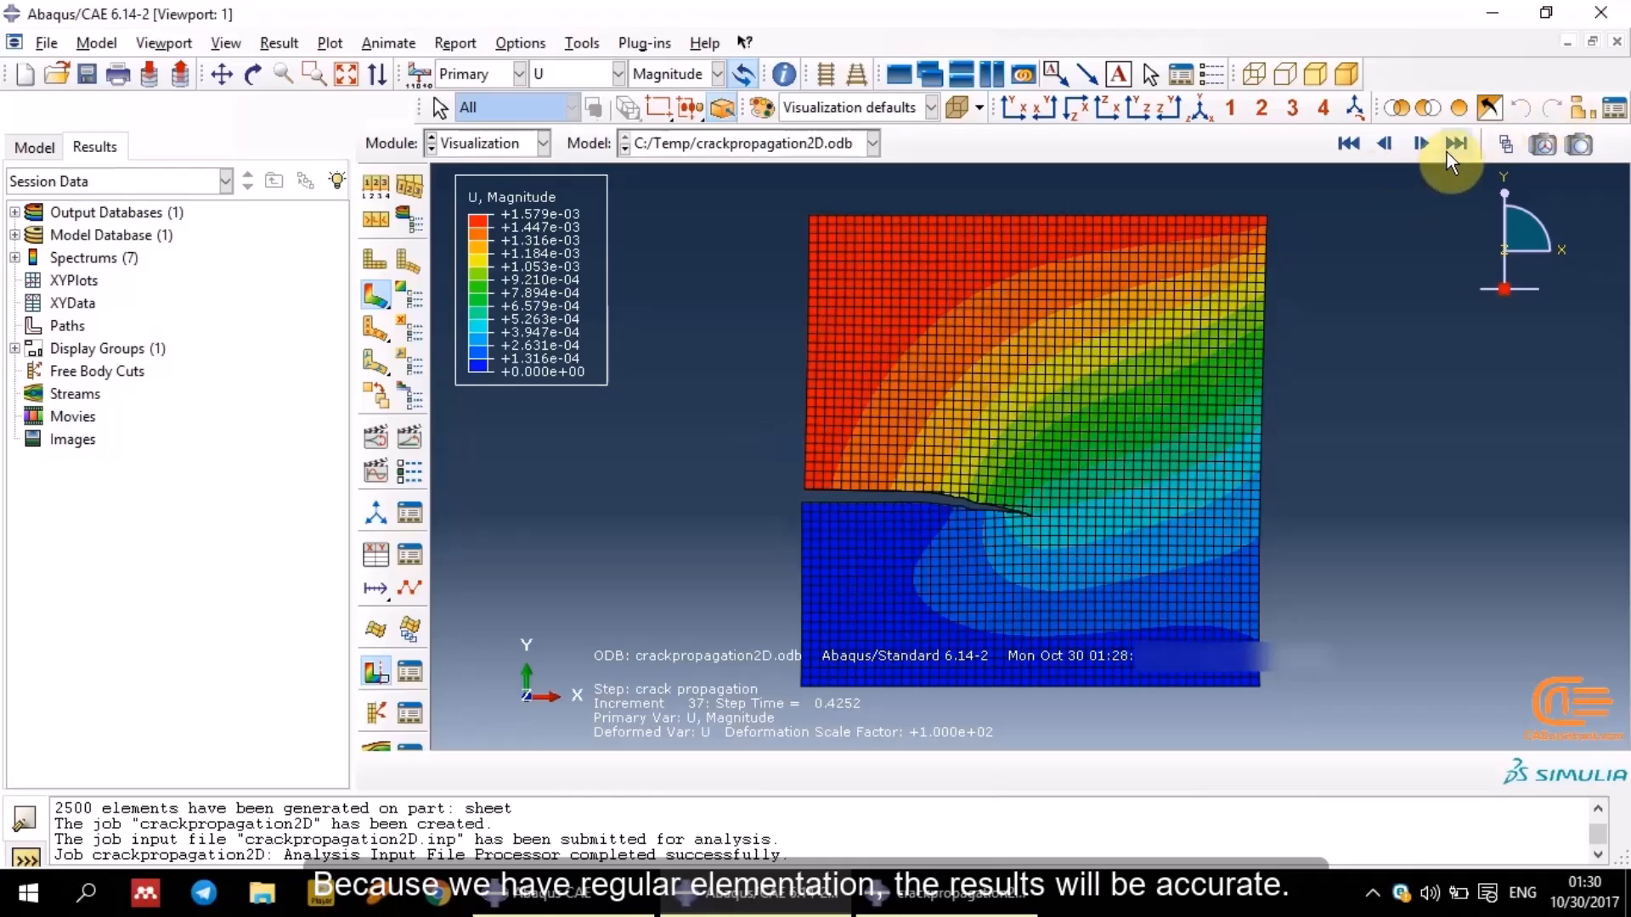
{"action": "left_click", "coordinate": [1447, 148]}
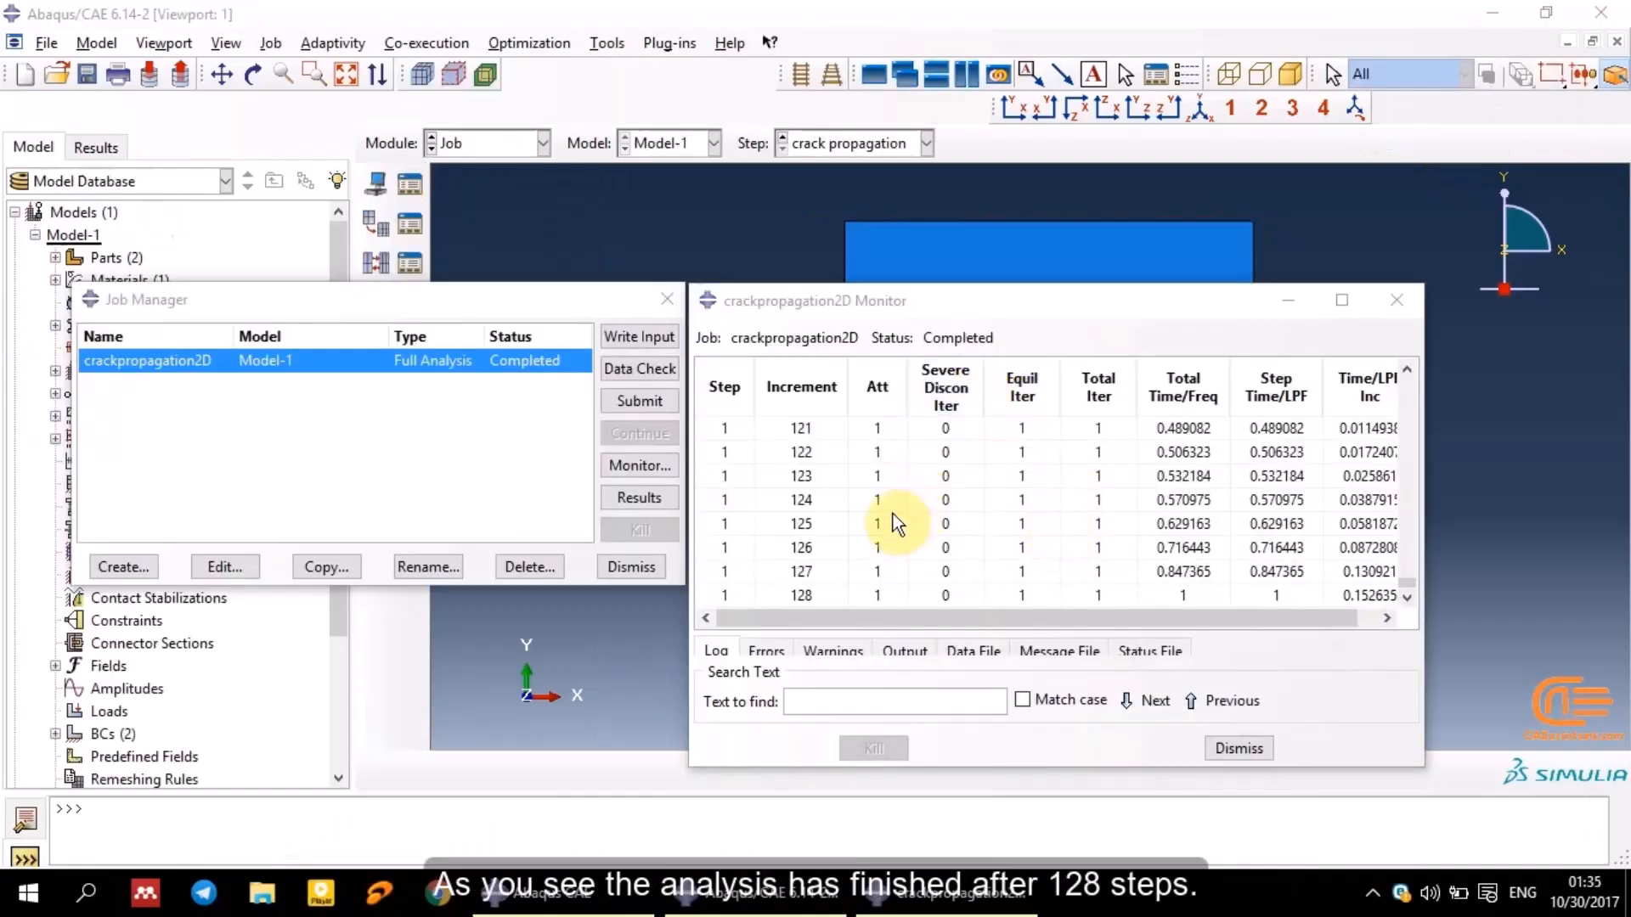
Examine the attempts and iterations of the last increments in the crackpropagation2D job monitor, and minimize the monitor
{"action": "scroll", "coordinate": [849, 544], "scroll_direction": "up", "scroll_amount": 2}
{"action": "scroll", "coordinate": [844, 536], "scroll_direction": "down", "scroll_amount": 2}
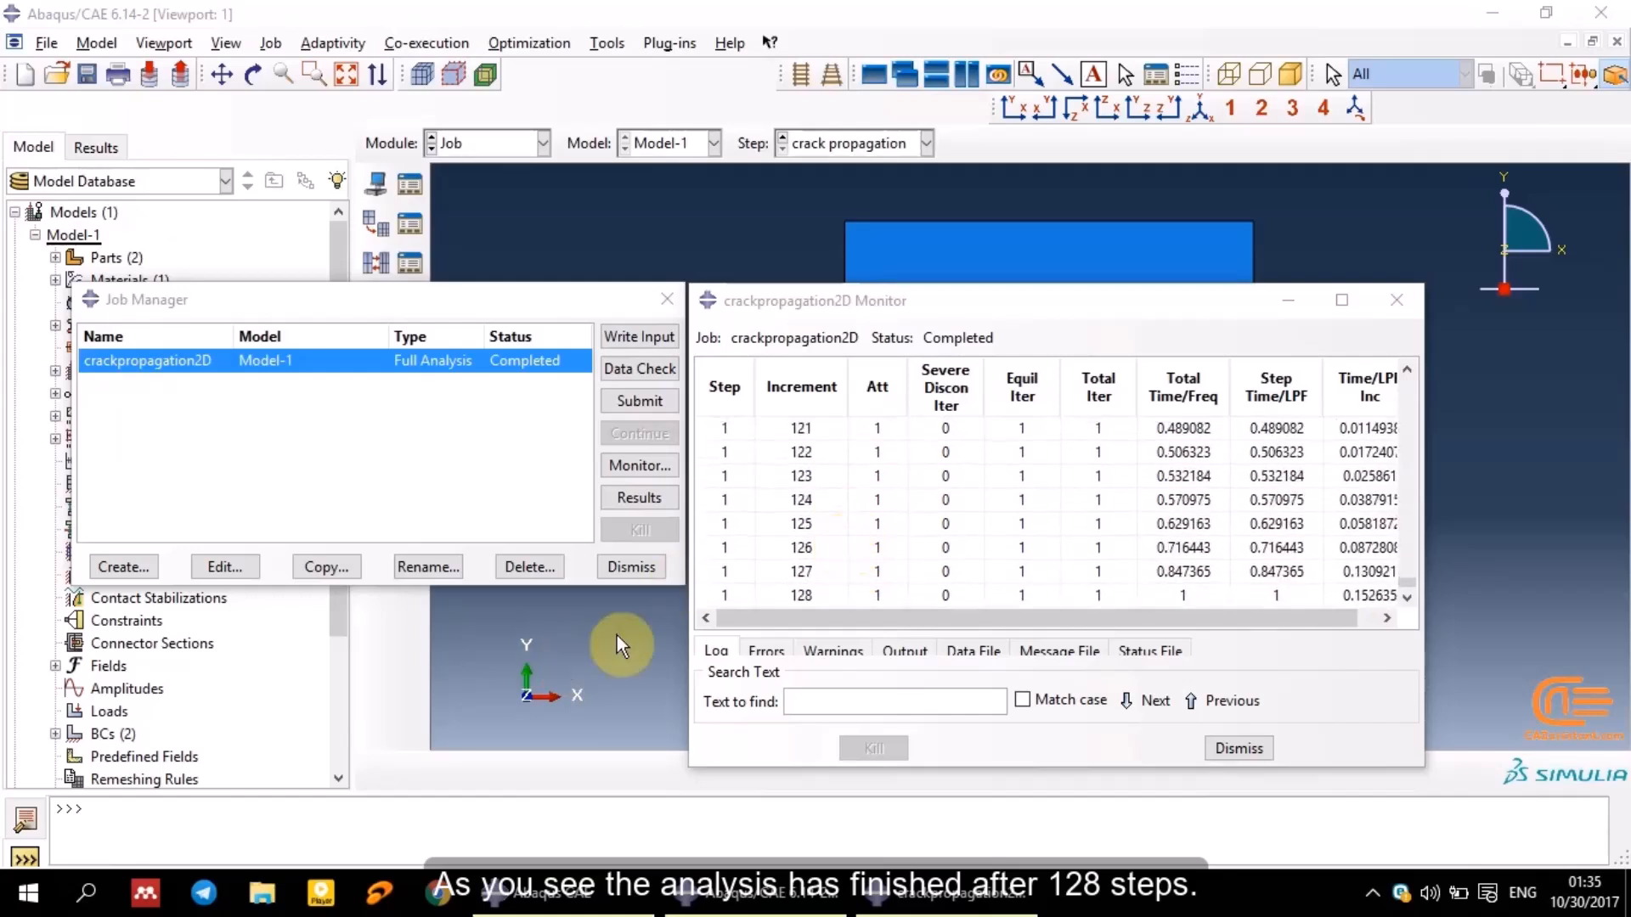
{"action": "scroll", "coordinate": [843, 572], "scroll_direction": "up", "scroll_amount": 10}
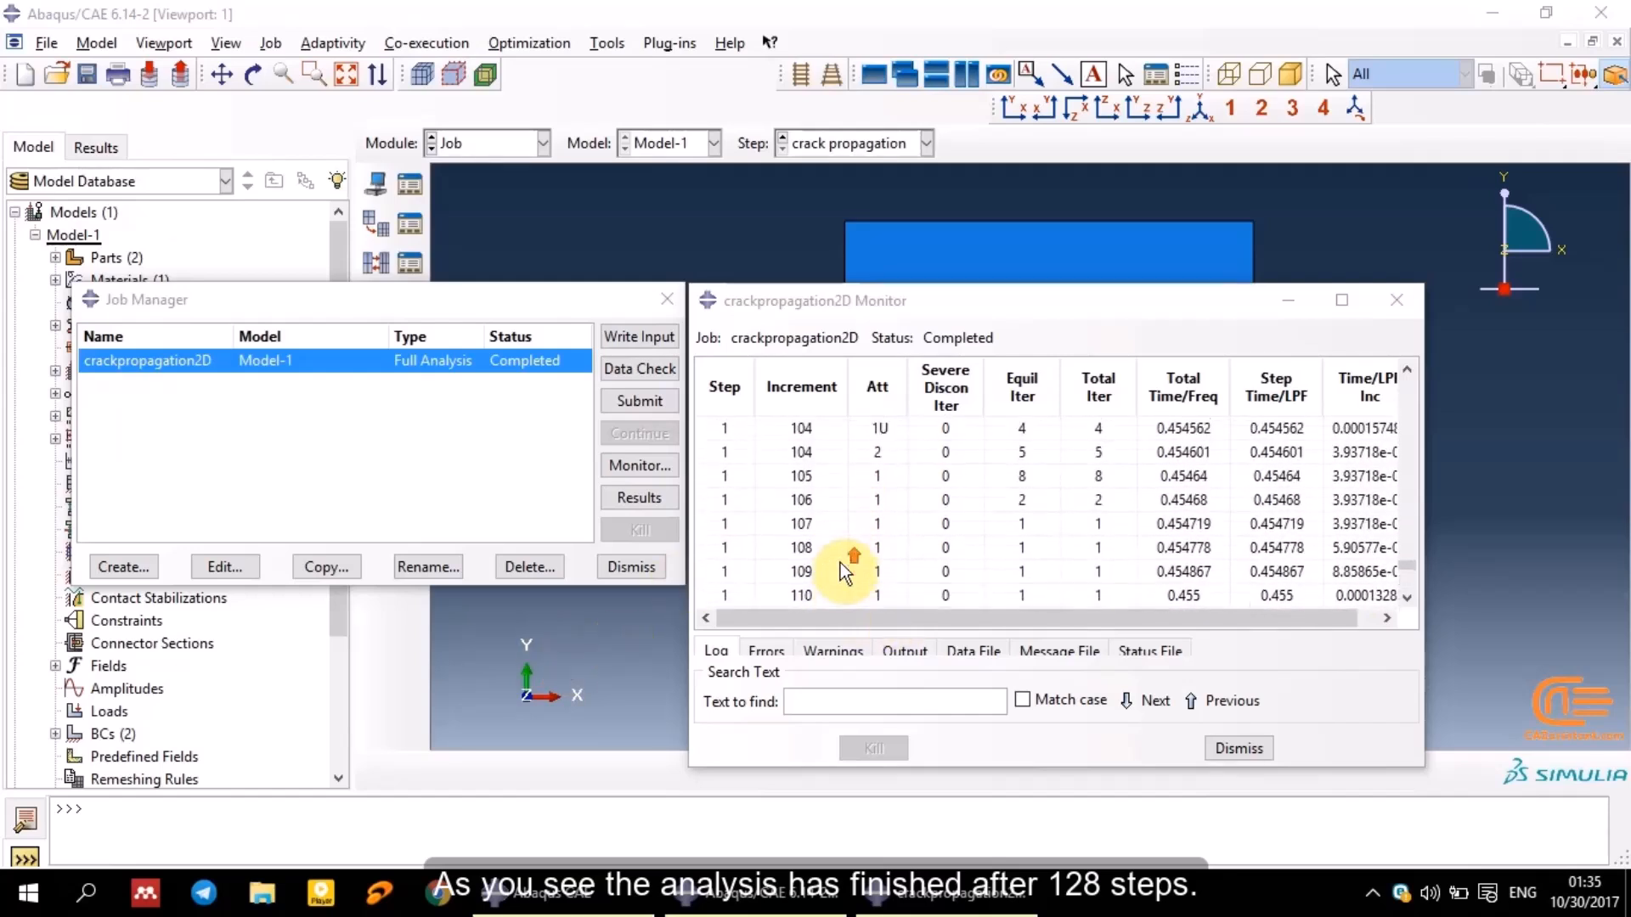
{"action": "scroll", "coordinate": [839, 562], "scroll_direction": "up", "scroll_amount": 2}
{"action": "scroll", "coordinate": [828, 554], "scroll_direction": "down", "scroll_amount": 6}
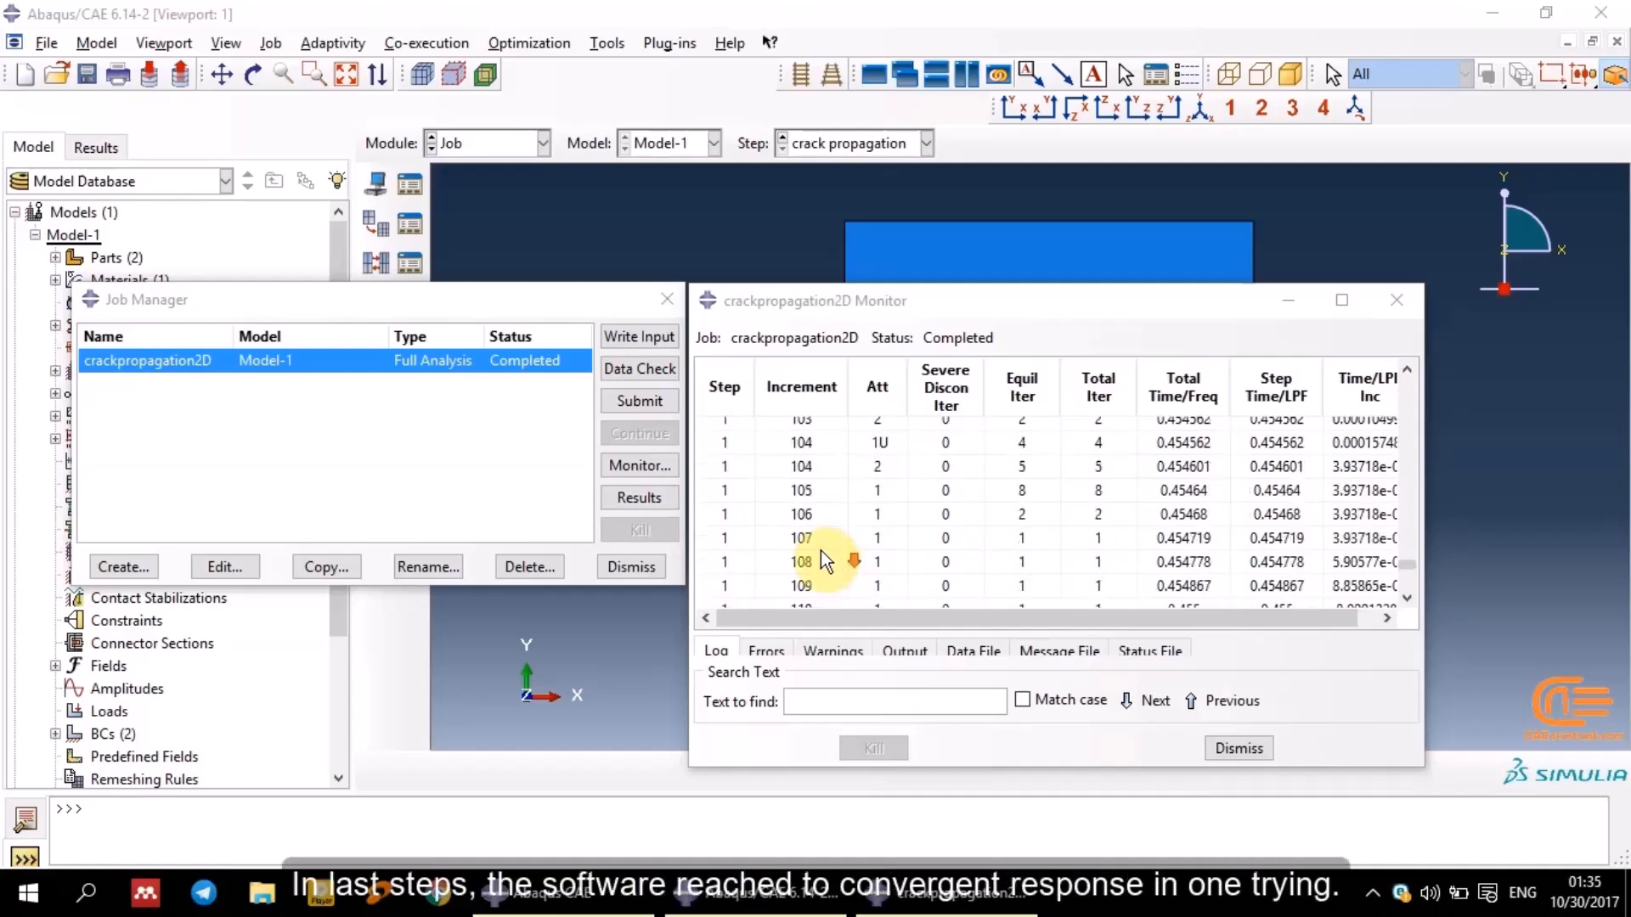
{"action": "scroll", "coordinate": [856, 467], "scroll_direction": "up", "scroll_amount": 3}
{"action": "scroll", "coordinate": [857, 482], "scroll_direction": "down", "scroll_amount": 1}
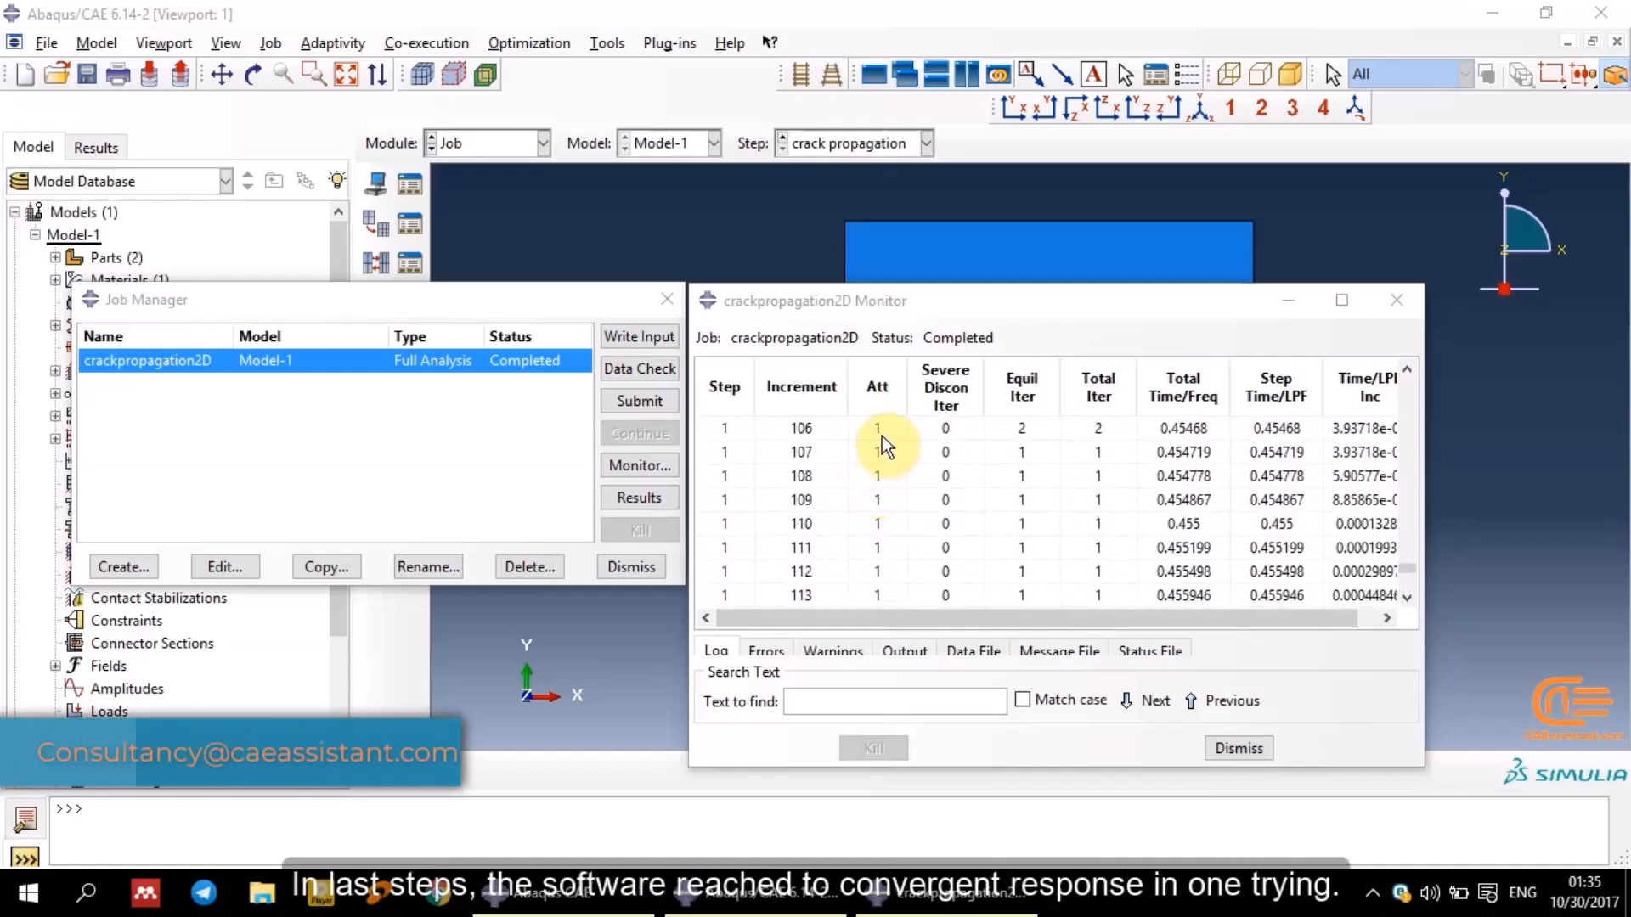
{"action": "scroll", "coordinate": [873, 433], "scroll_direction": "down", "scroll_amount": 6}
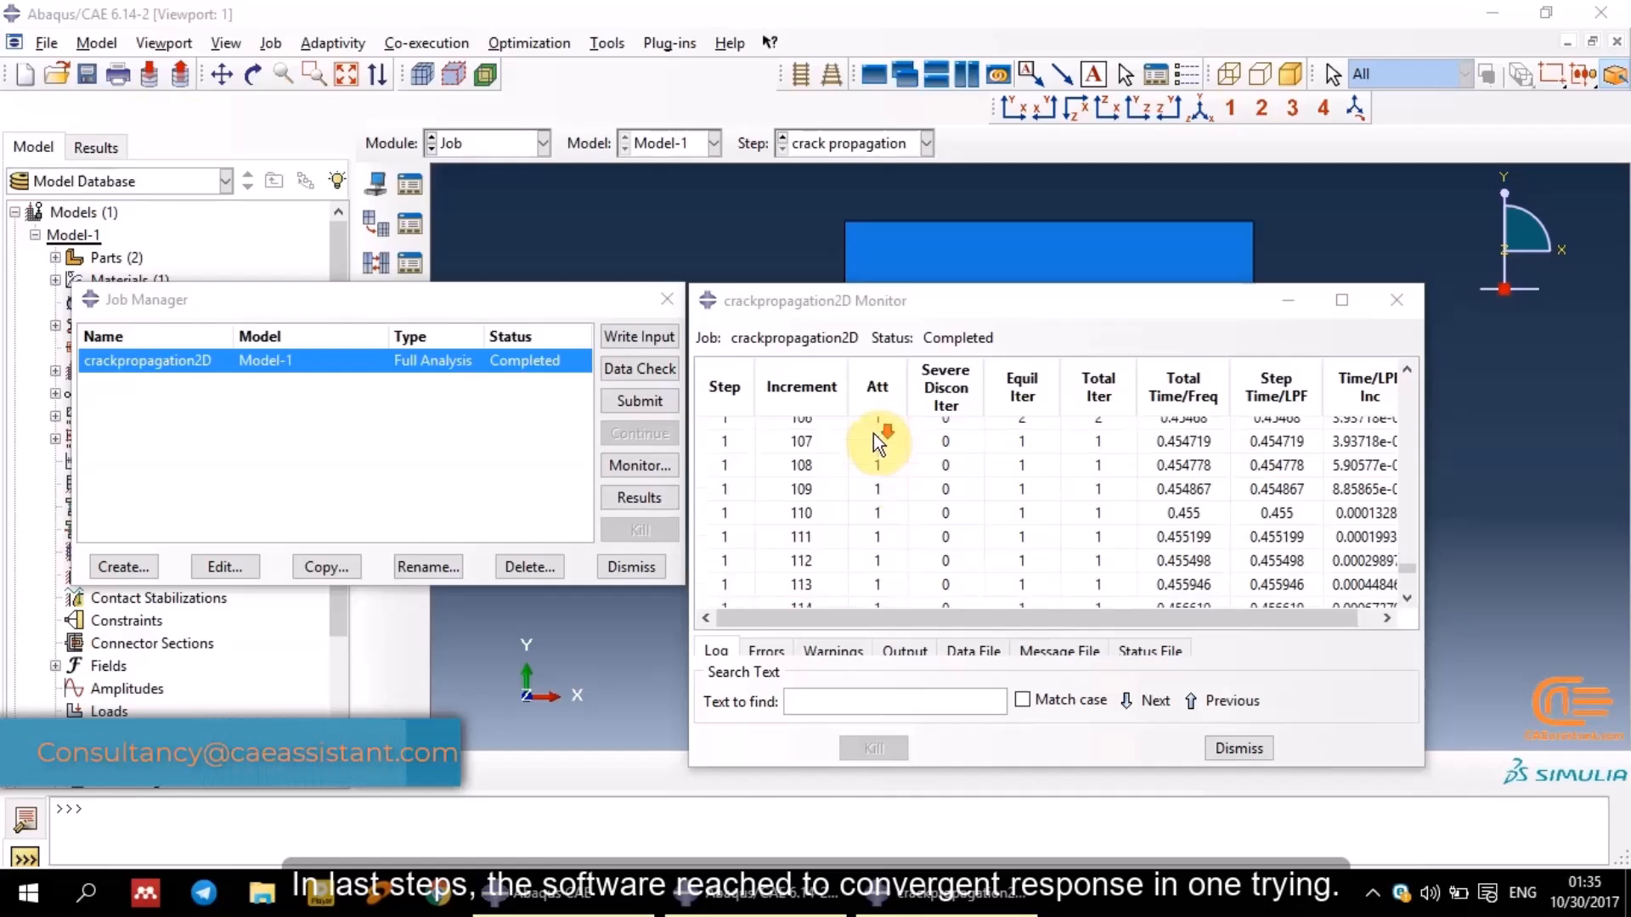
{"action": "scroll", "coordinate": [870, 434], "scroll_direction": "down", "scroll_amount": 1}
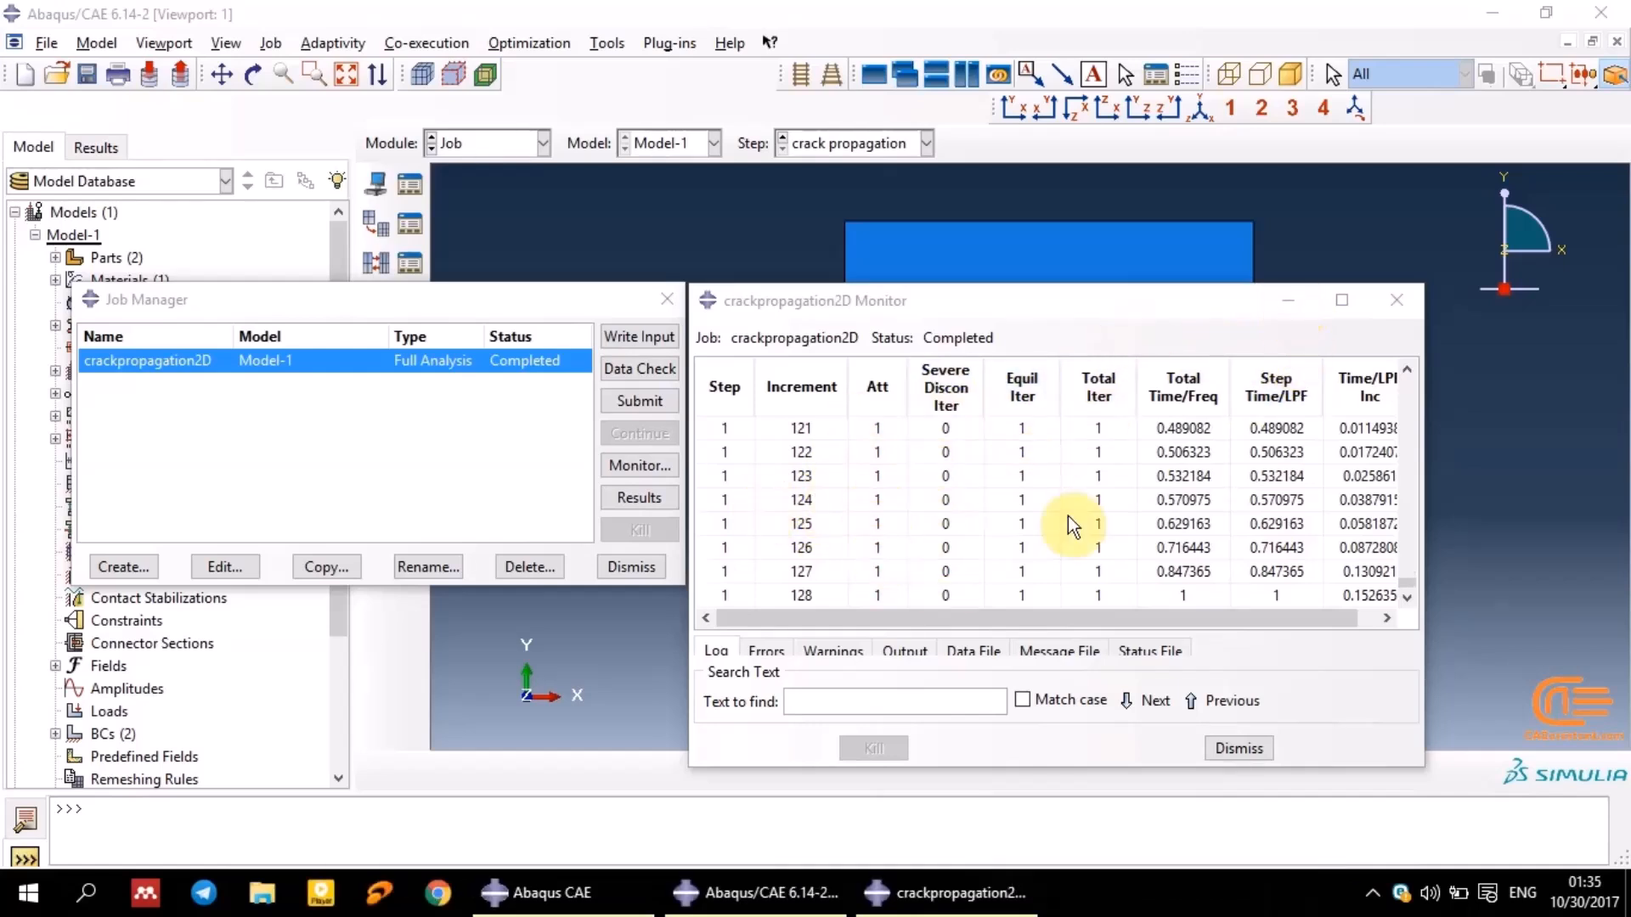
{"action": "left_click", "coordinate": [1281, 301]}
Open the completed job's results and animate the displacement magnitude contours over the time history from the first frame
{"action": "left_click", "coordinate": [627, 500]}
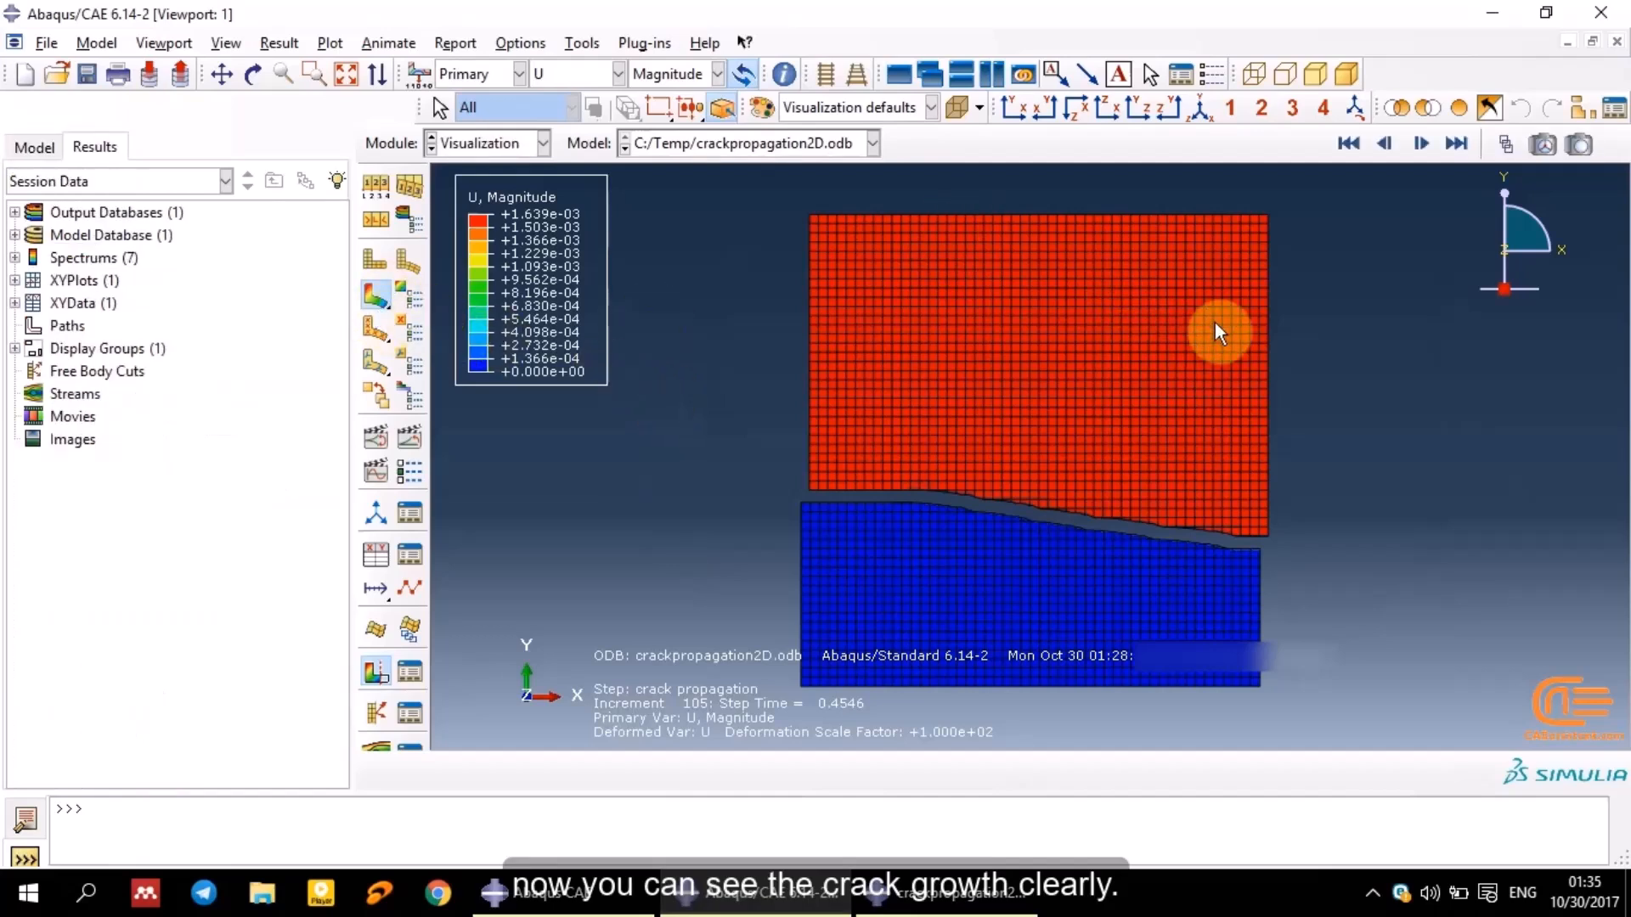
{"action": "left_click", "coordinate": [1356, 144]}
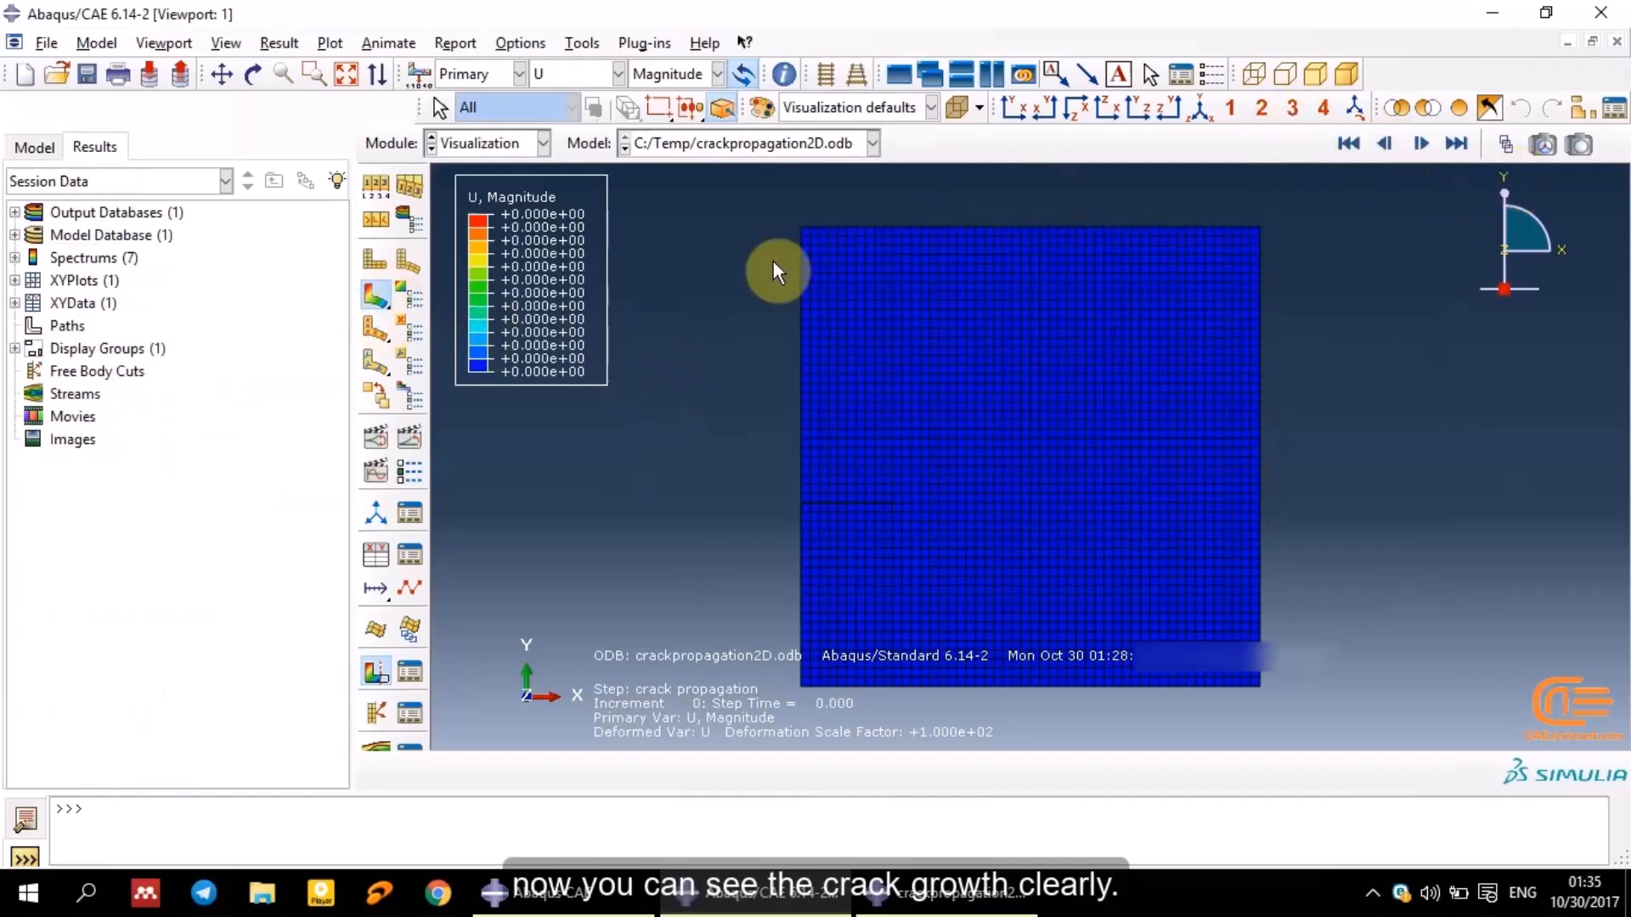
{"action": "left_click", "coordinate": [410, 441]}
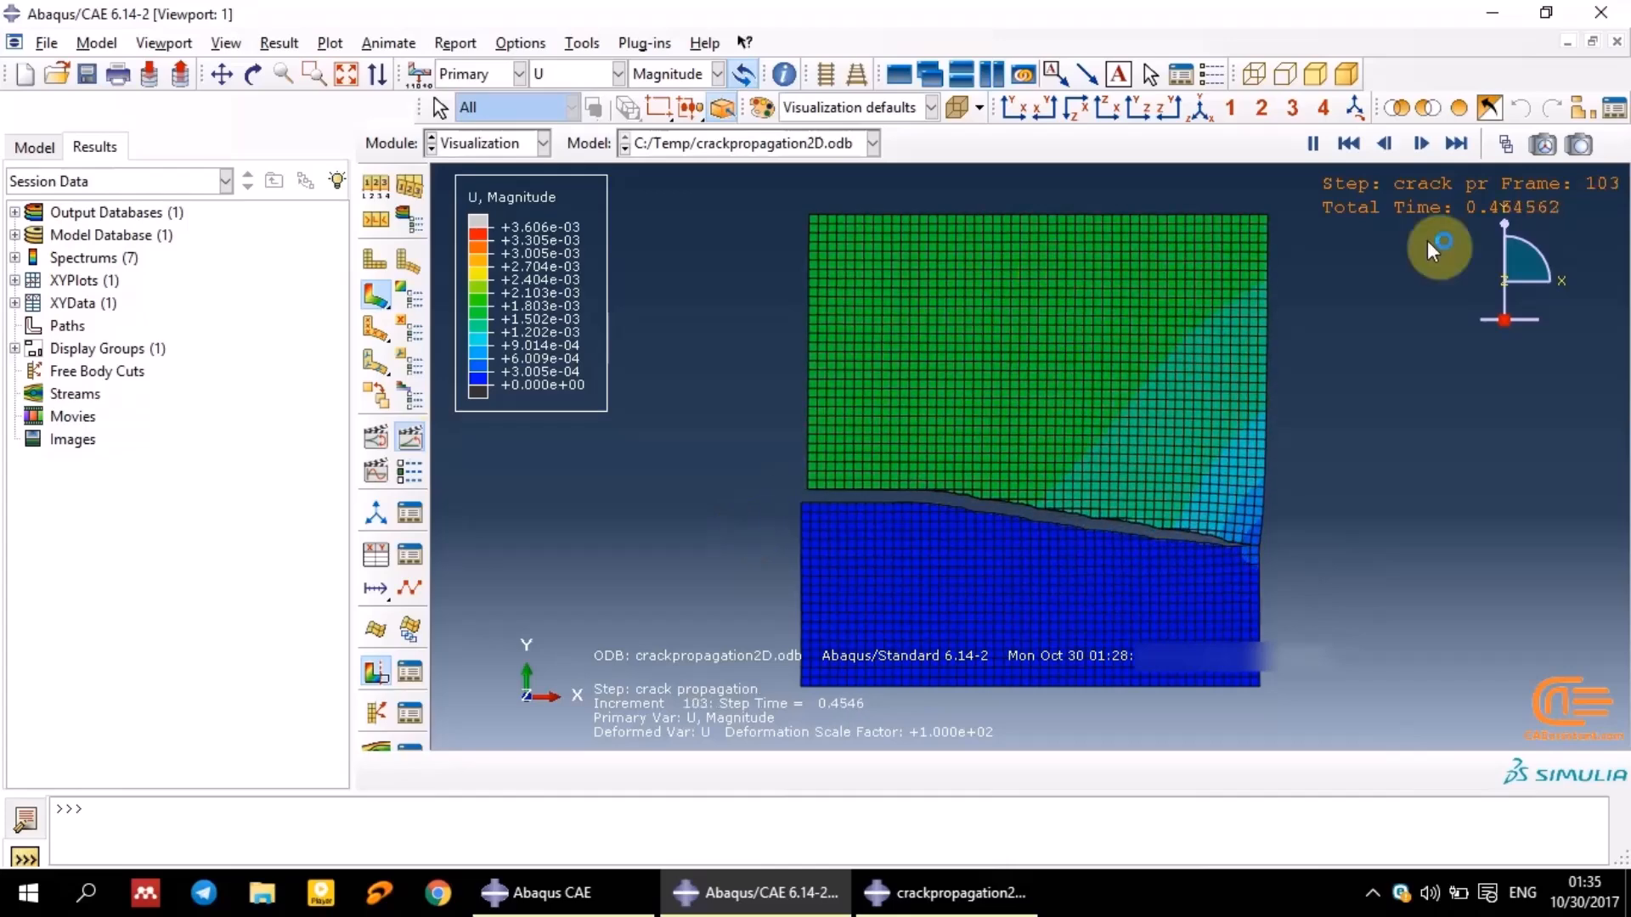
Stop the animation and step through the crack propagation frames up to 128 and back to 0 with the Frame Selector
{"action": "left_click", "coordinate": [1506, 145]}
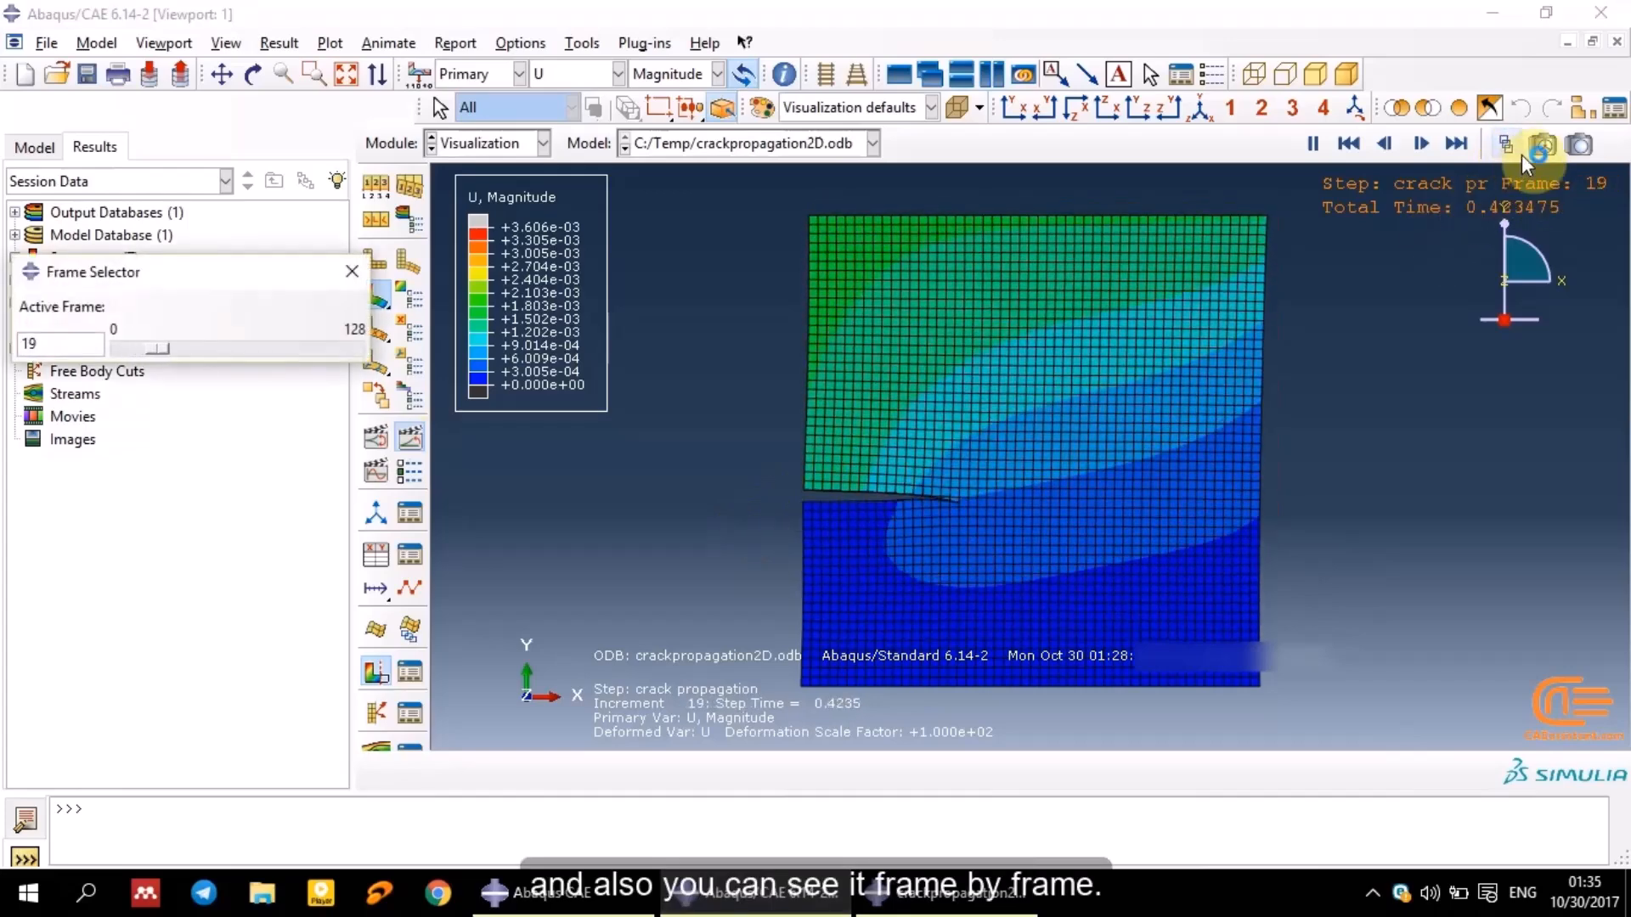
{"action": "left_click", "coordinate": [413, 437]}
{"action": "left_click_drag", "start_coordinate": [202, 347], "coordinate": [369, 349]}
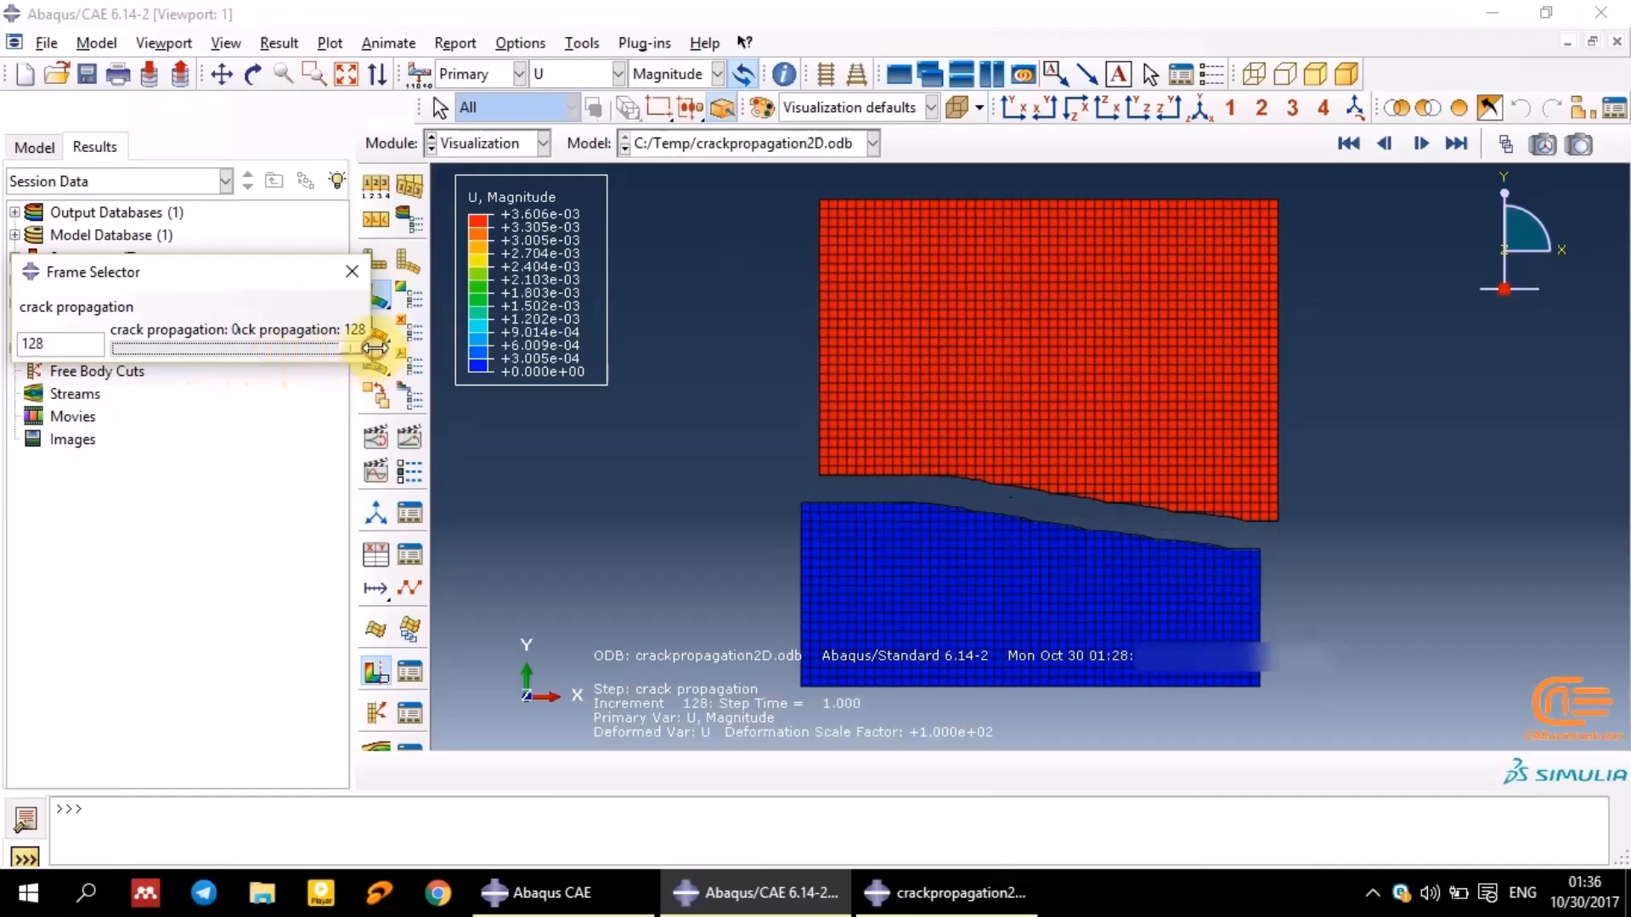
{"action": "left_click_drag", "start_coordinate": [348, 345], "coordinate": [54, 339]}
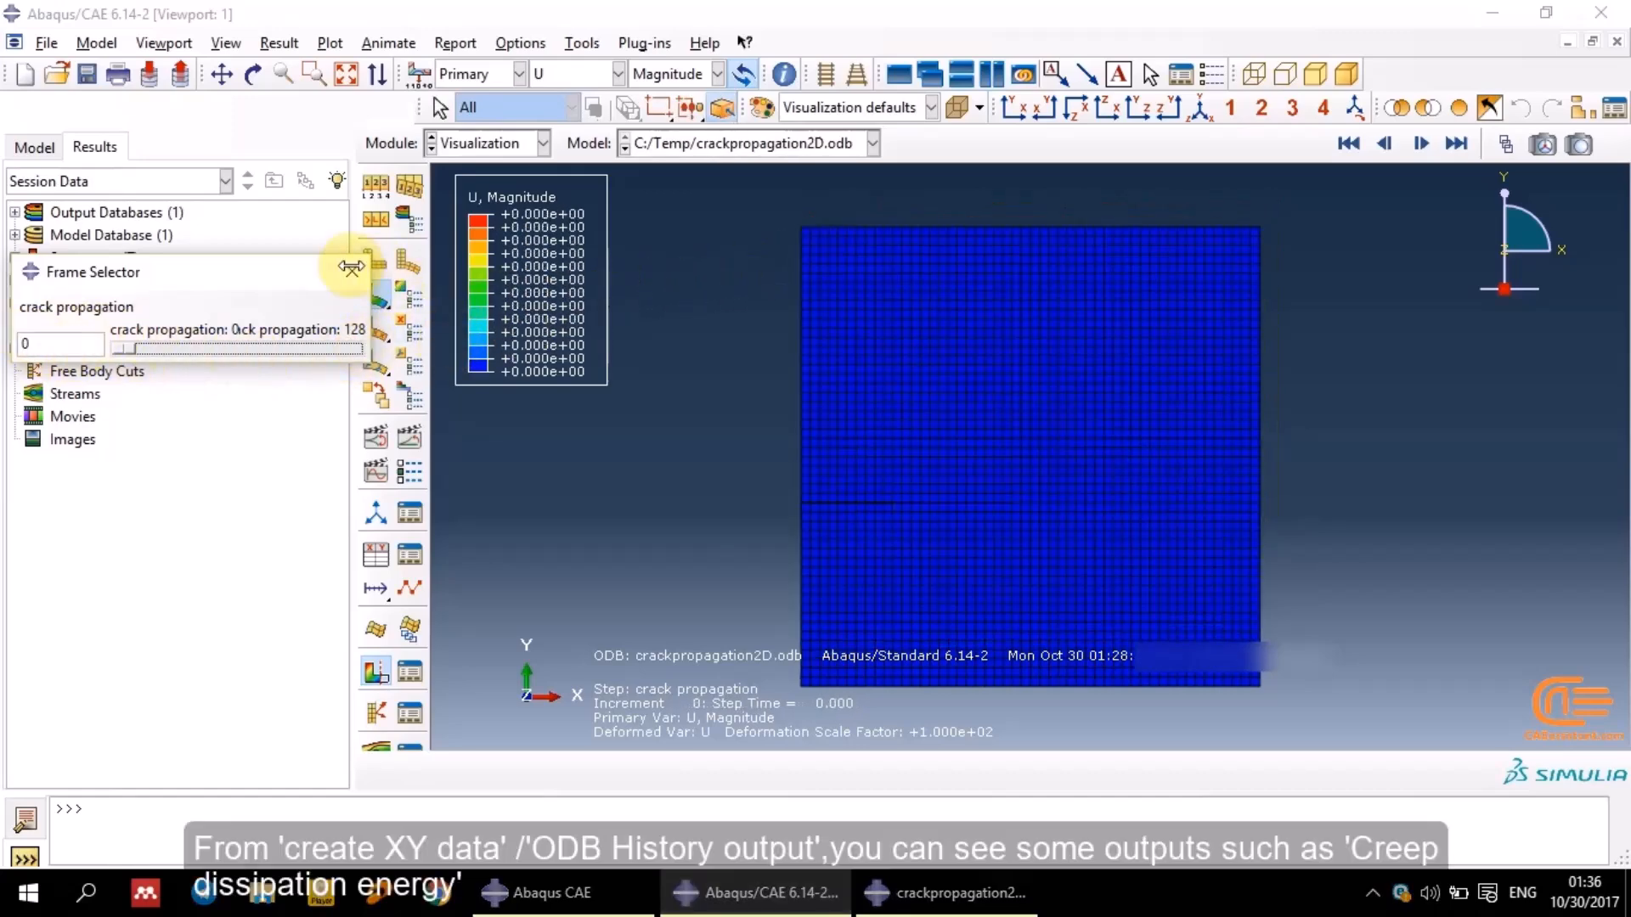
{"action": "left_click", "coordinate": [351, 271]}
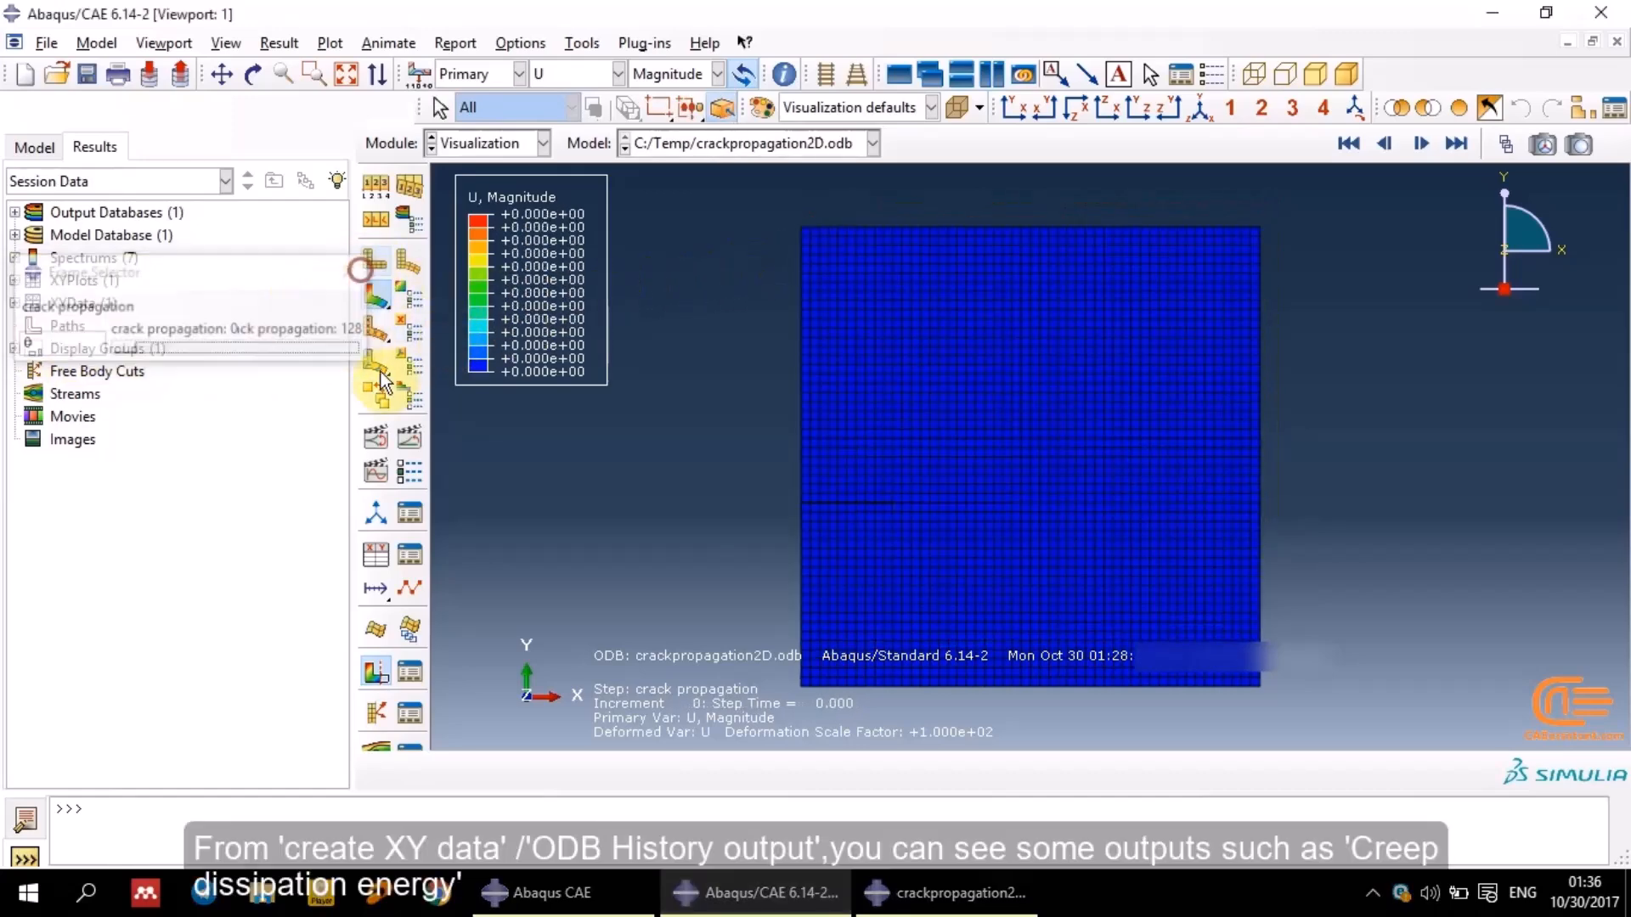
Create XY data from the ODB history output and plot the creep dissipation energy ALLCD for the whole model
{"action": "left_click", "coordinate": [384, 559]}
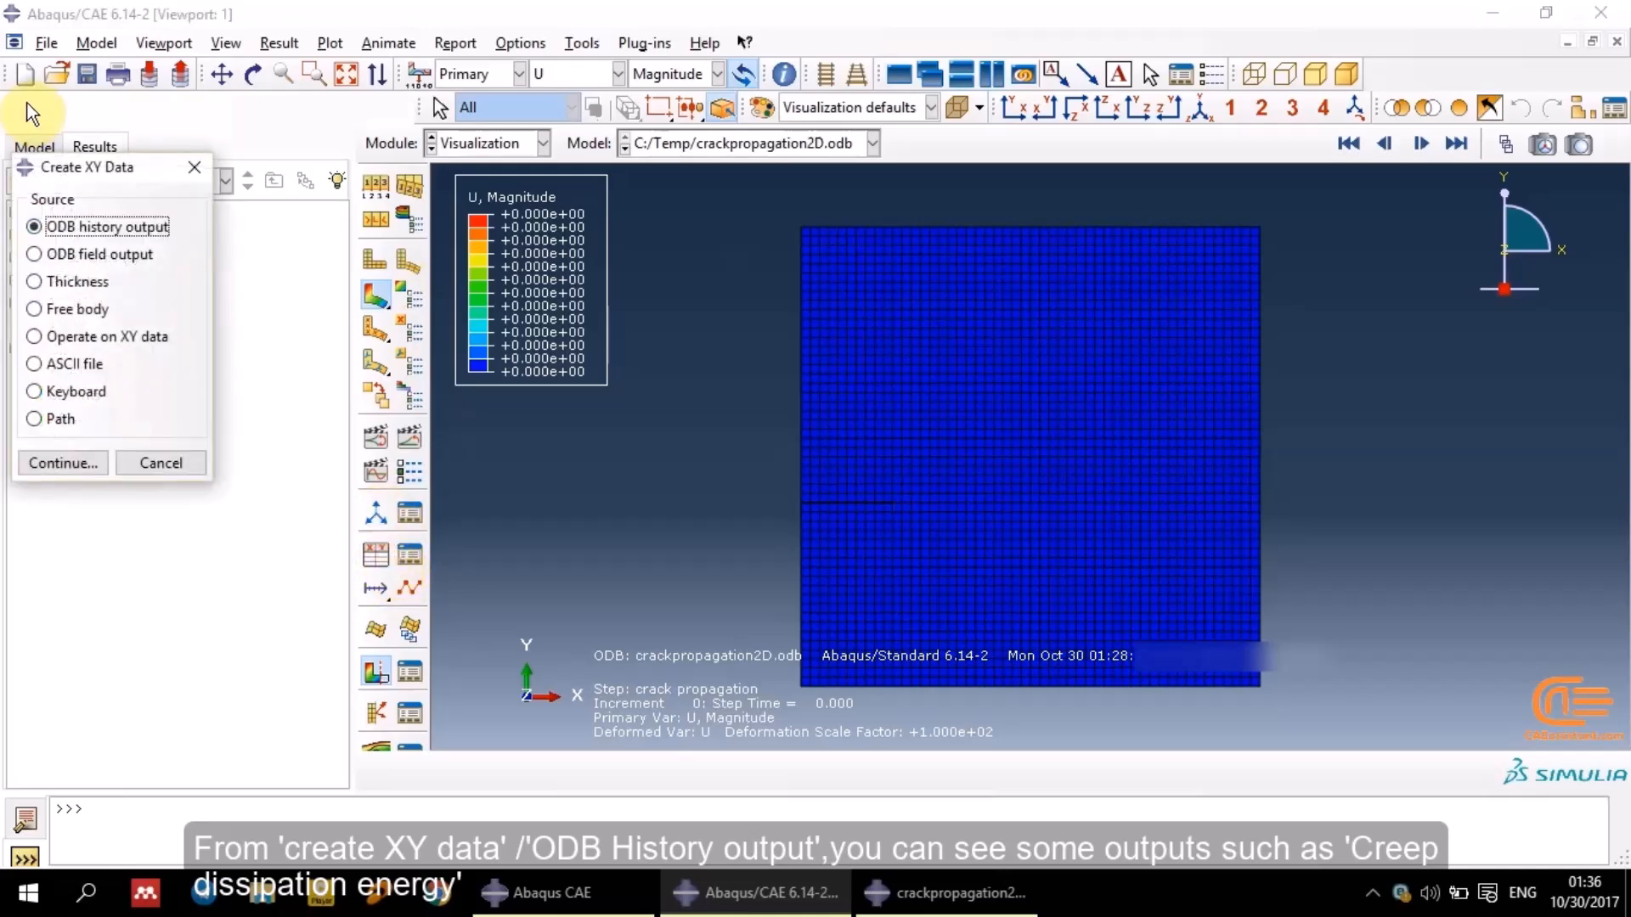
{"action": "left_click", "coordinate": [83, 469]}
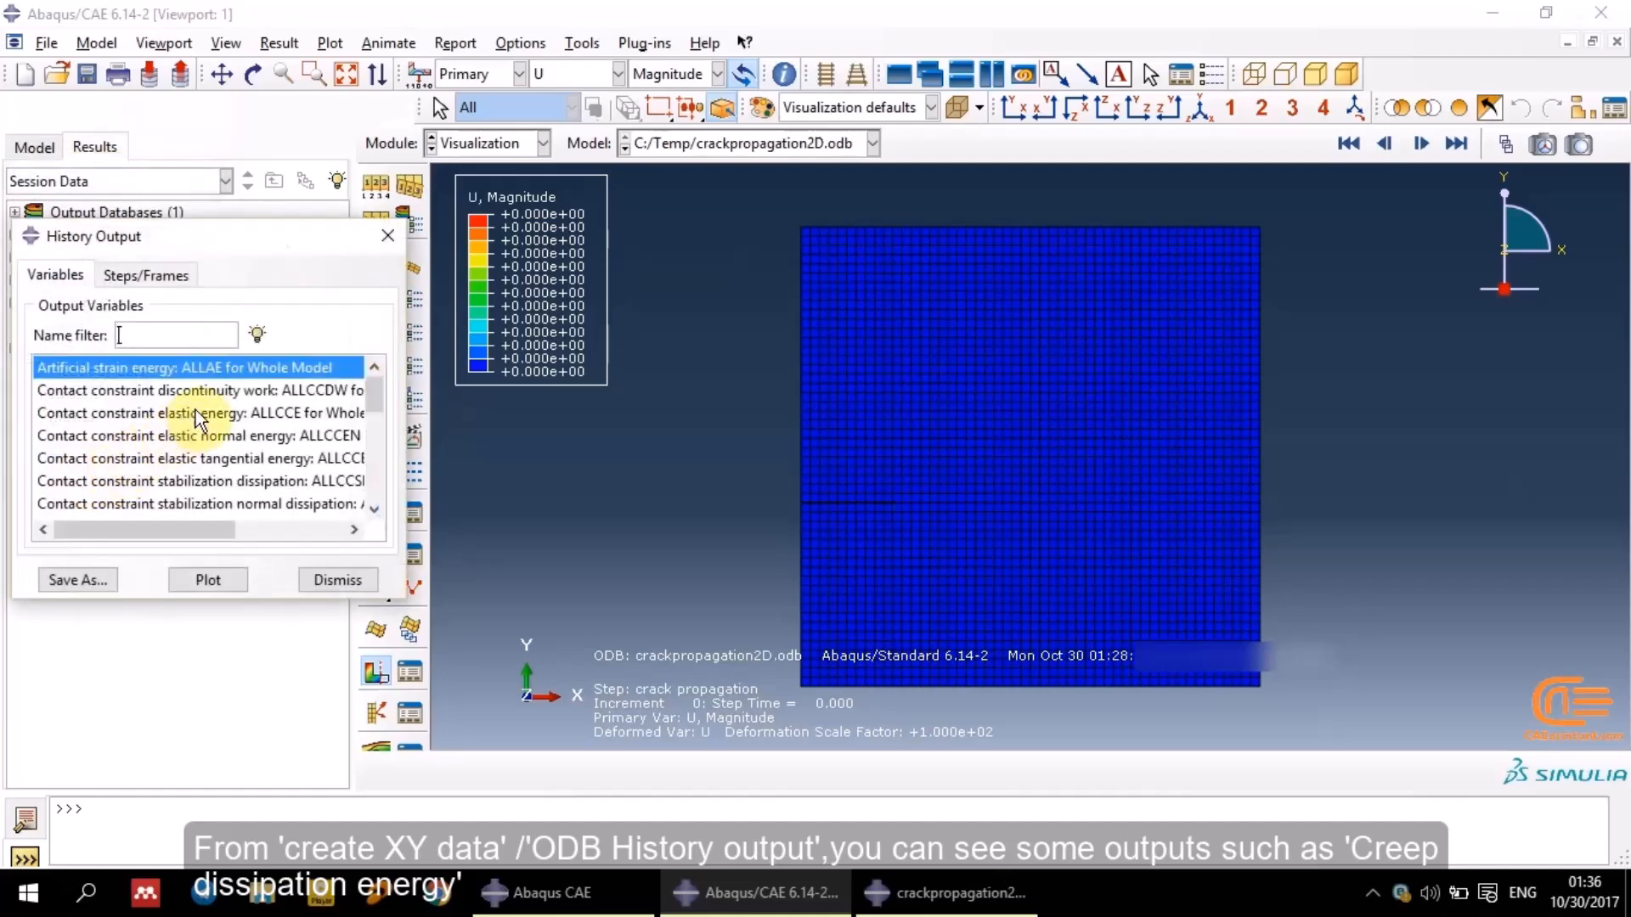
{"action": "scroll", "coordinate": [197, 409], "scroll_direction": "down", "scroll_amount": 3}
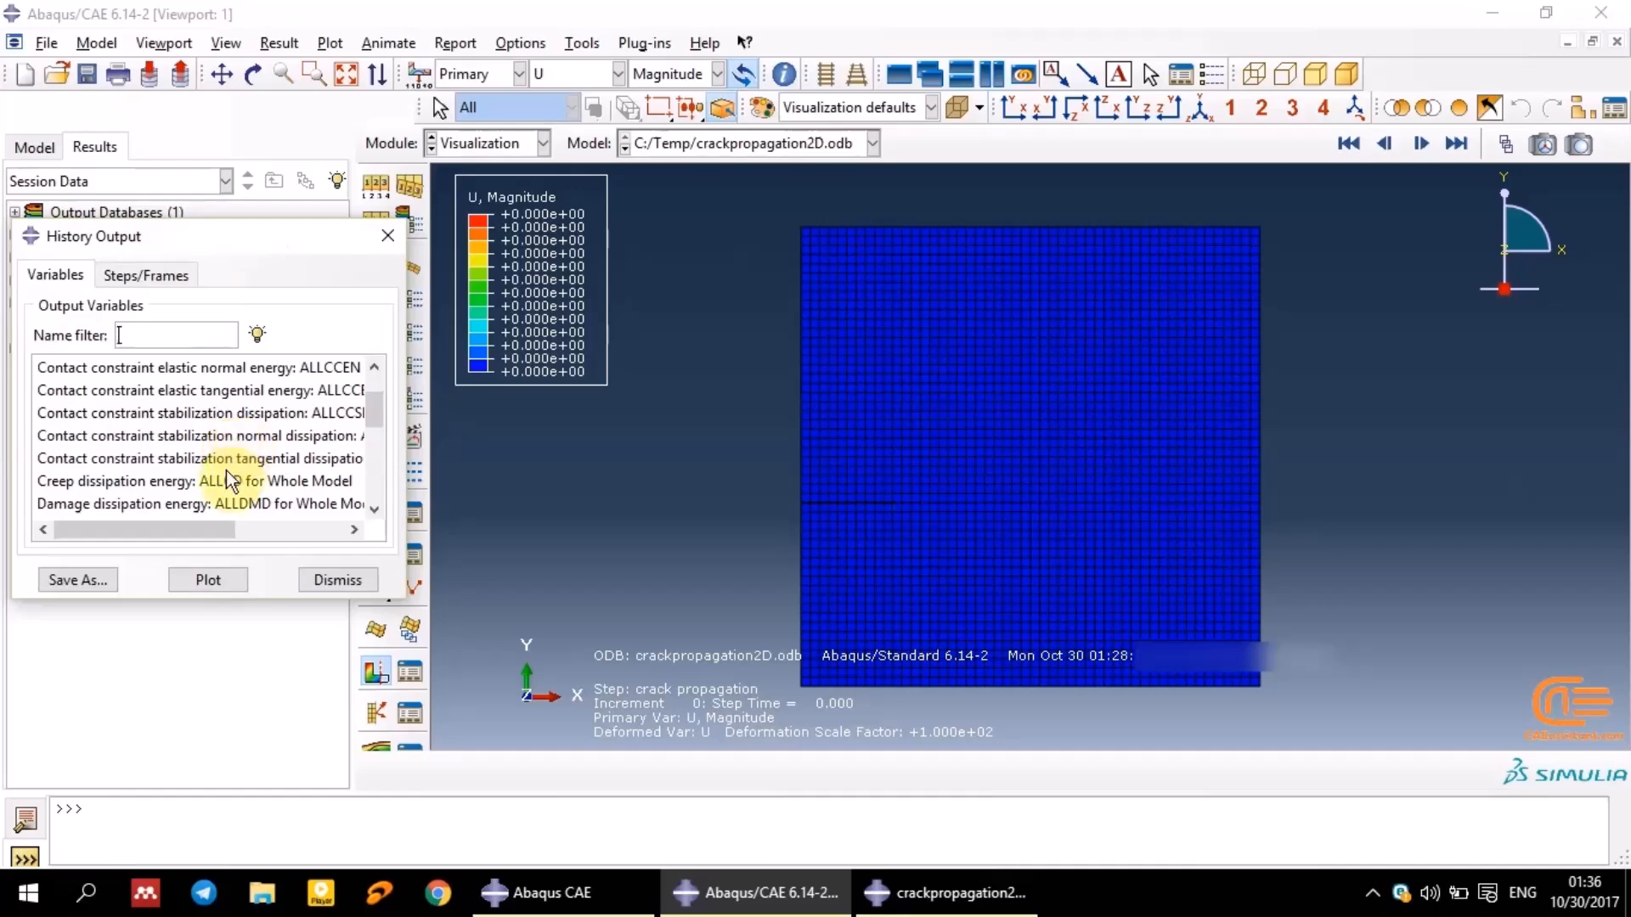
{"action": "left_click", "coordinate": [124, 481]}
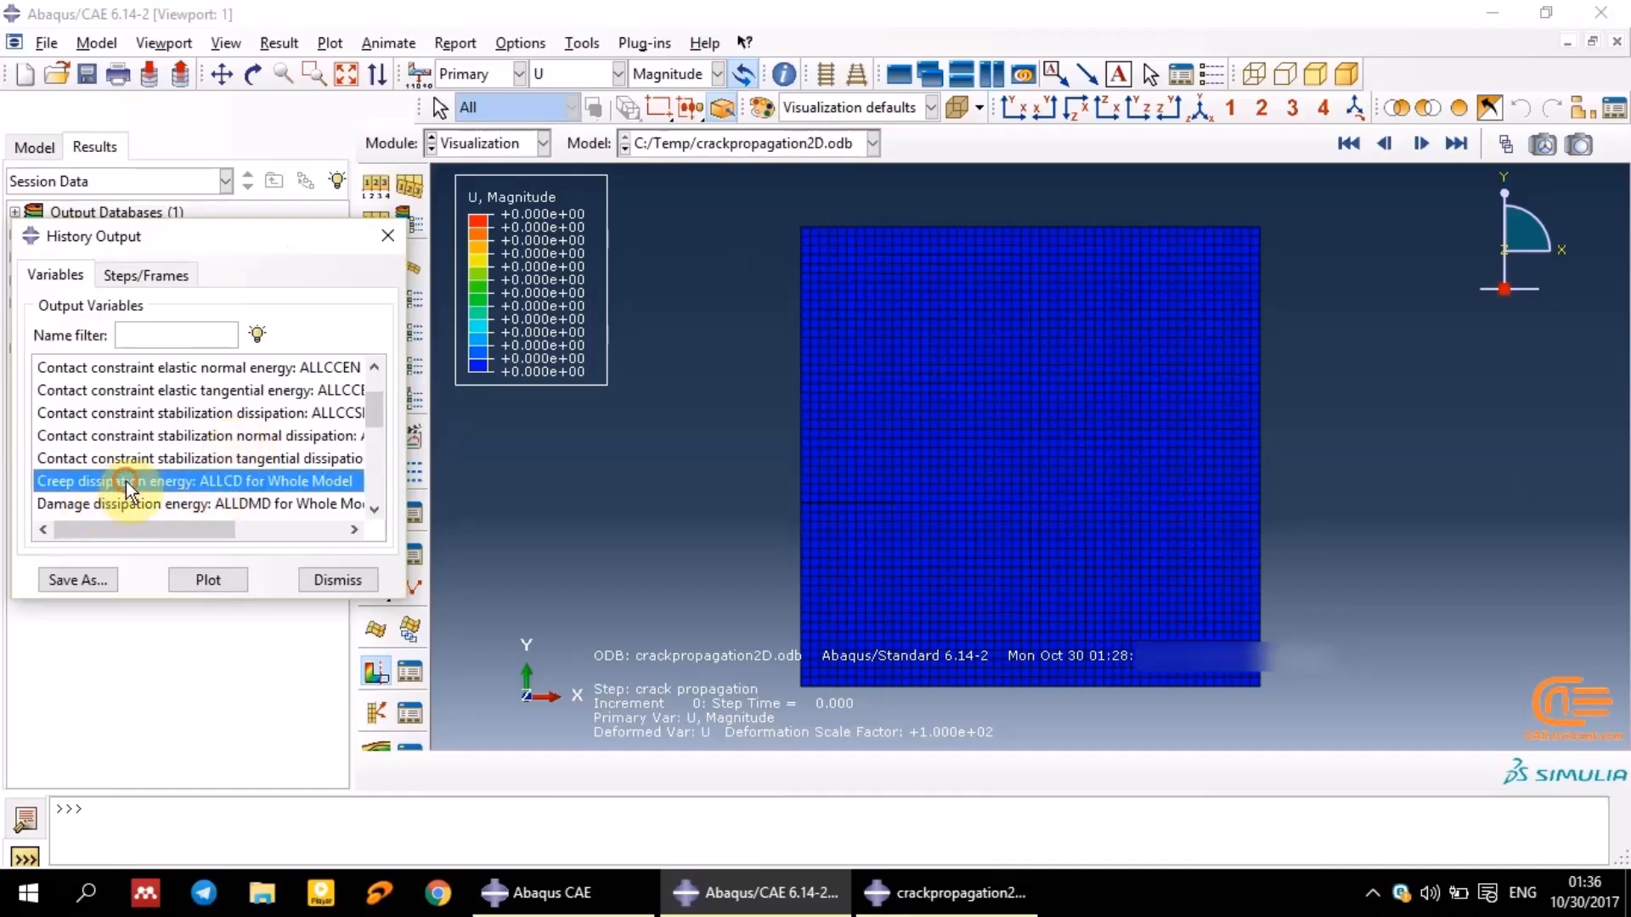
{"action": "left_click", "coordinate": [205, 581]}
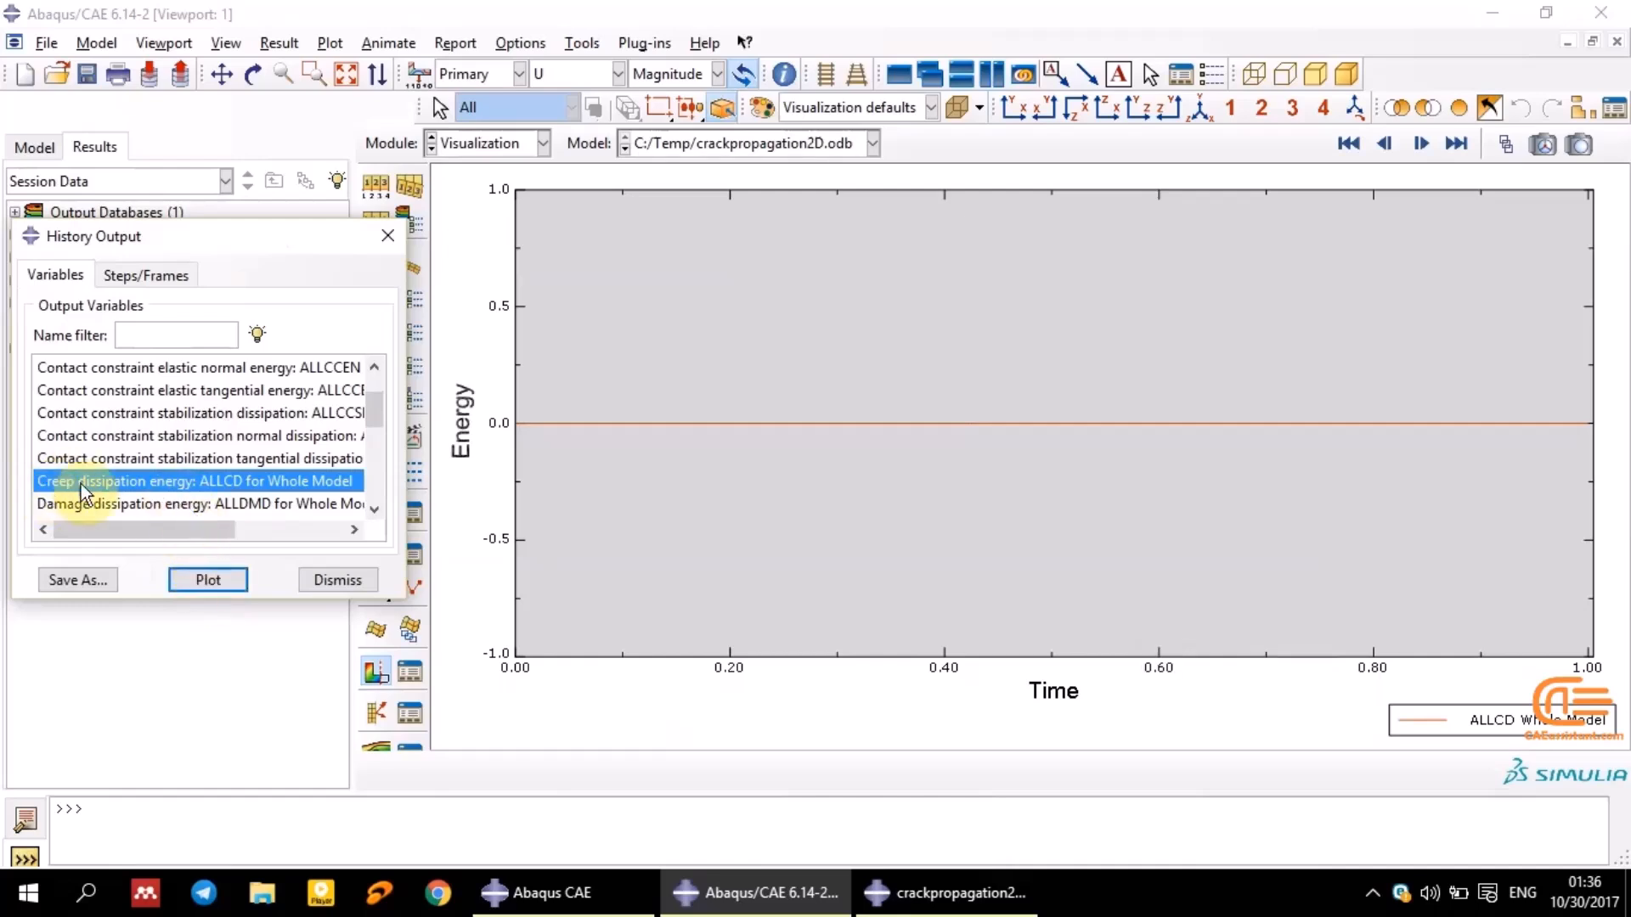
Plot the damage dissipation energy ALLDMD and the external work ALLWK for the whole model, one after the other
{"action": "scroll", "coordinate": [178, 455], "scroll_direction": "down", "scroll_amount": 3}
{"action": "left_click", "coordinate": [182, 440]}
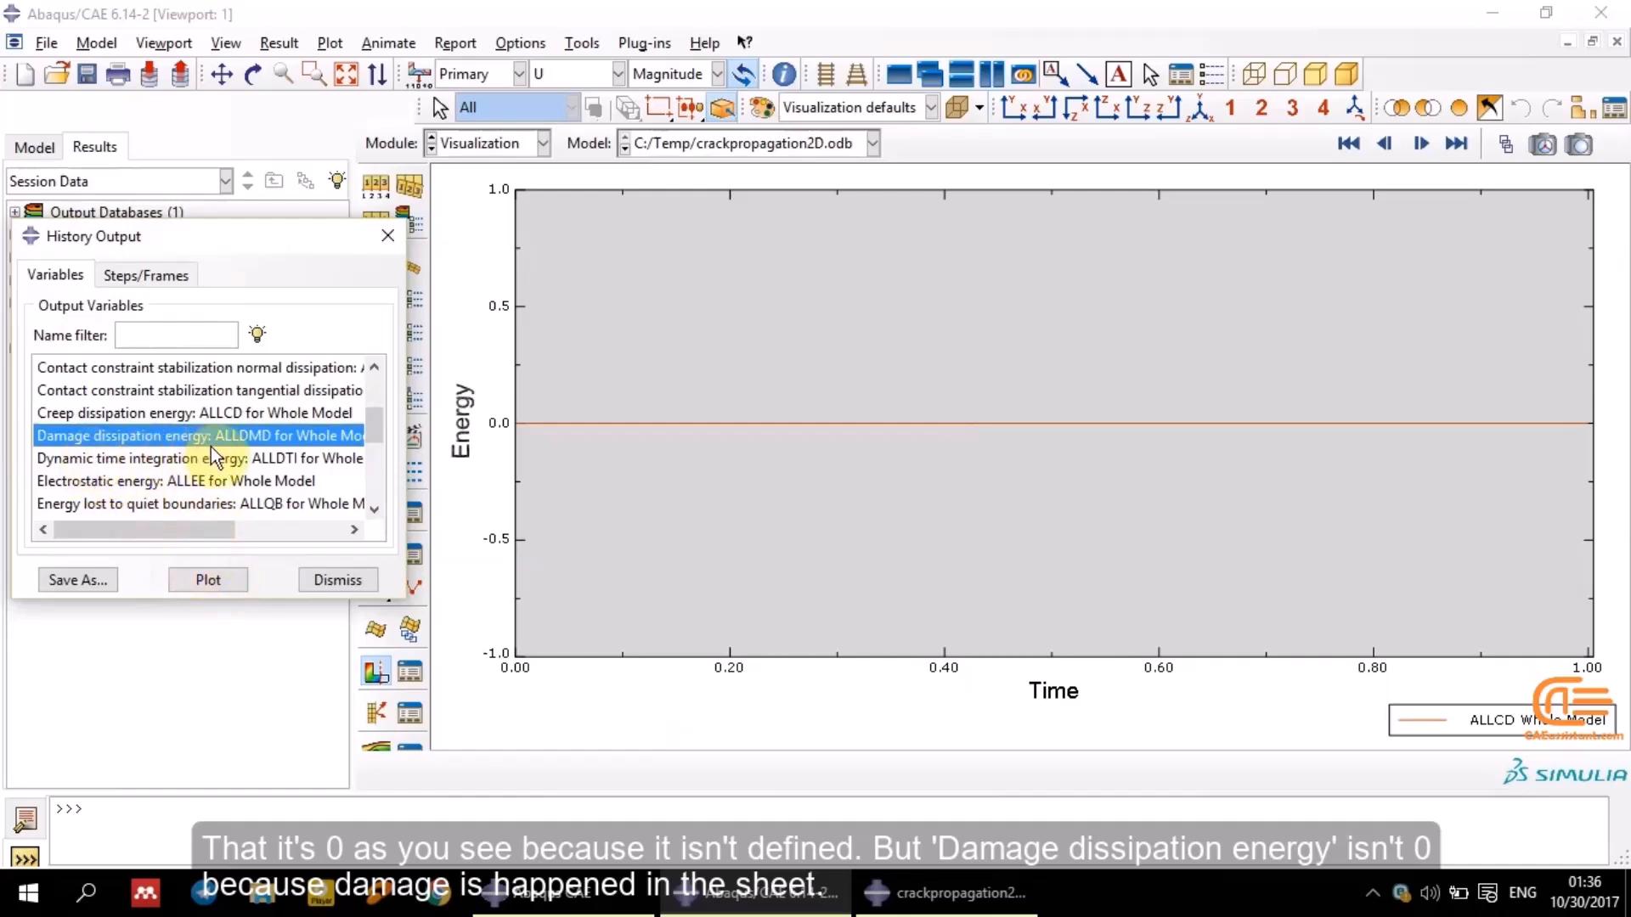
{"action": "left_click", "coordinate": [209, 579]}
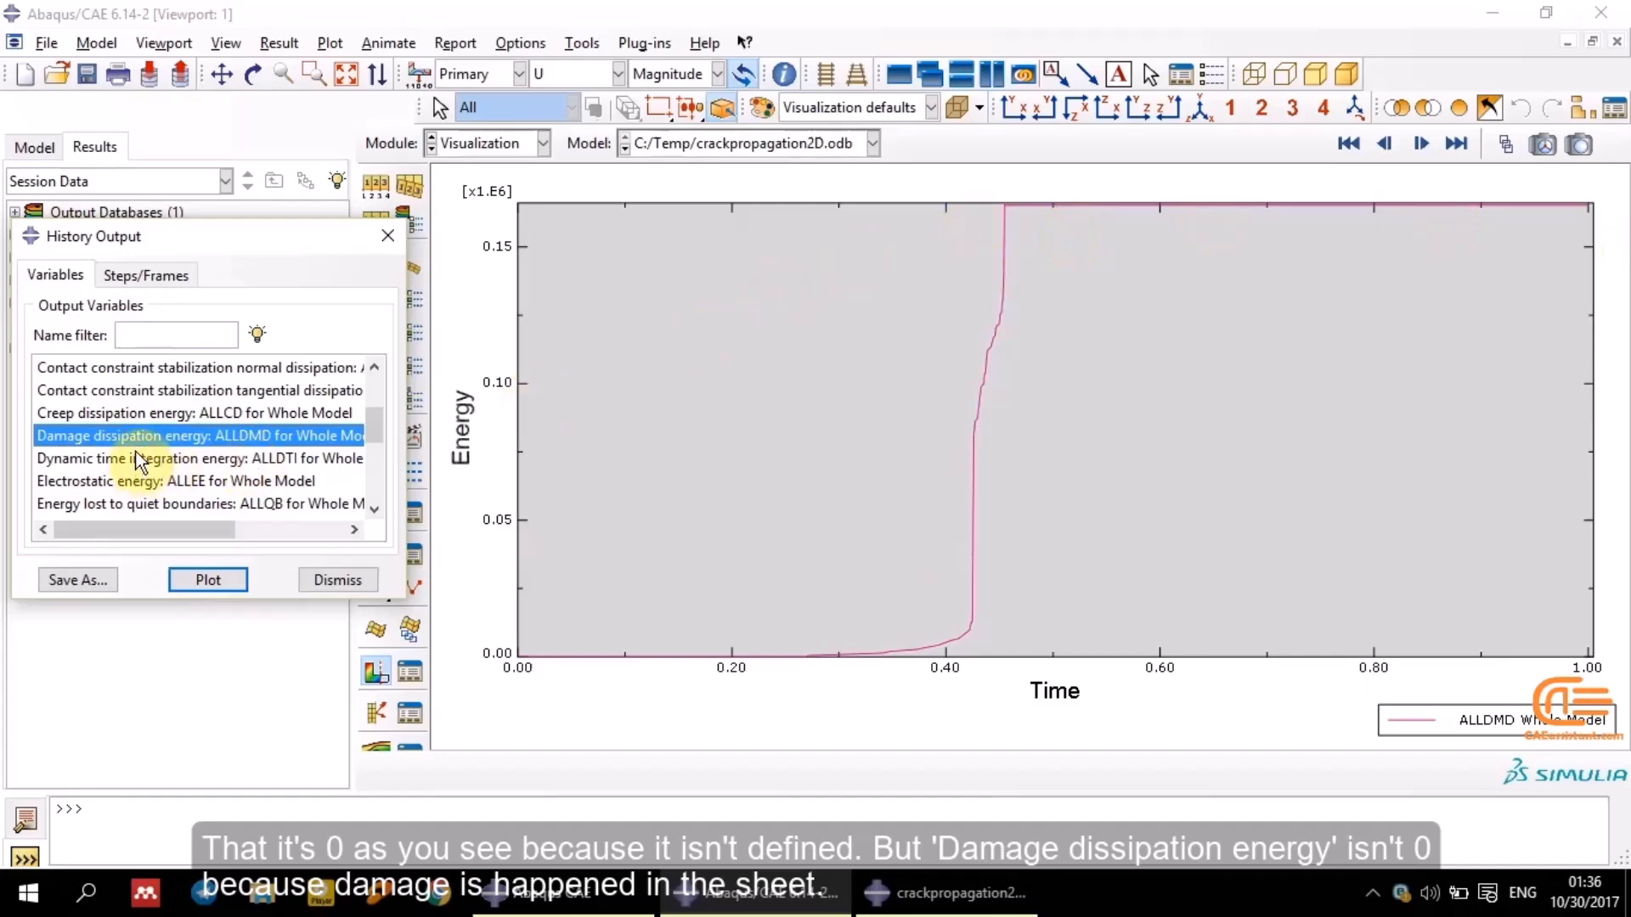
{"action": "scroll", "coordinate": [170, 416], "scroll_direction": "down", "scroll_amount": 1}
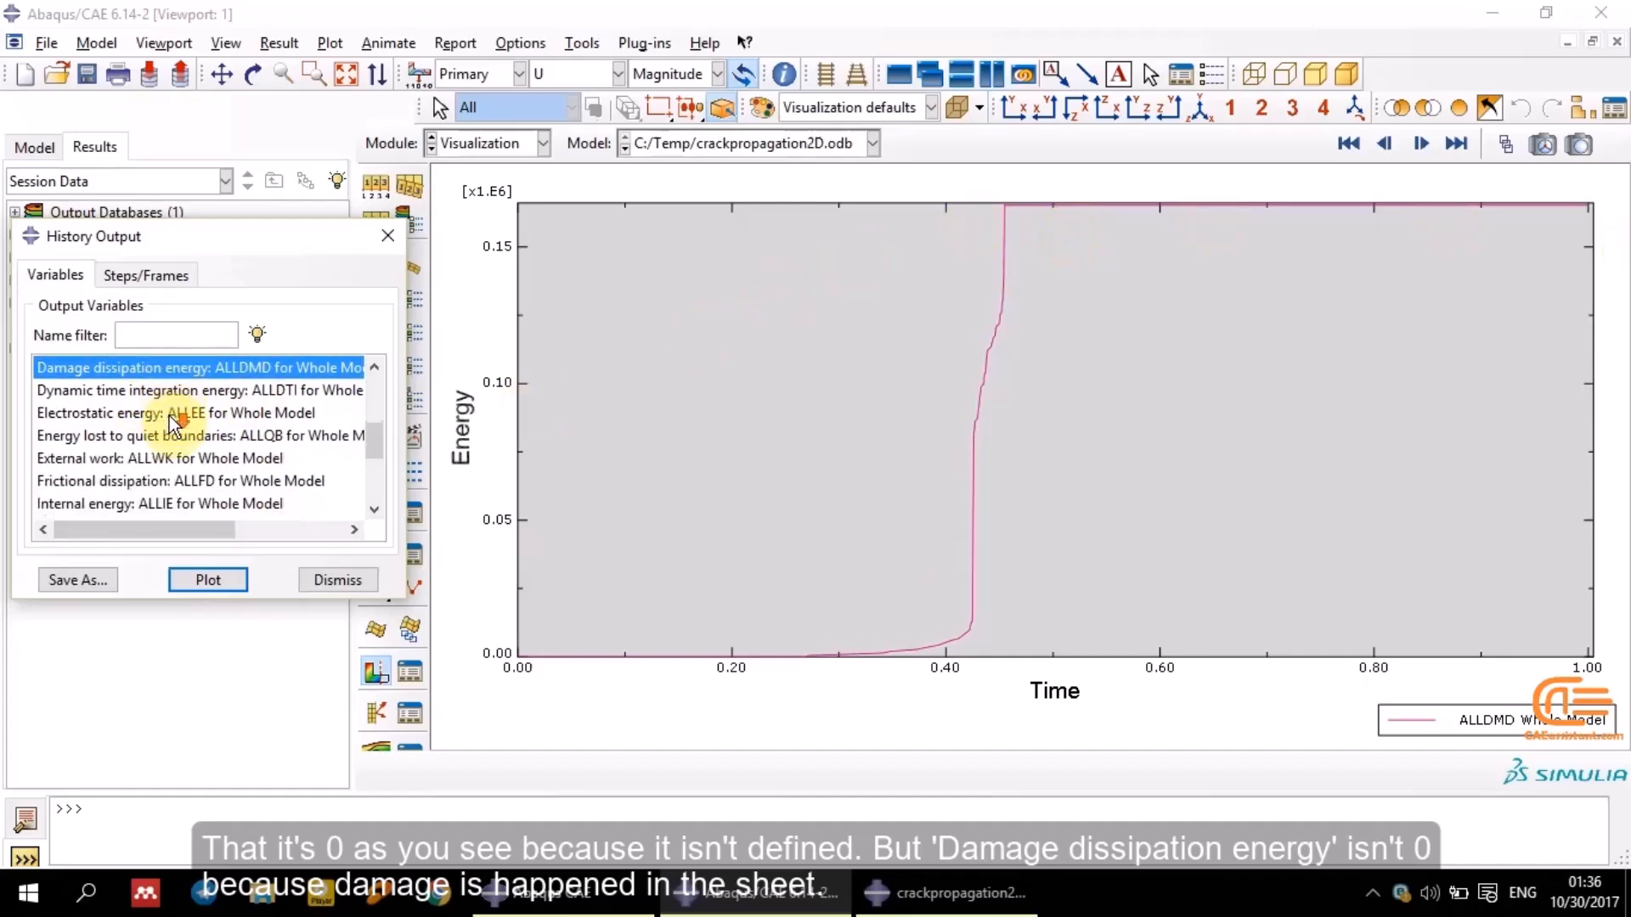
{"action": "left_click", "coordinate": [175, 458]}
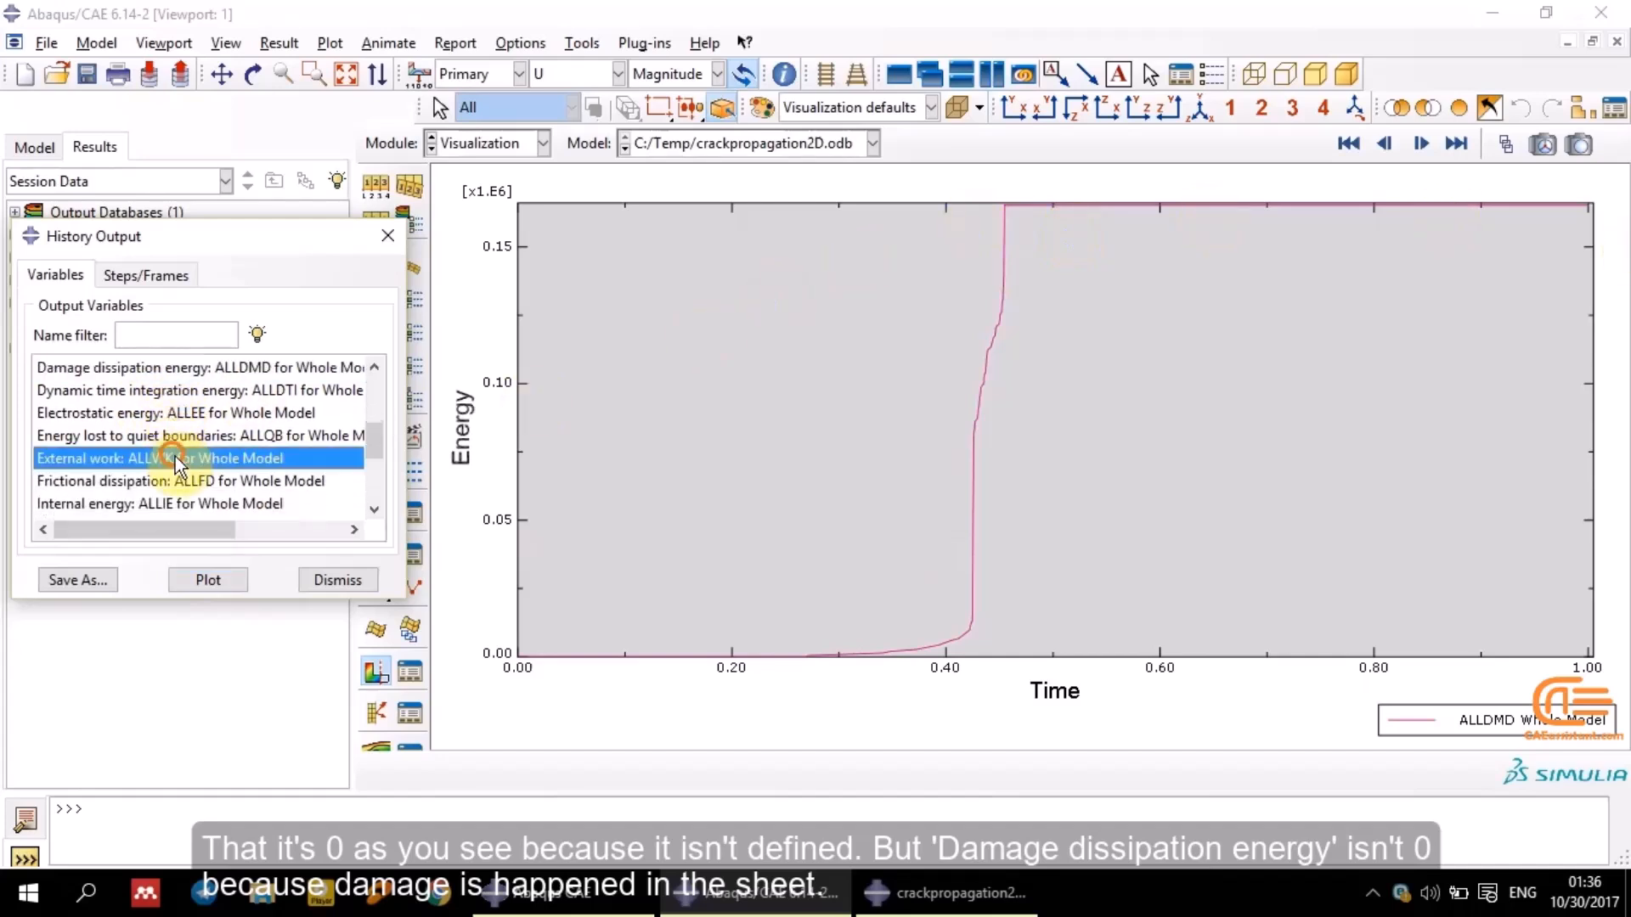
{"action": "left_click", "coordinate": [240, 582]}
Plot the internal energy ALLIE and the kinetic energy ALLKE for the whole model, one after the other
{"action": "scroll", "coordinate": [154, 465], "scroll_direction": "down", "scroll_amount": 1}
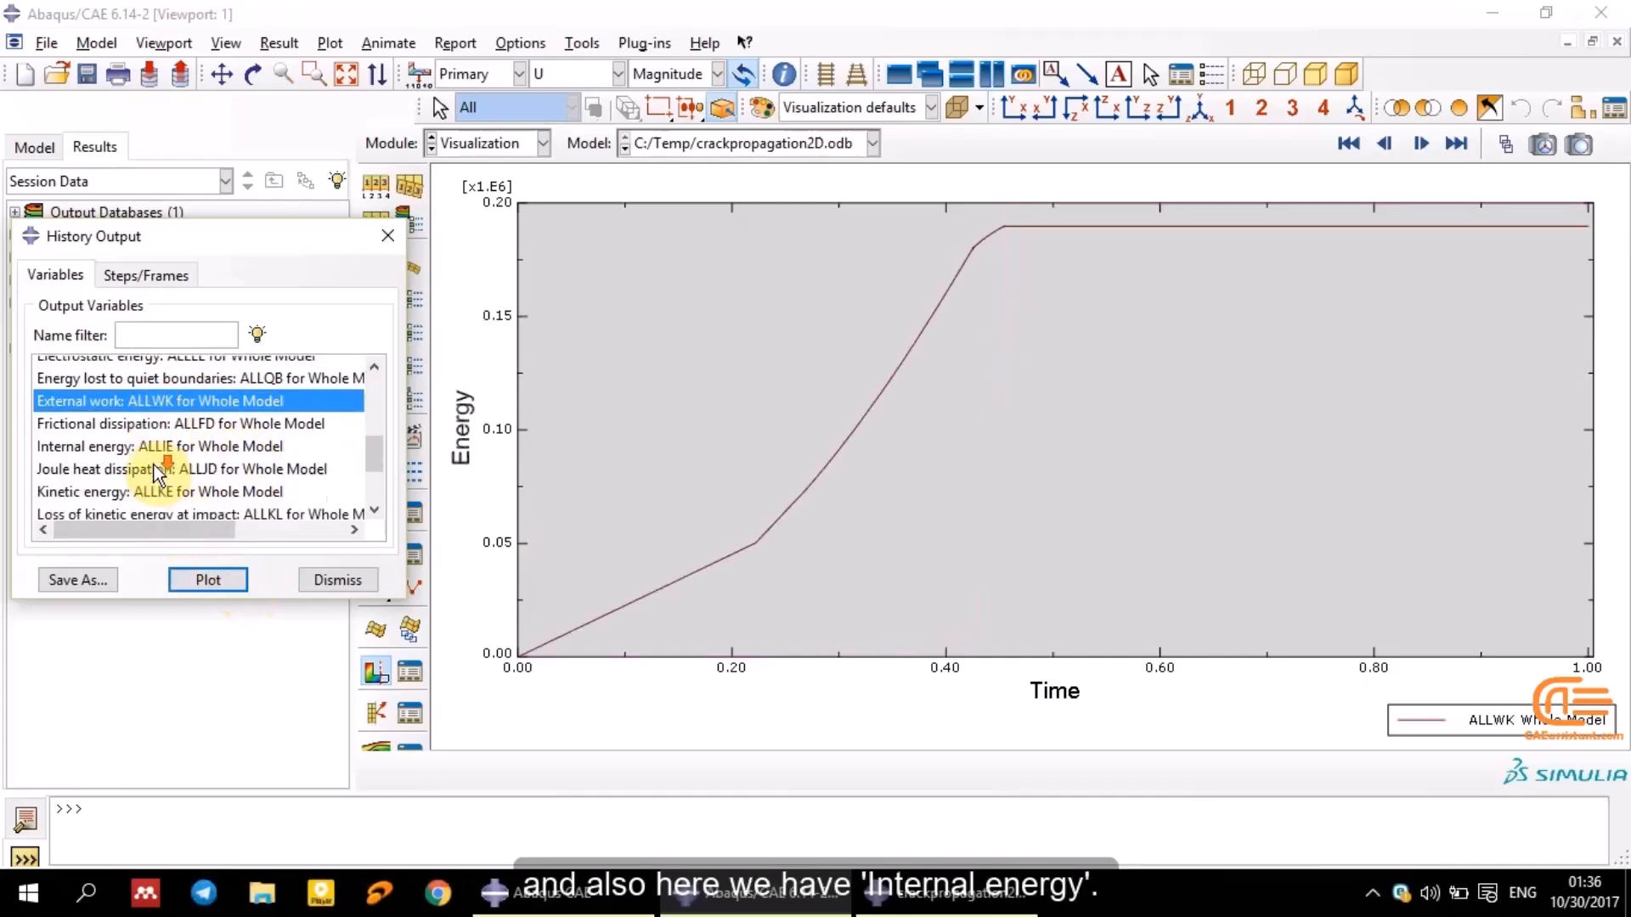
{"action": "left_click", "coordinate": [140, 442]}
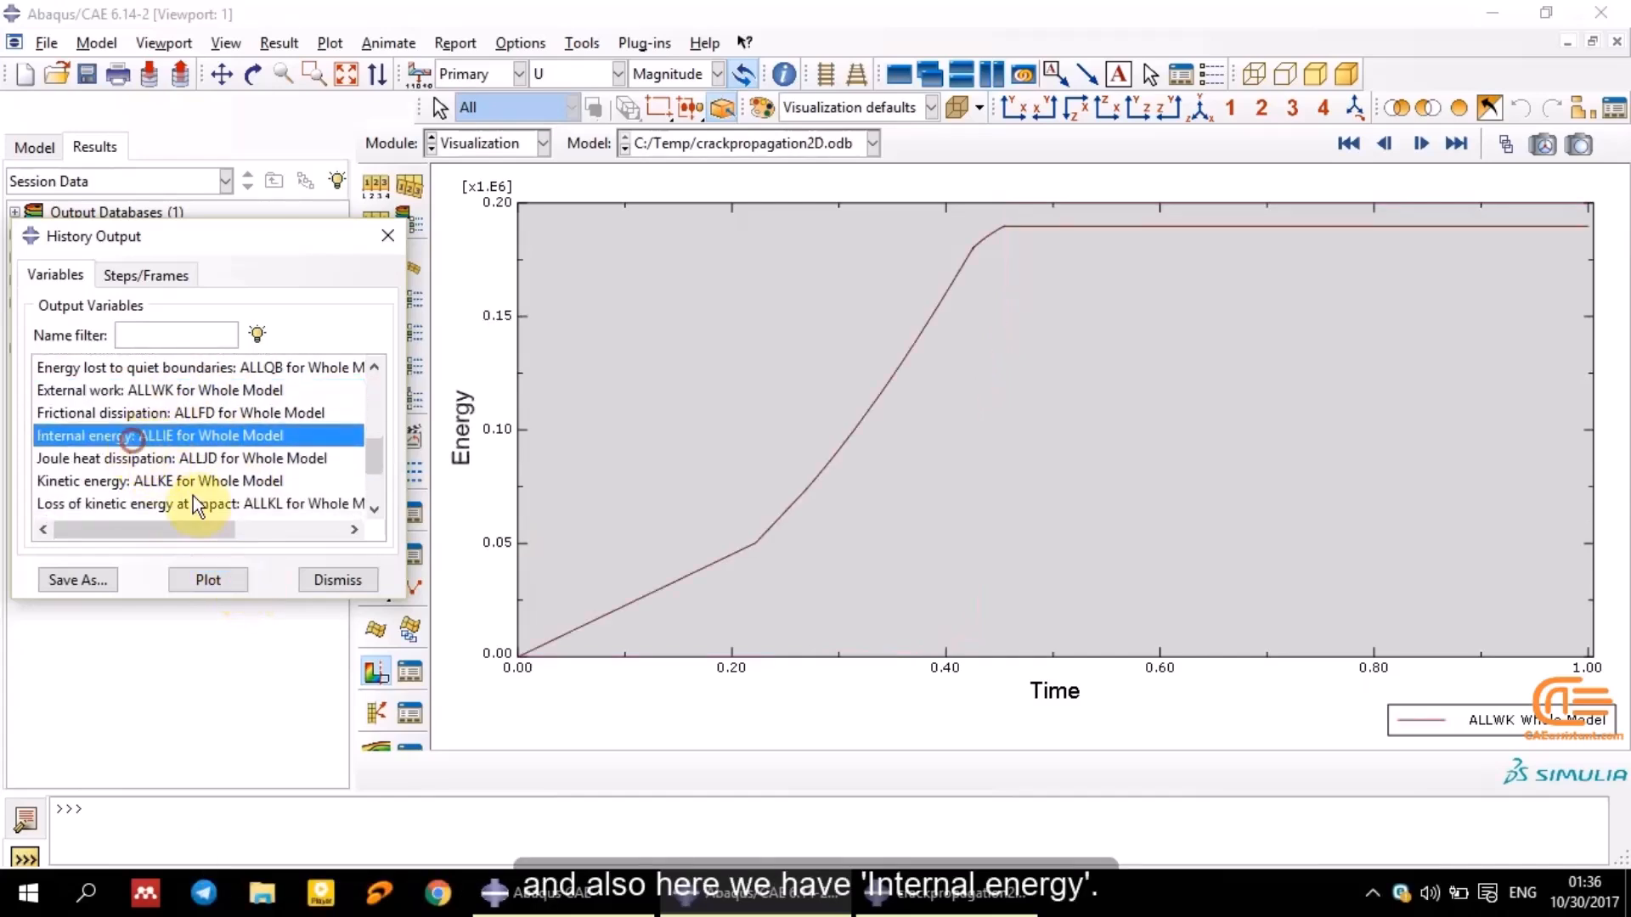
{"action": "left_click", "coordinate": [219, 577]}
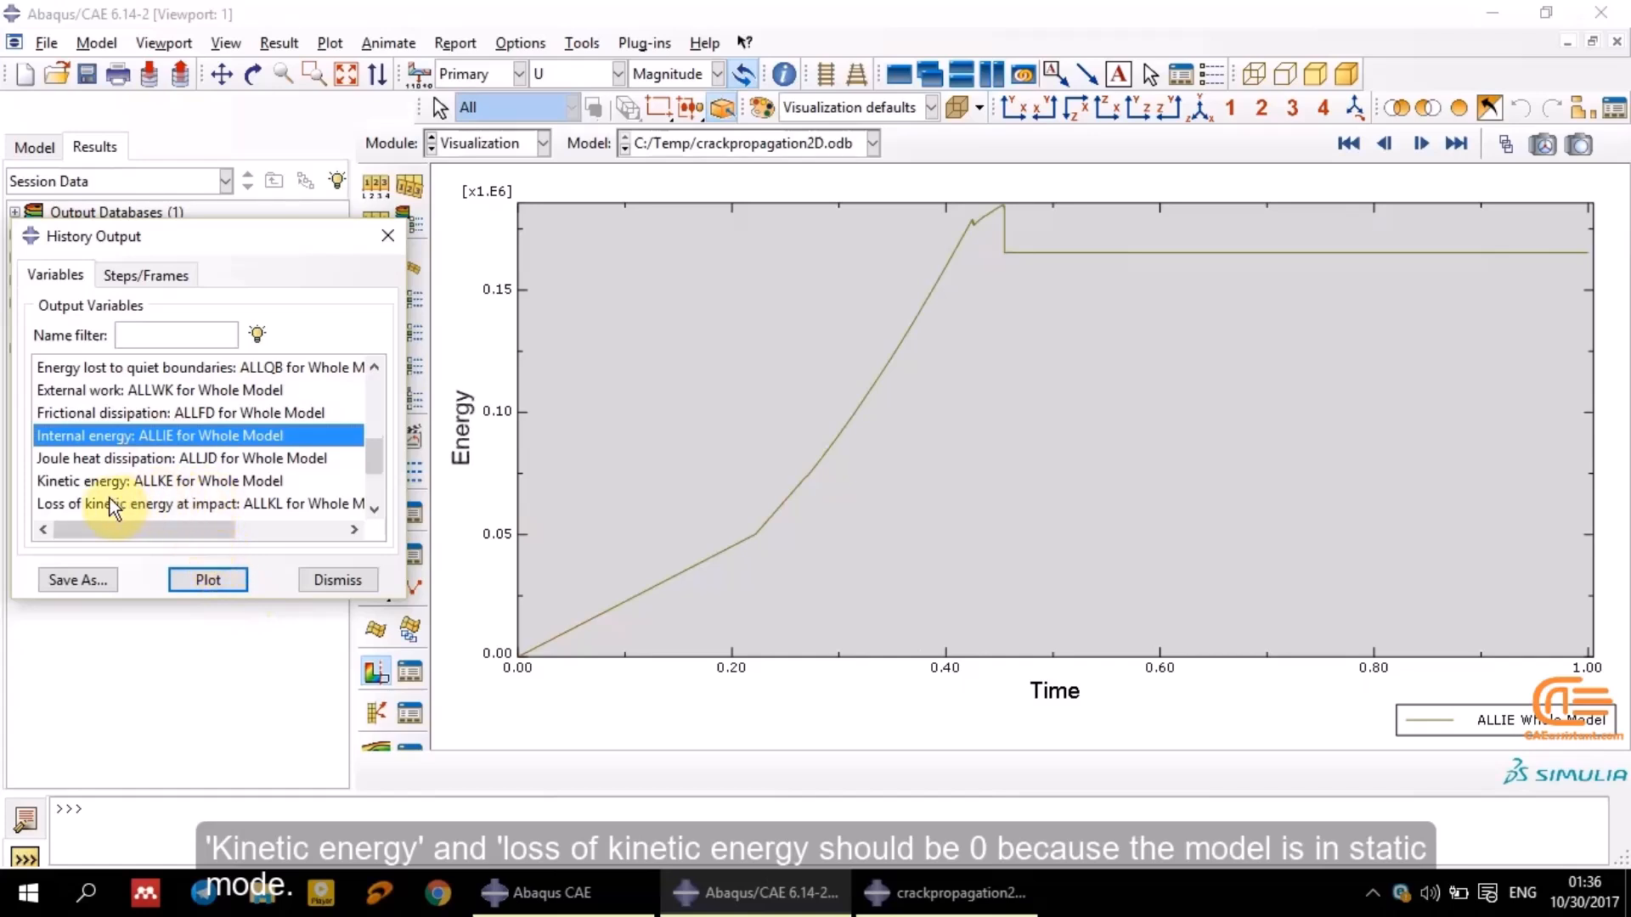
{"action": "scroll", "coordinate": [90, 498], "scroll_direction": "down", "scroll_amount": 1}
{"action": "scroll", "coordinate": [89, 498], "scroll_direction": "down", "scroll_amount": 1}
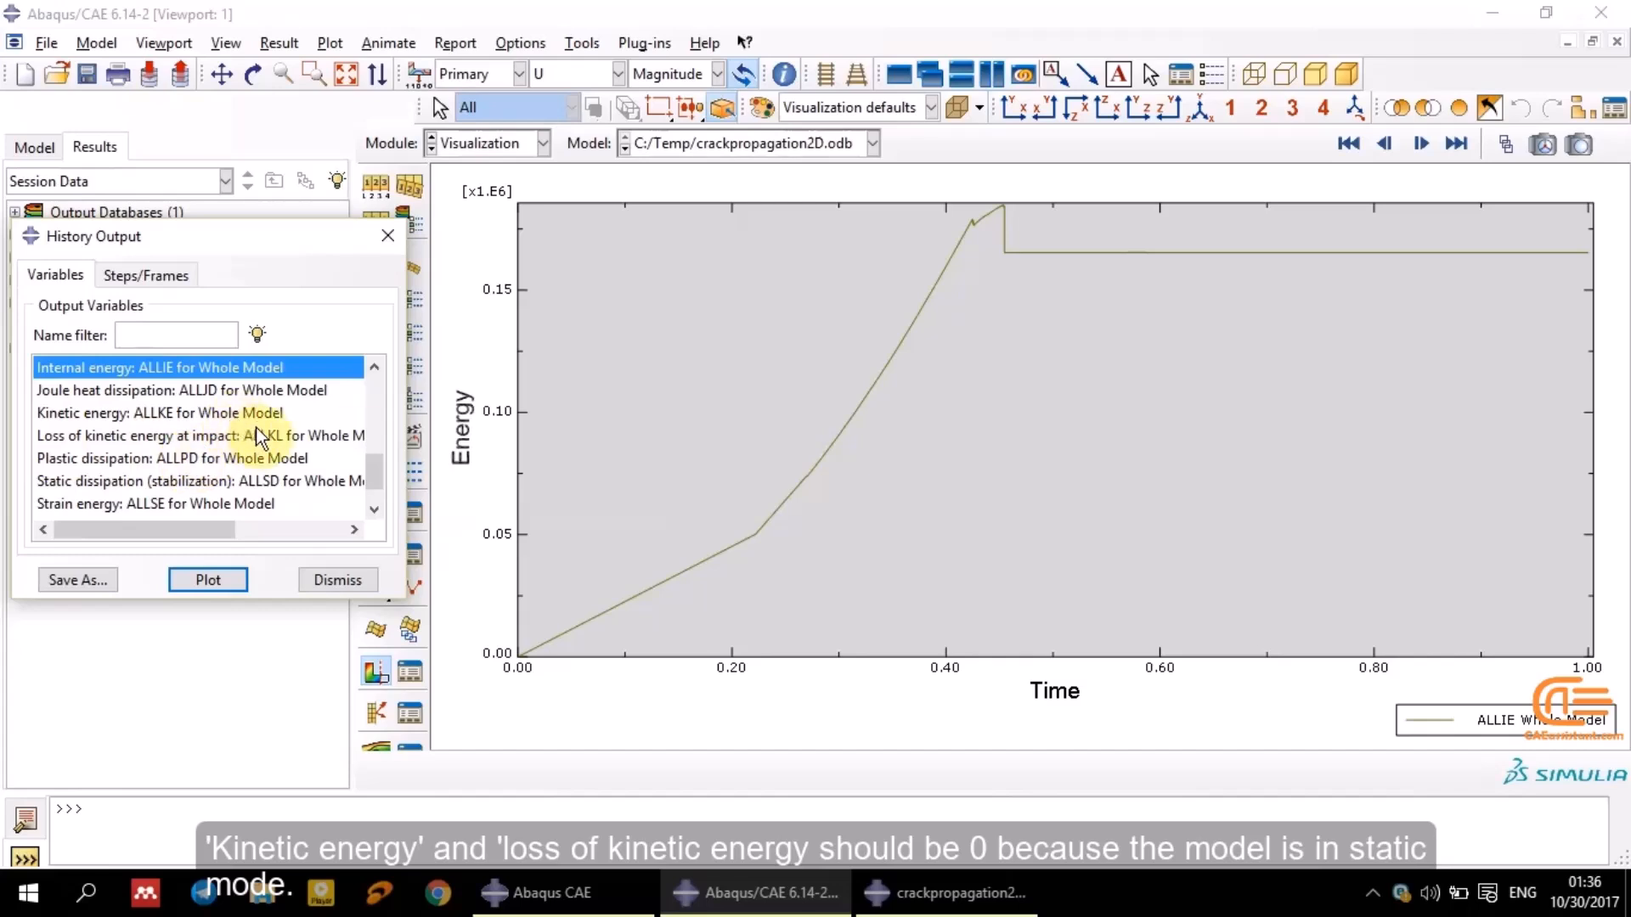
{"action": "left_click", "coordinate": [143, 415]}
{"action": "left_click", "coordinate": [210, 584]}
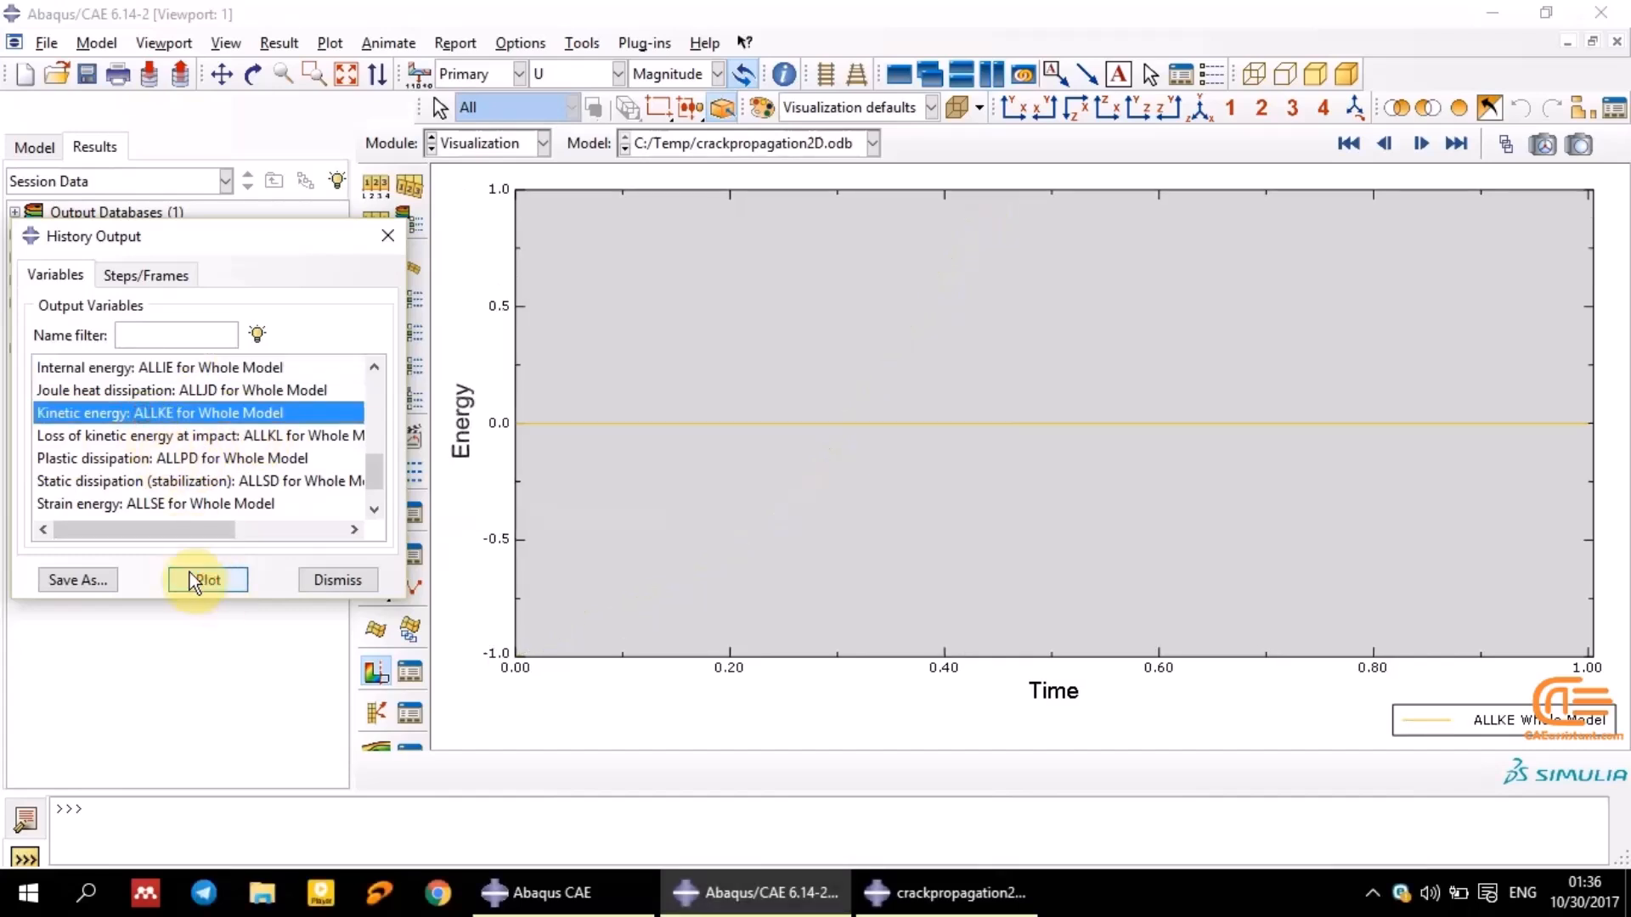
Plot the strain energy ALLSE and the viscous dissipation ALLVD for the whole model, one after the other
{"action": "scroll", "coordinate": [170, 396], "scroll_direction": "down", "scroll_amount": 2}
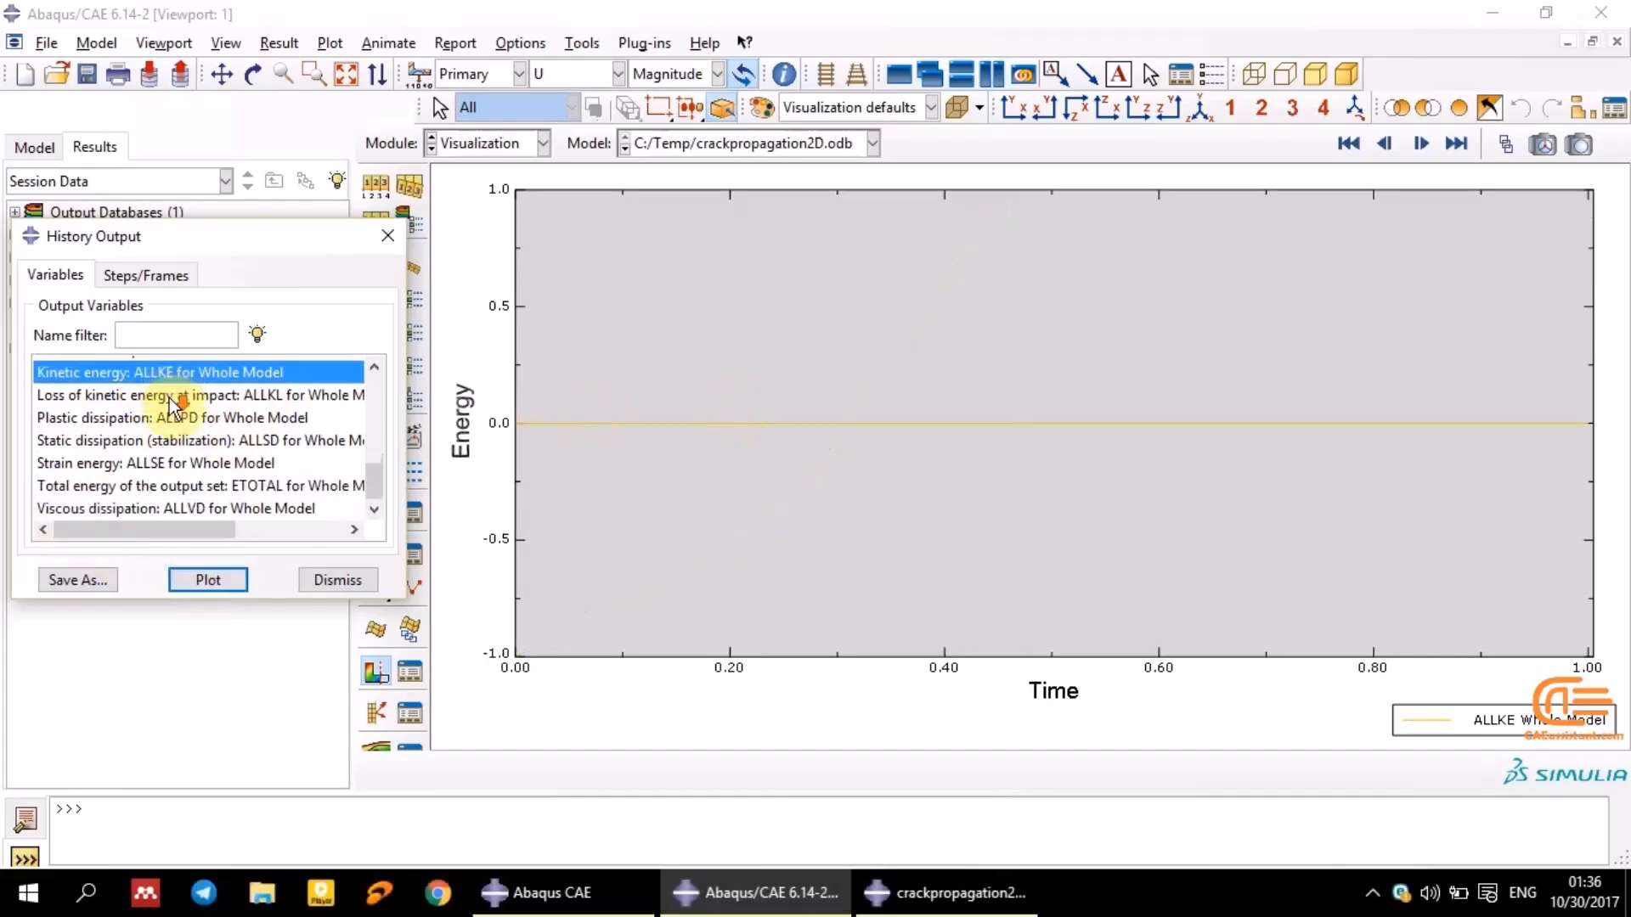
{"action": "left_click", "coordinate": [124, 464]}
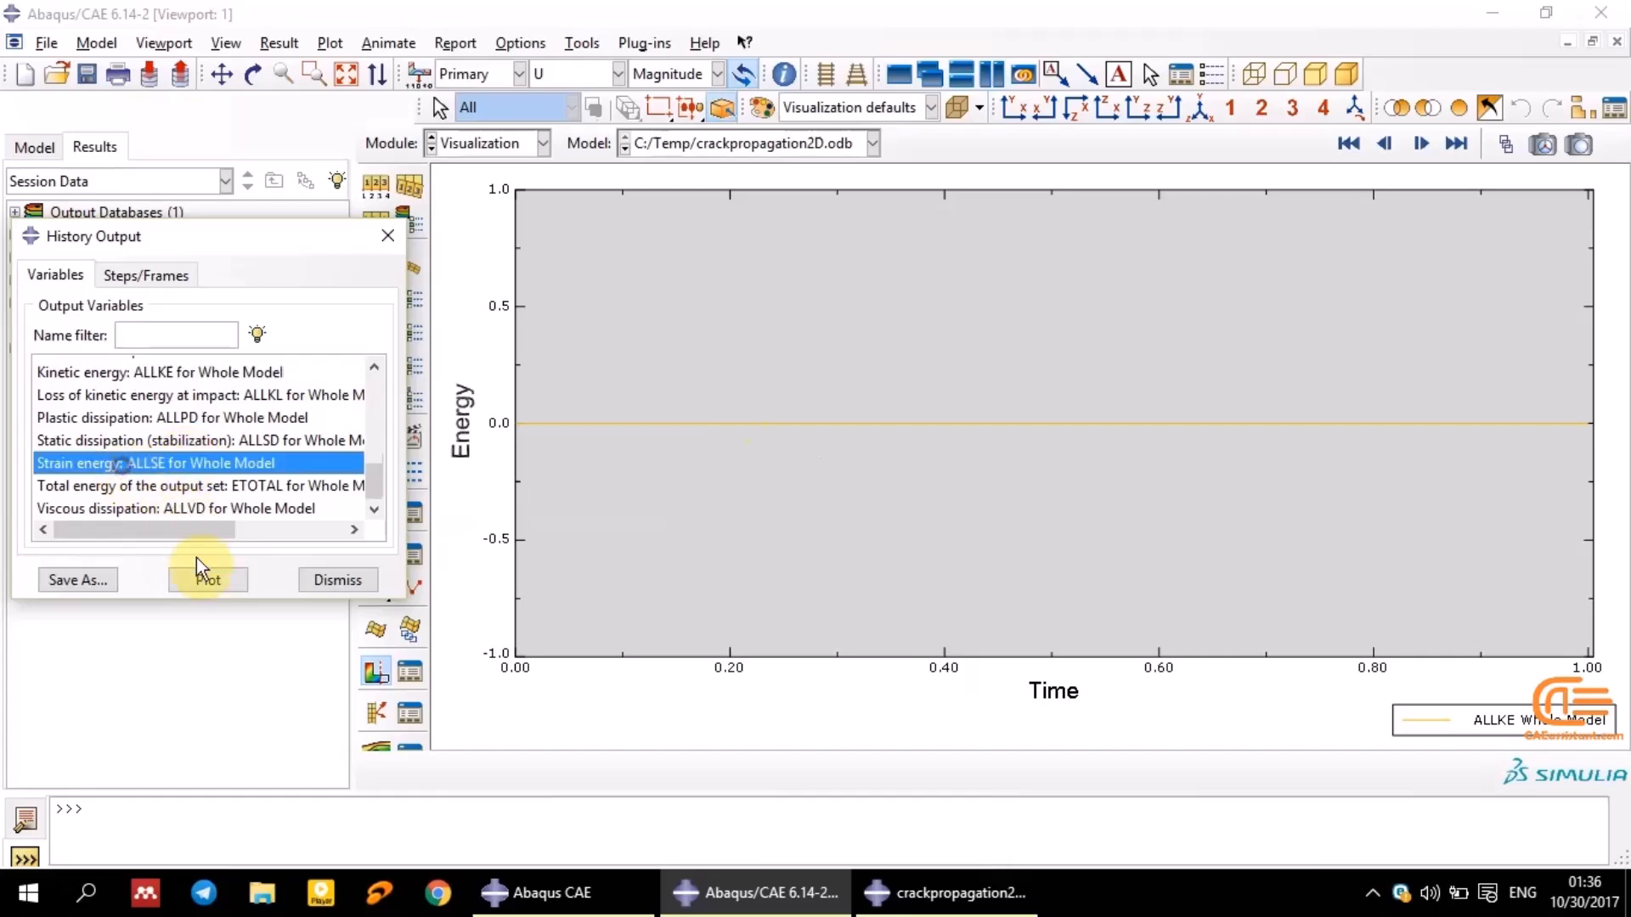
{"action": "left_click", "coordinate": [206, 578]}
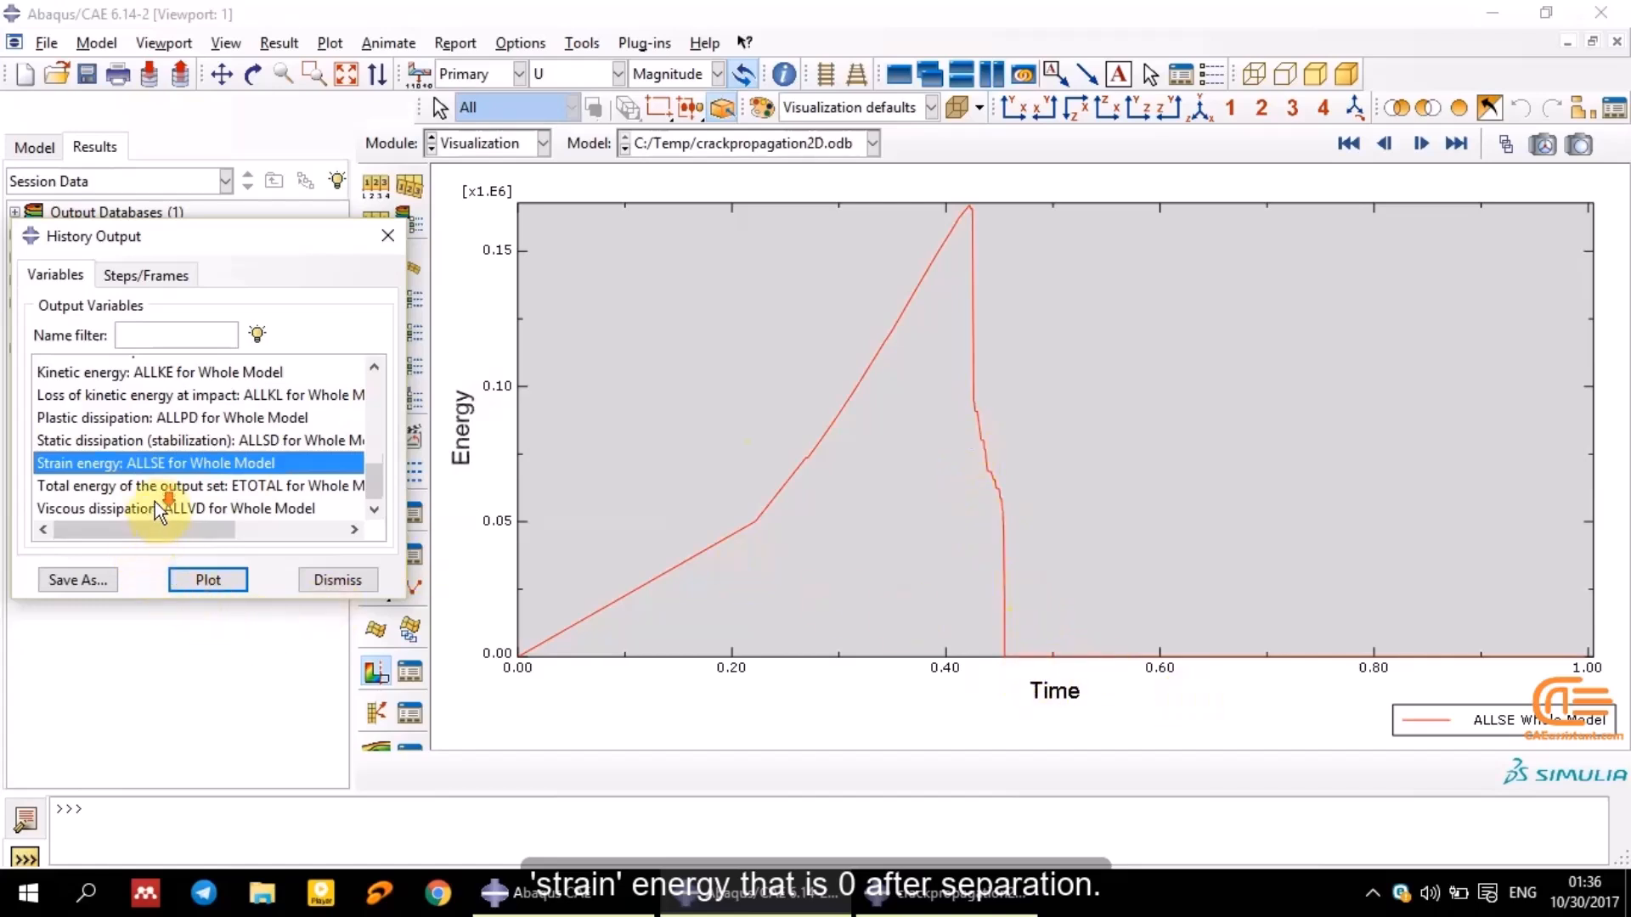
{"action": "left_click", "coordinate": [131, 507]}
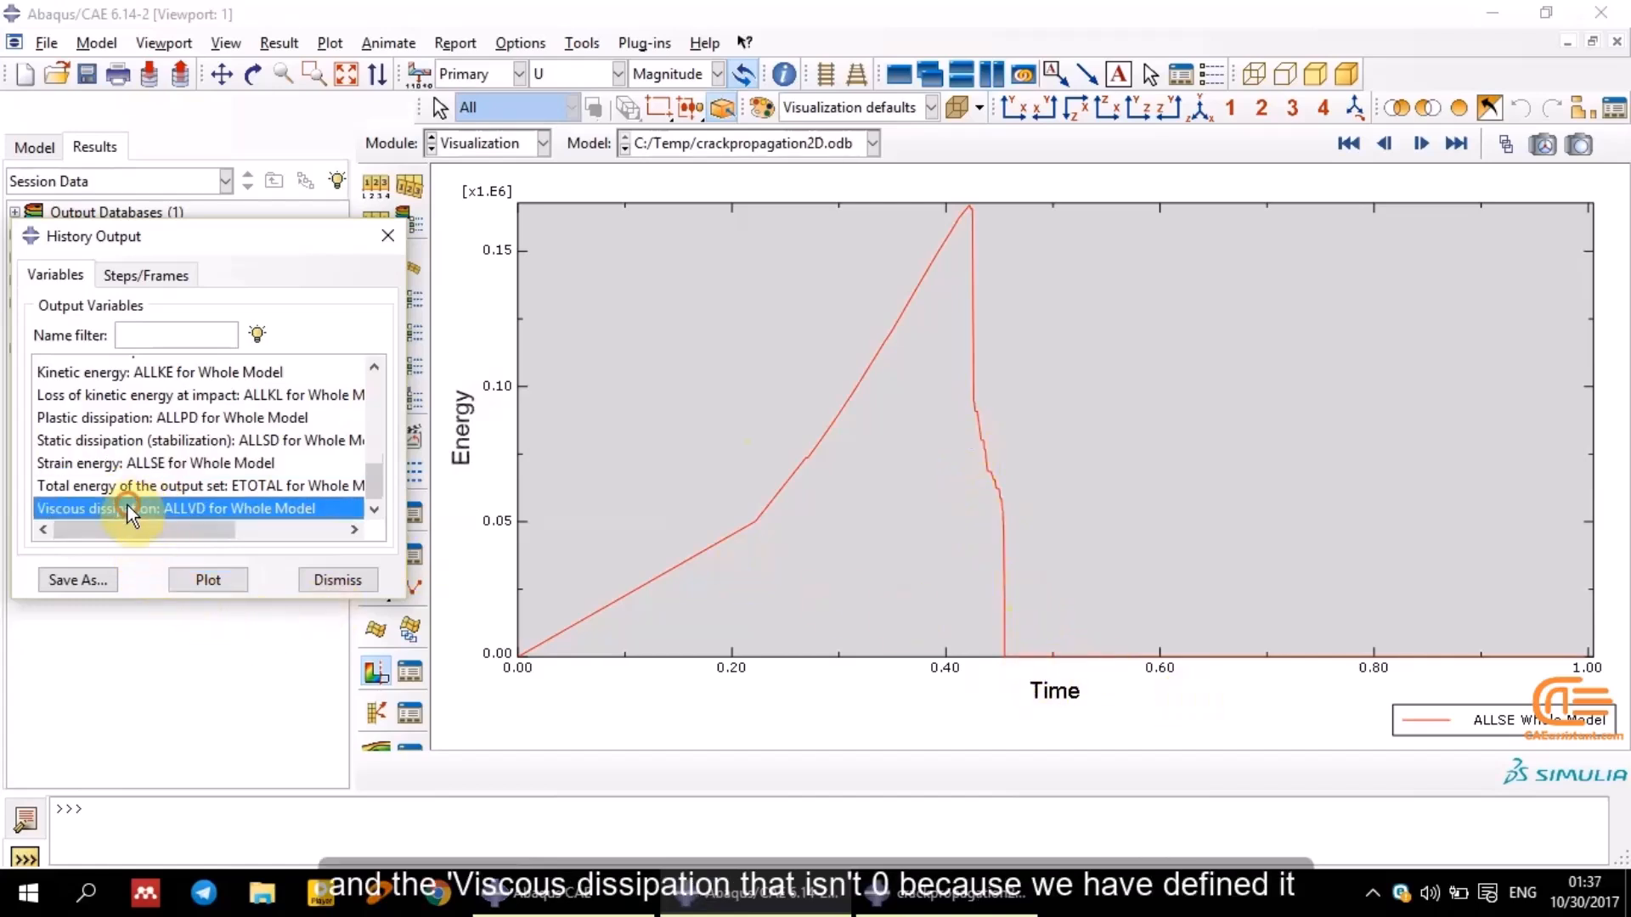
{"action": "left_click", "coordinate": [214, 577]}
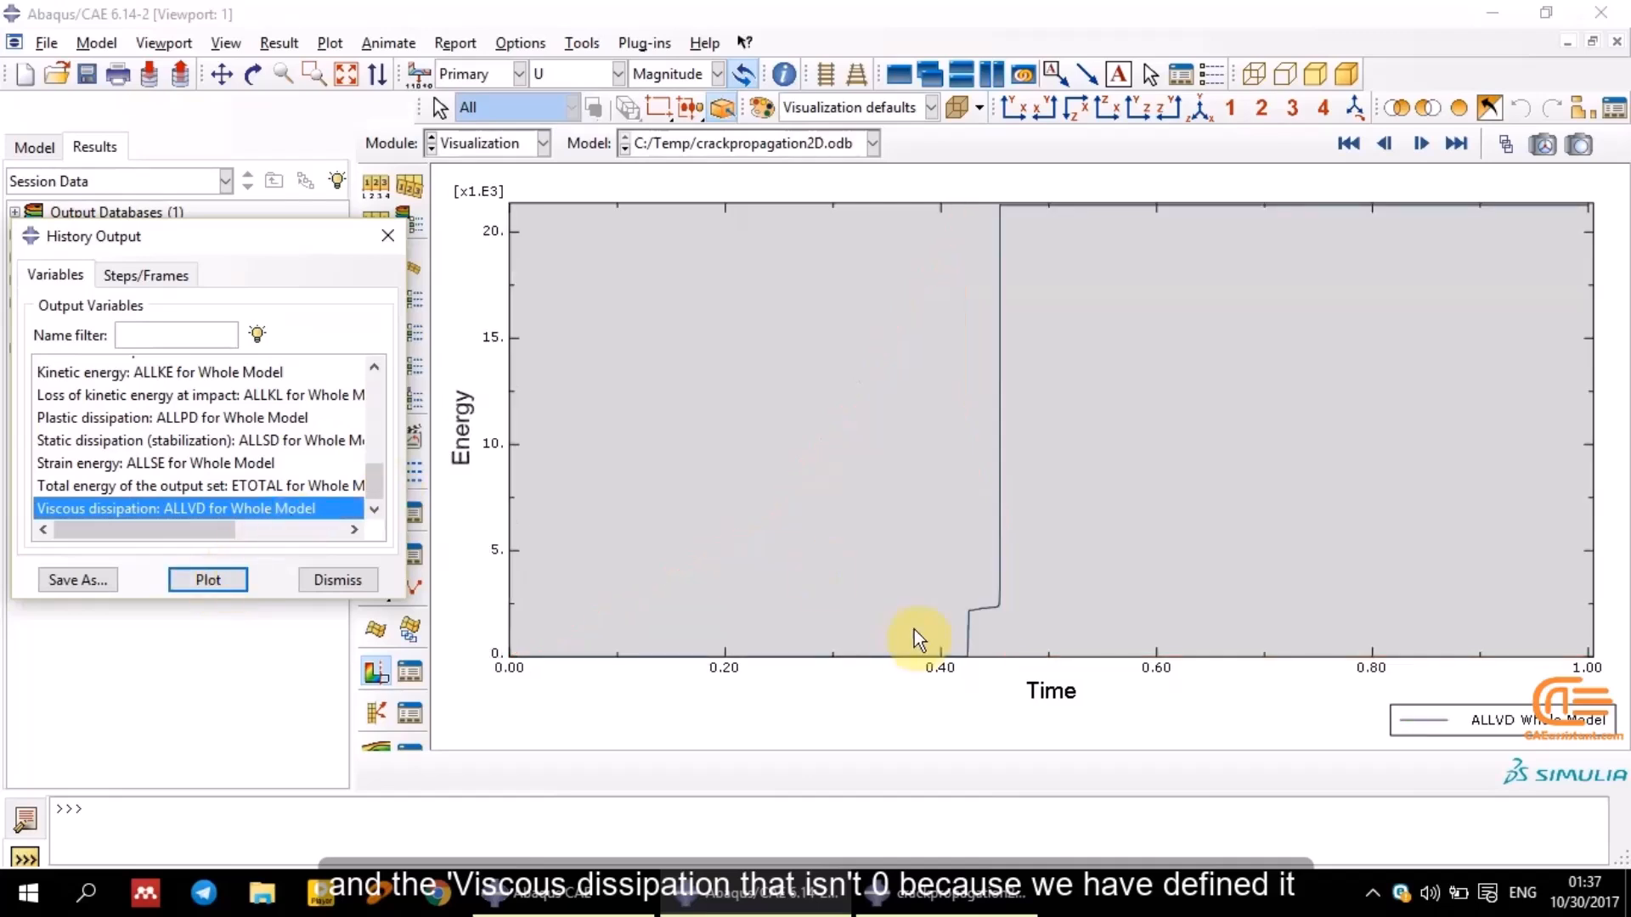